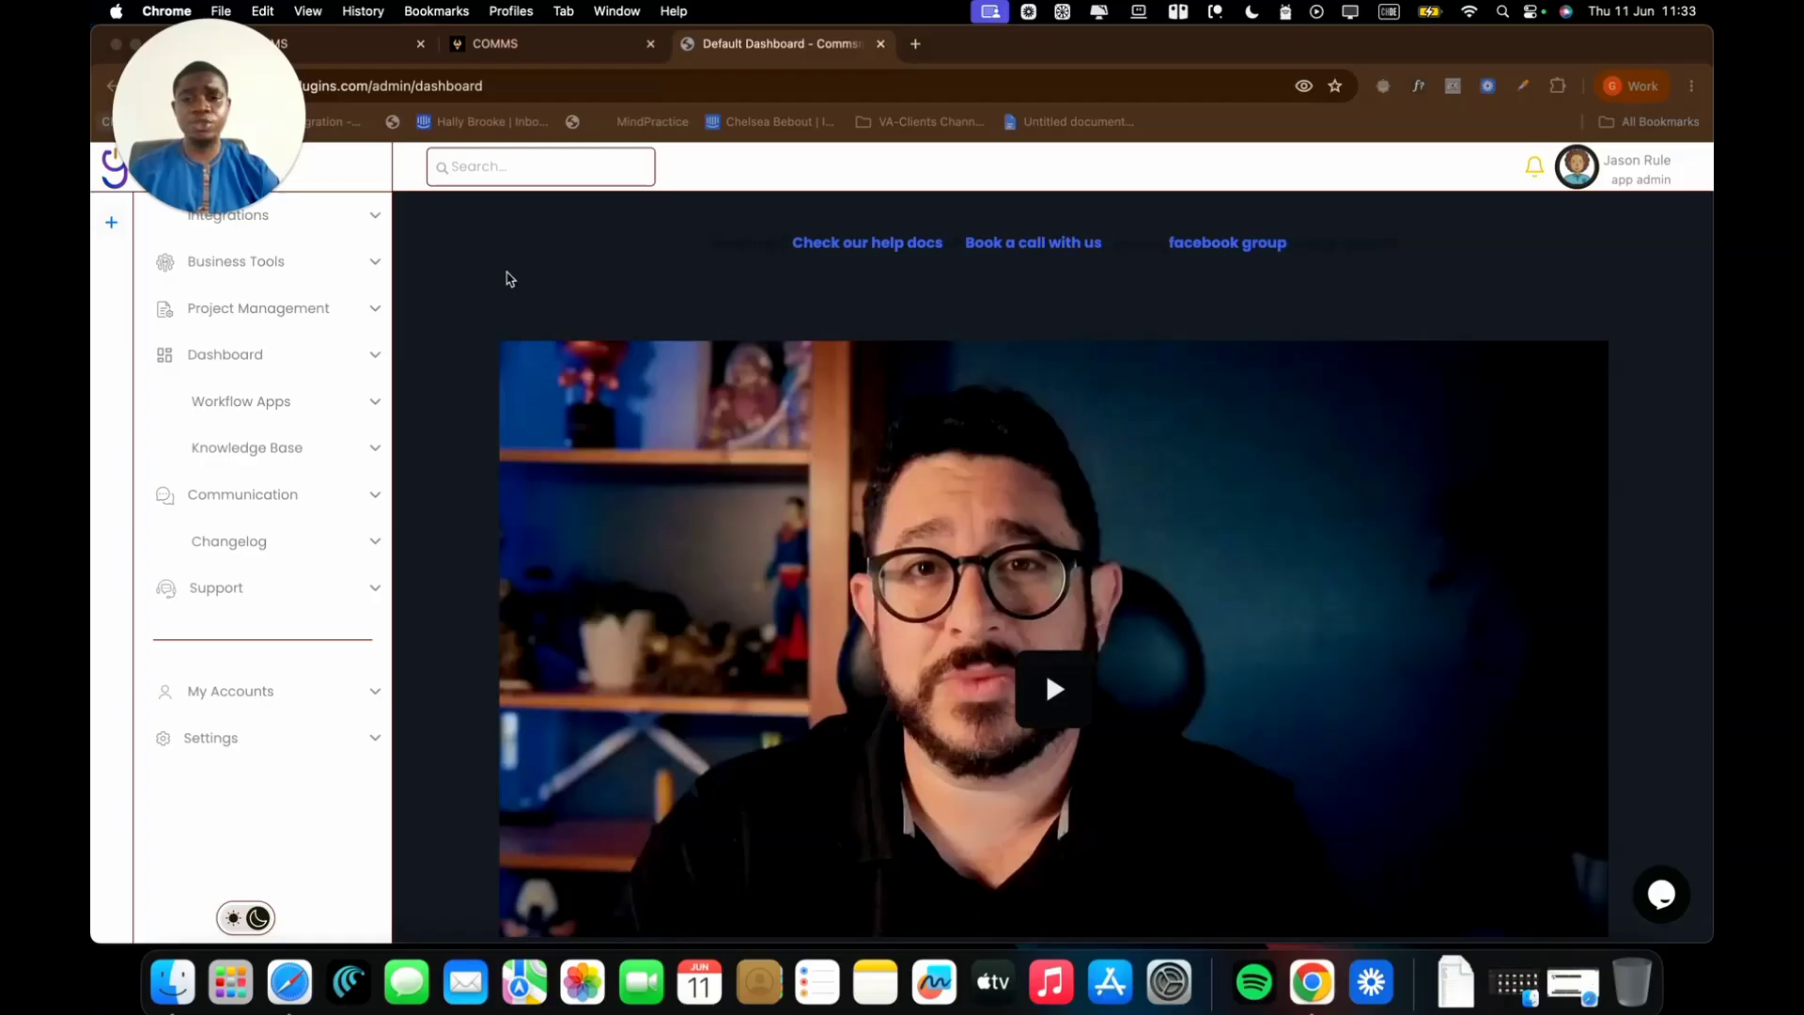
Open the linked accounts in the settings and start linking an agency
click(533, 284)
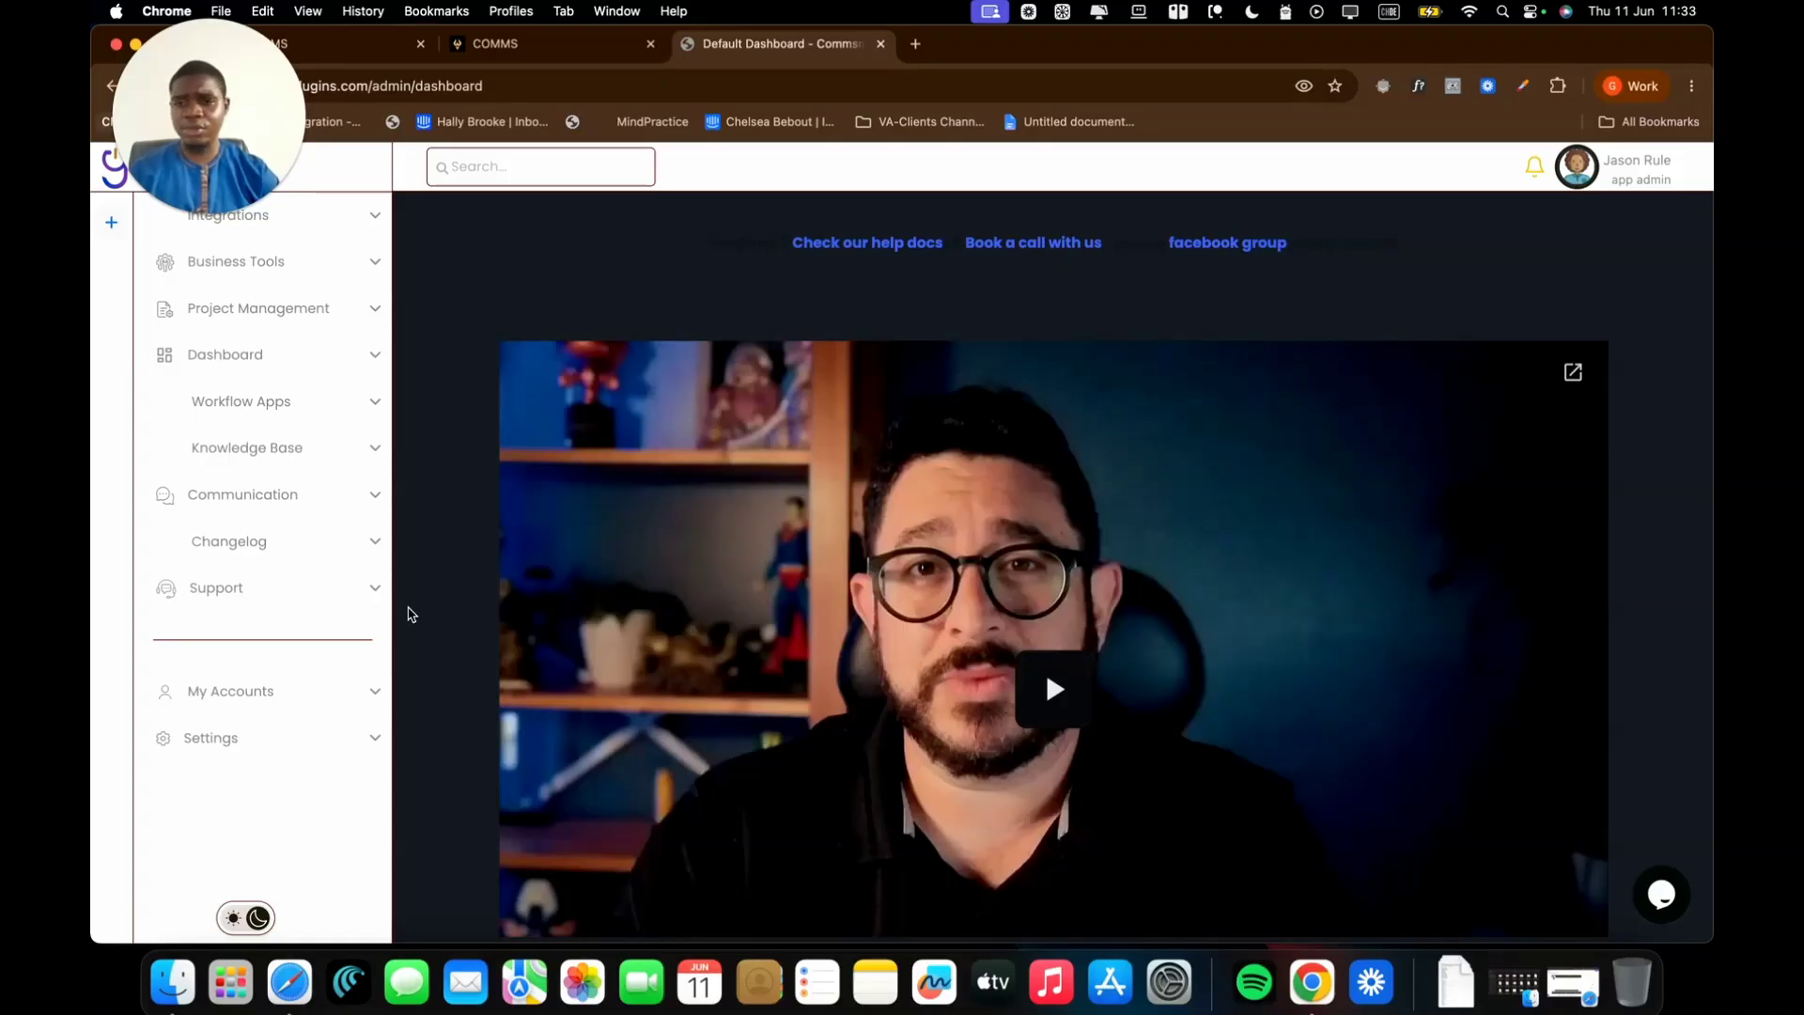
click(237, 741)
scroll(234, 738, down, 2)
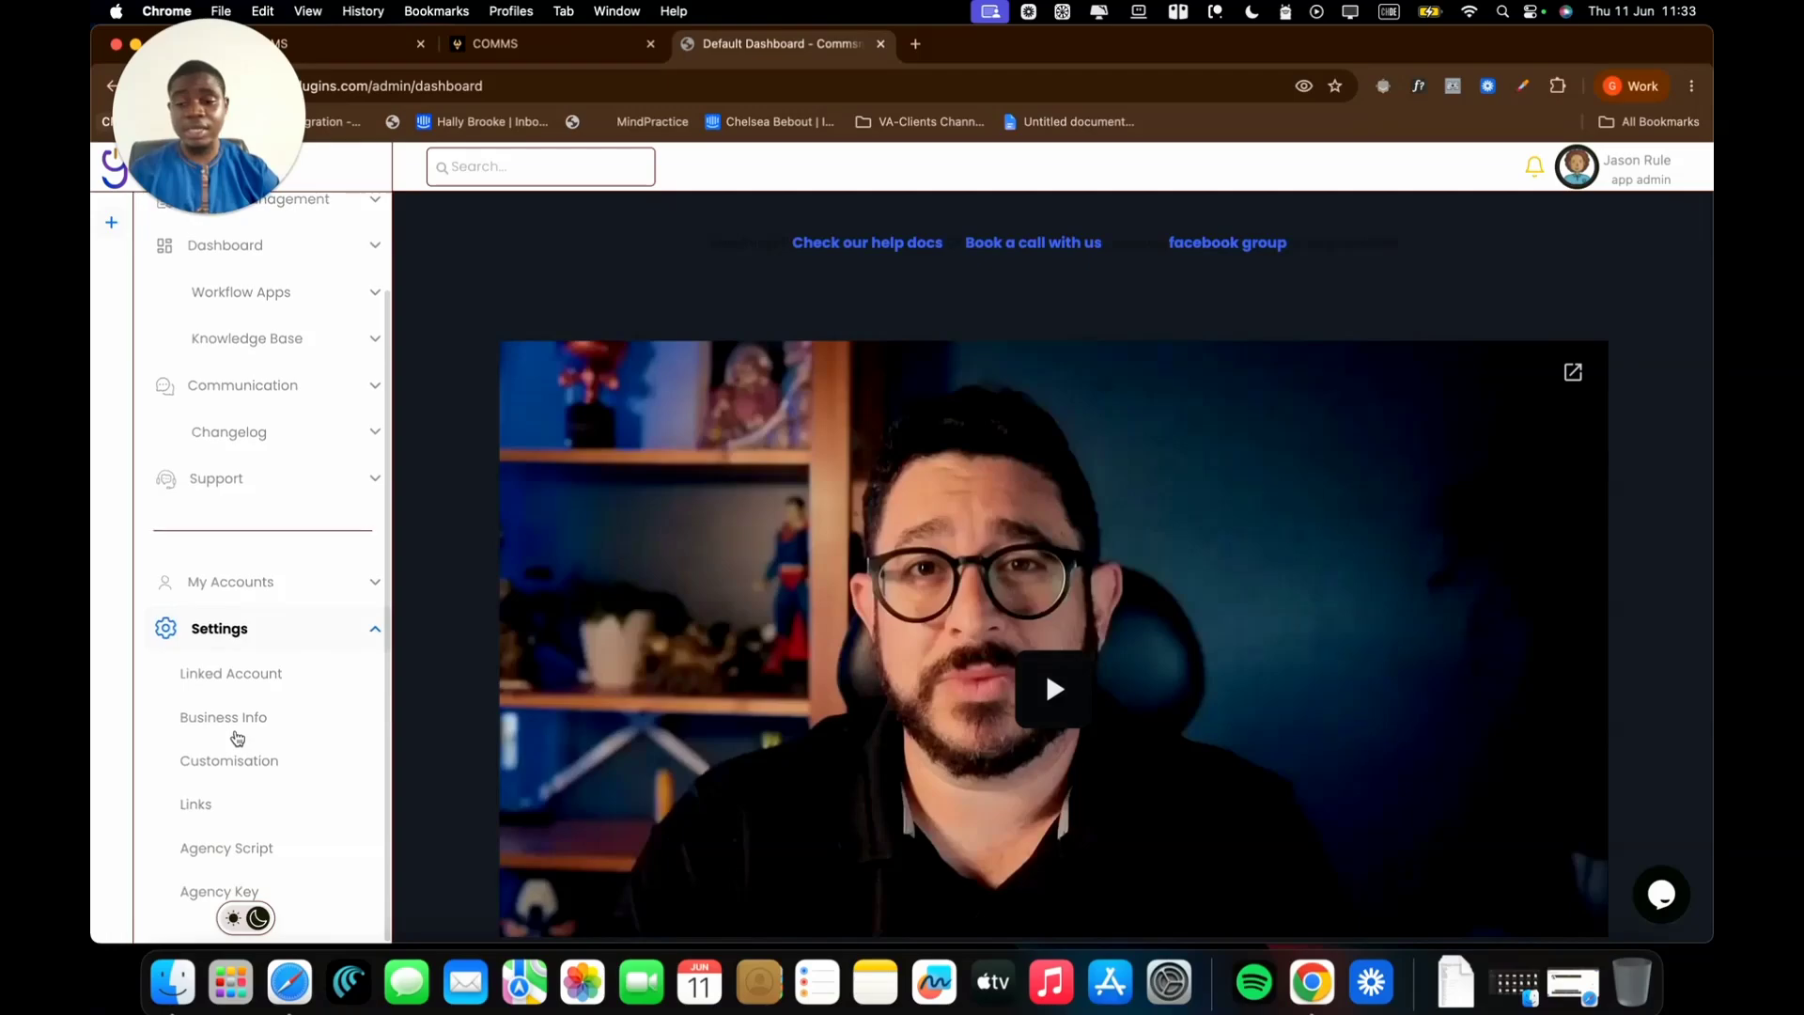
click(215, 681)
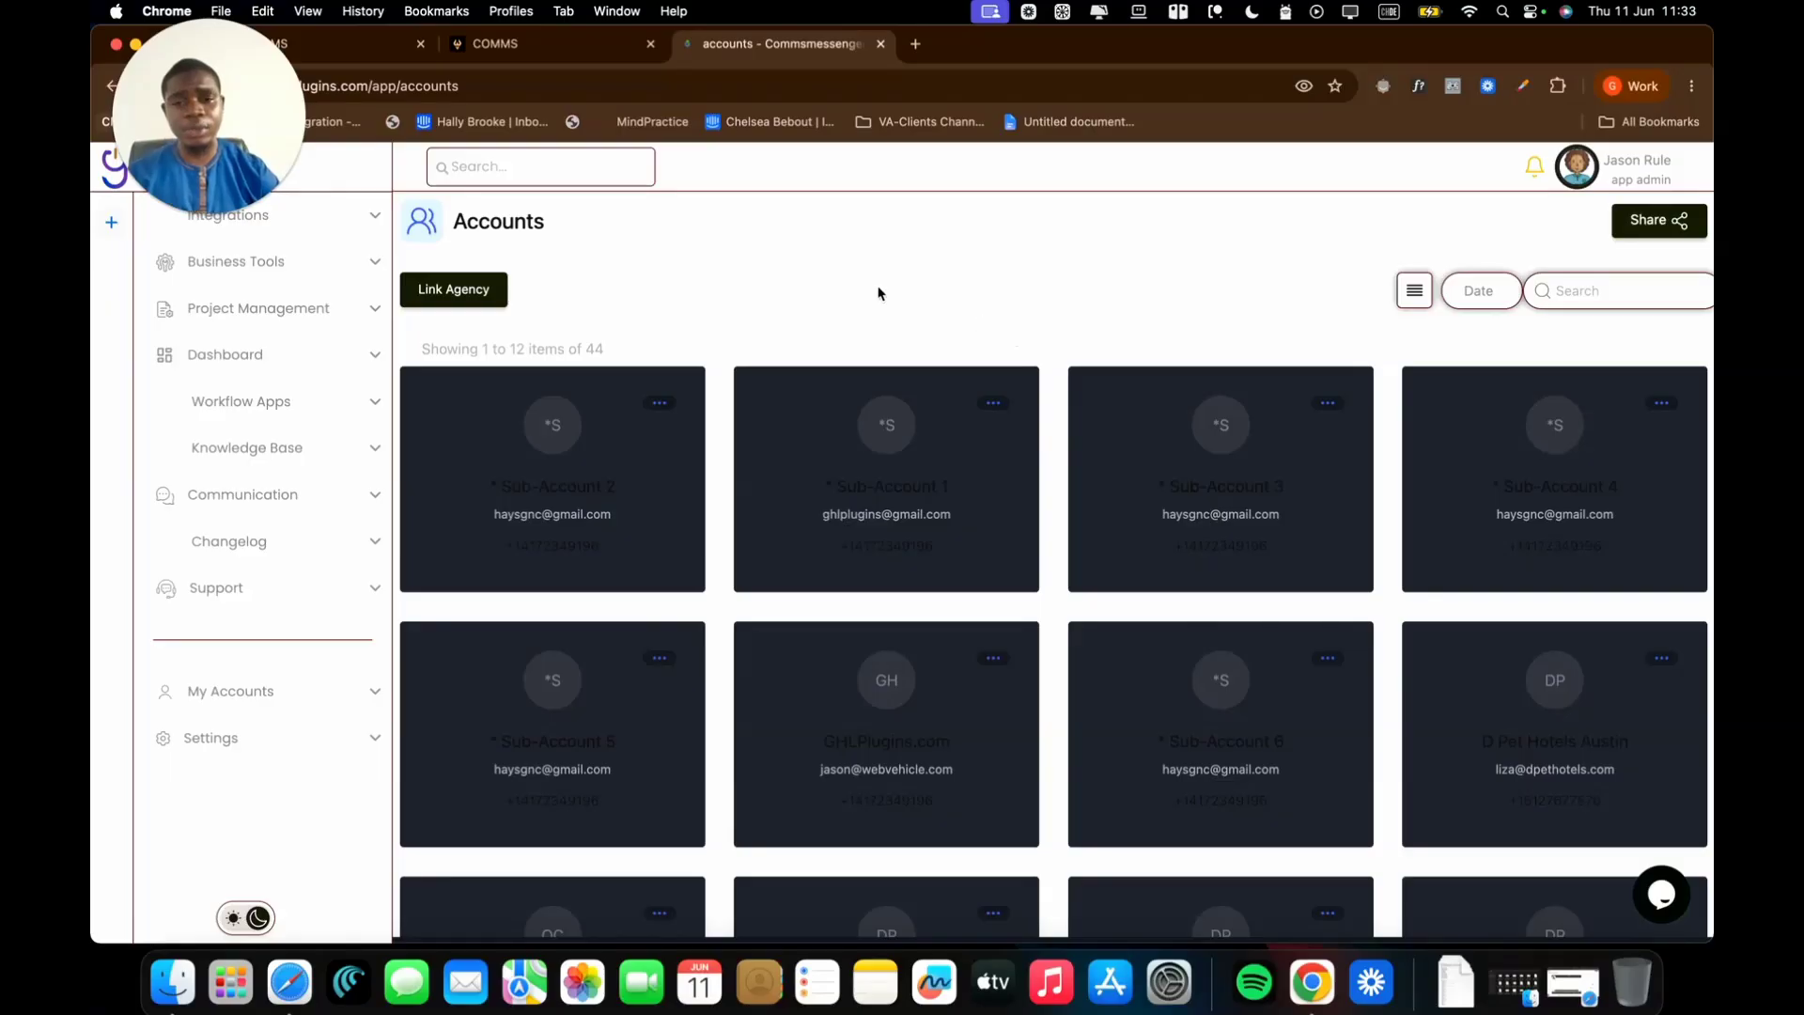
click(447, 307)
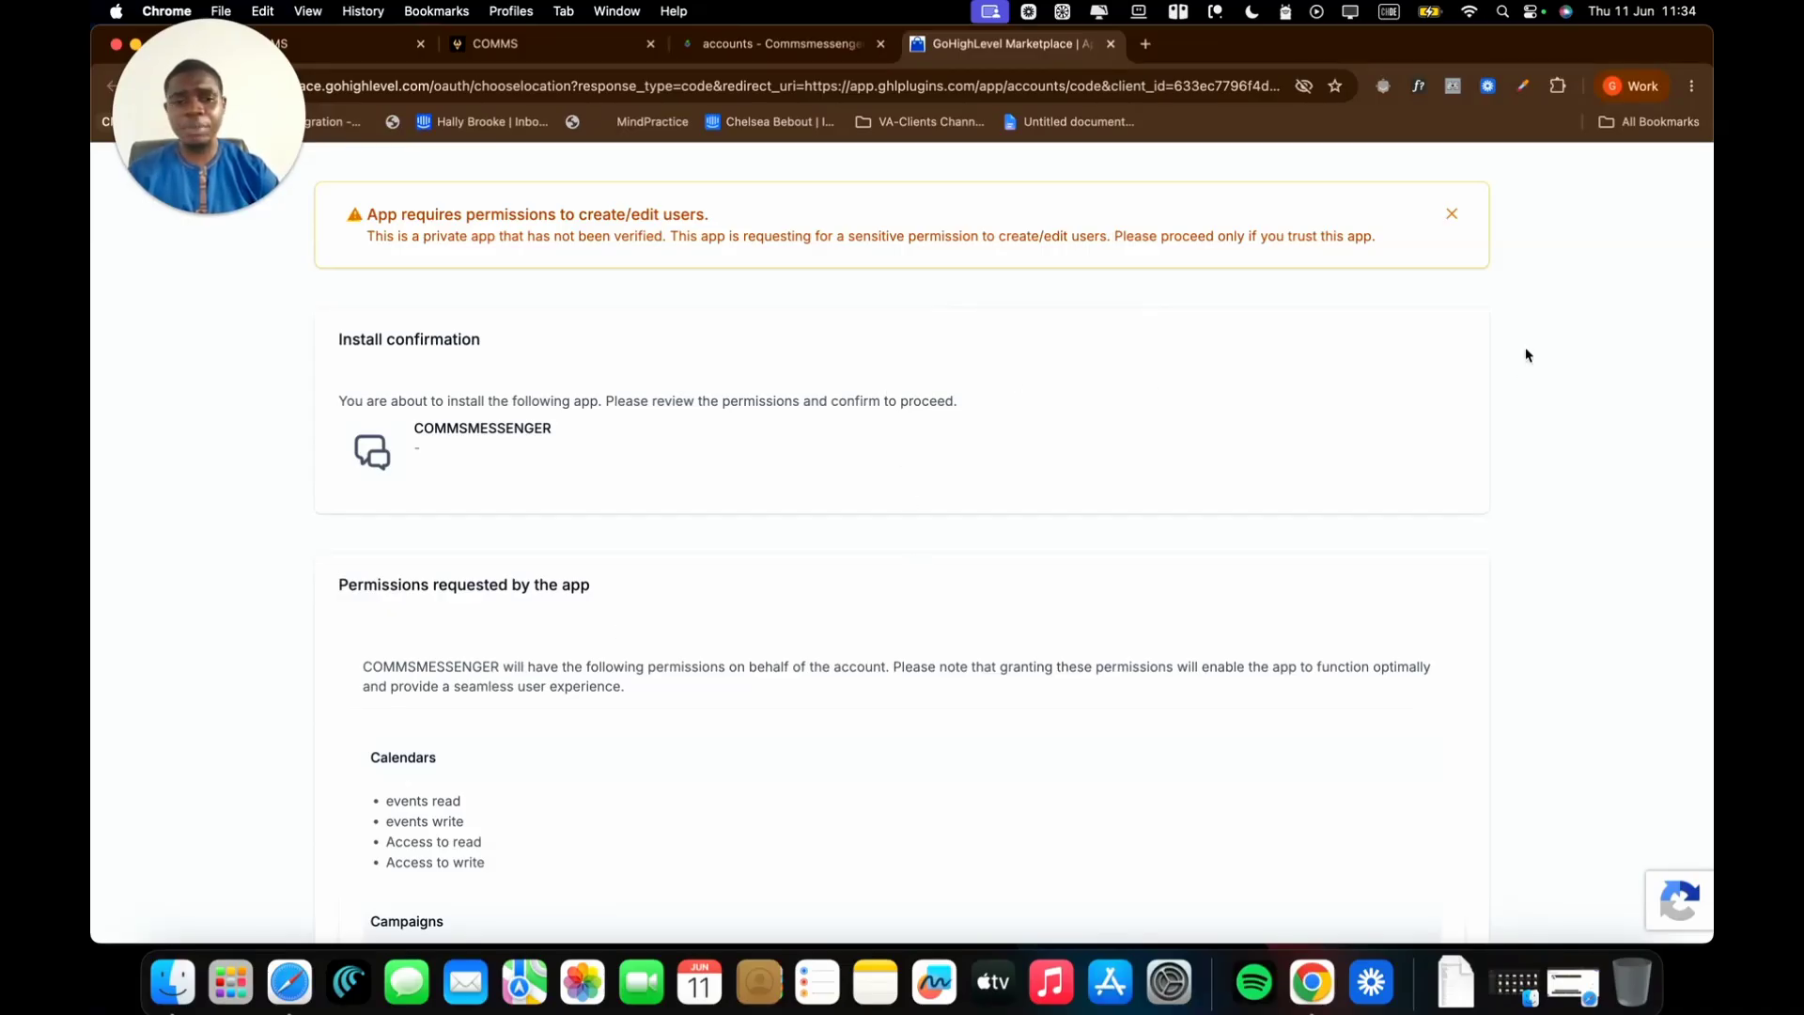
Review the permissions requested by COMMSMESSENGER and continue to the account selection
scroll(1514, 549, down, 5)
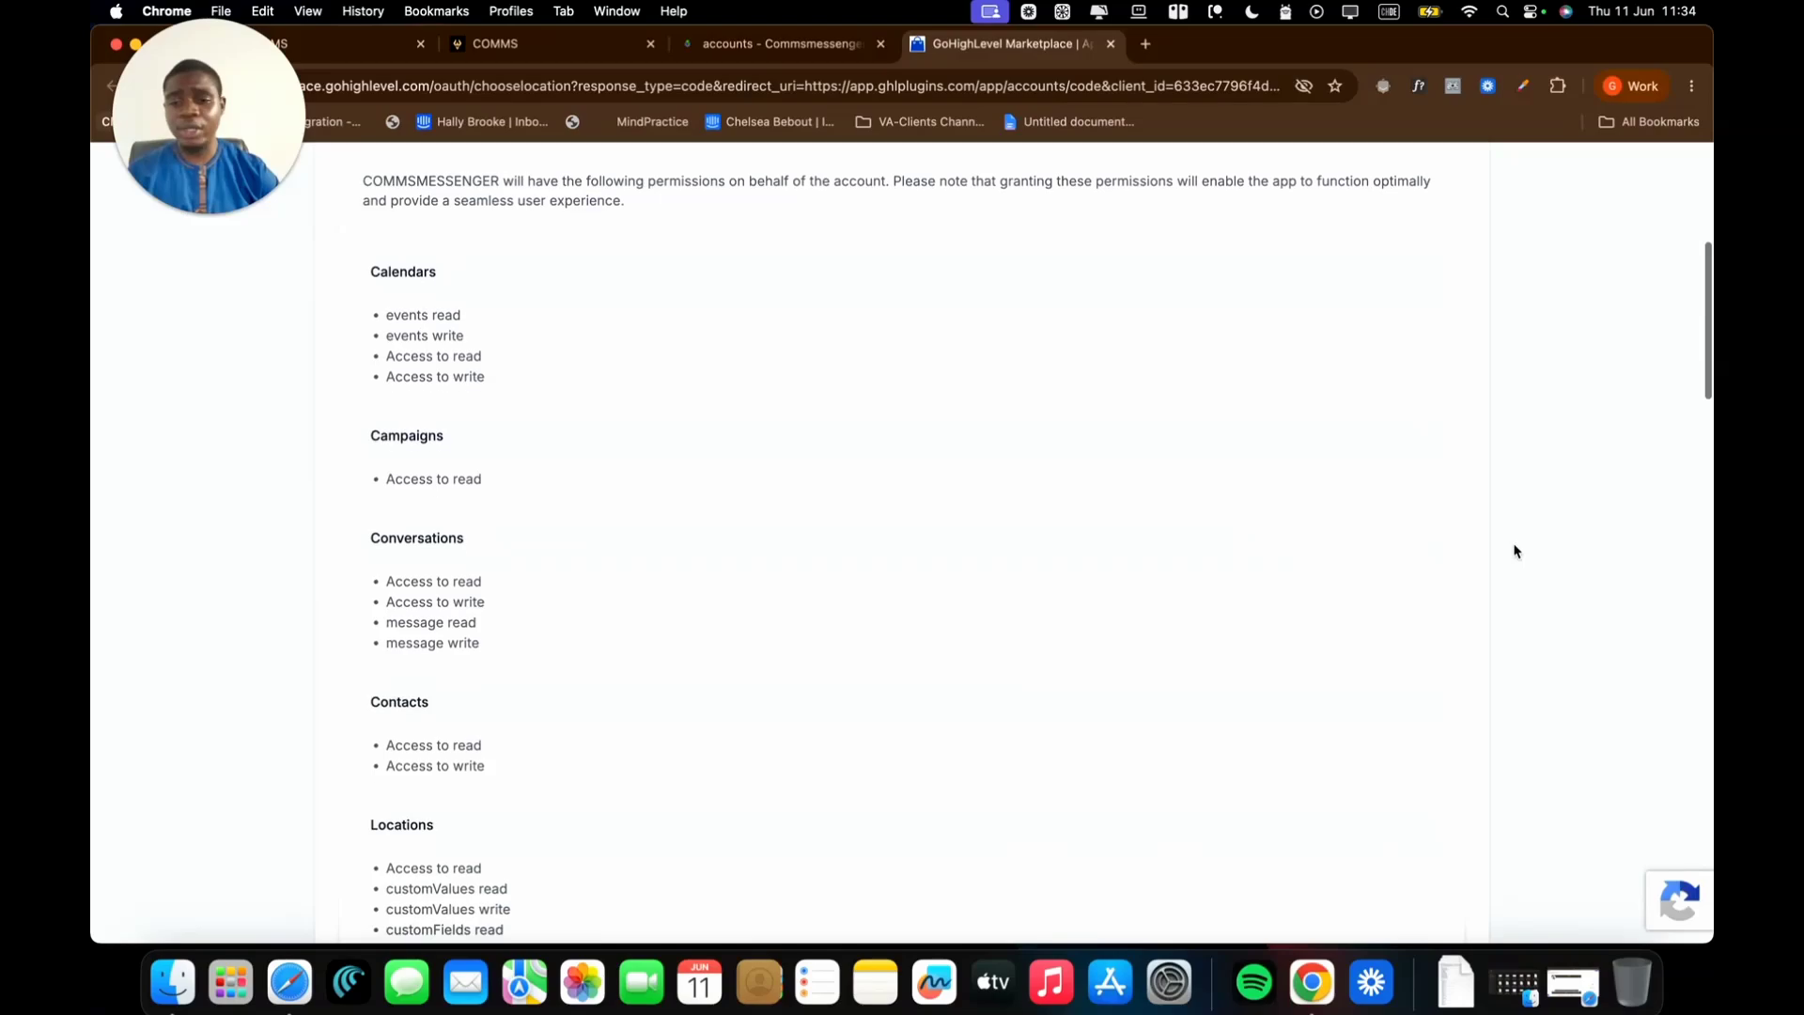
scroll(1513, 551, down, 12)
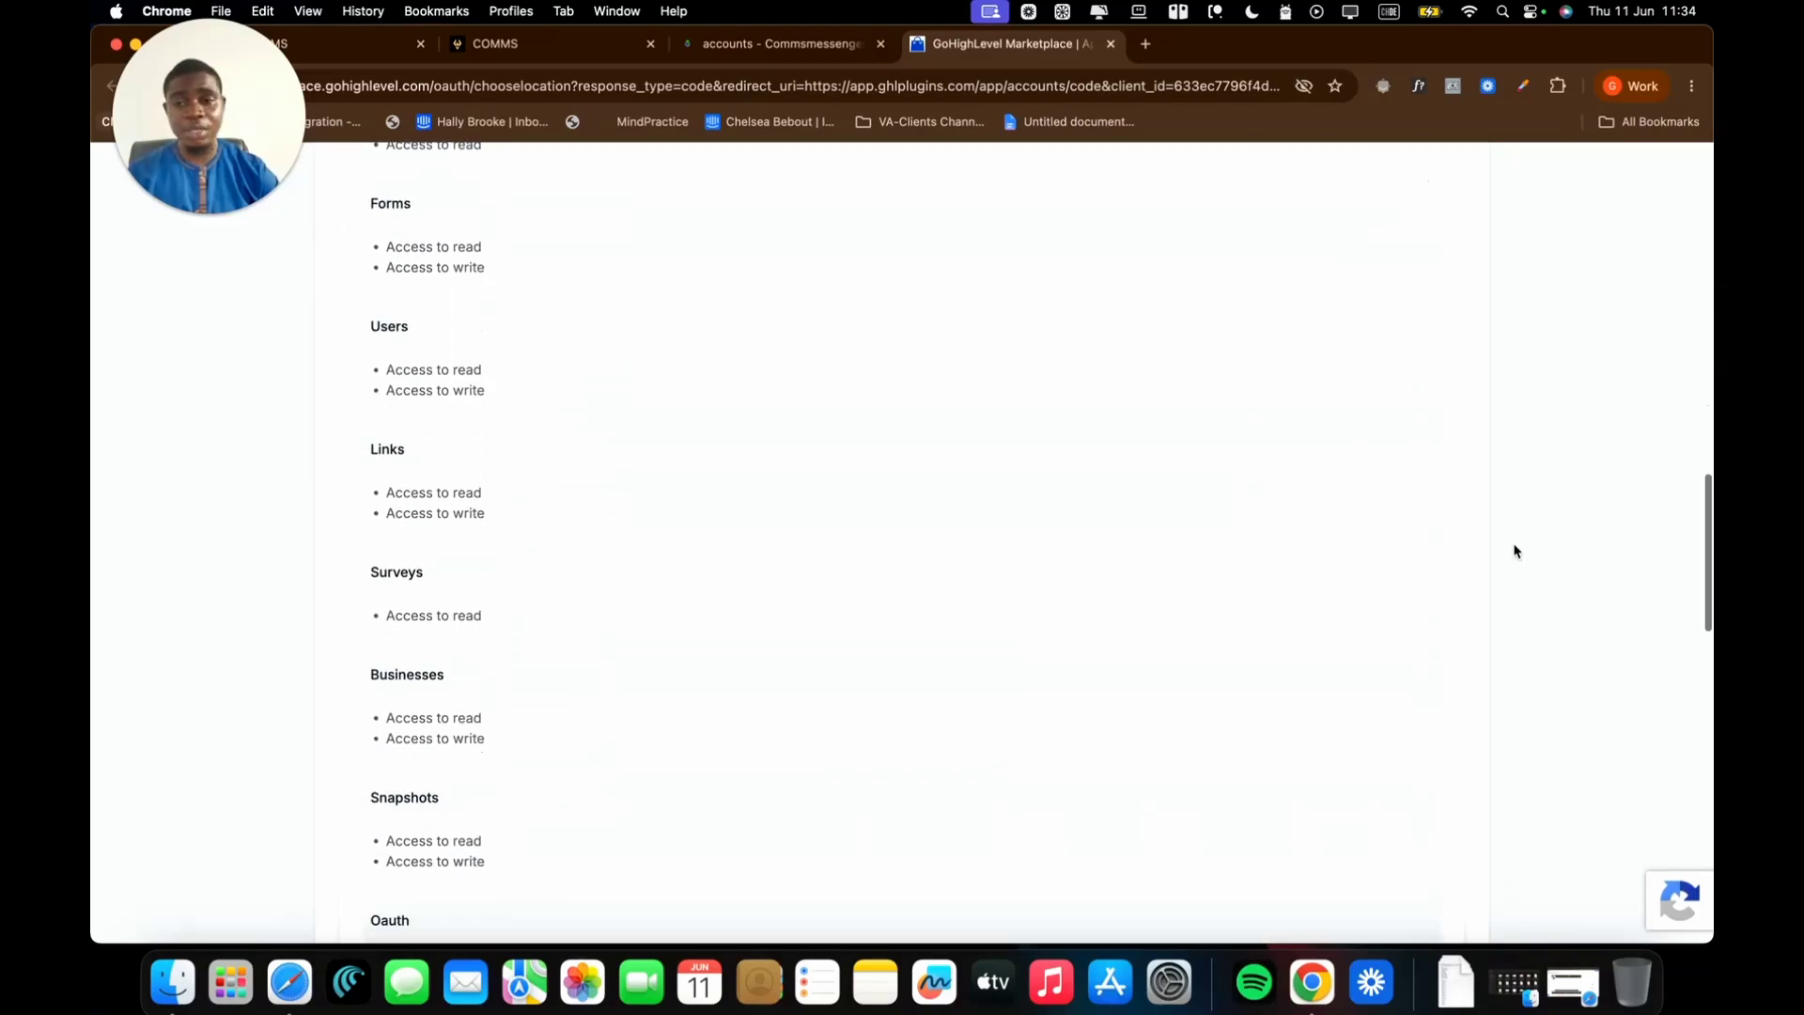
scroll(1513, 551, down, 15)
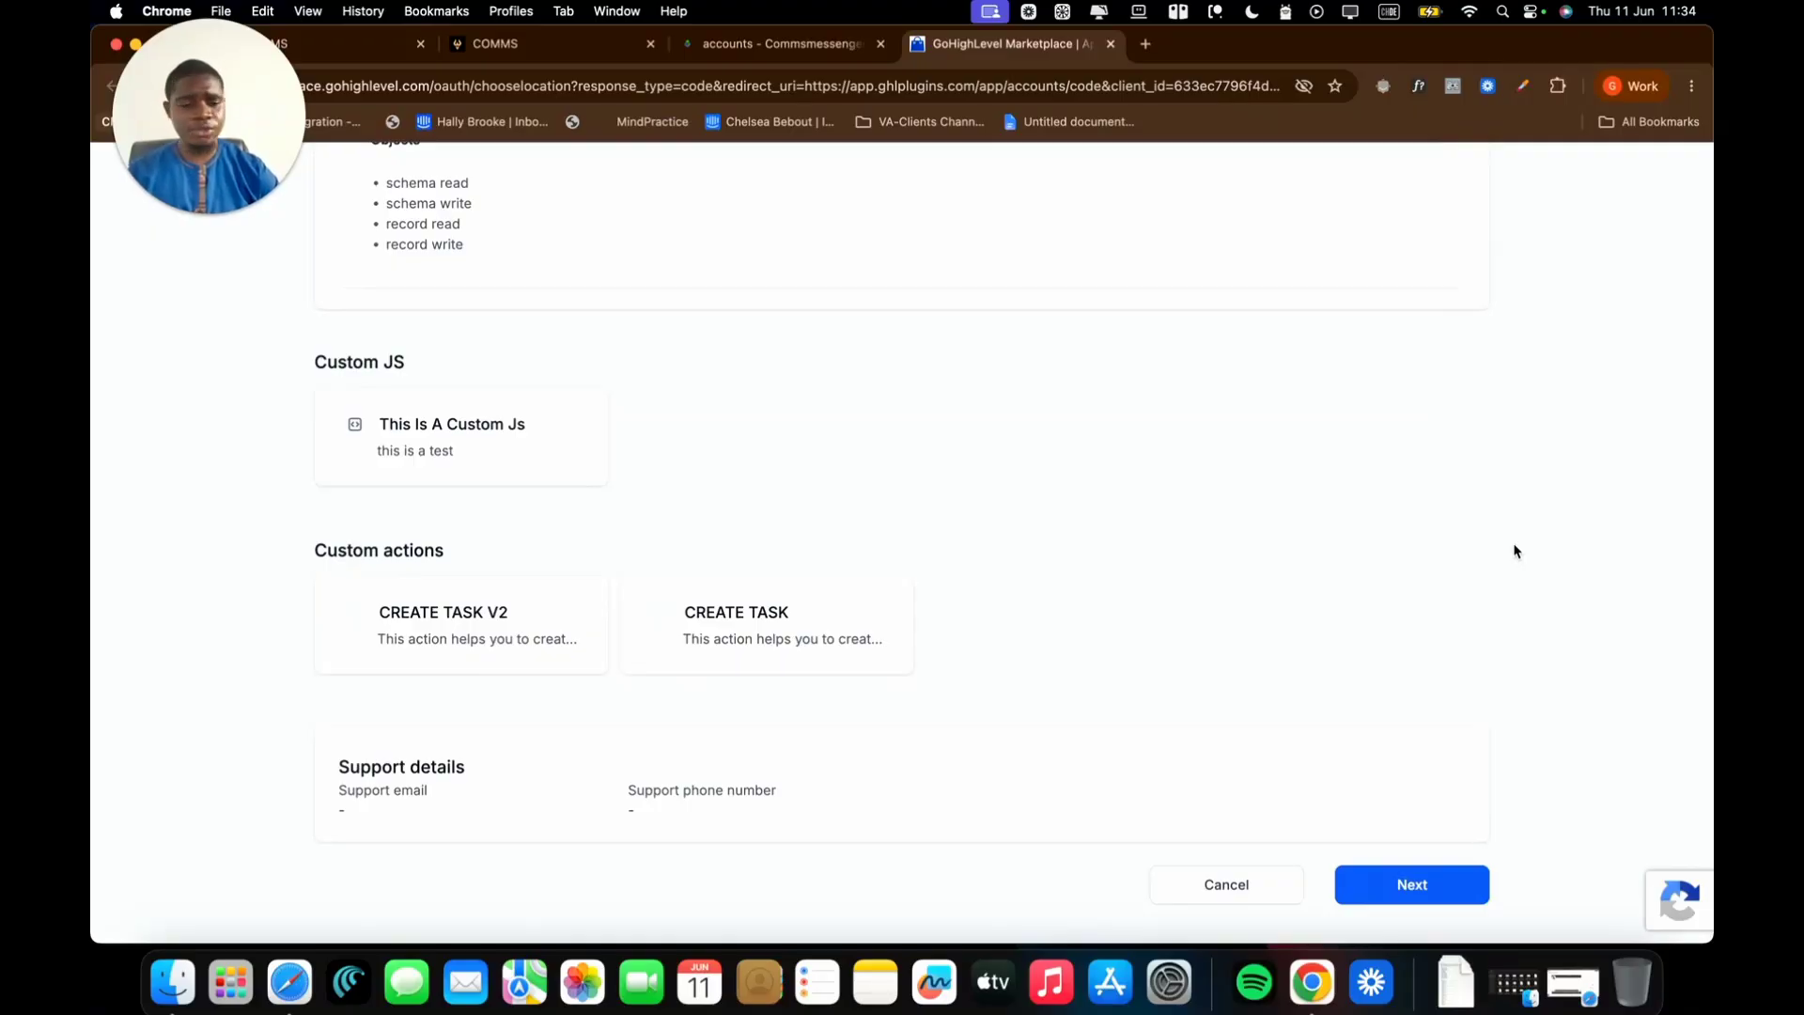
click(1449, 899)
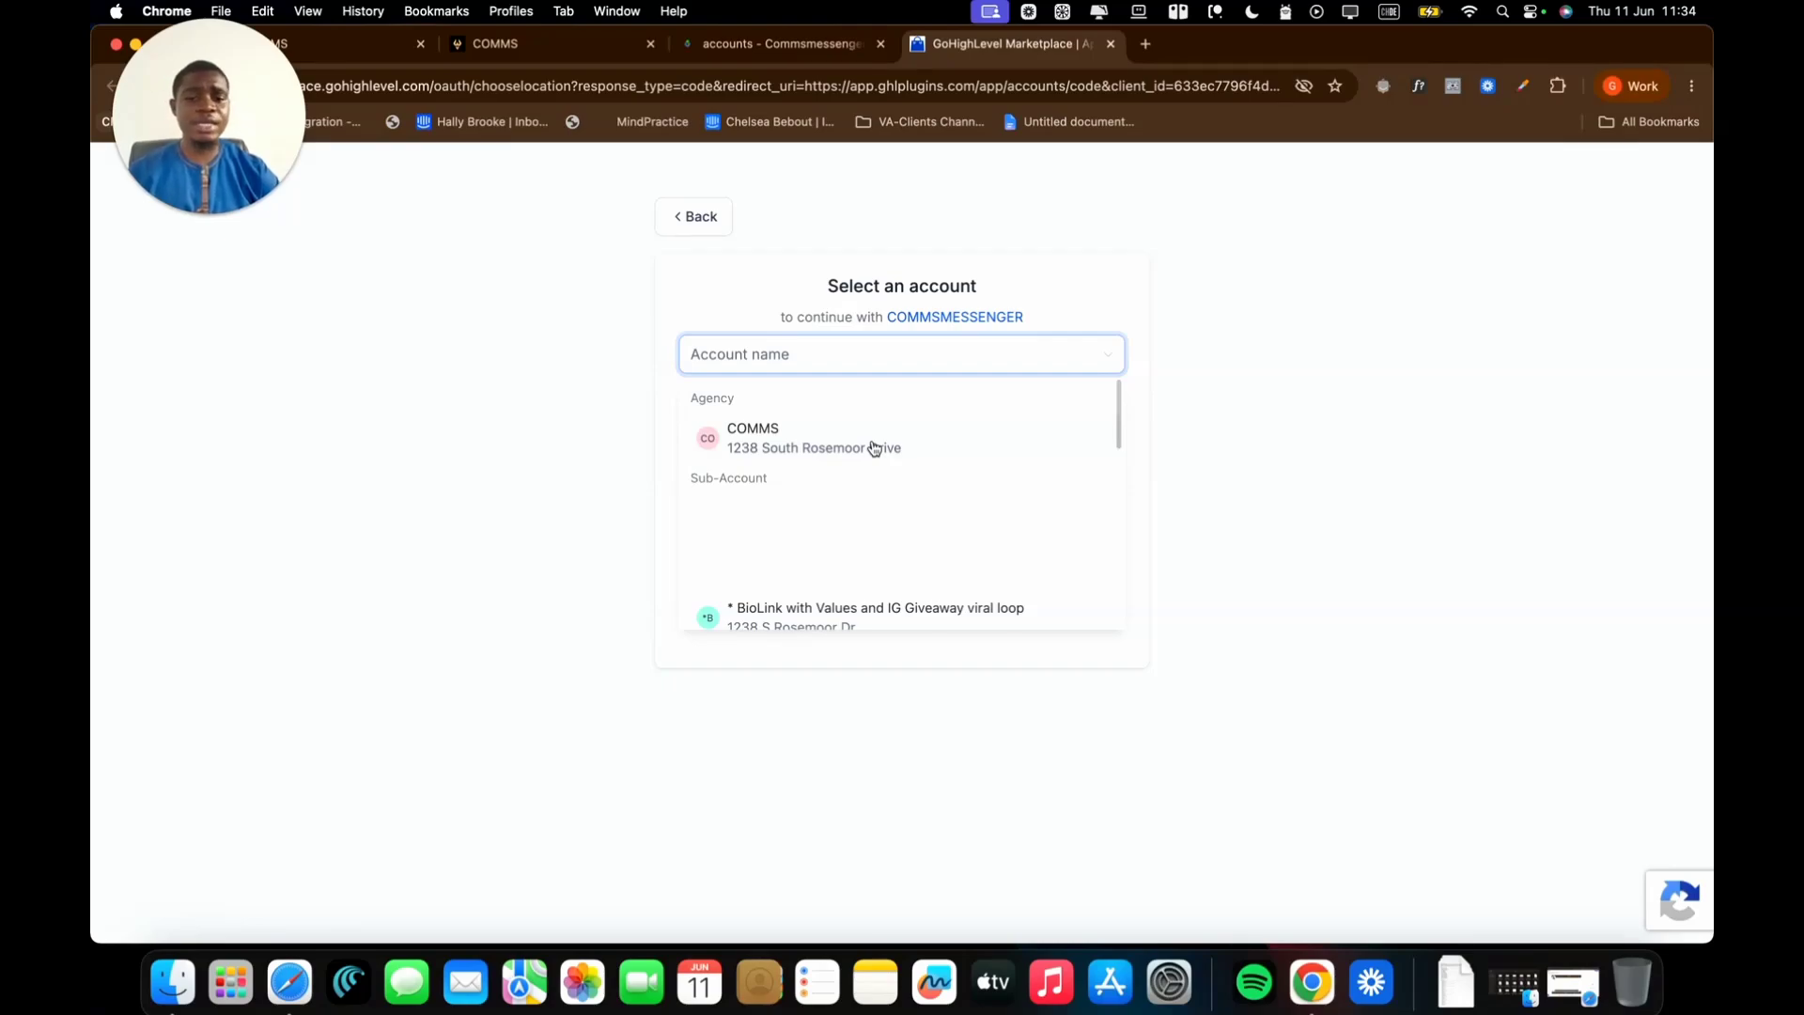
Select the COMMS agency, enable installation under all its locations and automatic installation to future locations, and go back without proceeding
click(757, 447)
click(690, 289)
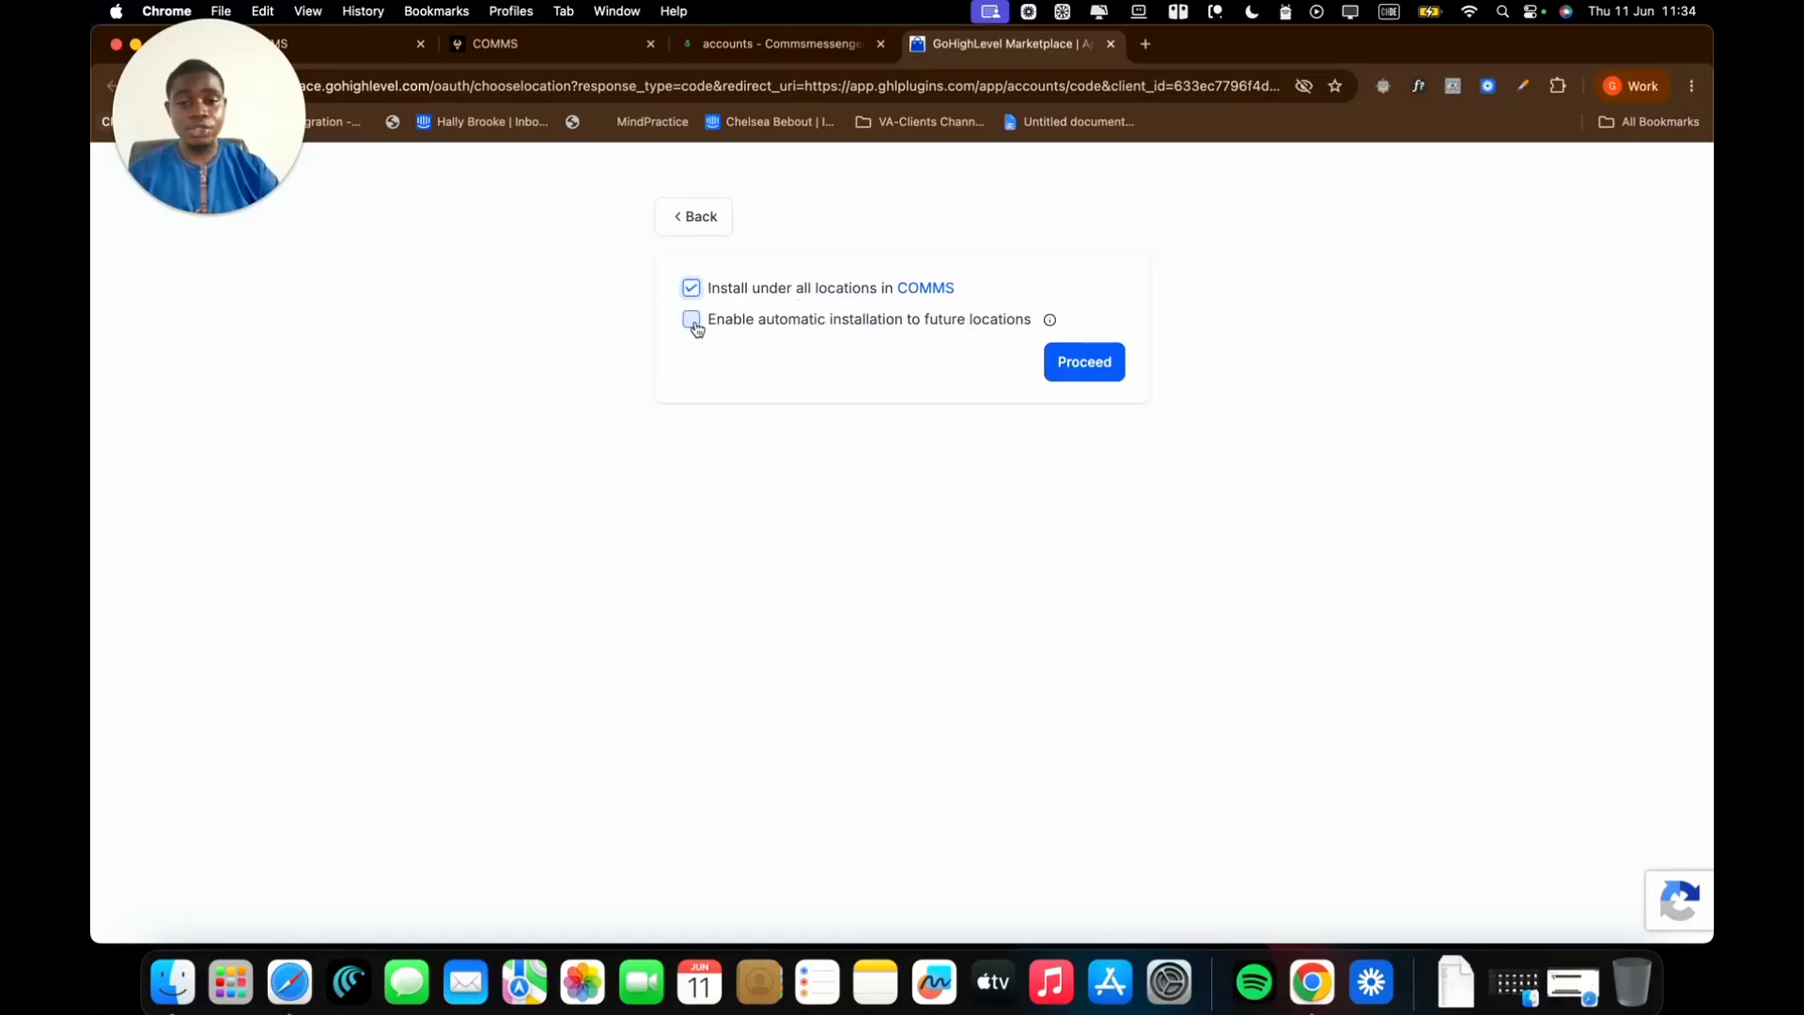
click(691, 322)
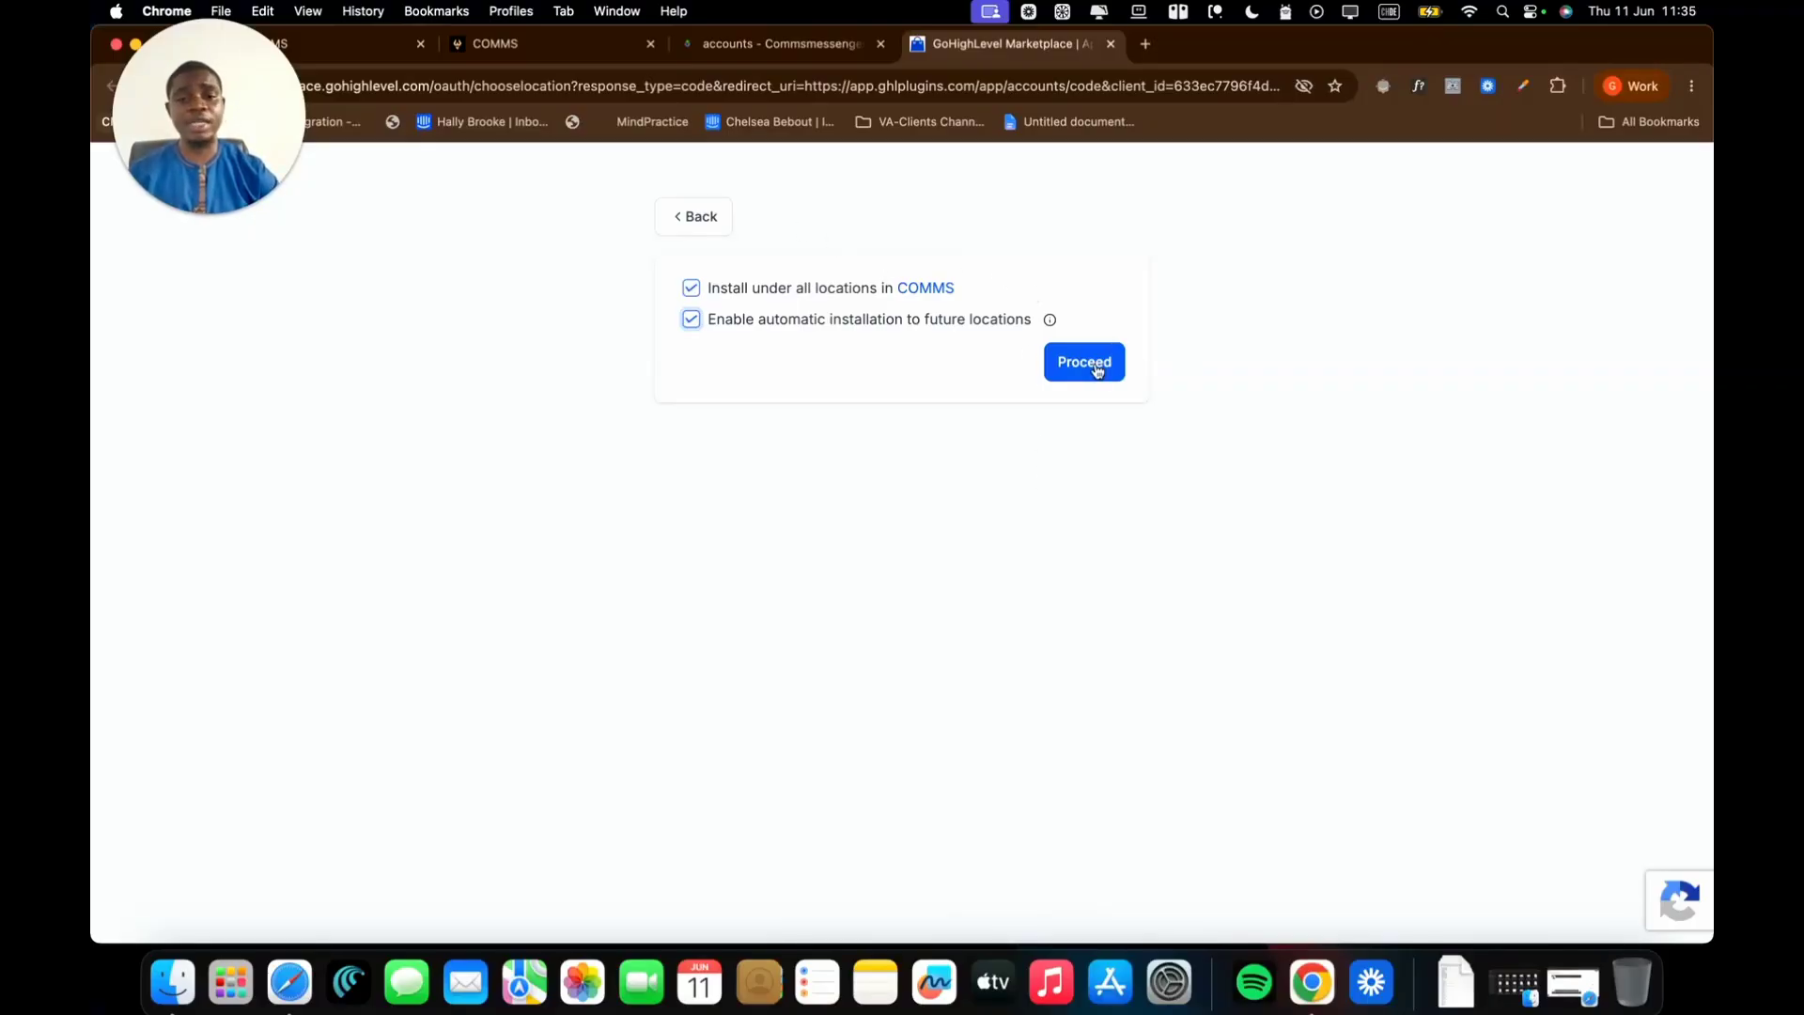
click(676, 217)
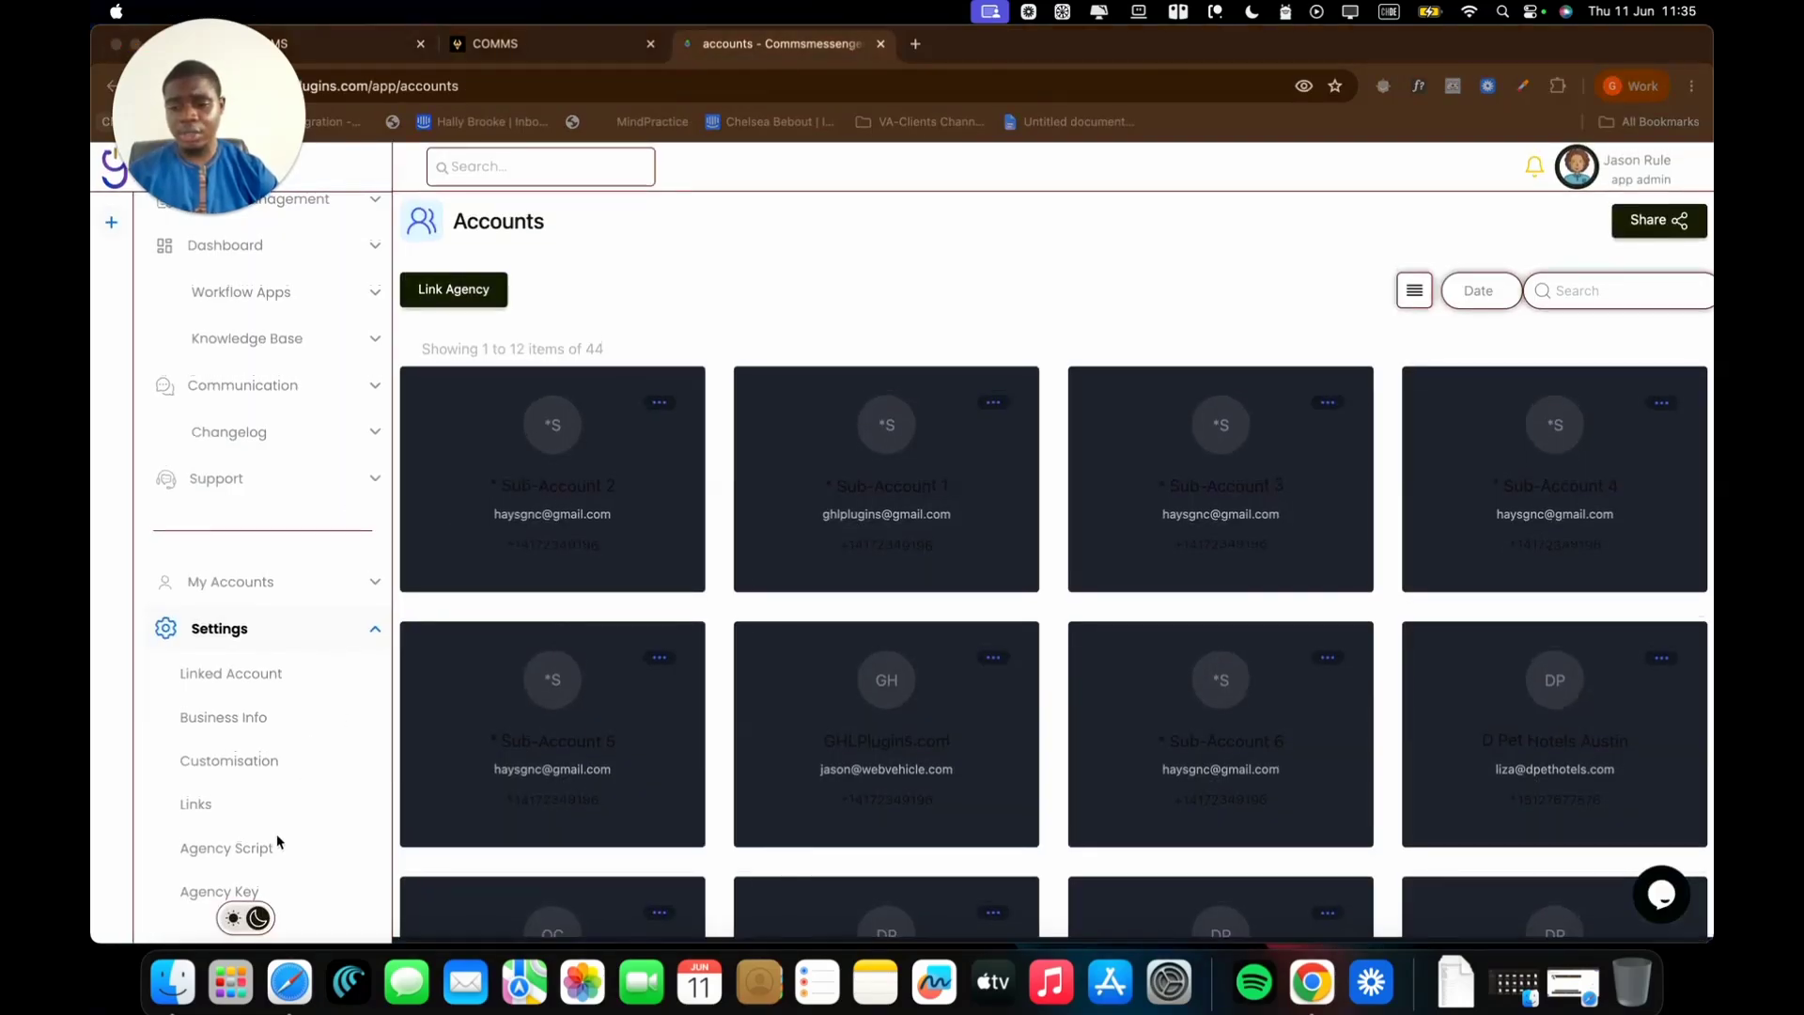
Open the Agency Script settings and copy the full script
click(644, 344)
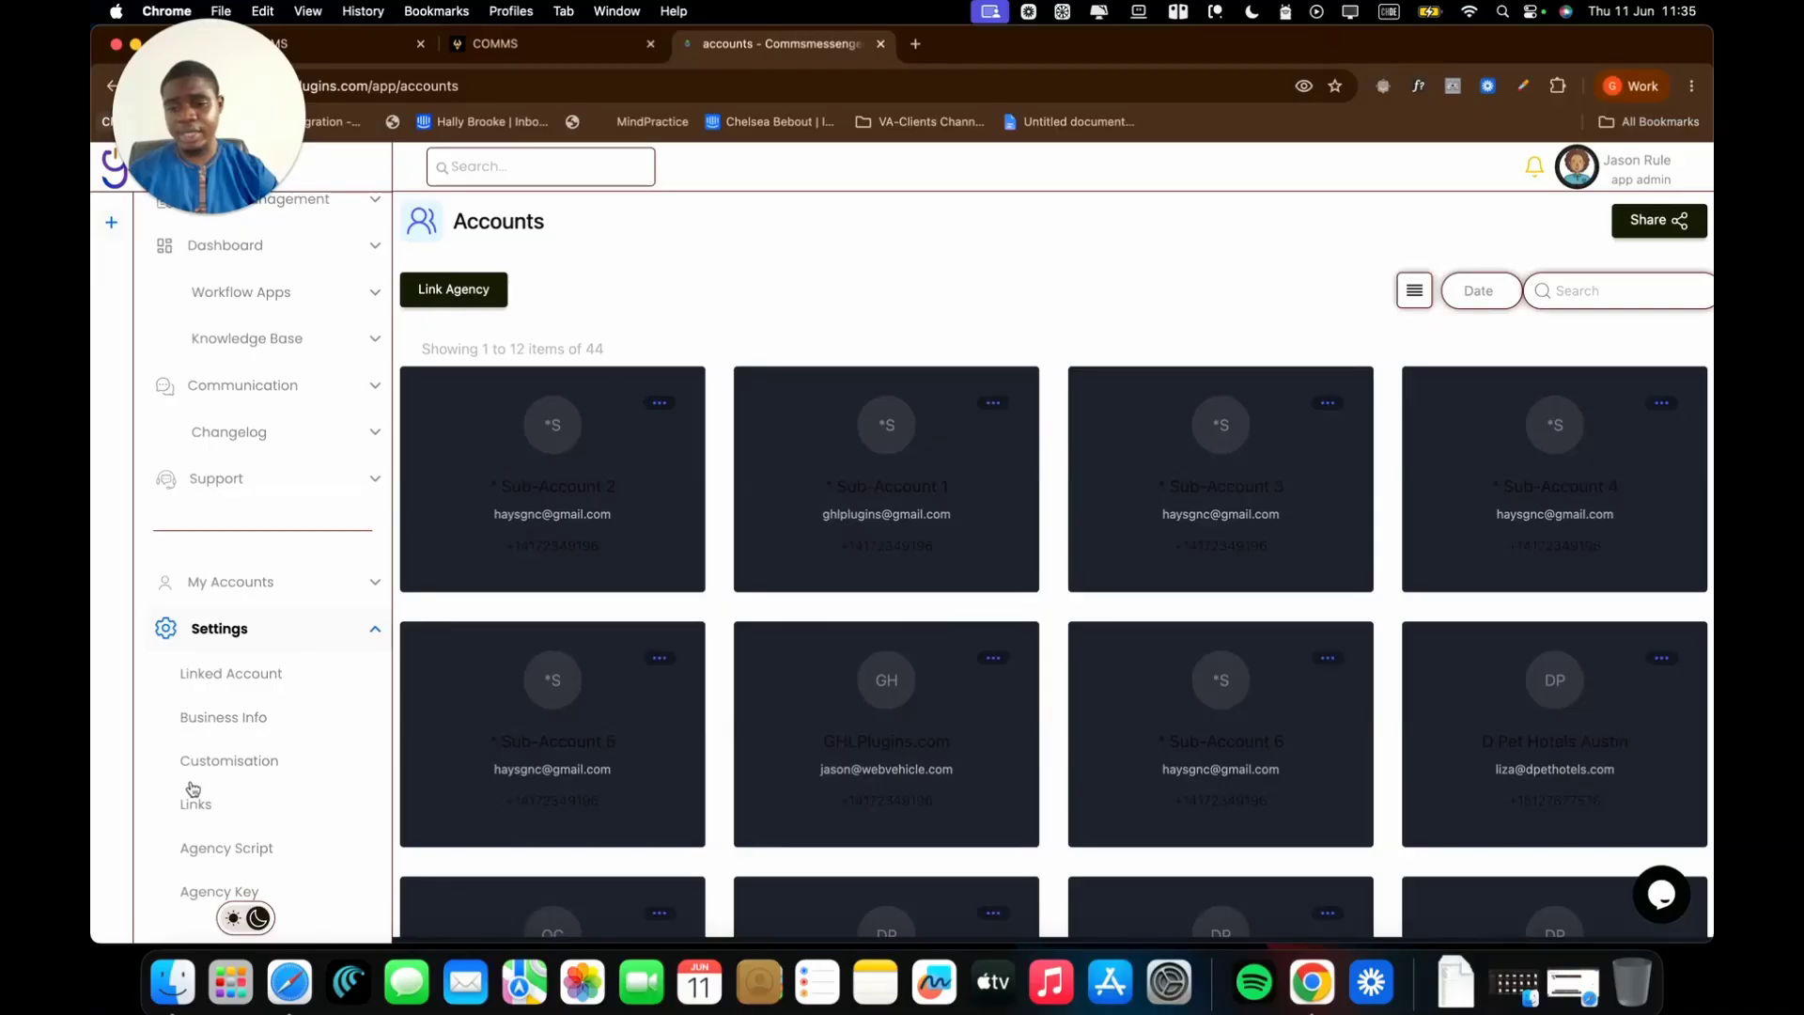
click(250, 856)
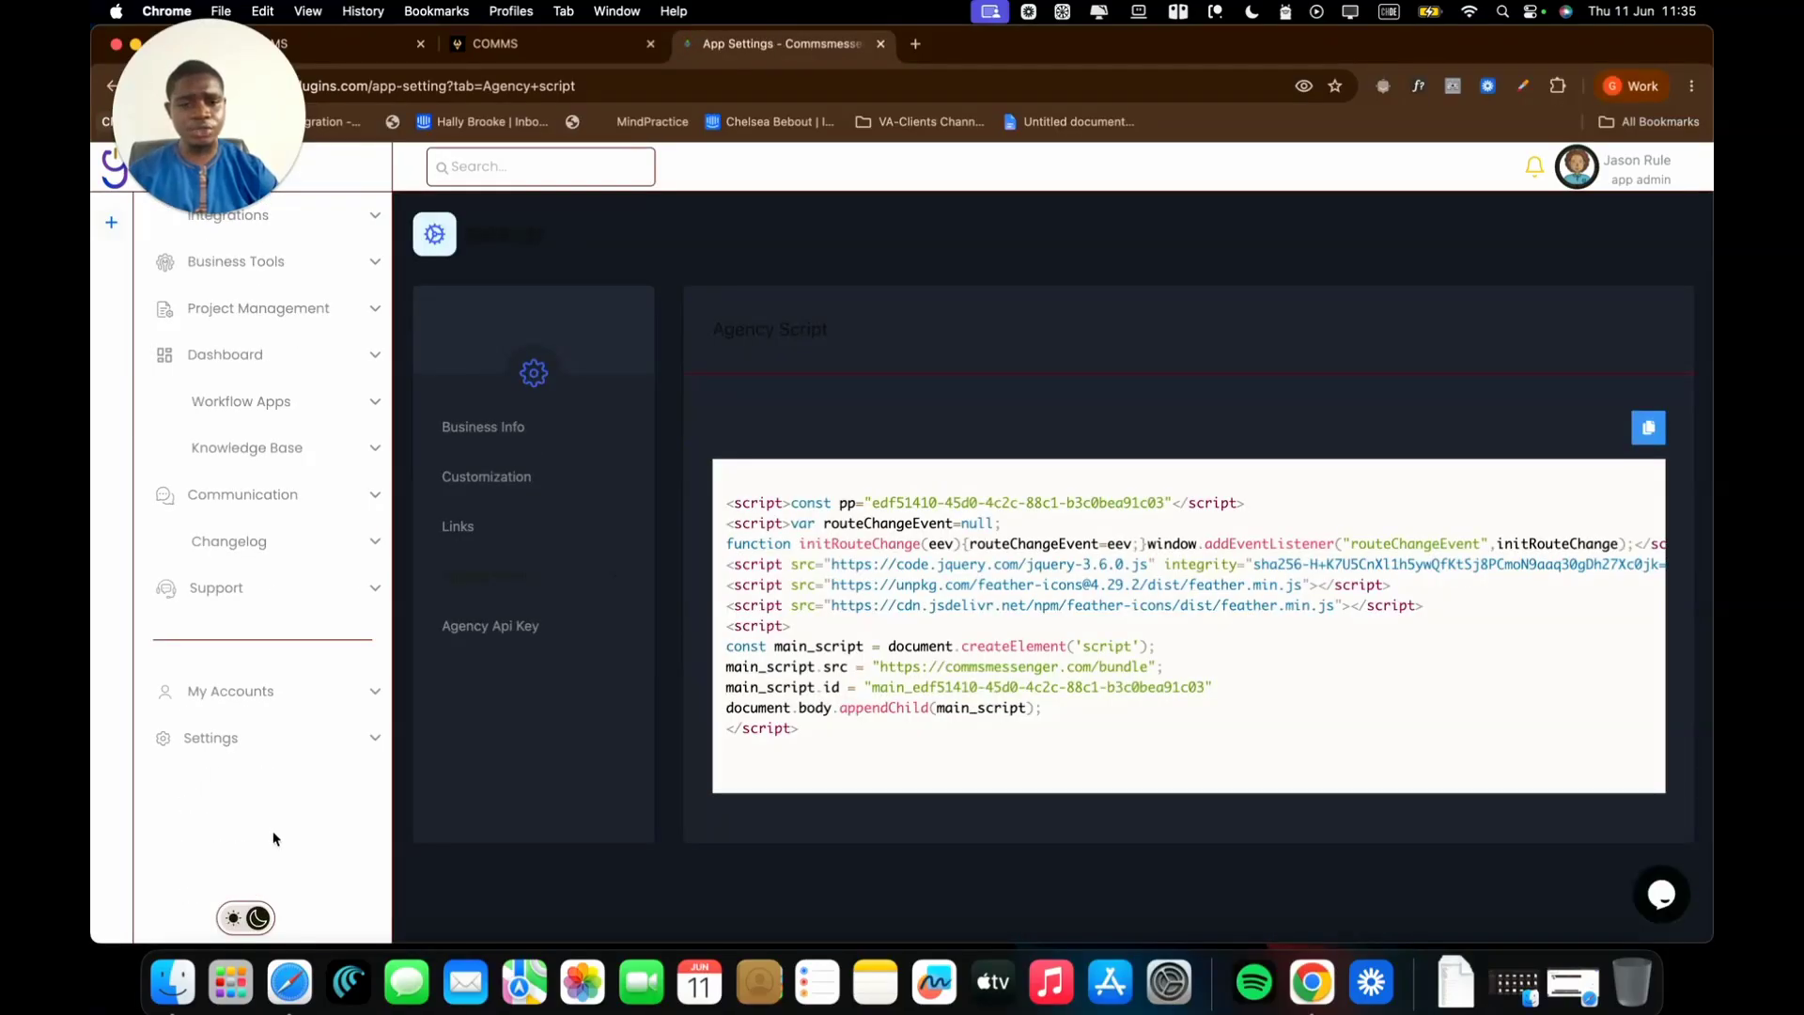
click(1653, 434)
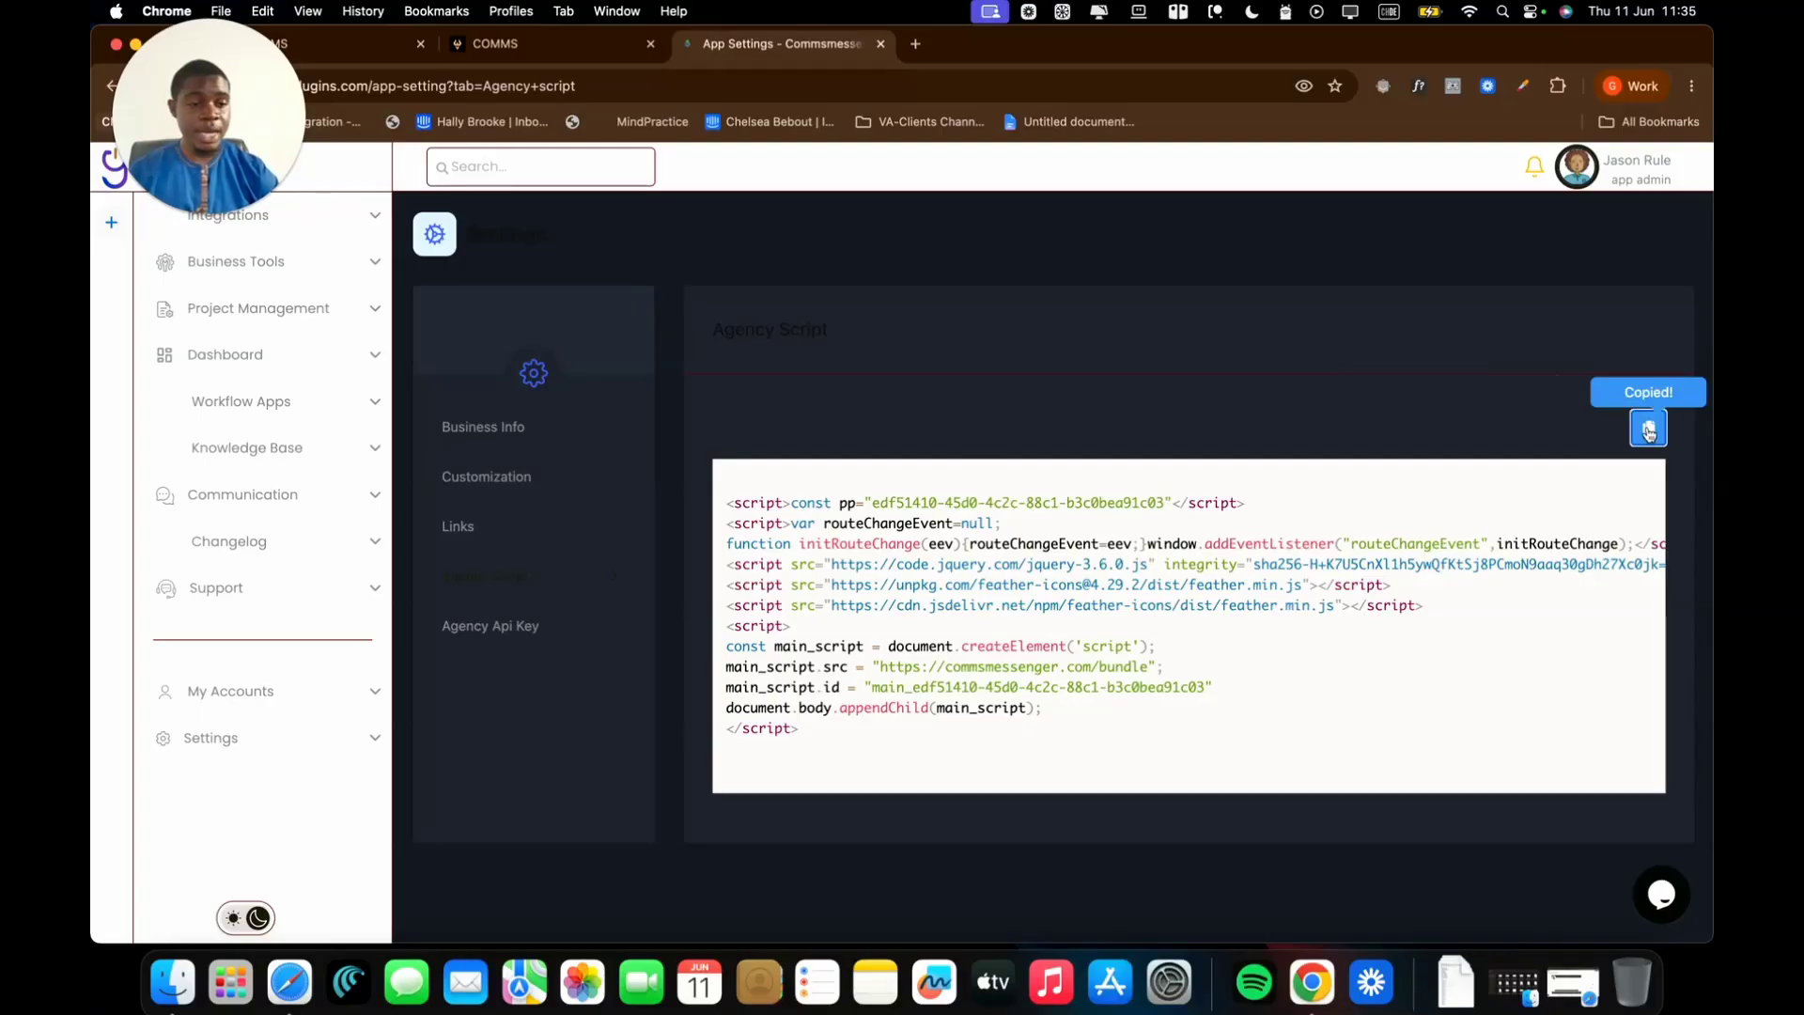
drag(248, 116, 239, 830)
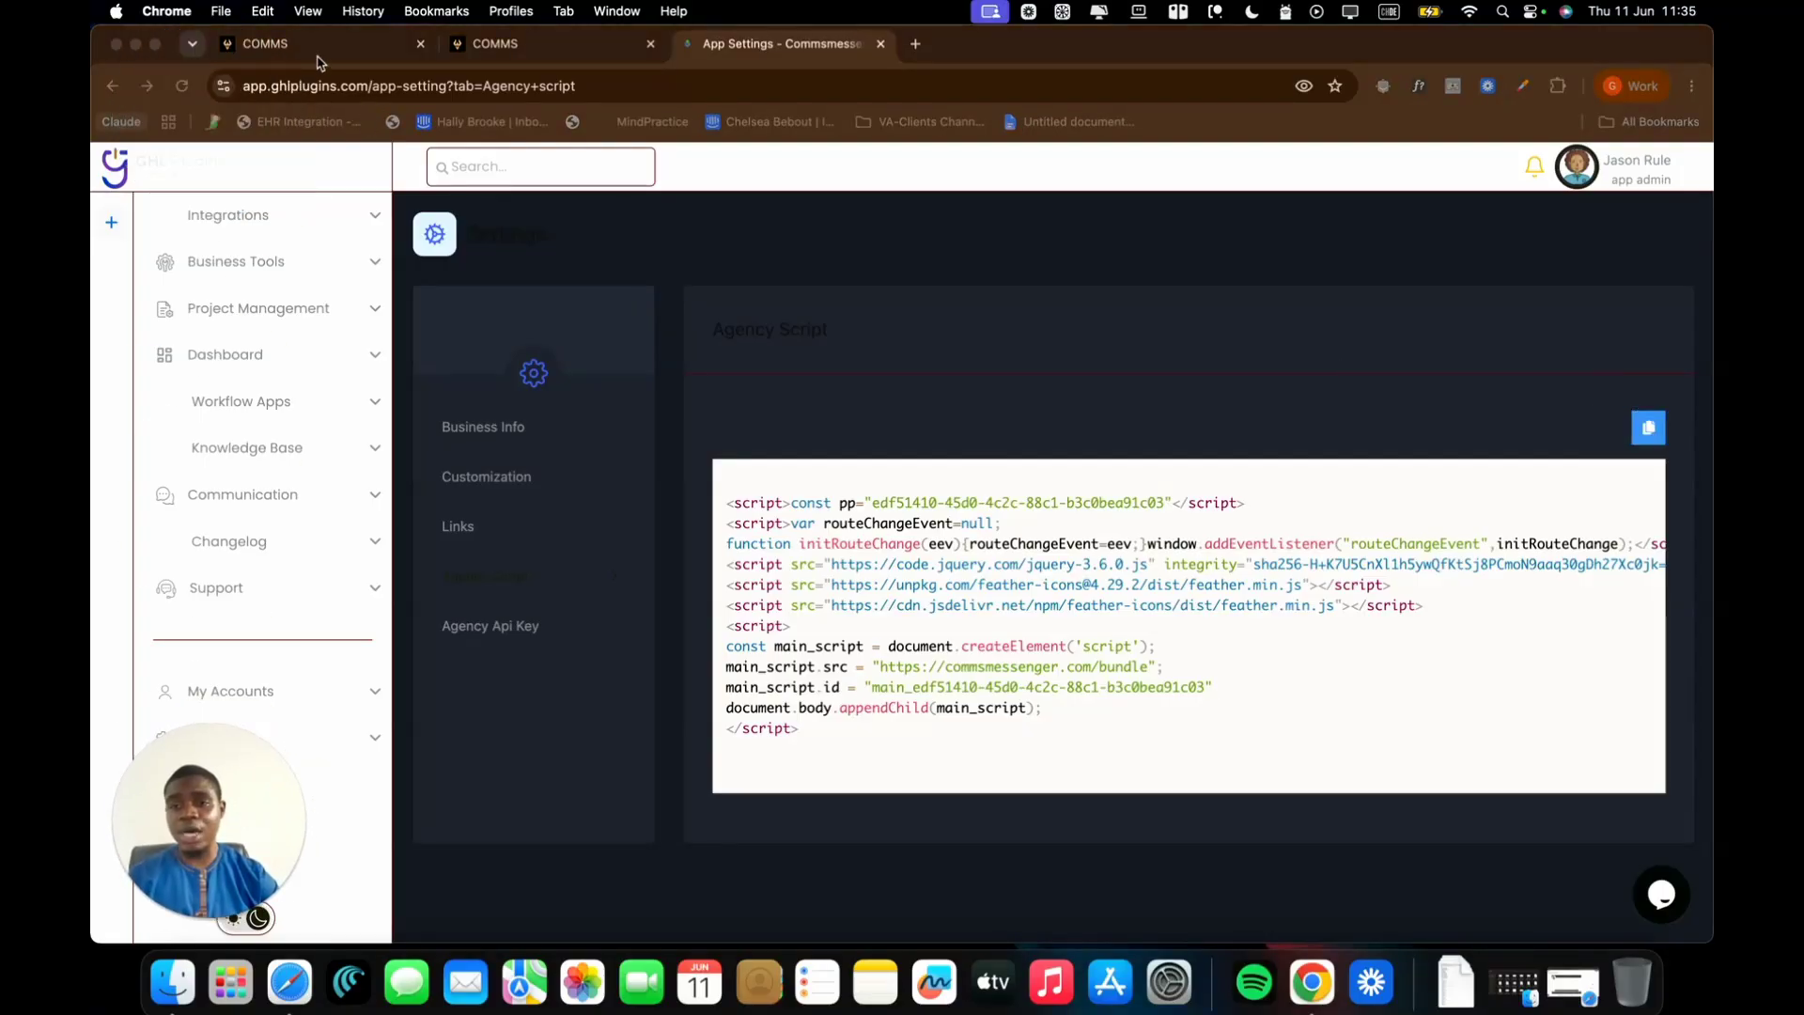
Go to the HighLevel account and switch from Sub-Account 1 to the agency view
click(122, 365)
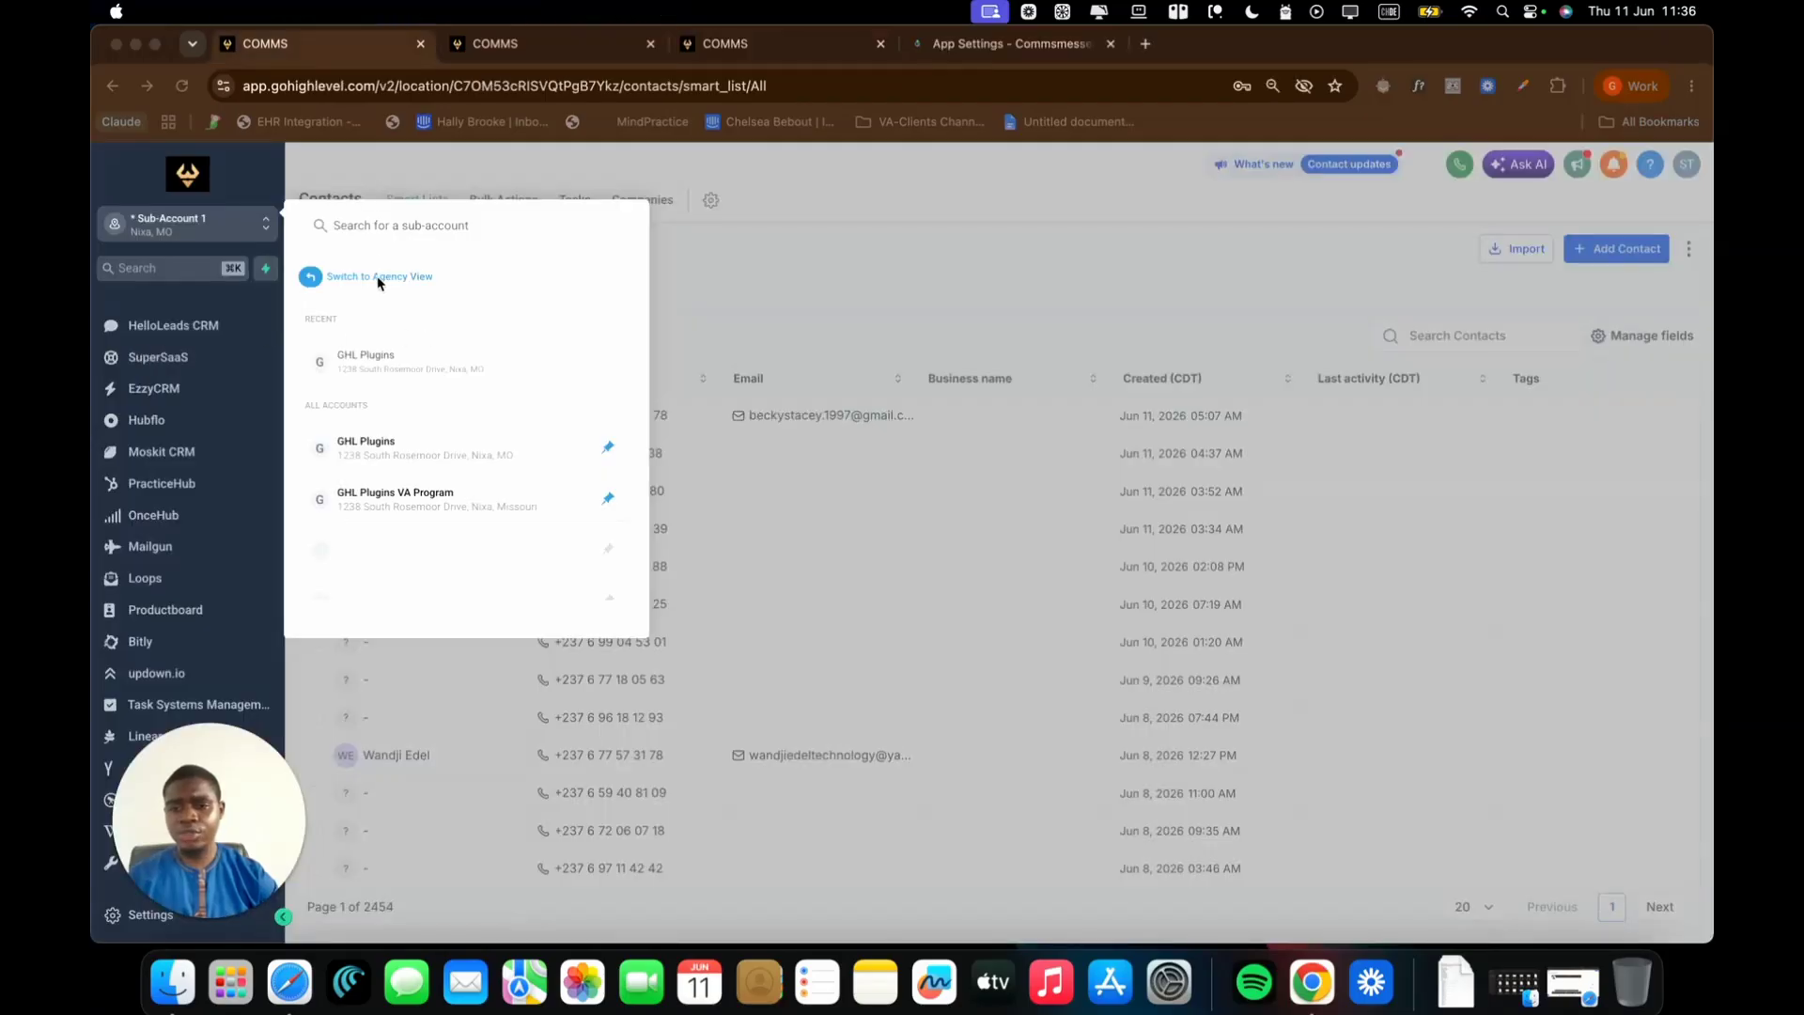
click(348, 282)
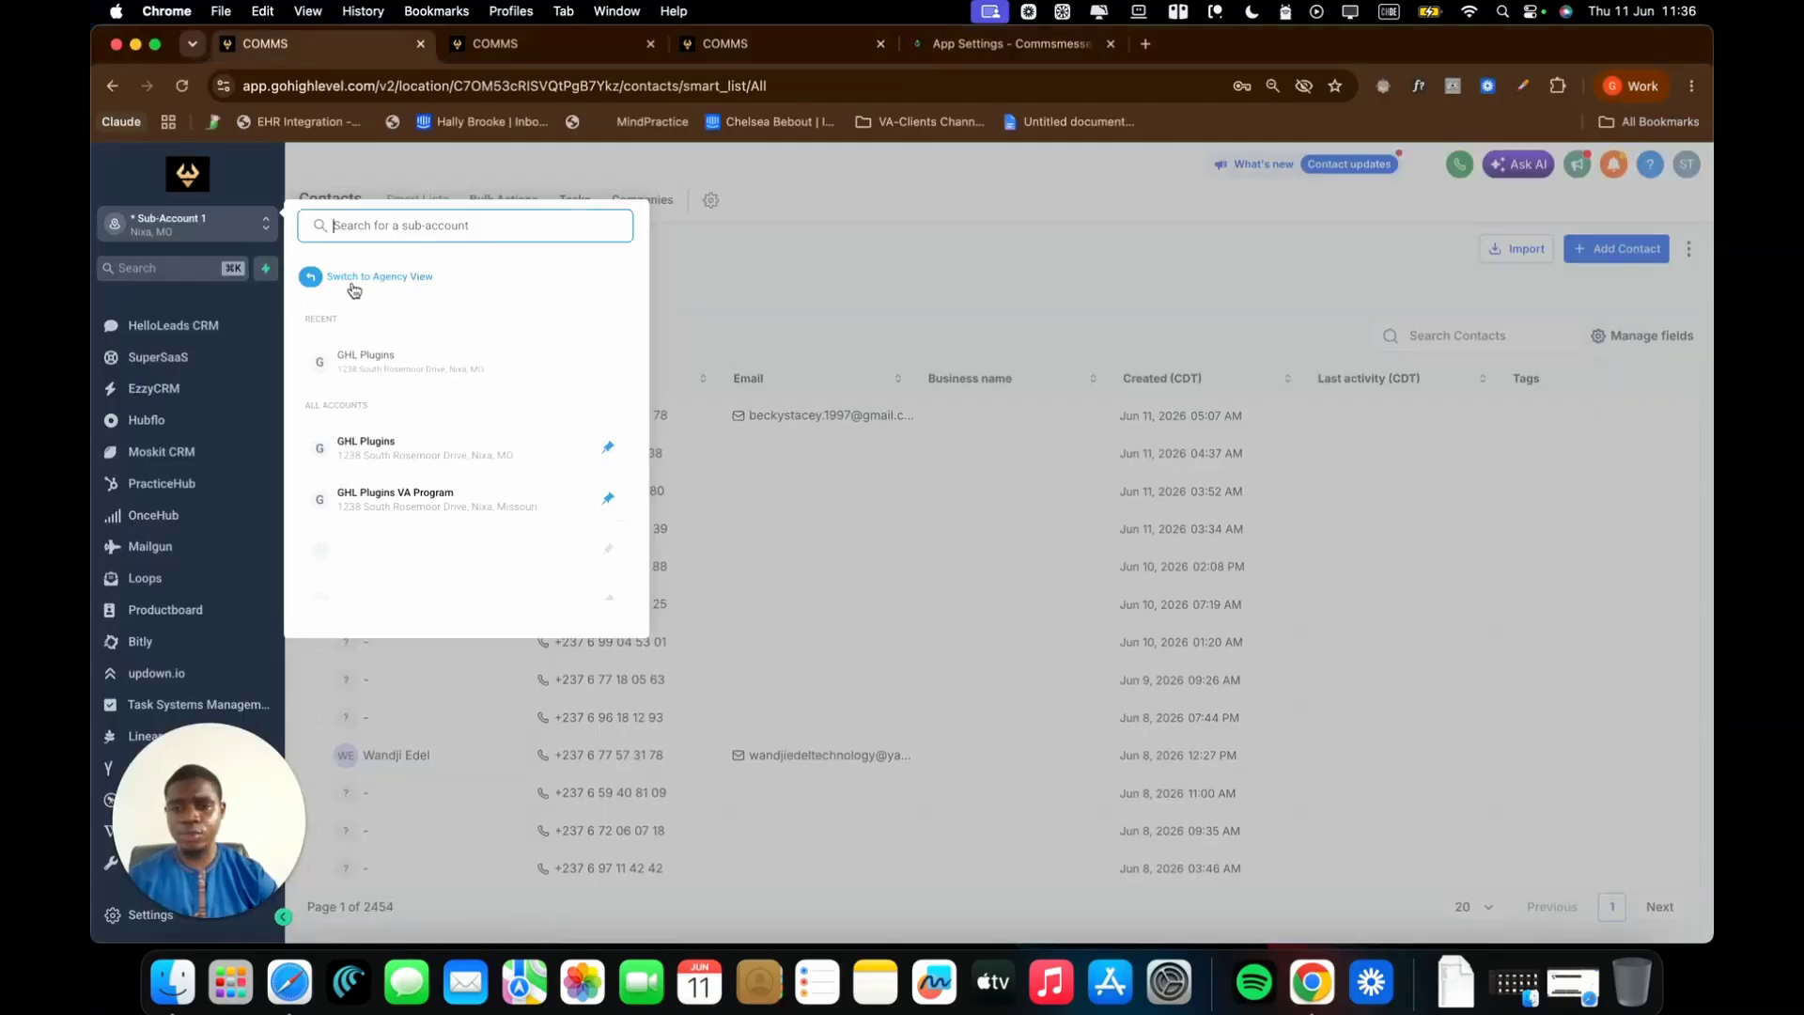
click(421, 280)
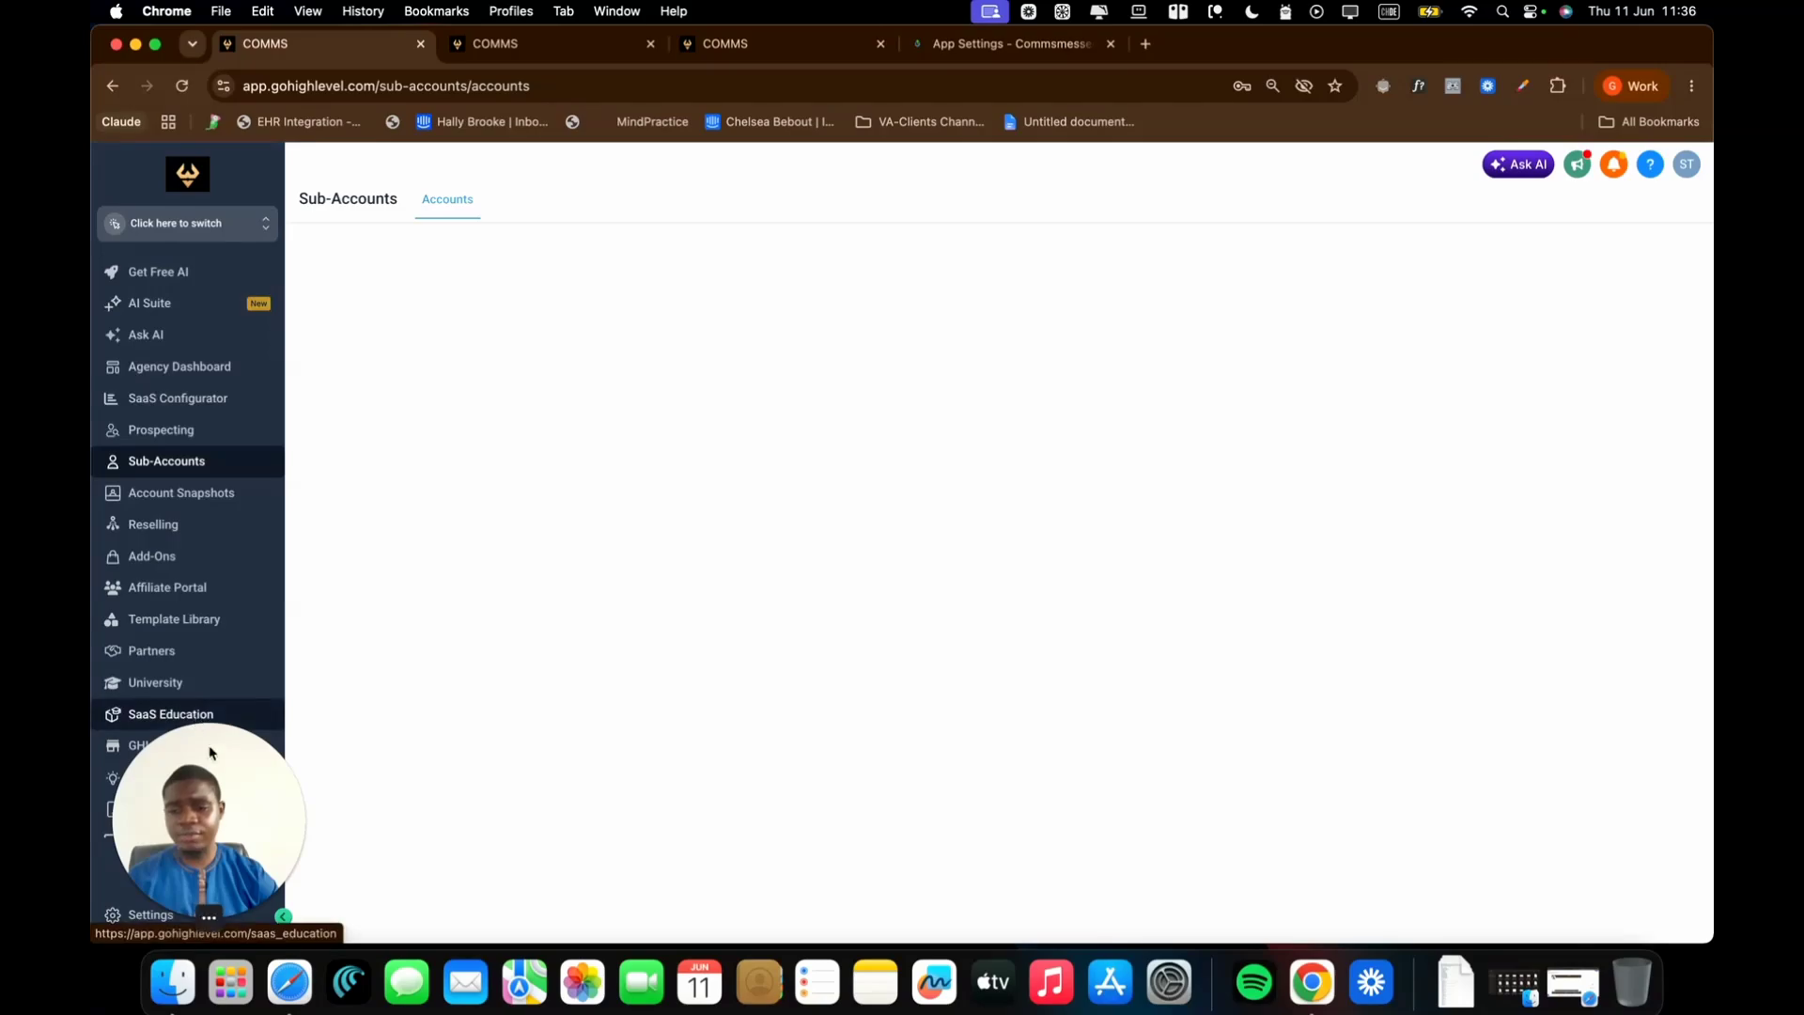
drag(242, 750, 241, 152)
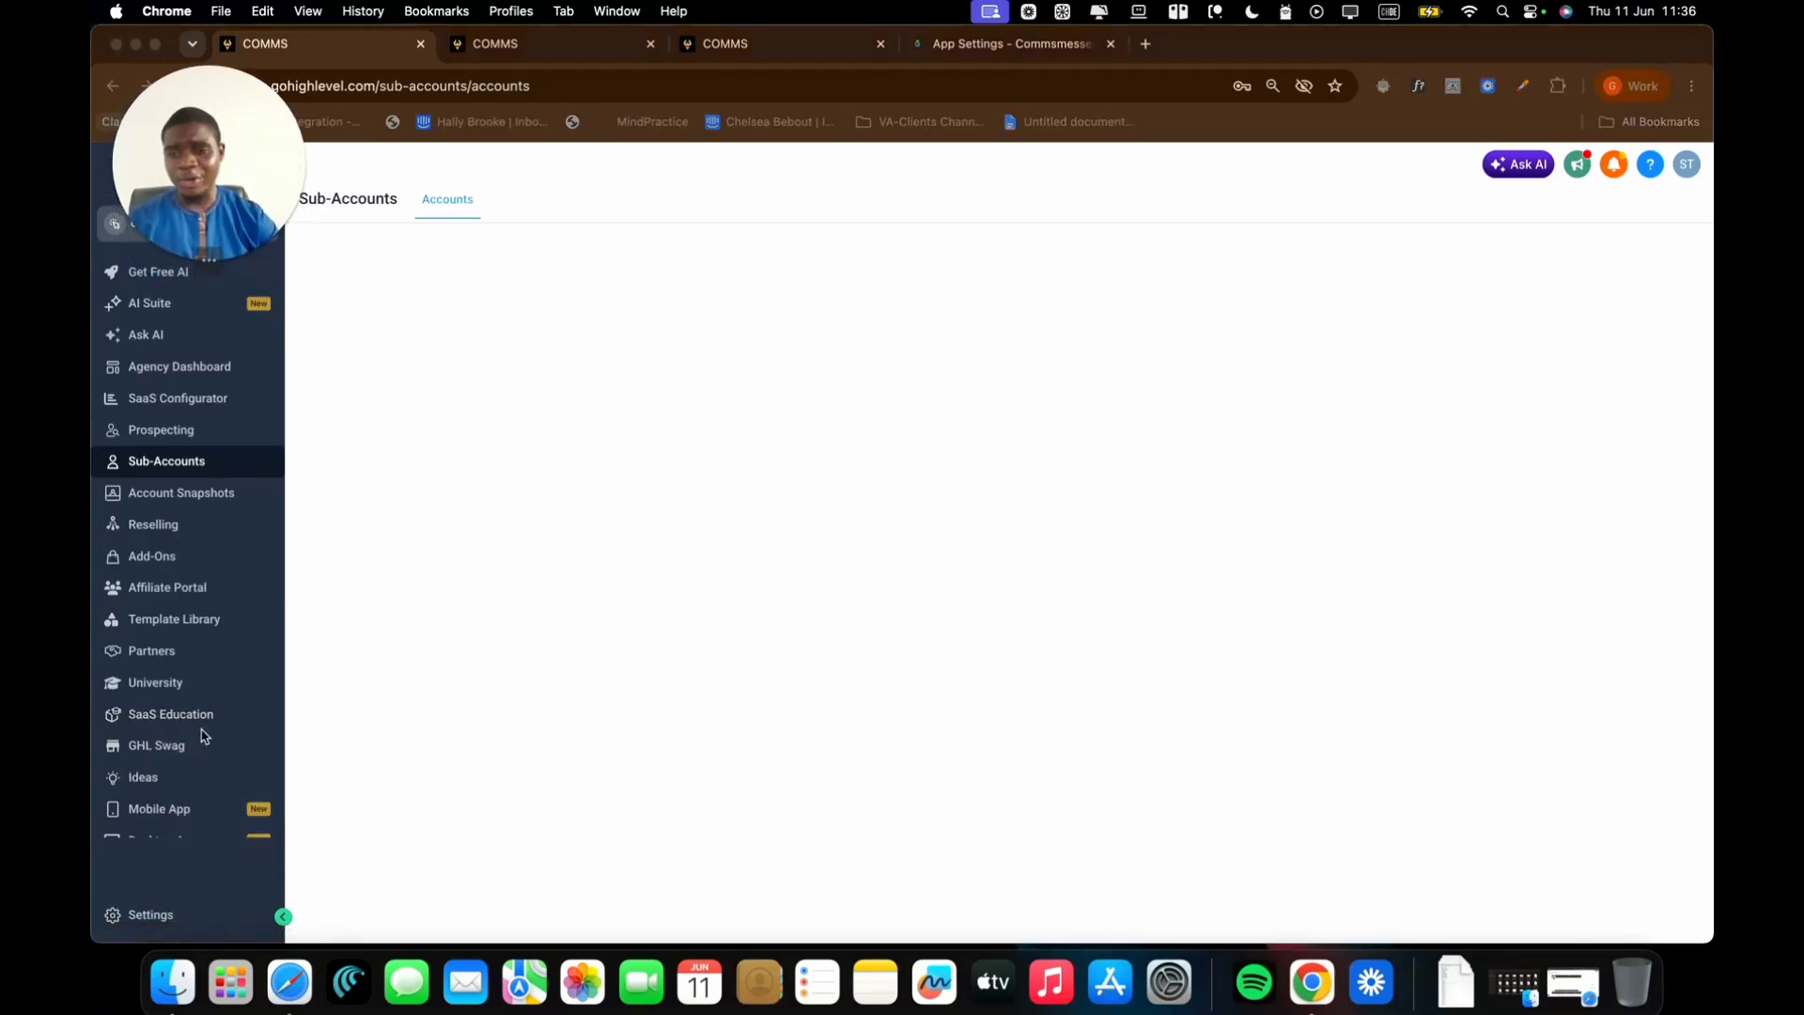
Open the Whitelabel section of the agency's company settings
click(147, 916)
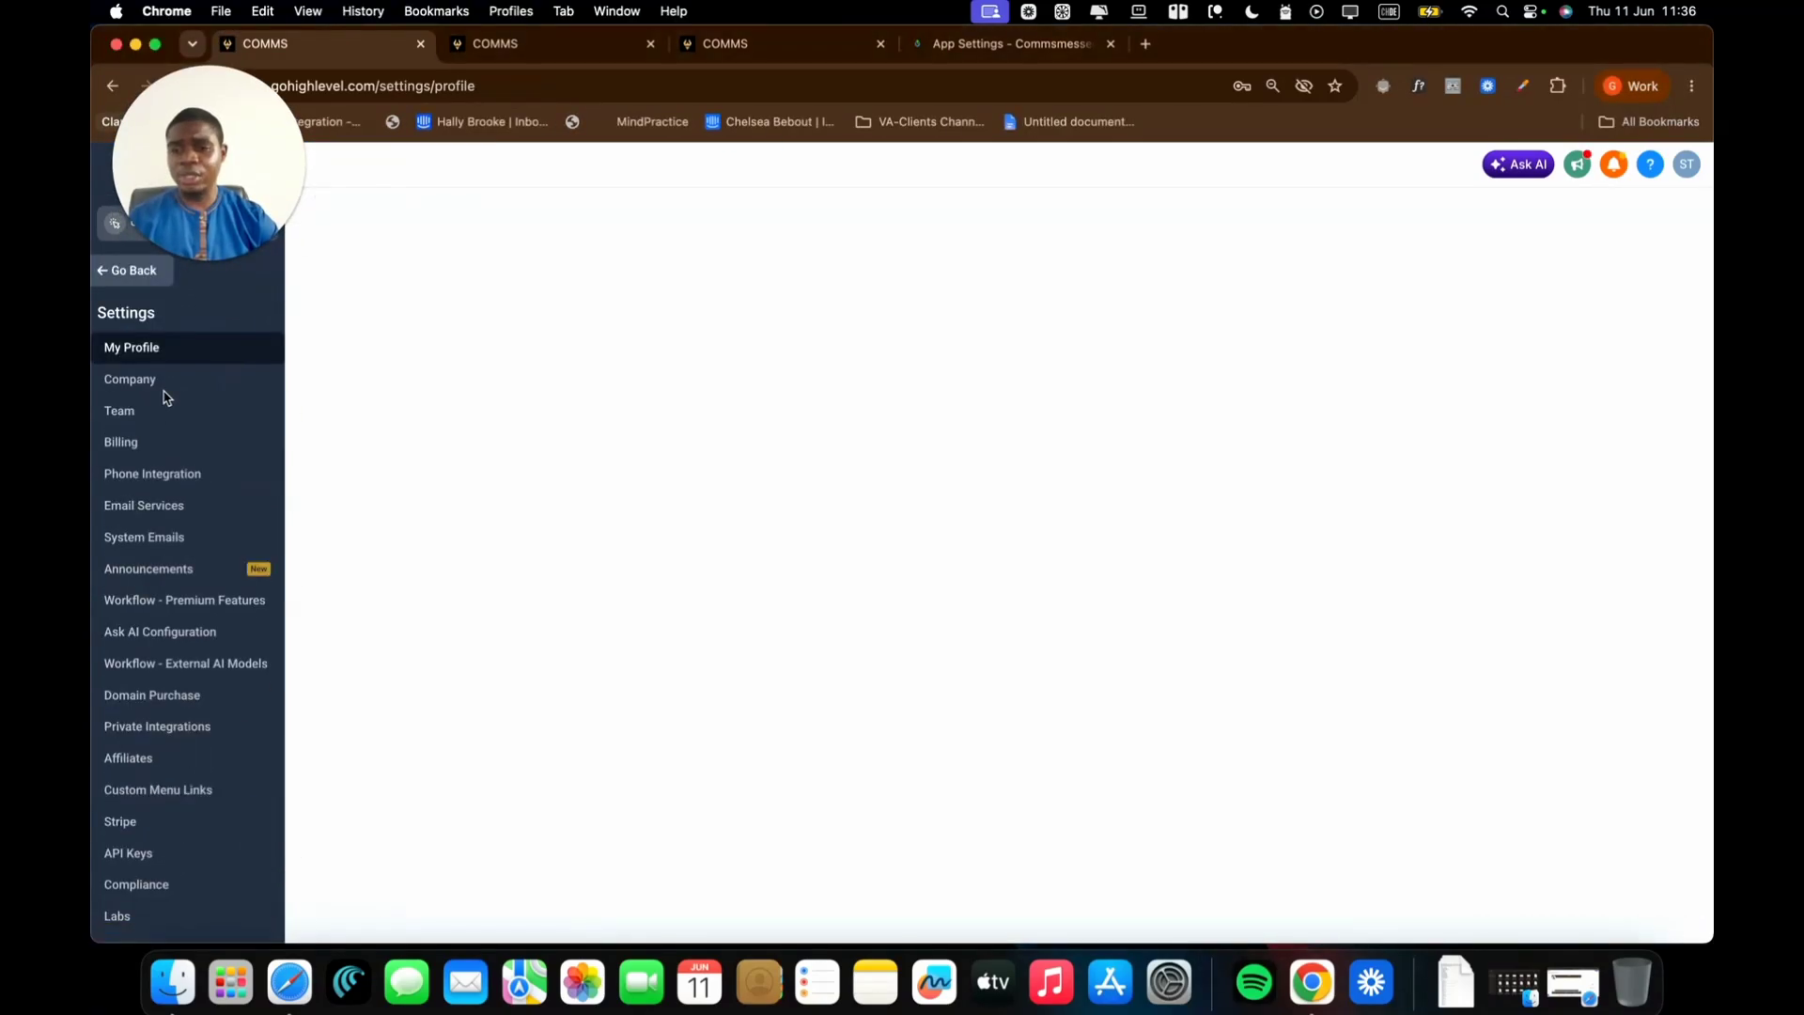
click(140, 391)
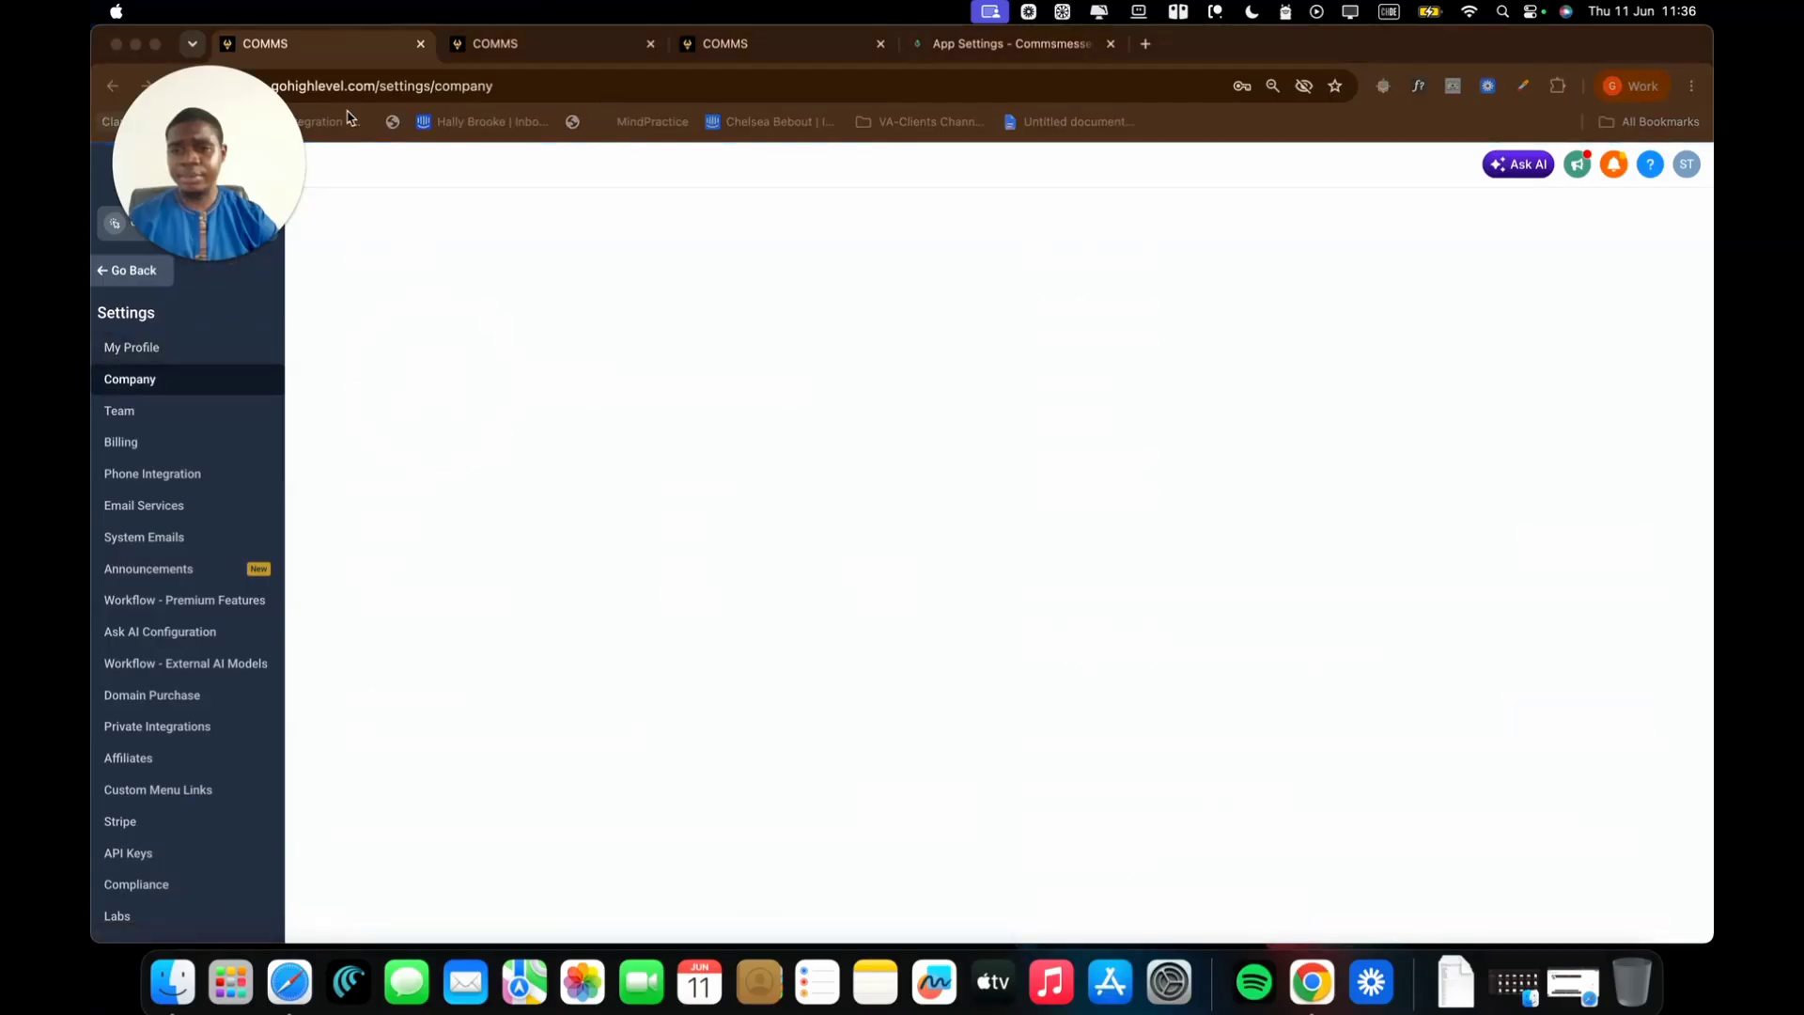
click(515, 447)
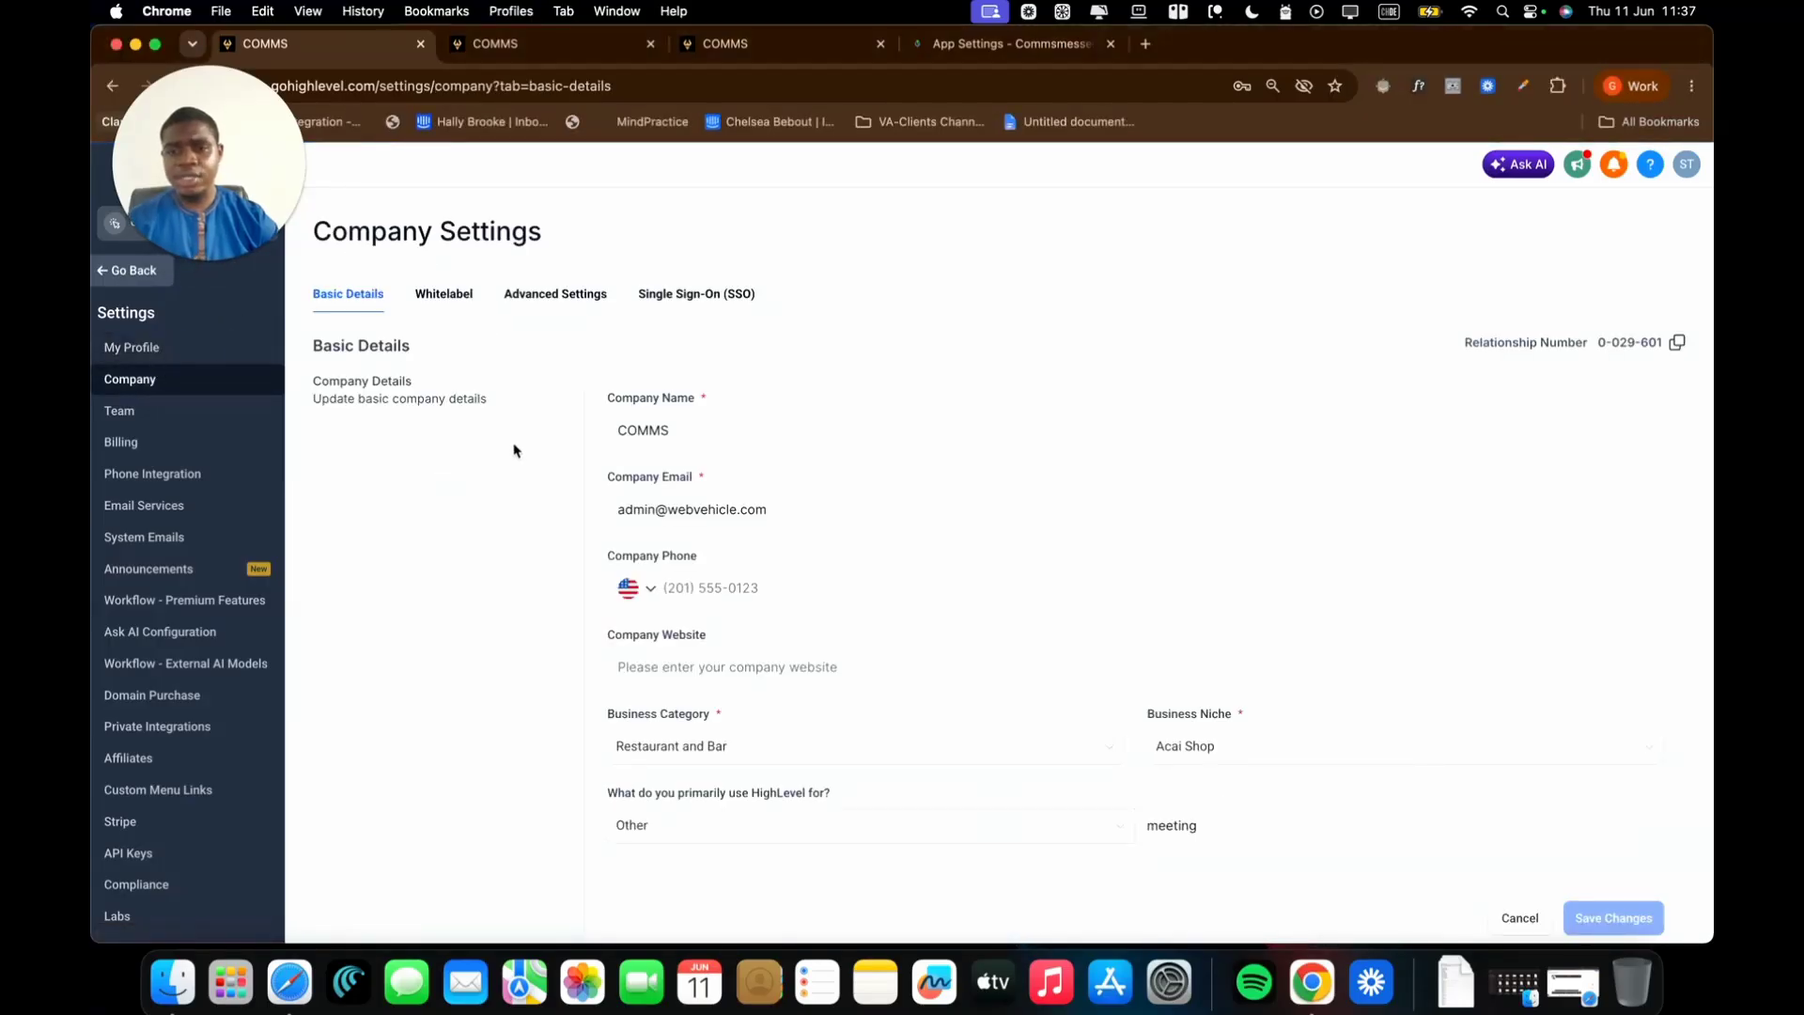
click(458, 296)
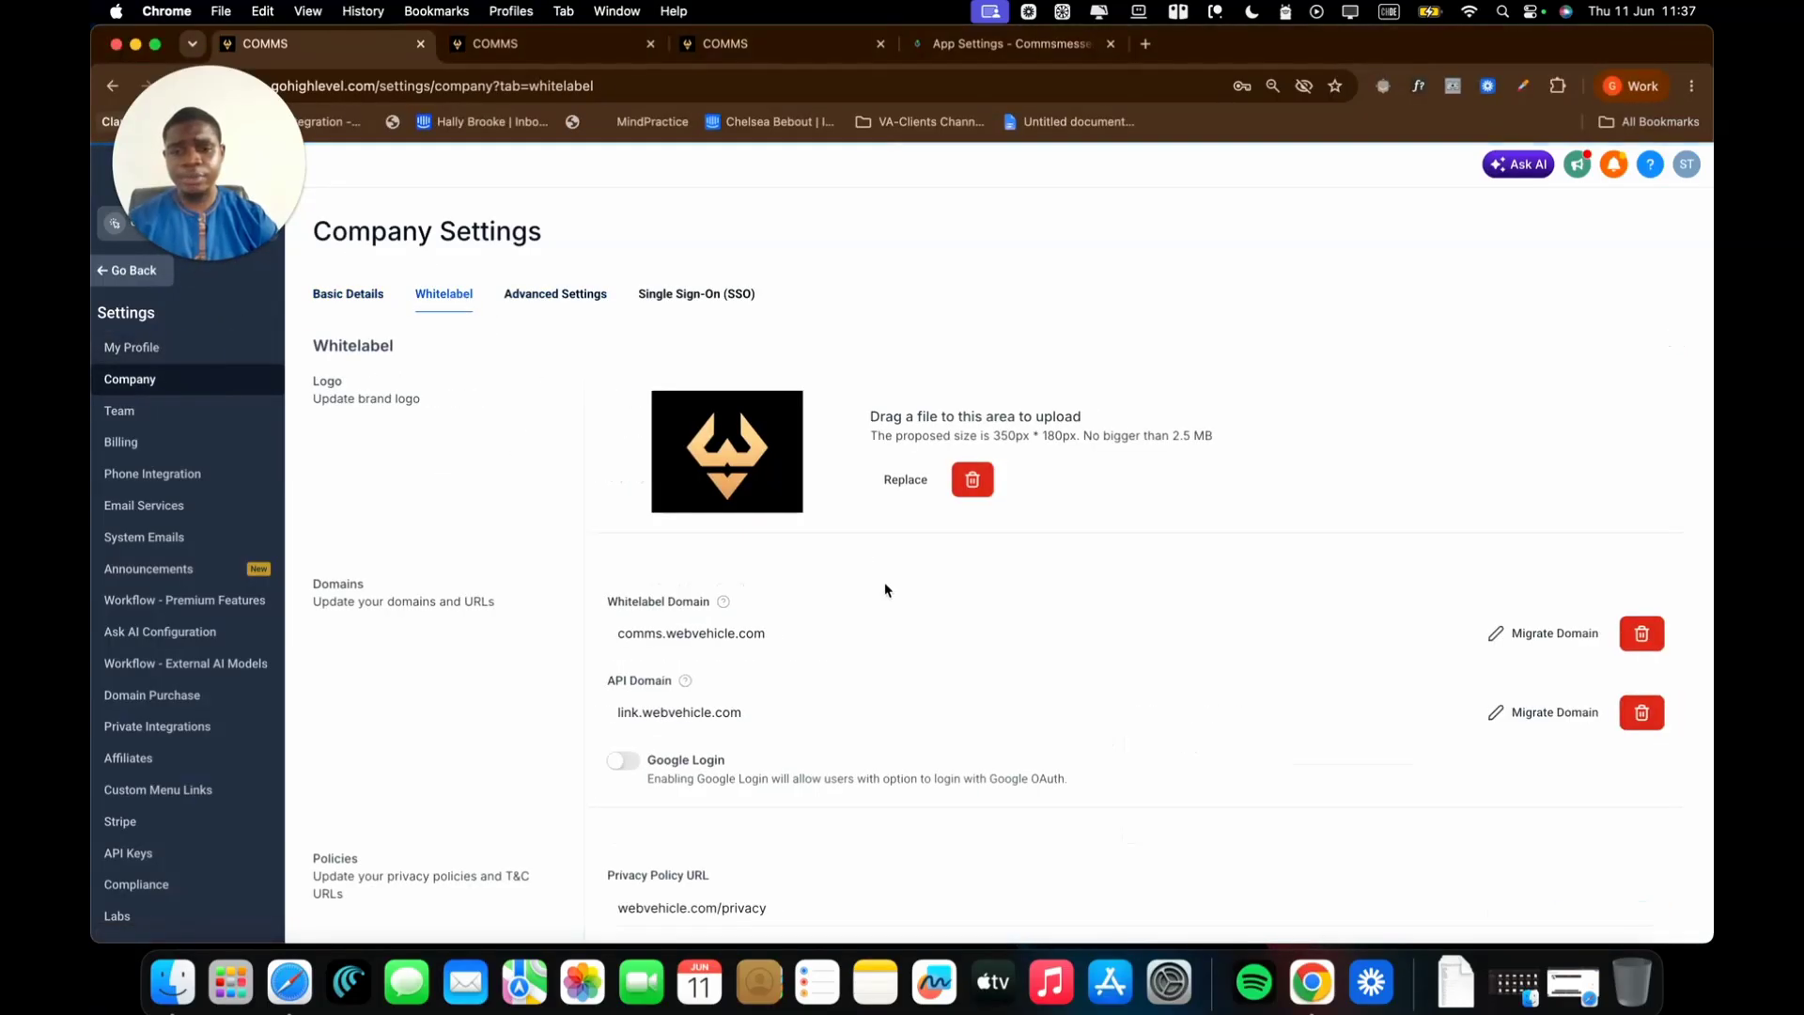
Paste the copied agency script at the end of the Custom JS code, separated by blank lines, and check the pasted code
scroll(885, 589, down, 2)
scroll(885, 589, down, 10)
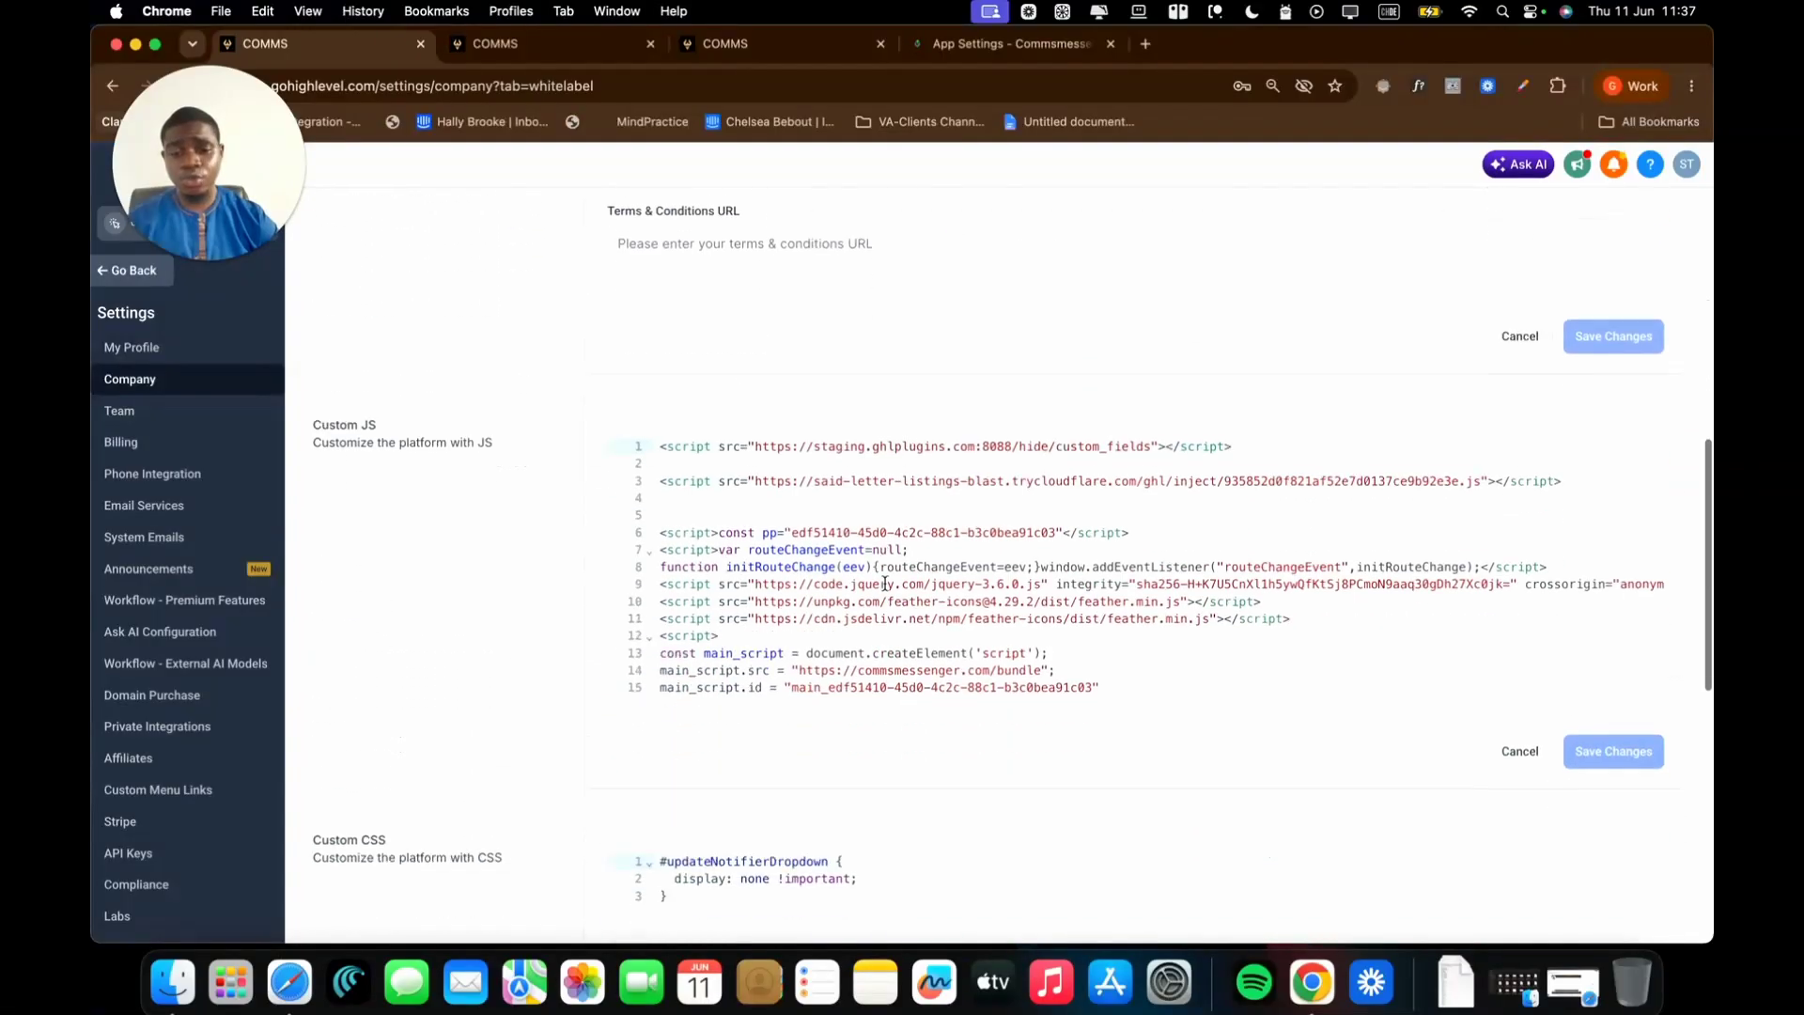
scroll(1070, 552, down, 10)
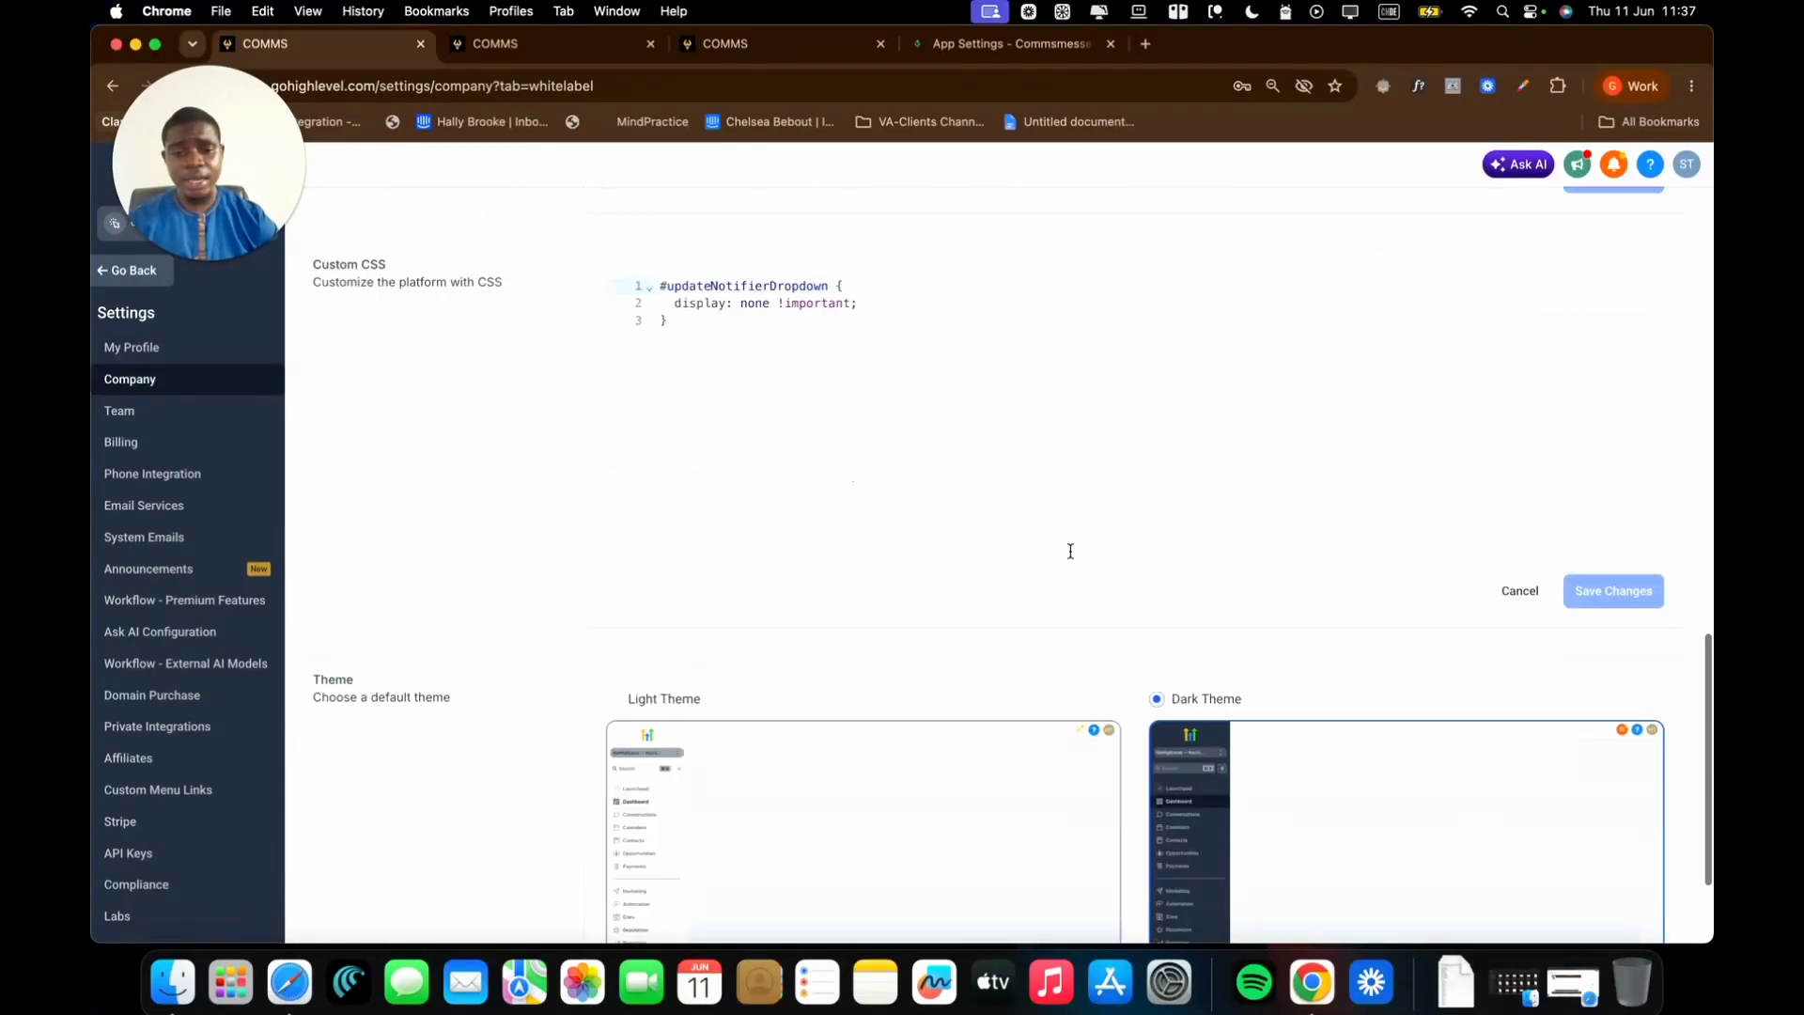
scroll(925, 687, up, 5)
scroll(925, 687, up, 3)
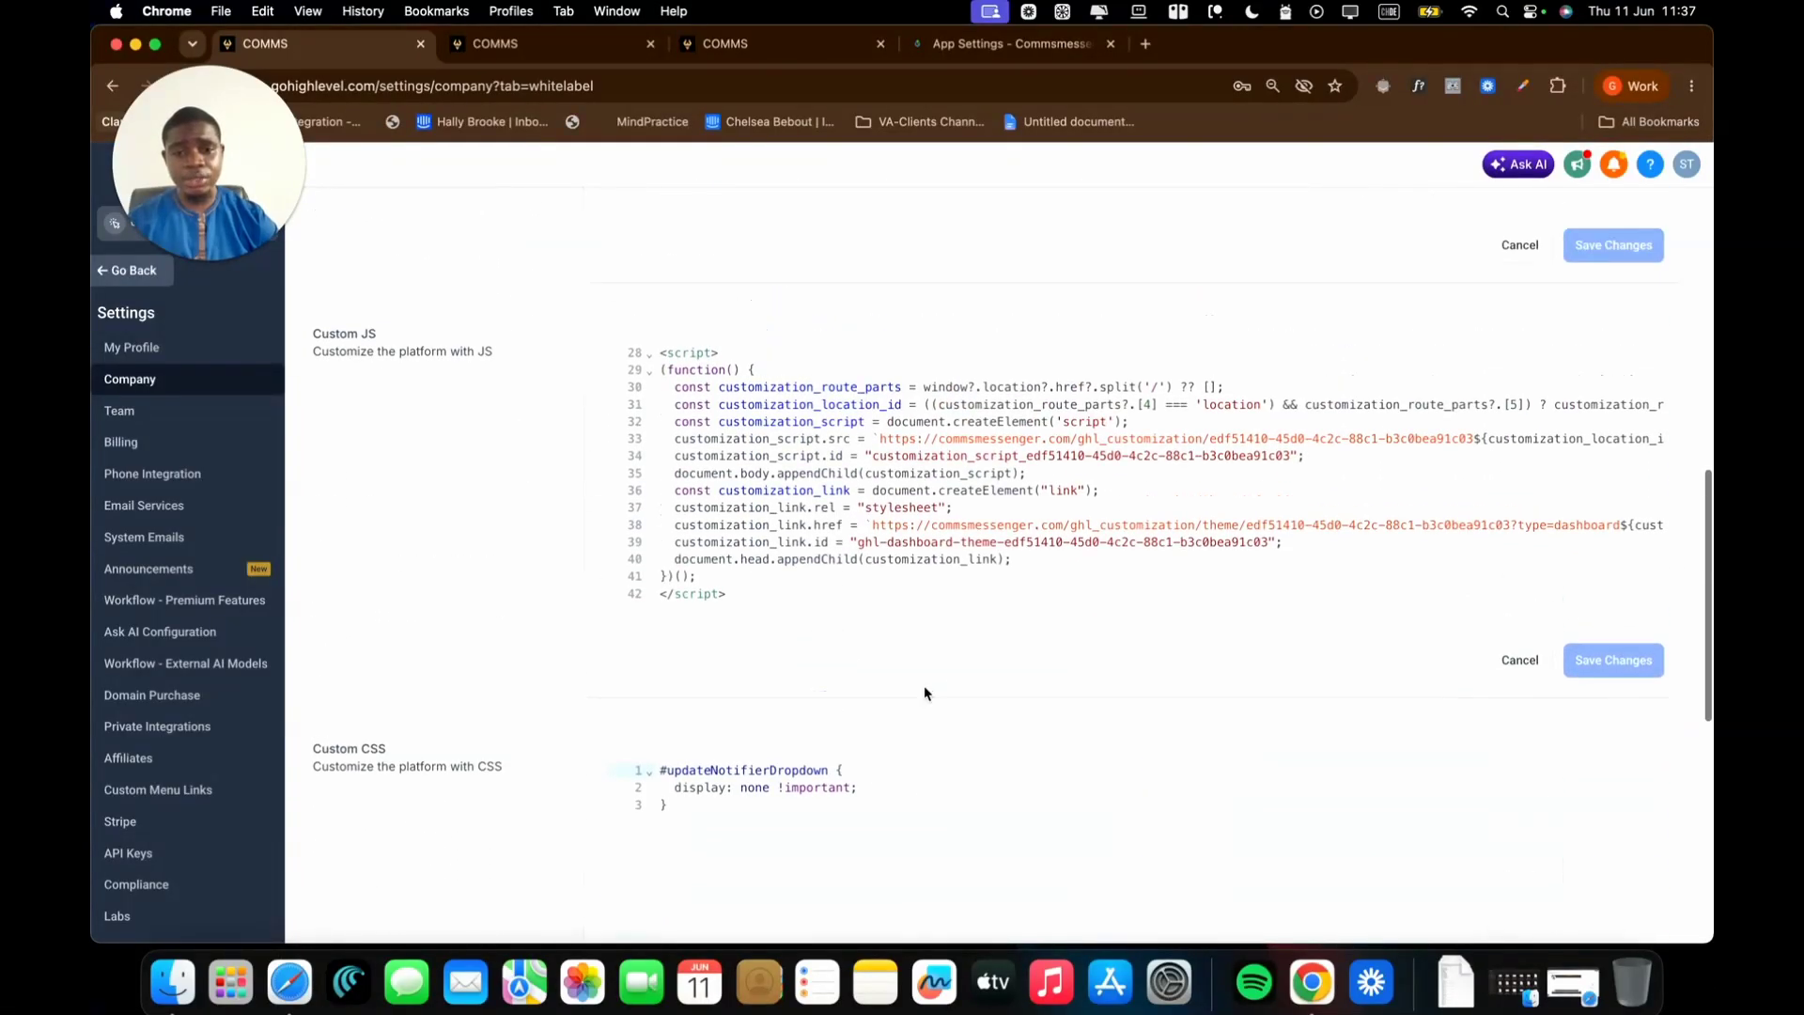
click(780, 618)
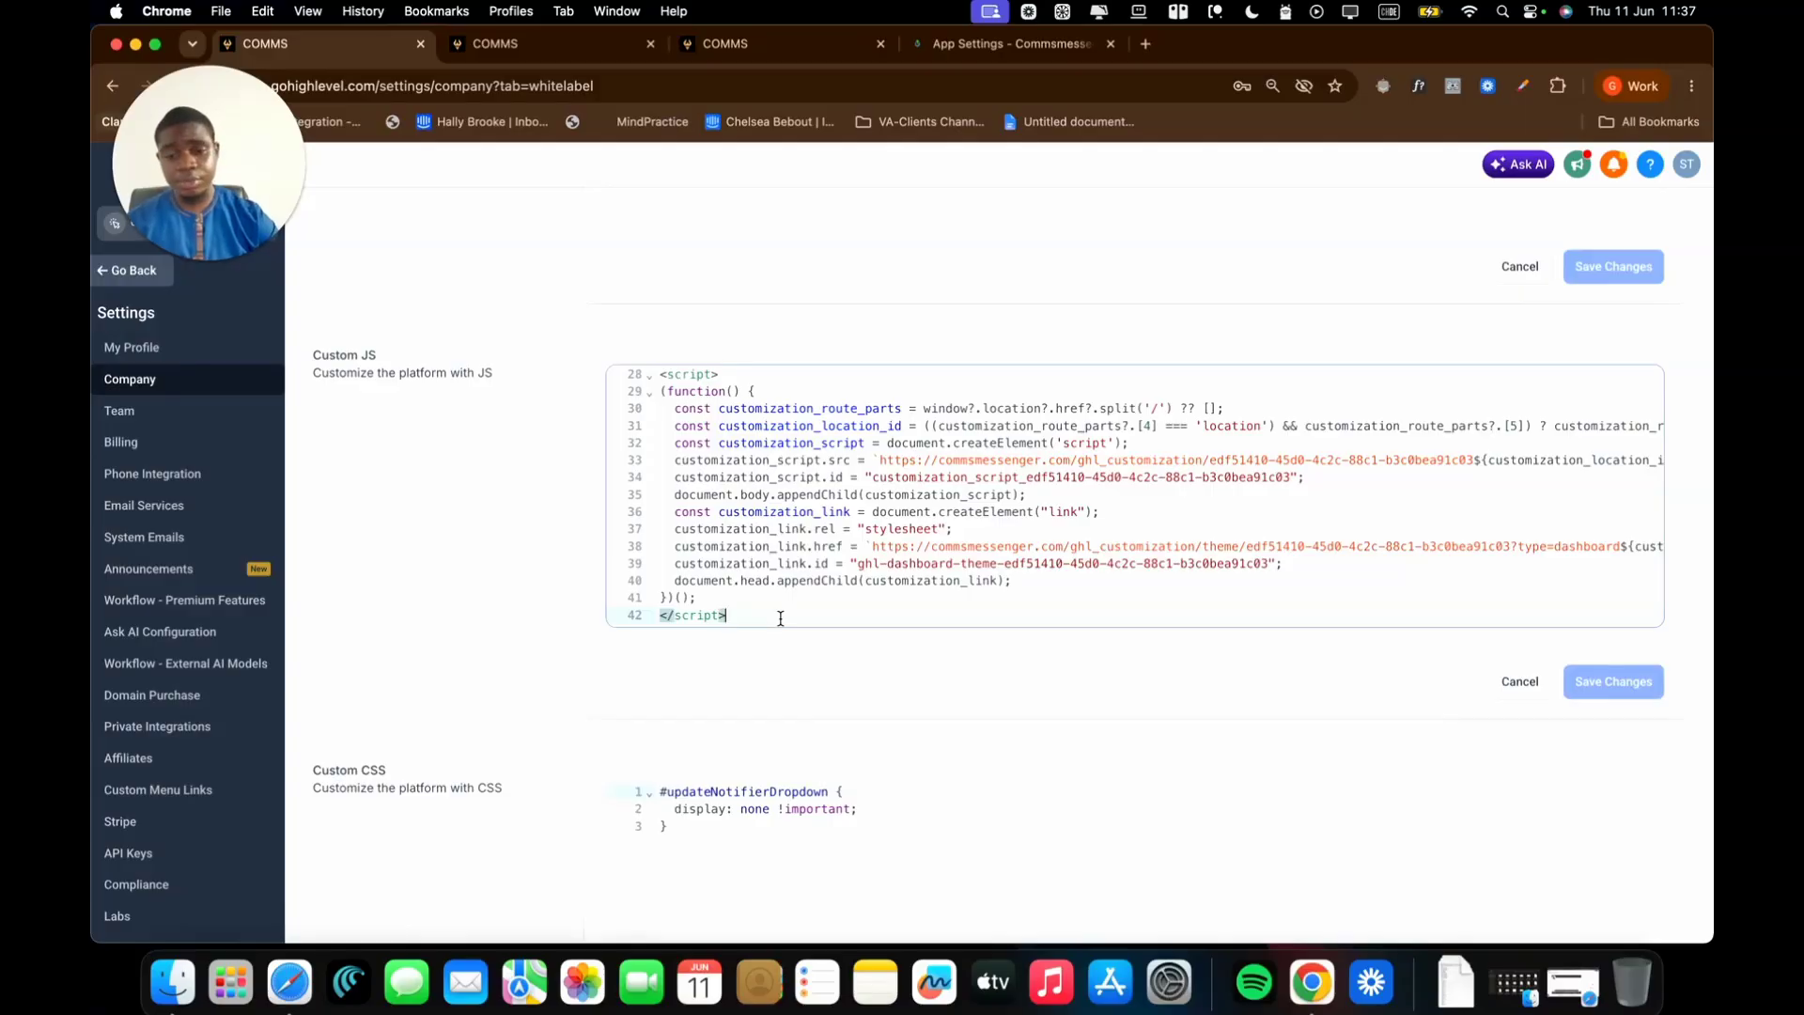
key(Return)
key(Return)
key(Return)
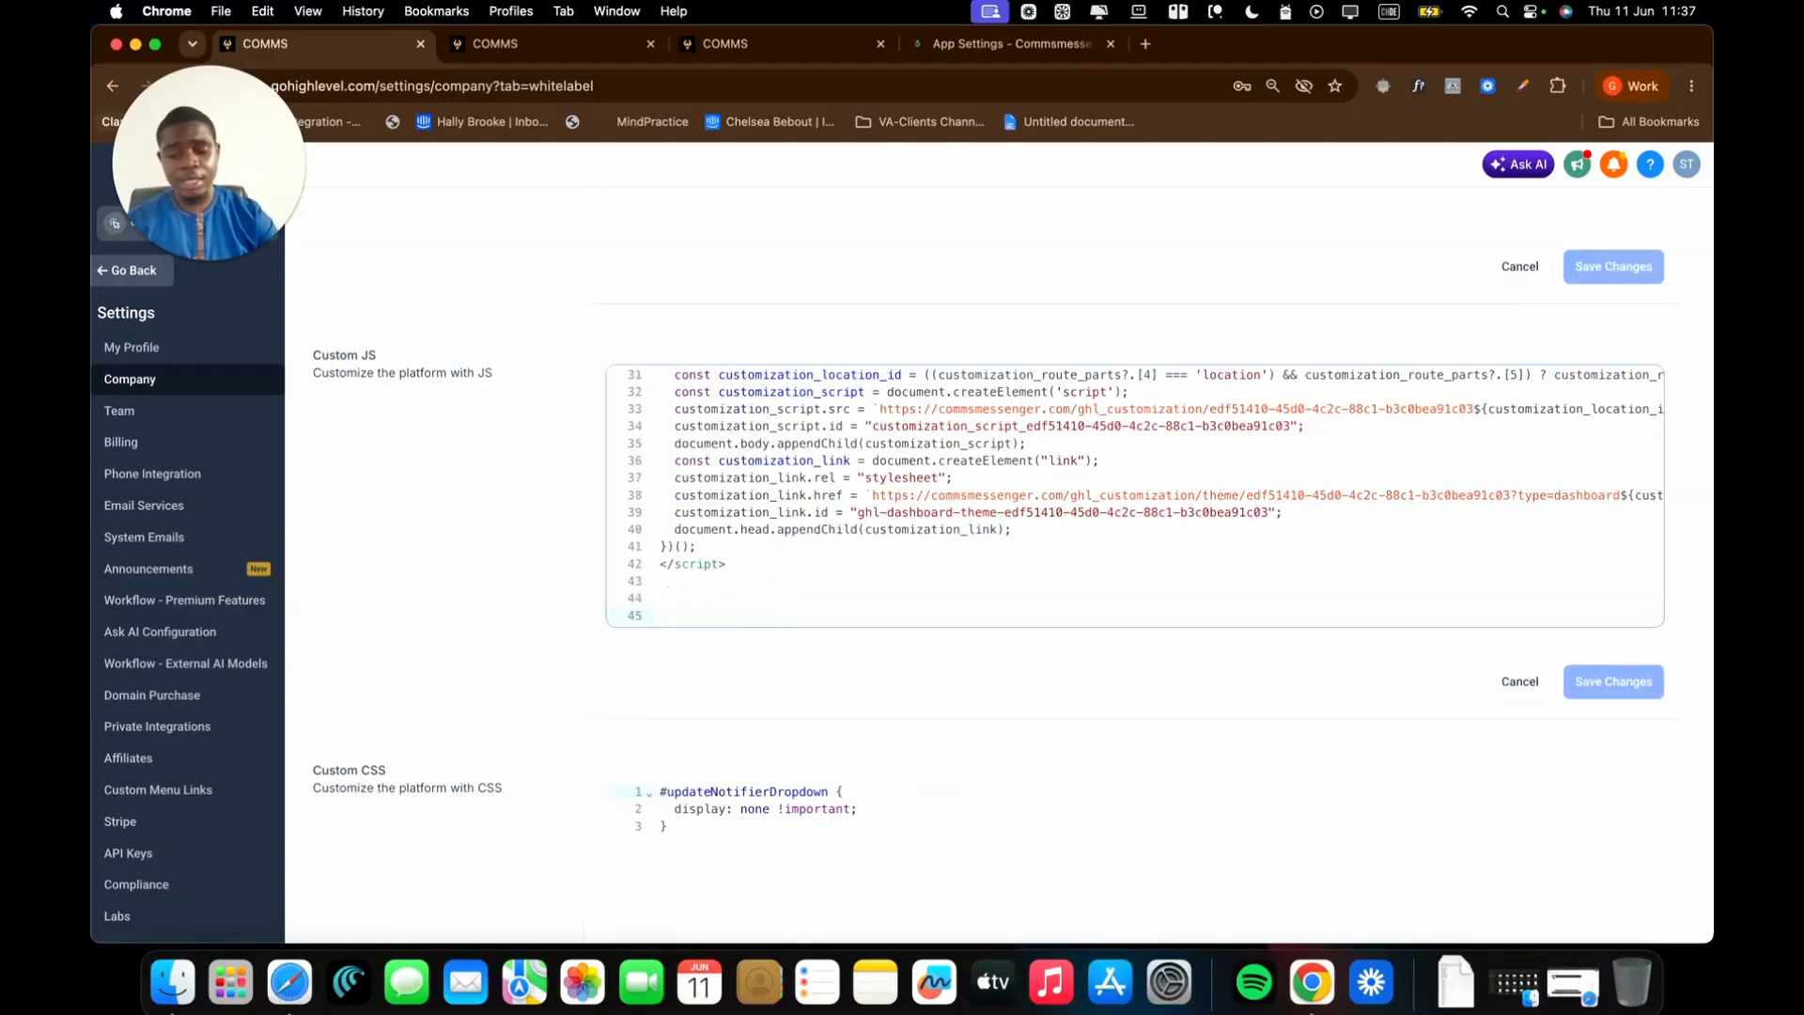
key(super+v)
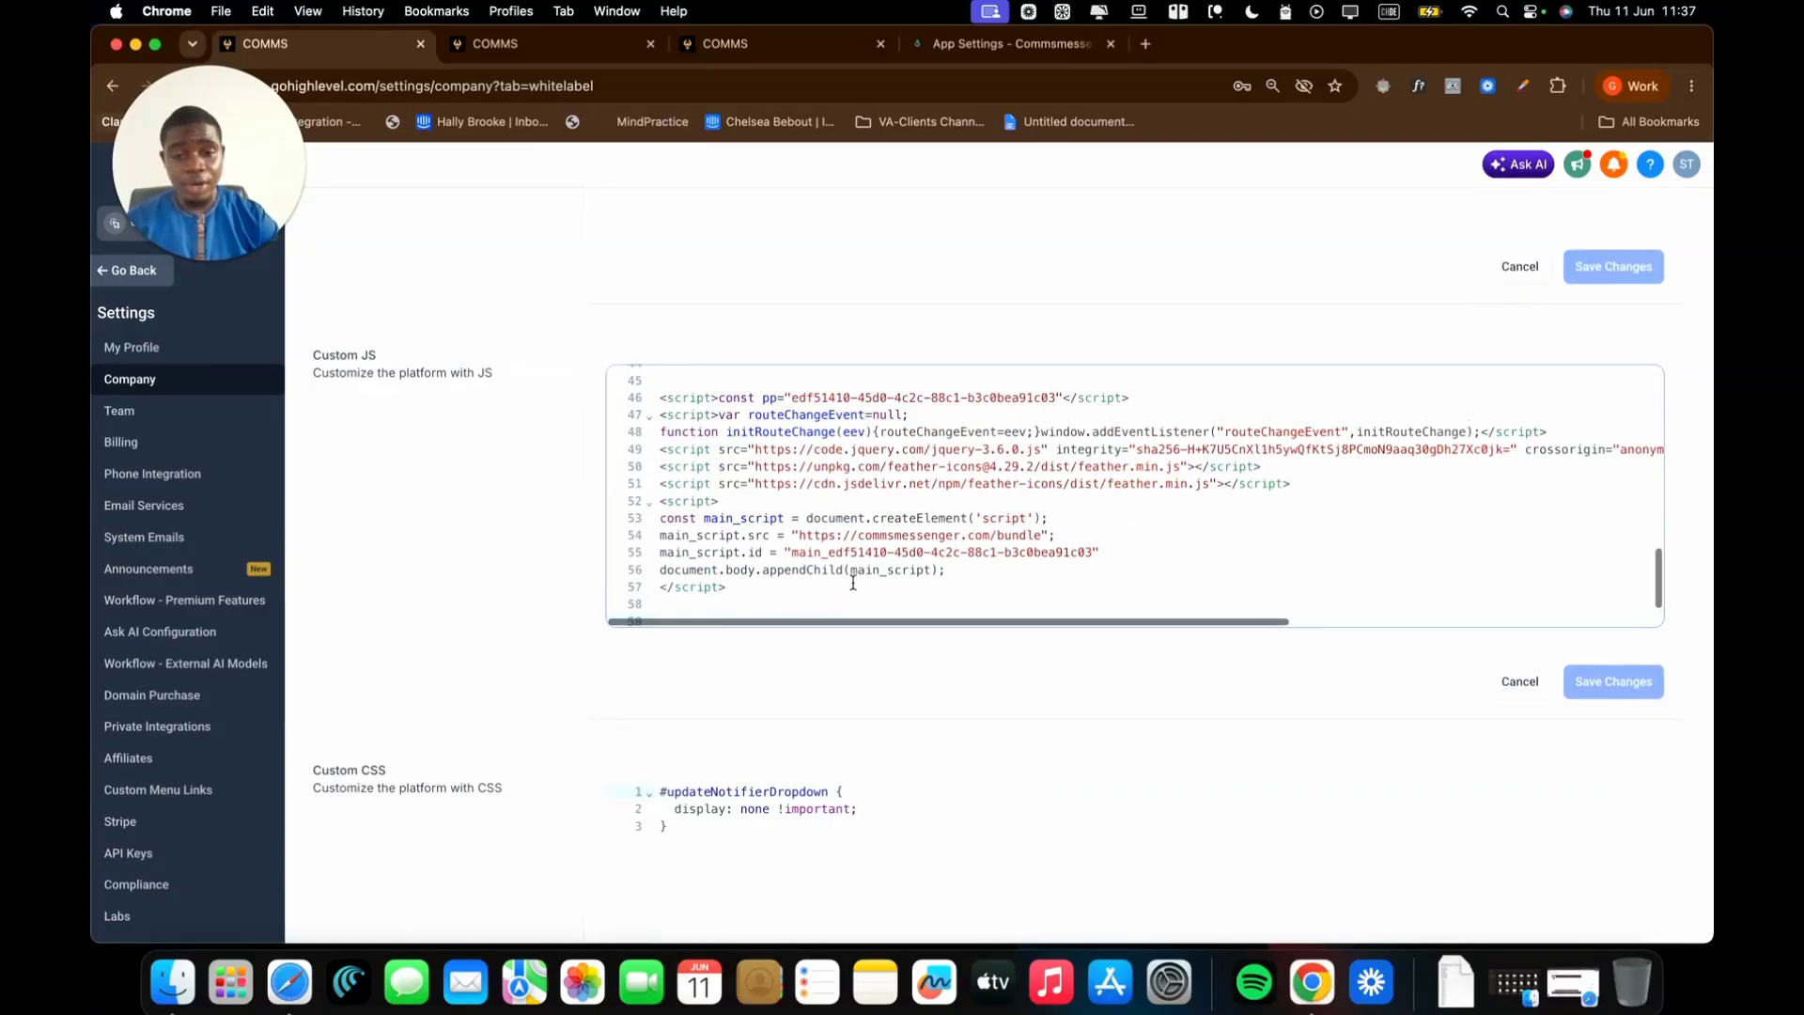
scroll(853, 583, up, 5)
scroll(940, 526, down, 4)
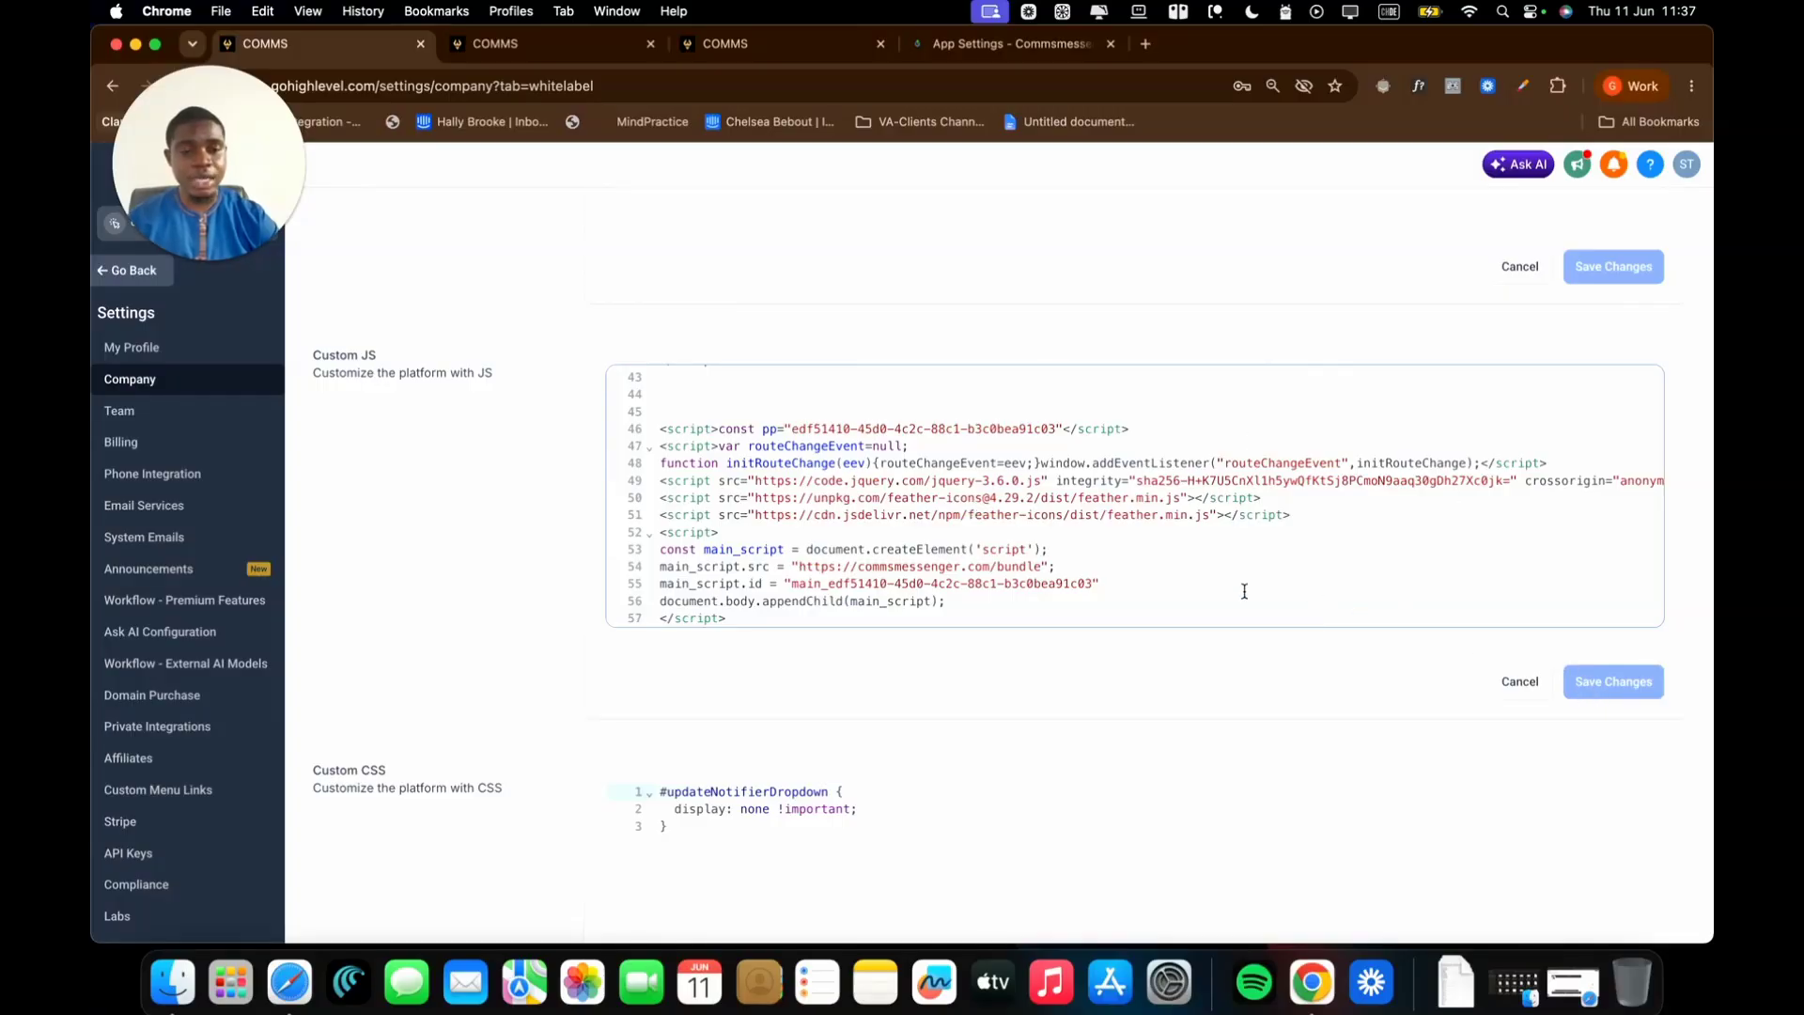
scroll(1244, 588, down, 2)
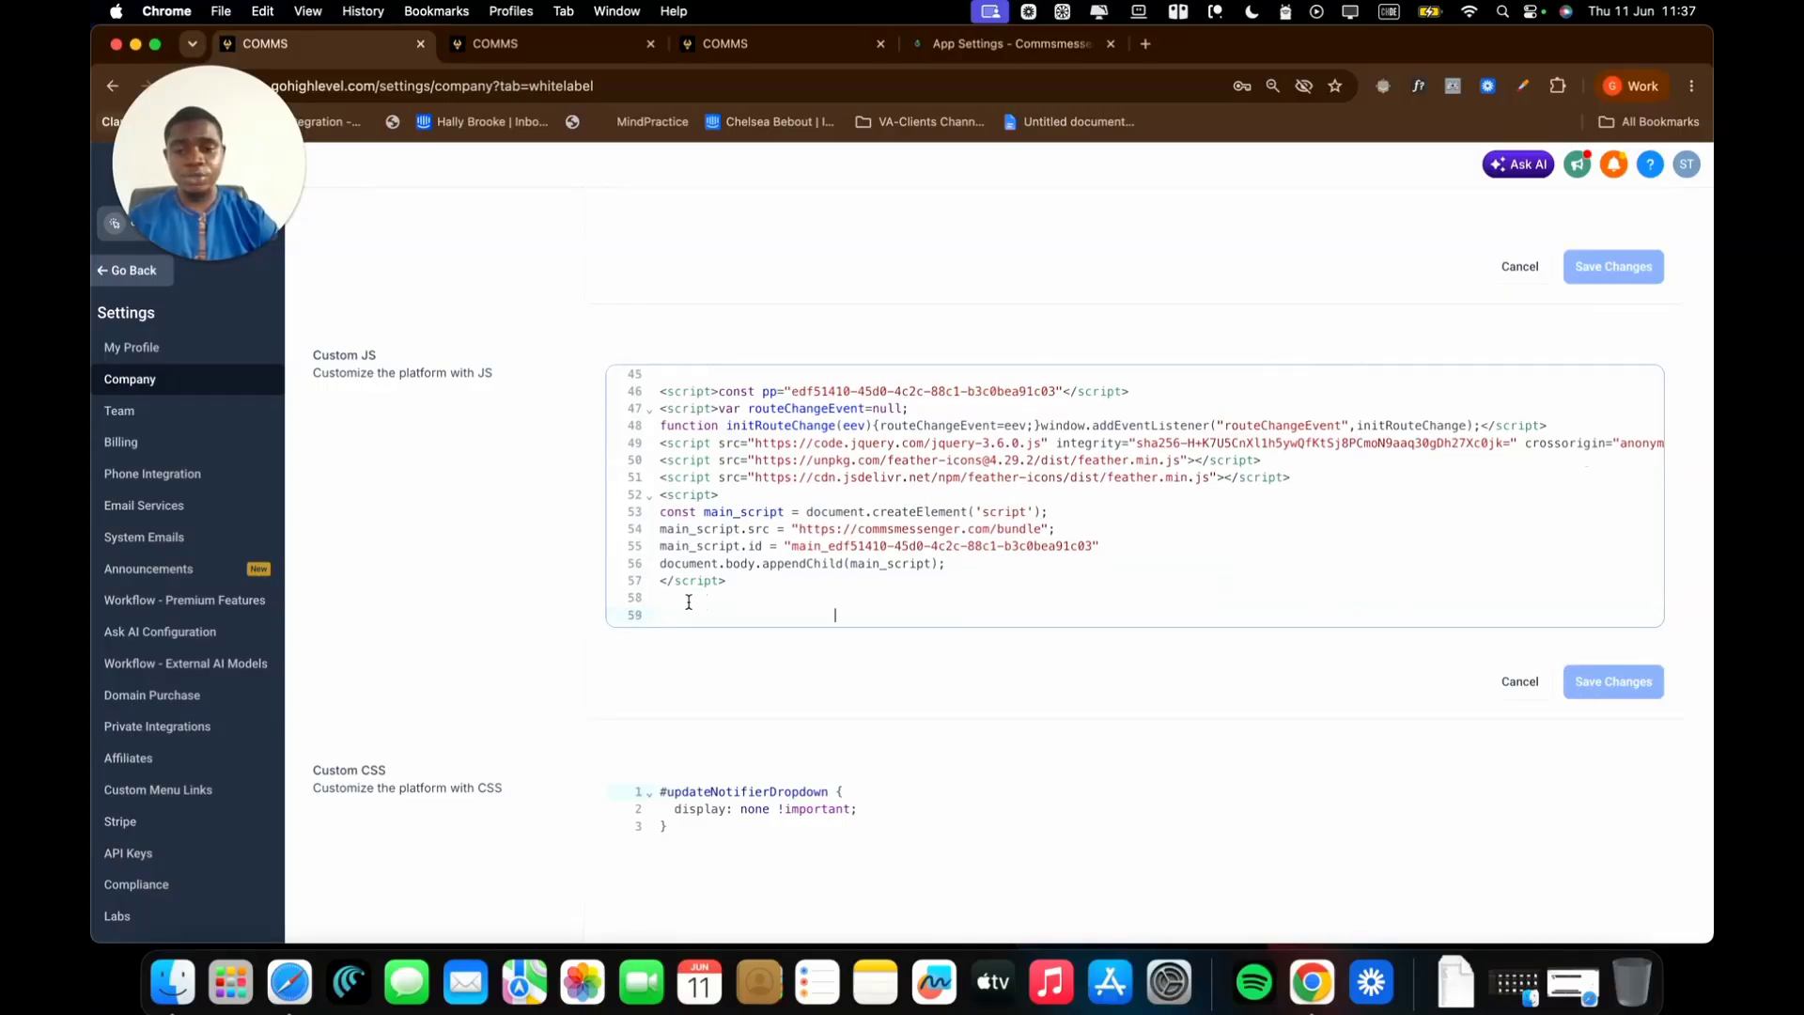
scroll(689, 603, up, 1)
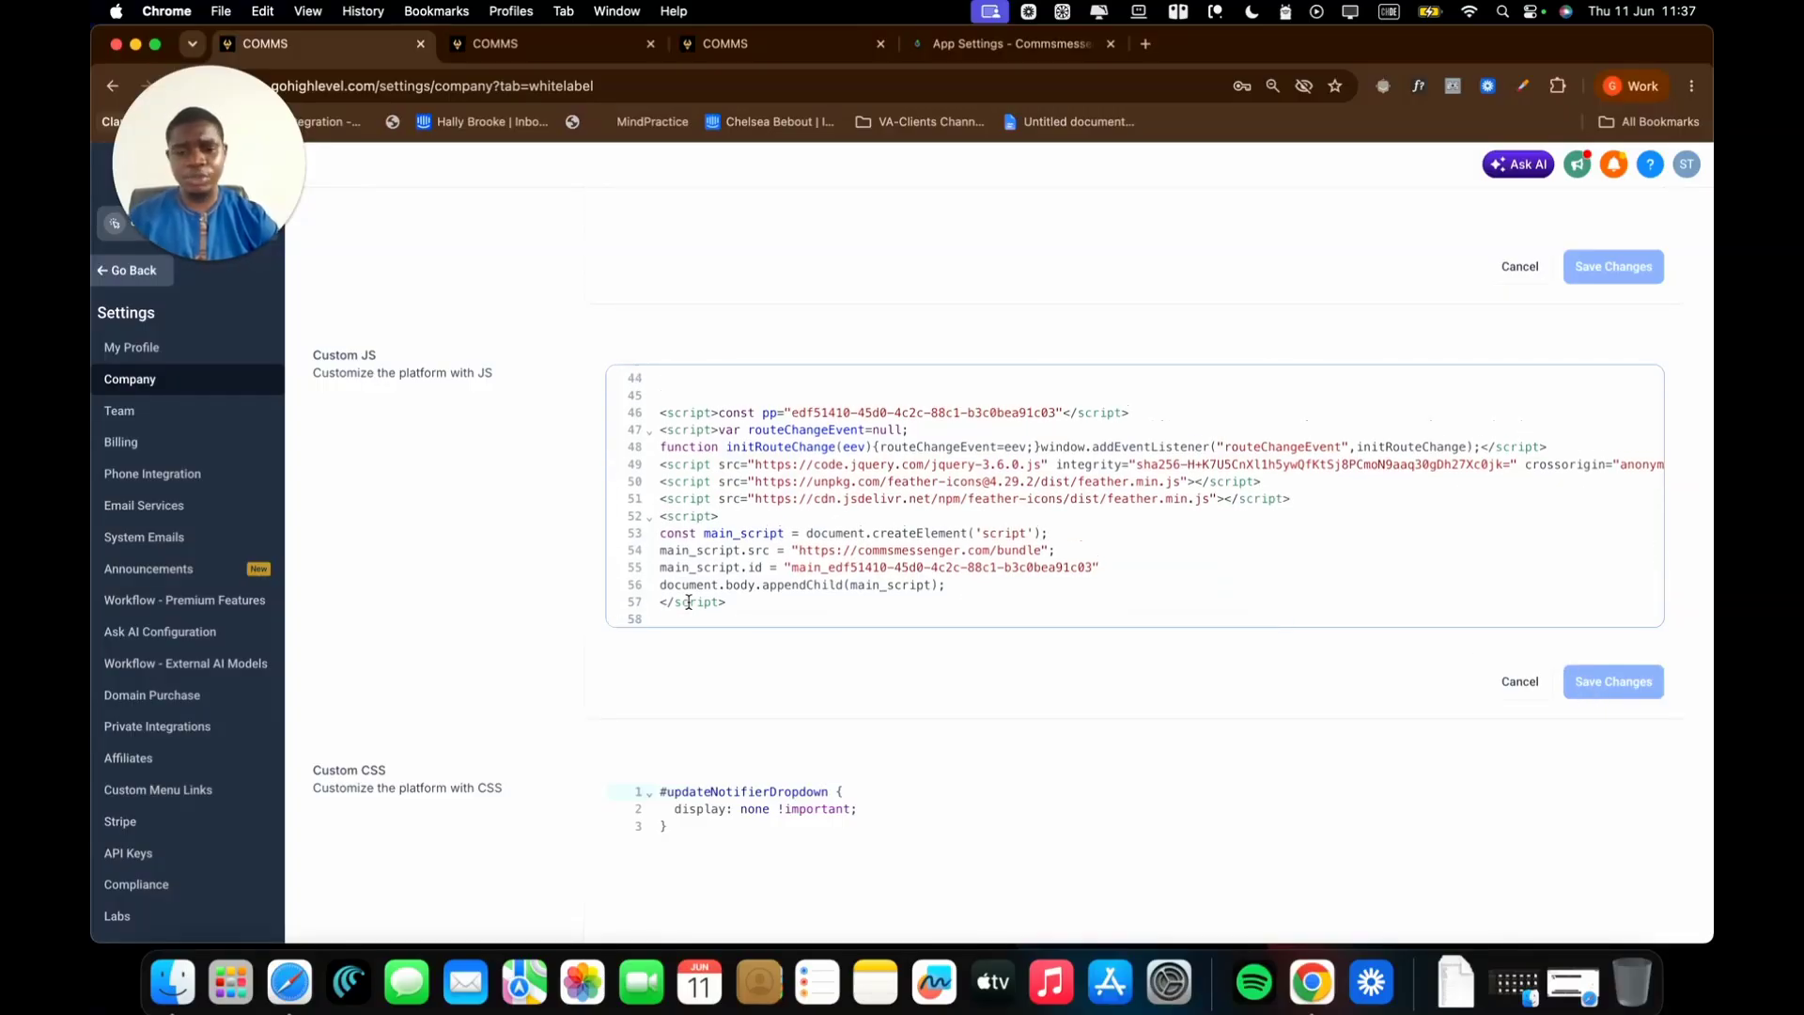
scroll(689, 602, down, 1)
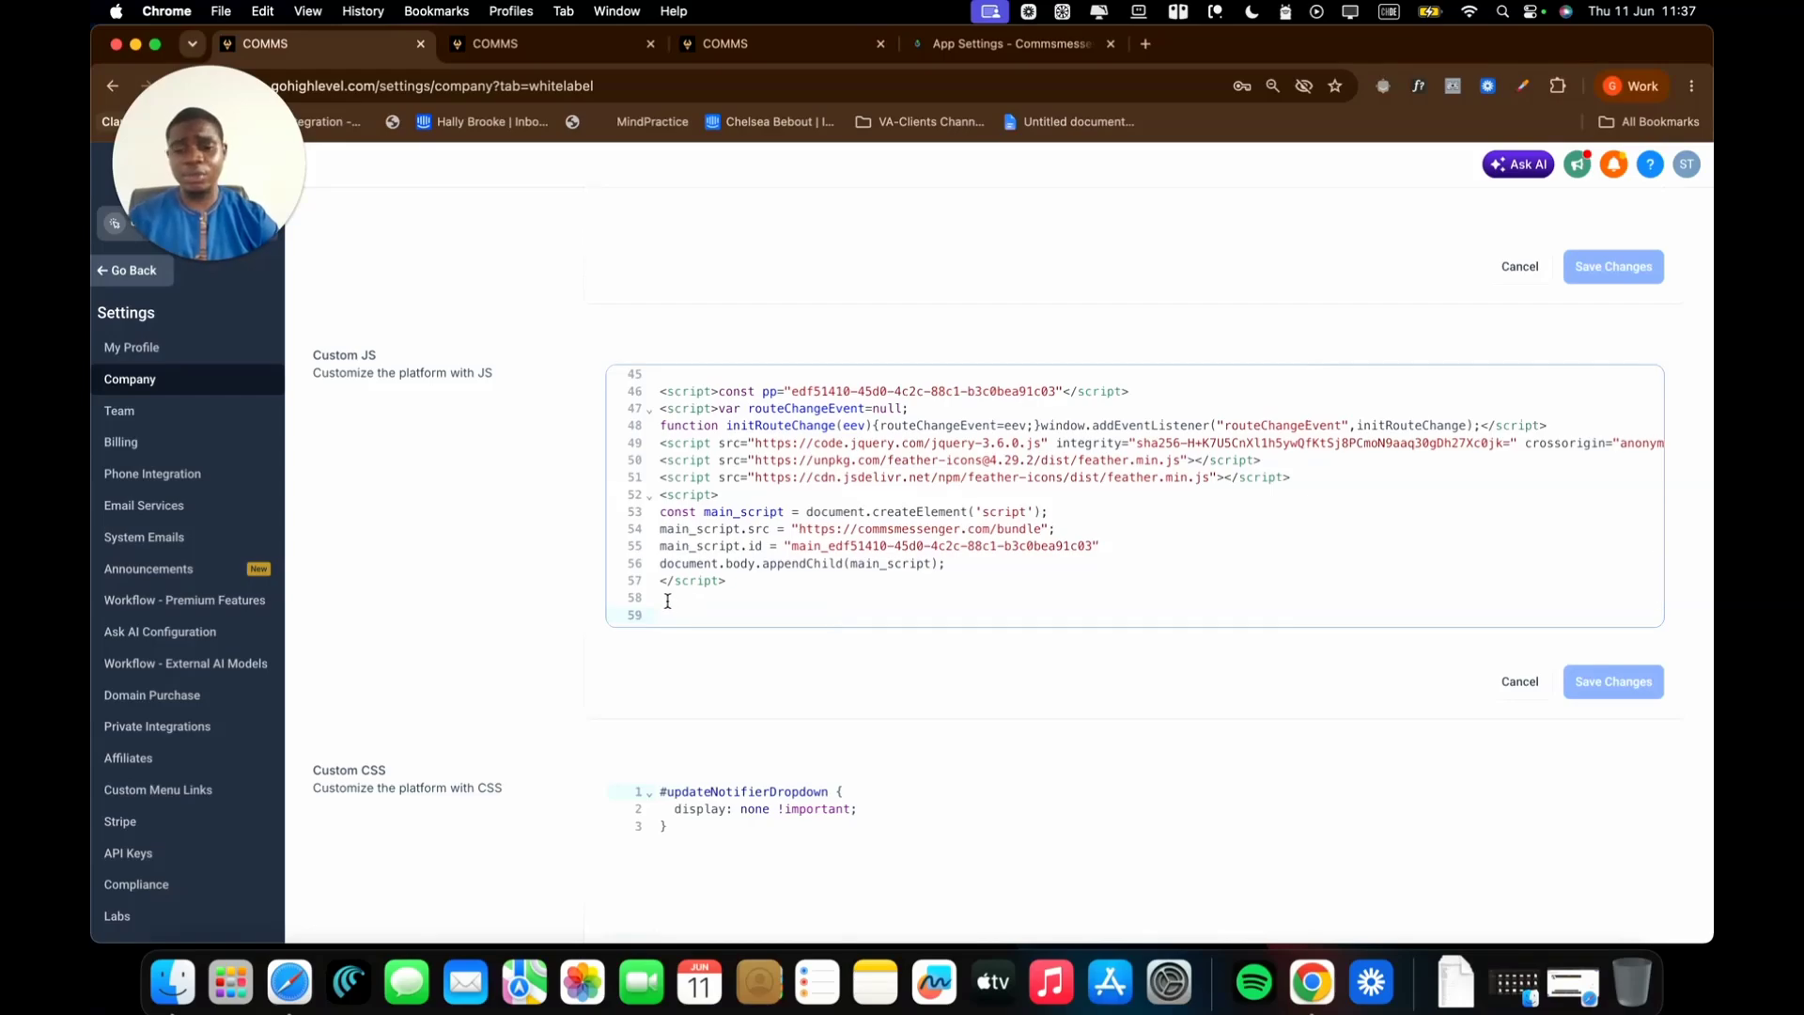
Return to the GHL Plugins app settings and copy the Agency Script again
click(1000, 43)
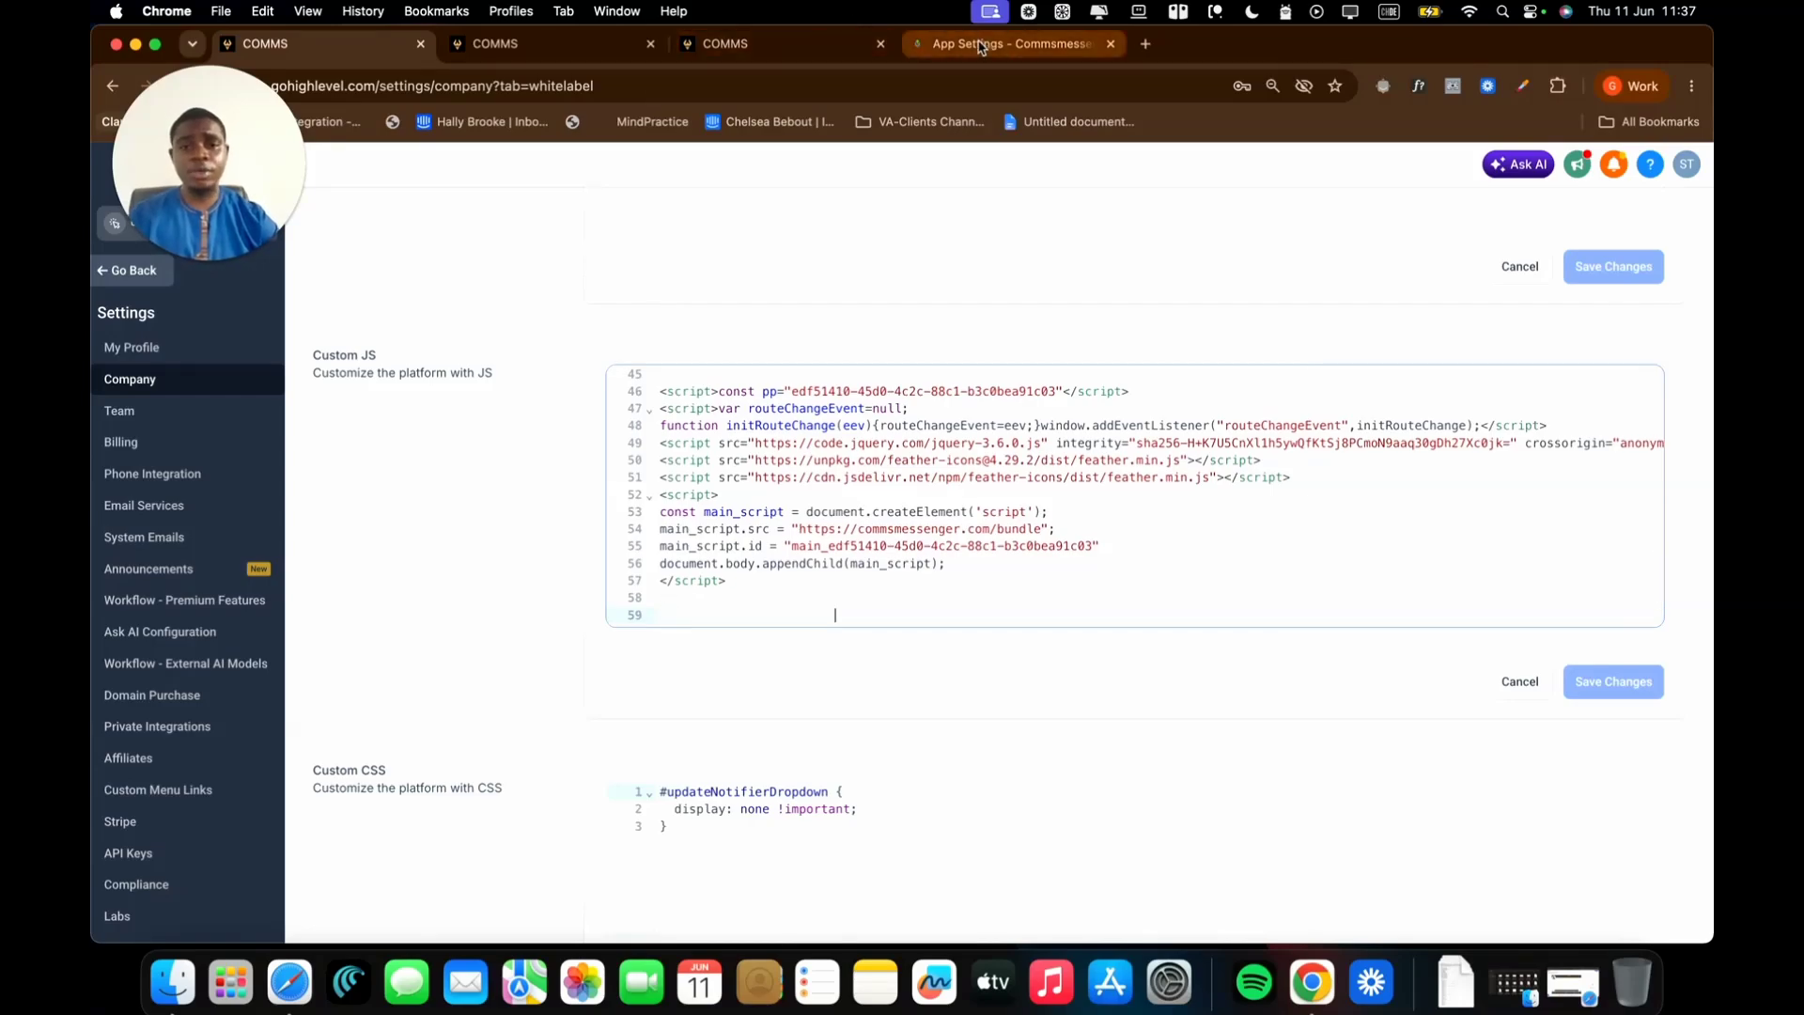
click(1658, 446)
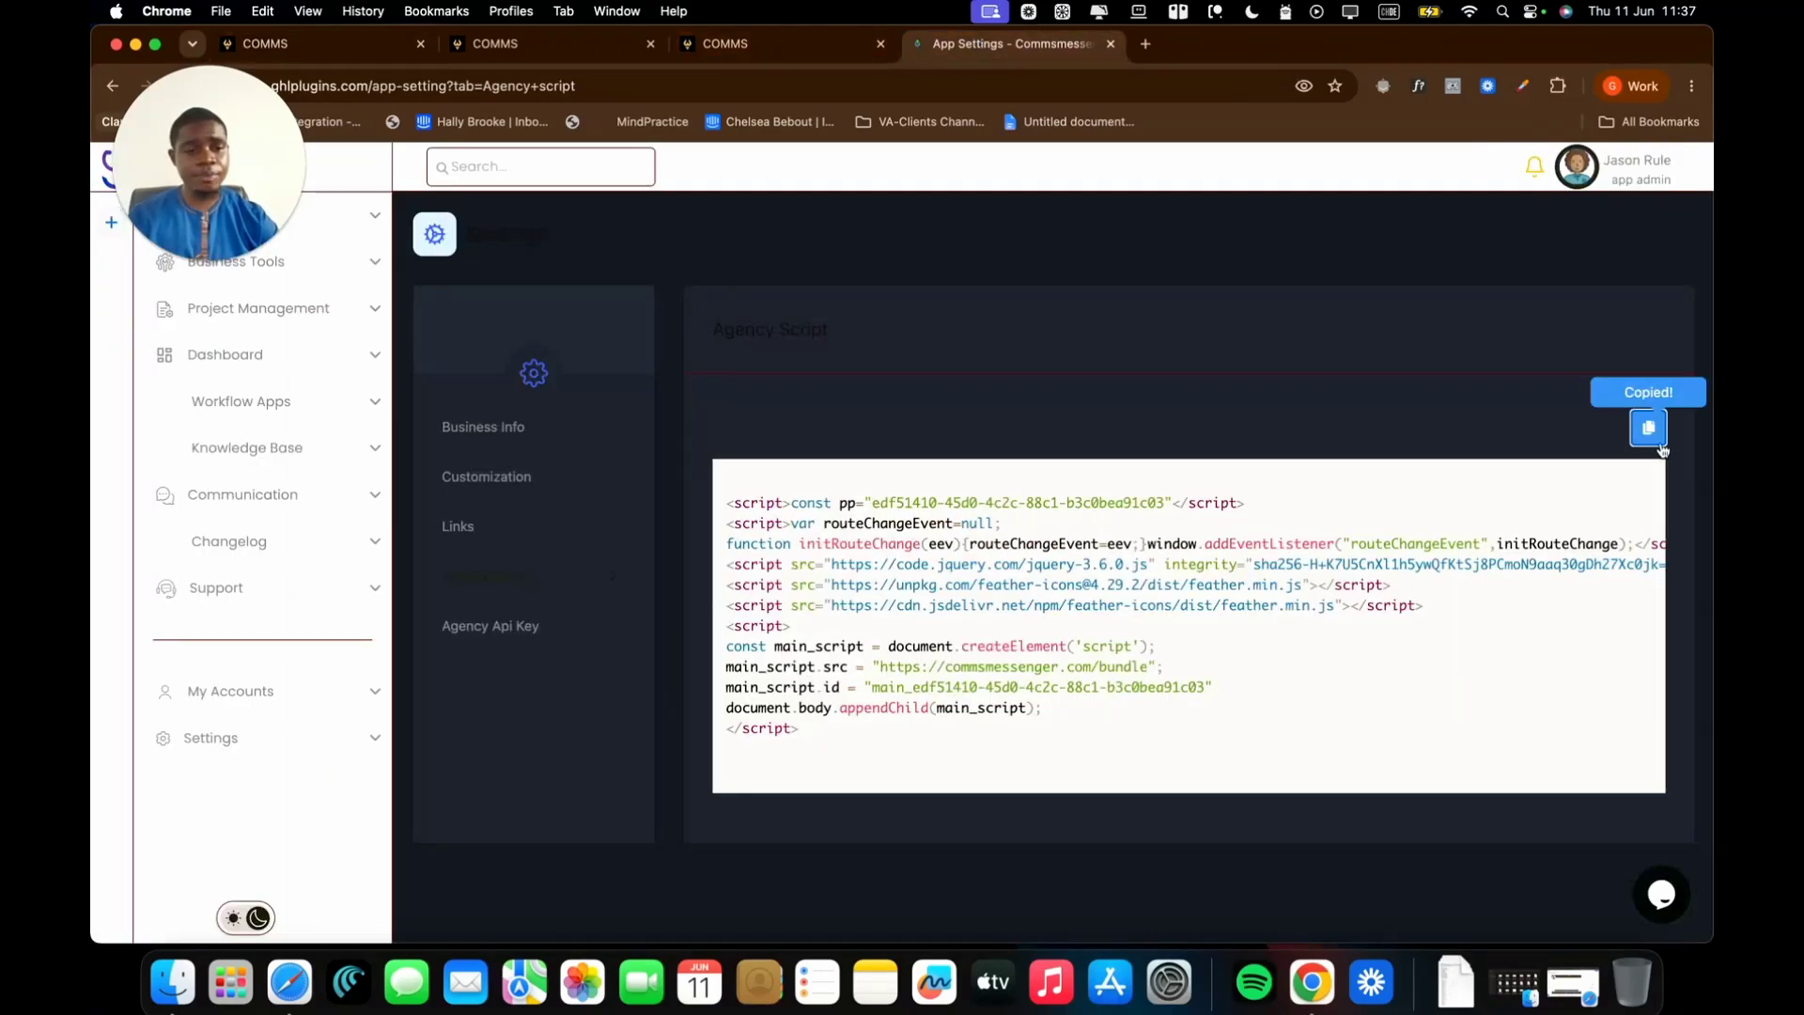
Return to the HighLevel whitelabel settings and check the agency script in the Custom JS code
click(357, 54)
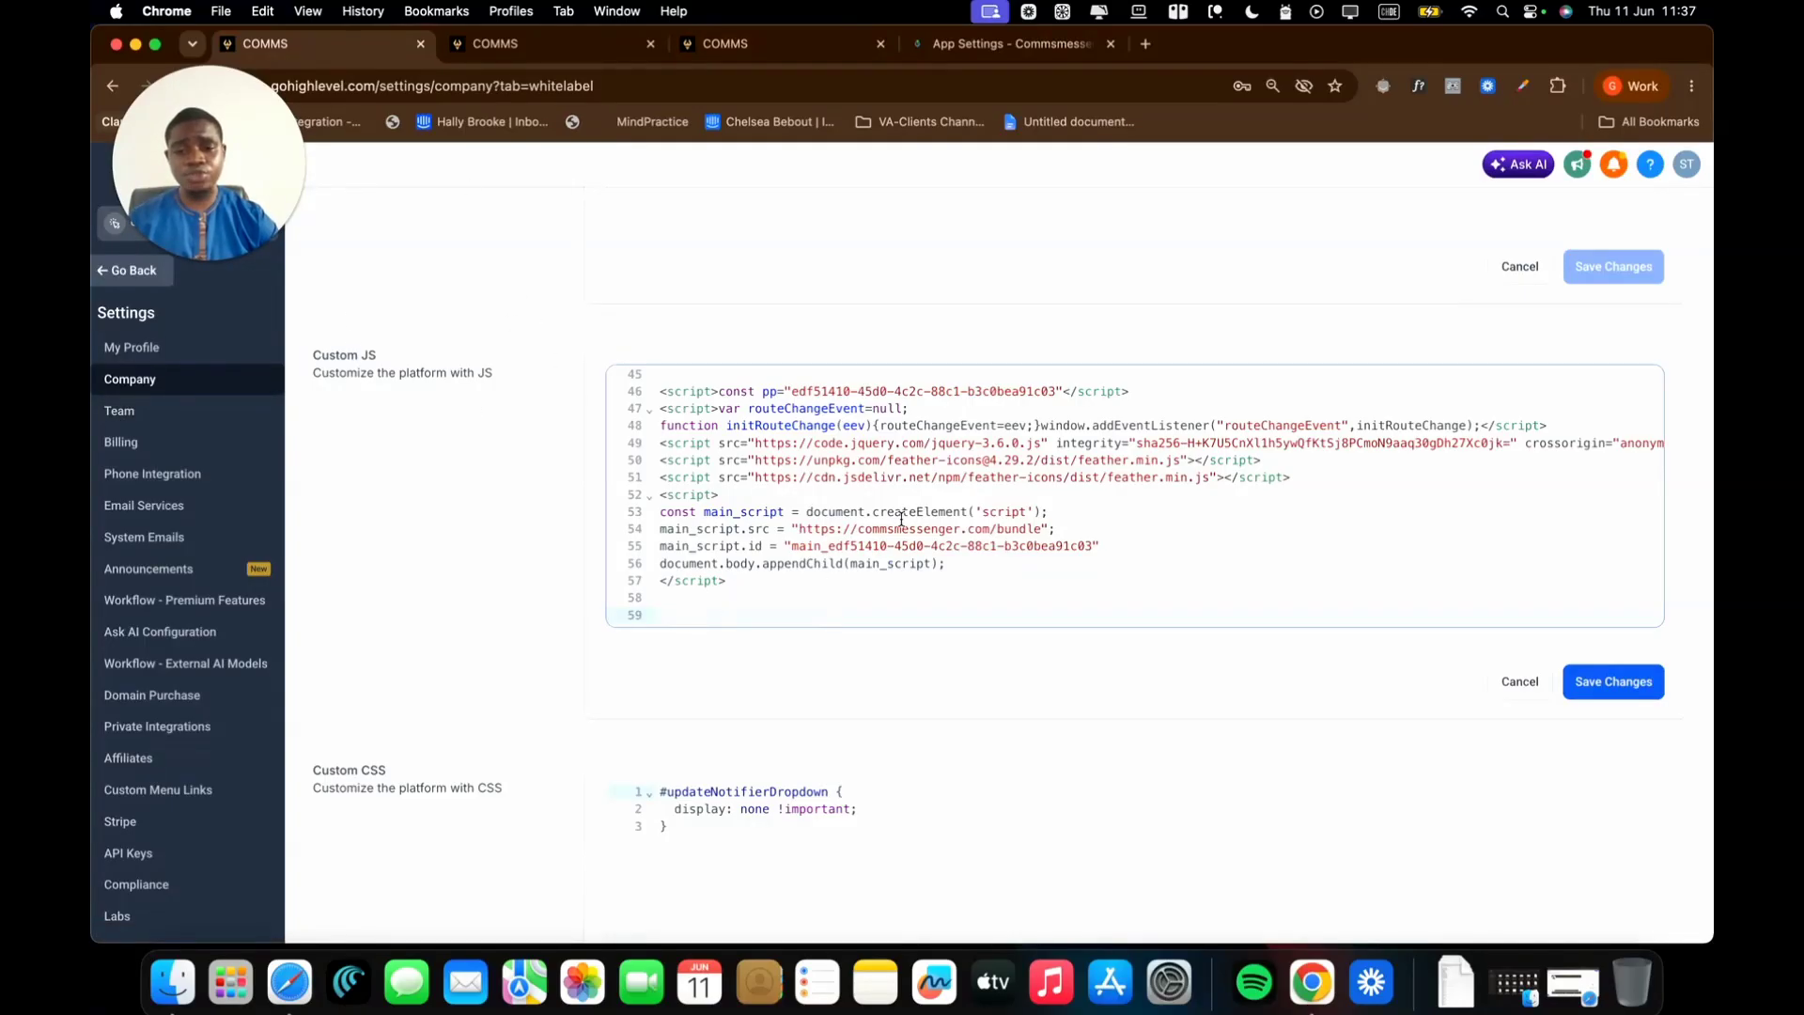
scroll(836, 588, up, 2)
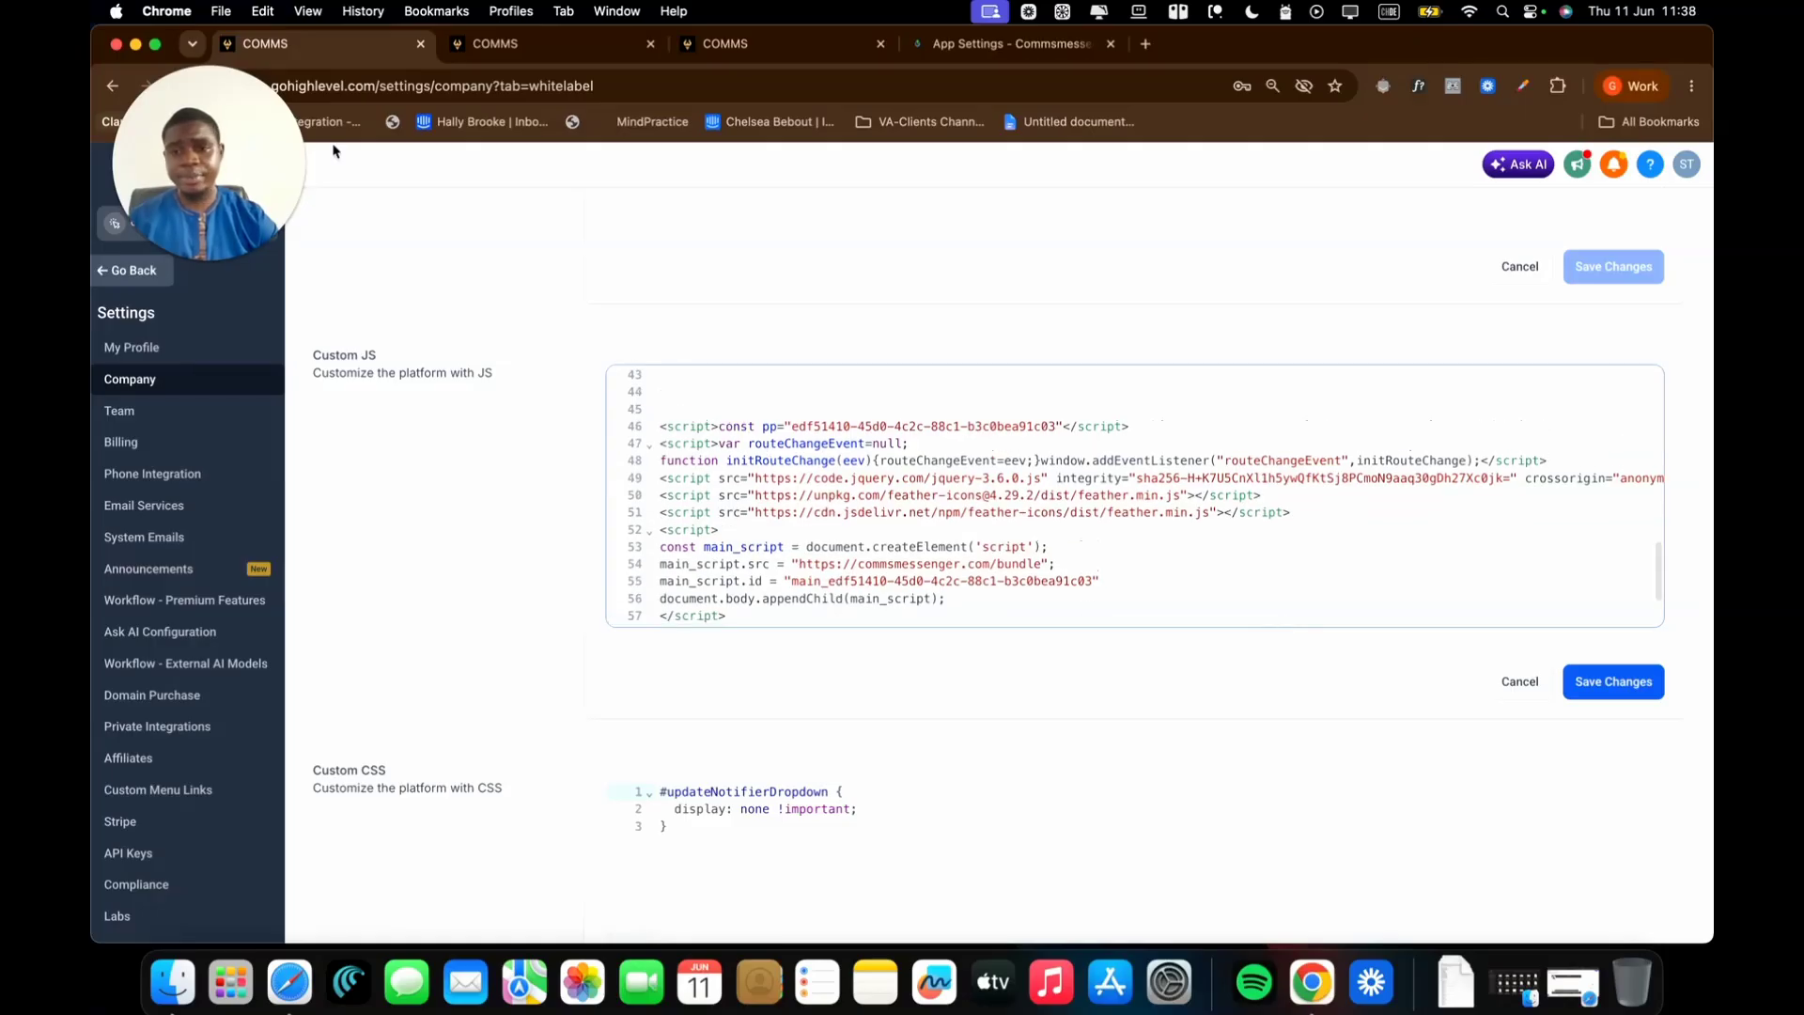
click(305, 123)
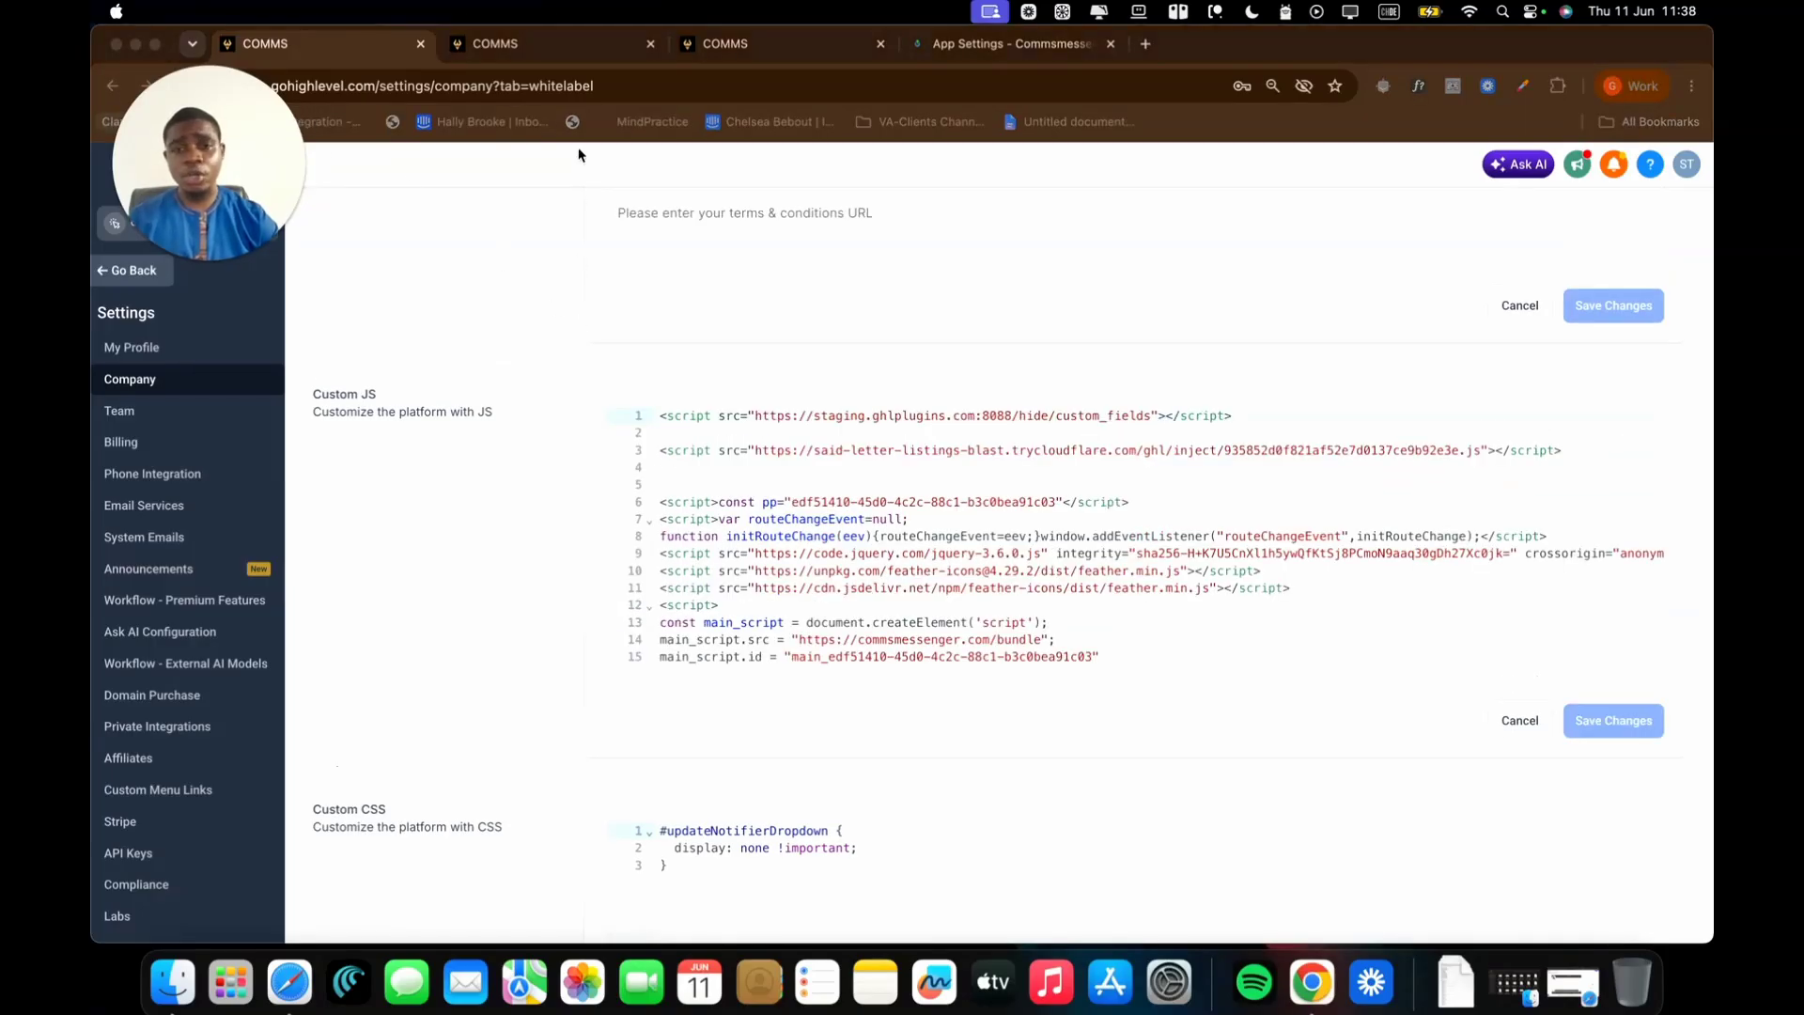
Go back to GHL Plugins and open the Task System configuration under Project Management
click(940, 42)
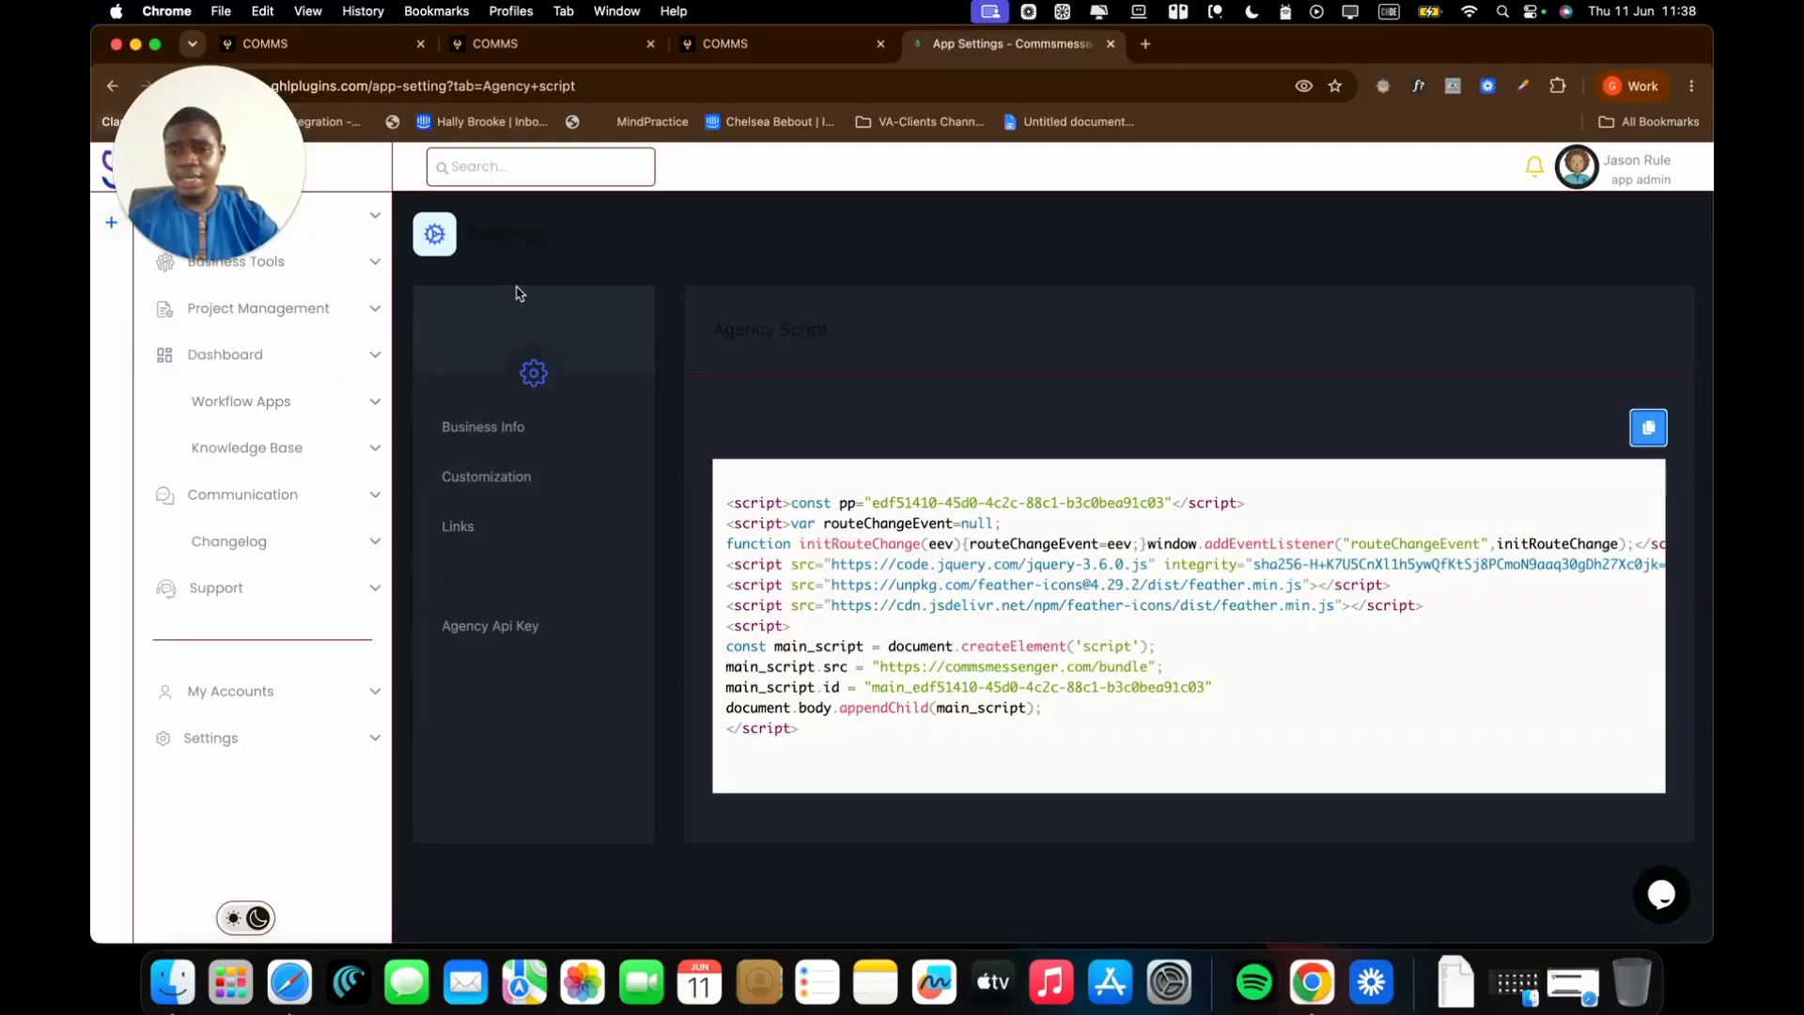
click(266, 319)
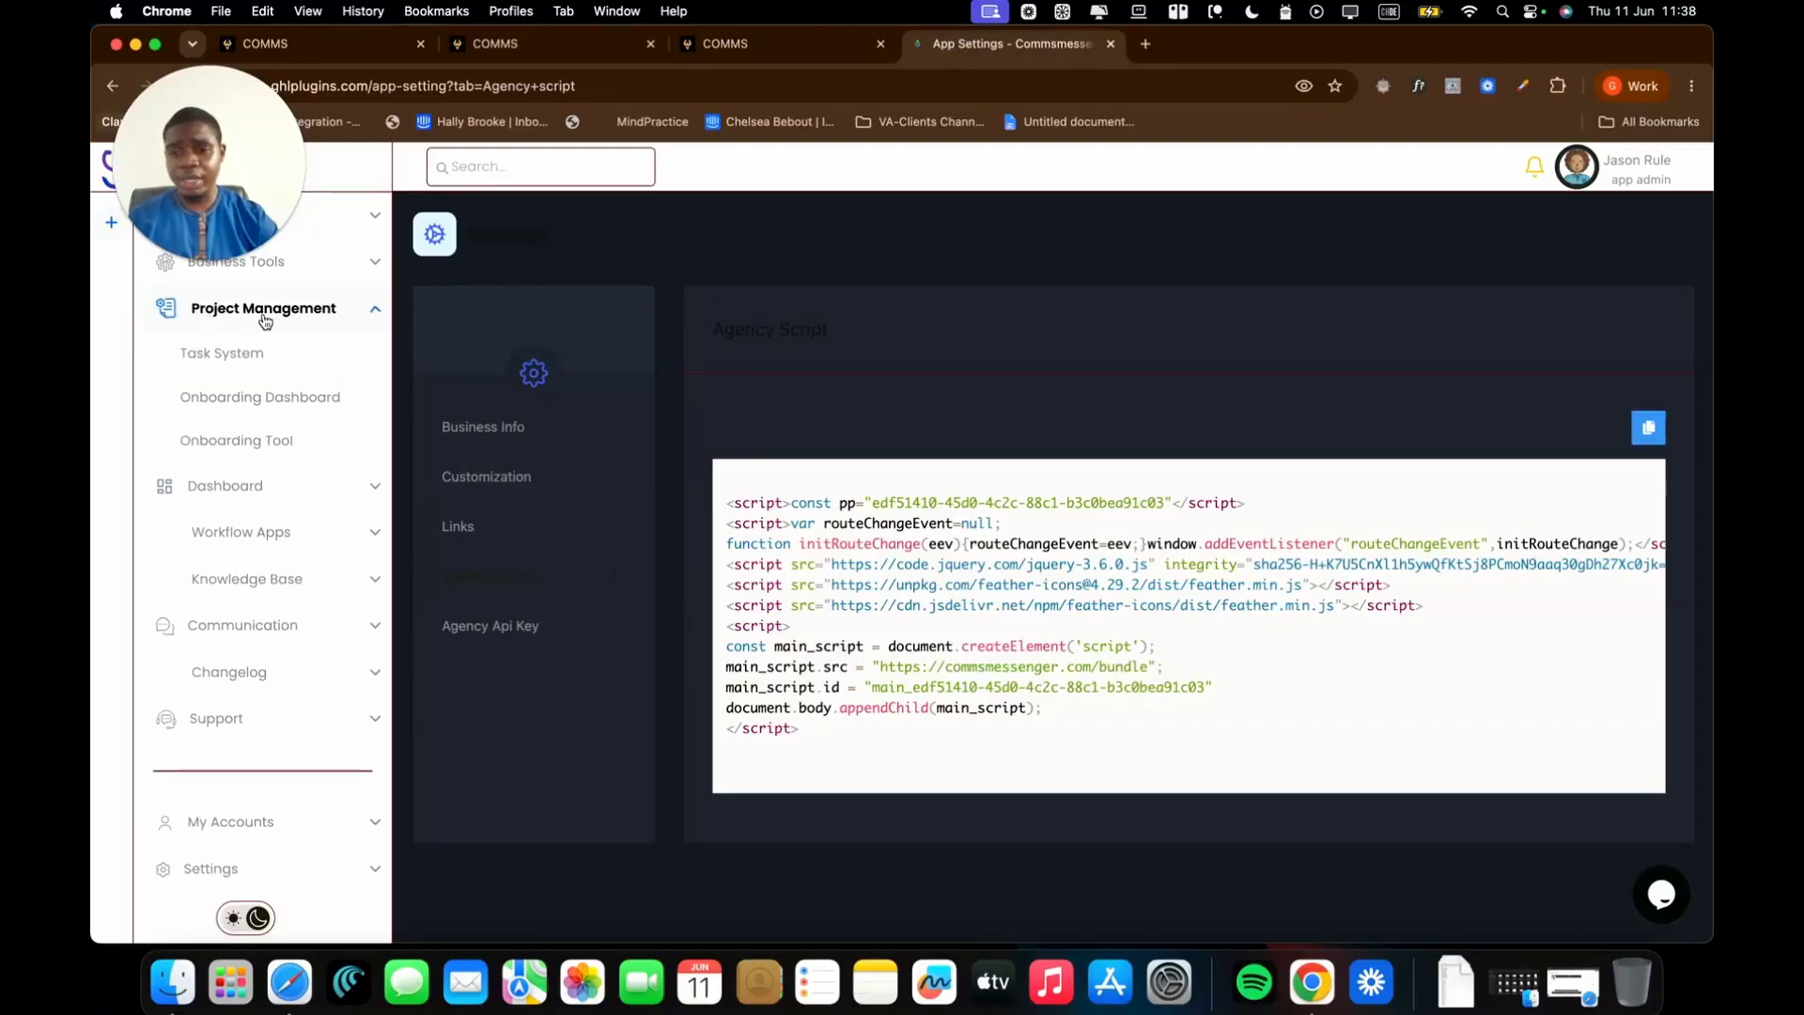
click(226, 355)
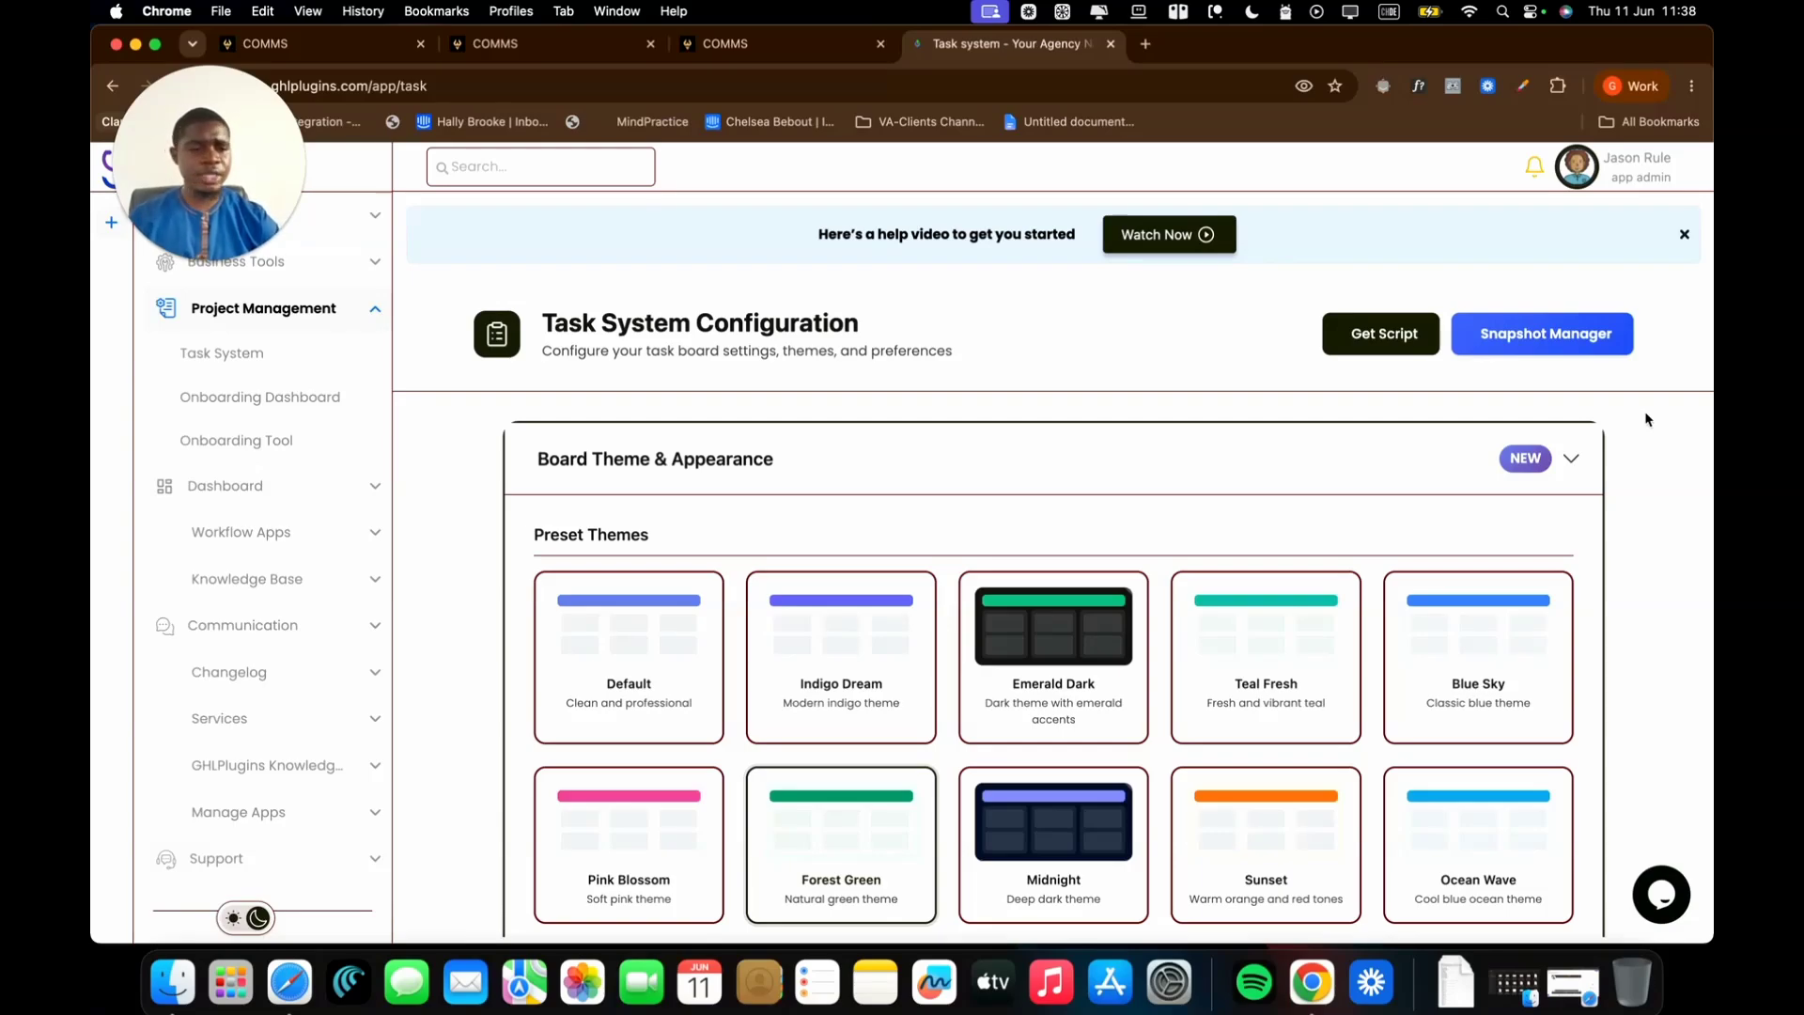
Review the Task System's preset board themes and board layout options, continuing to the General Settings section
scroll(1645, 413, down, 5)
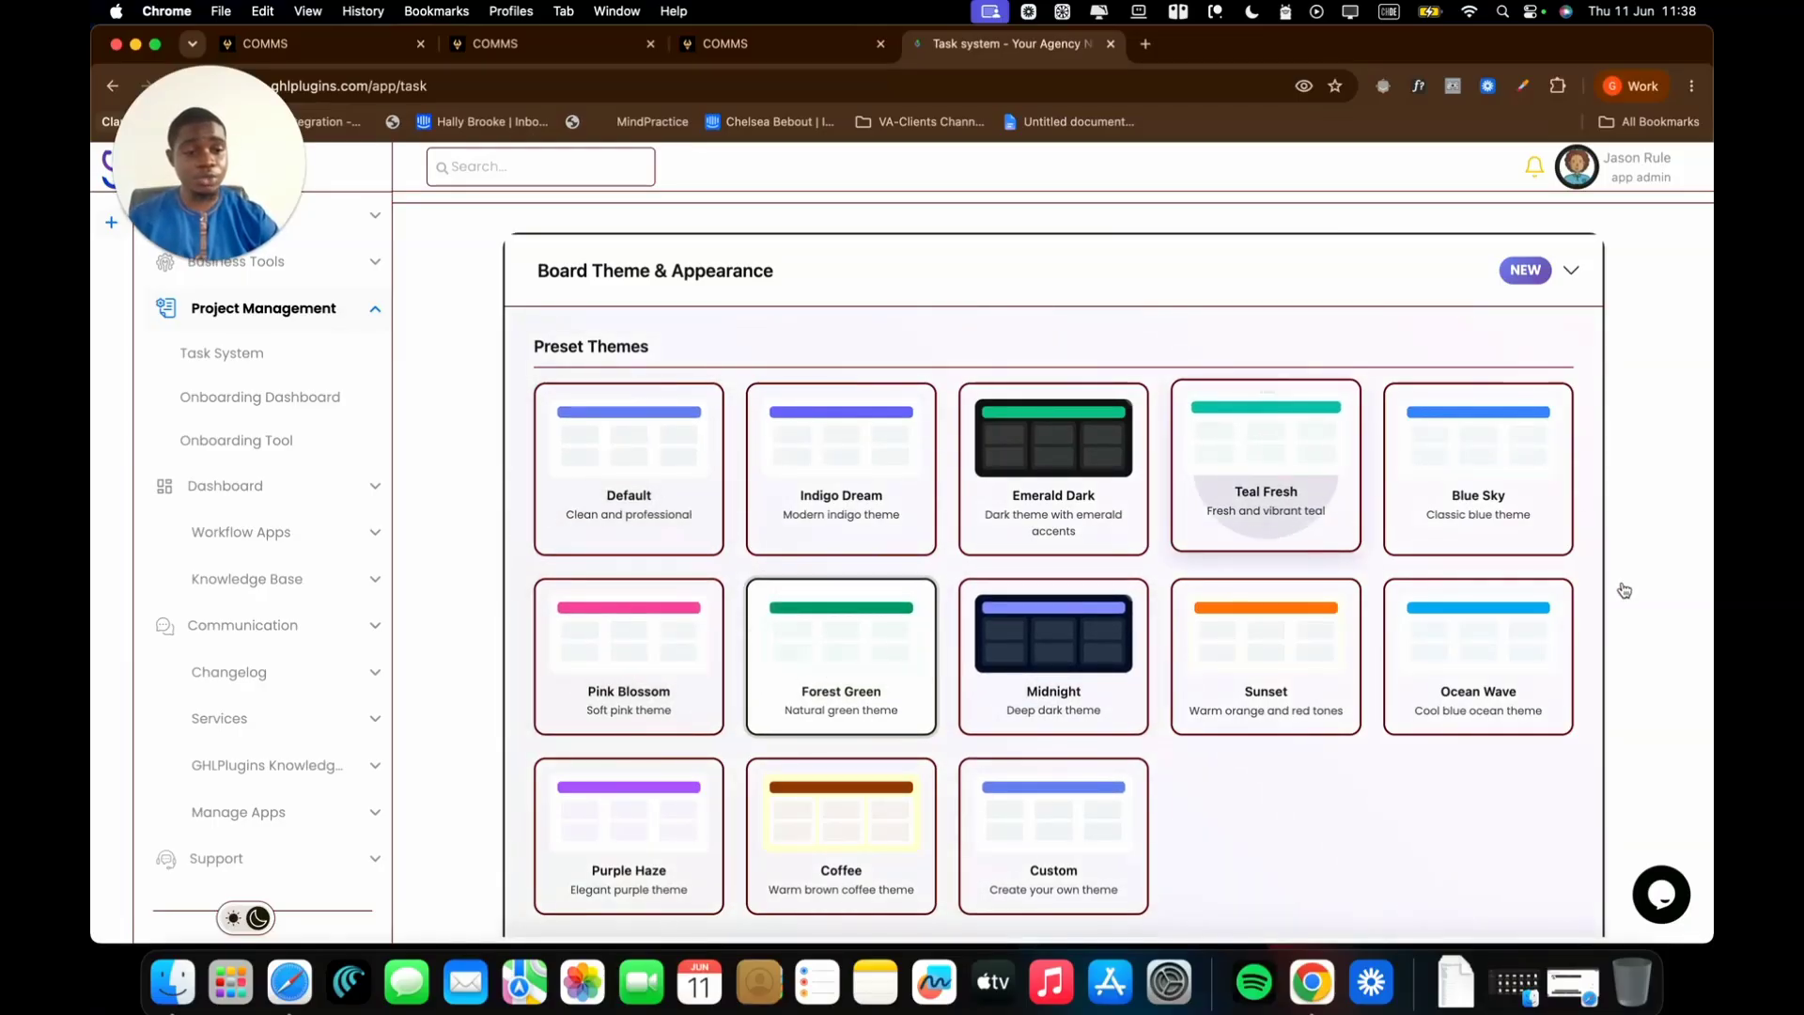
scroll(1623, 590, down, 5)
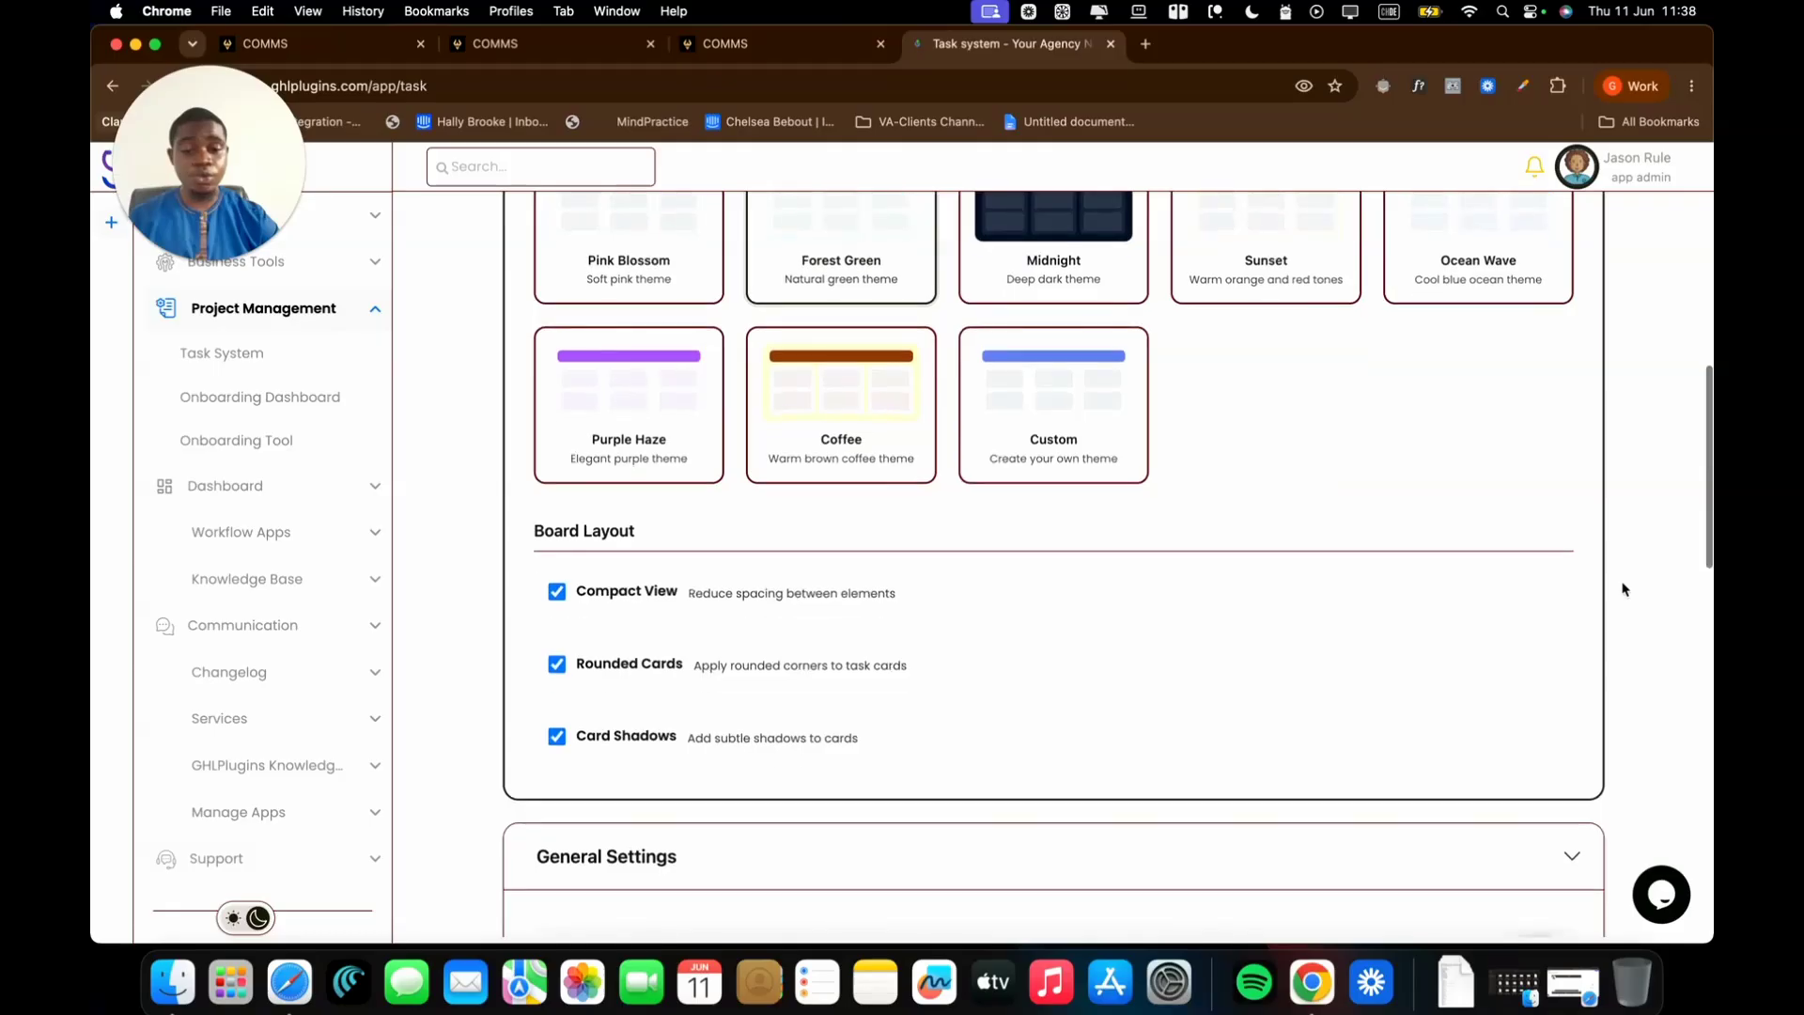
scroll(1624, 590, down, 1)
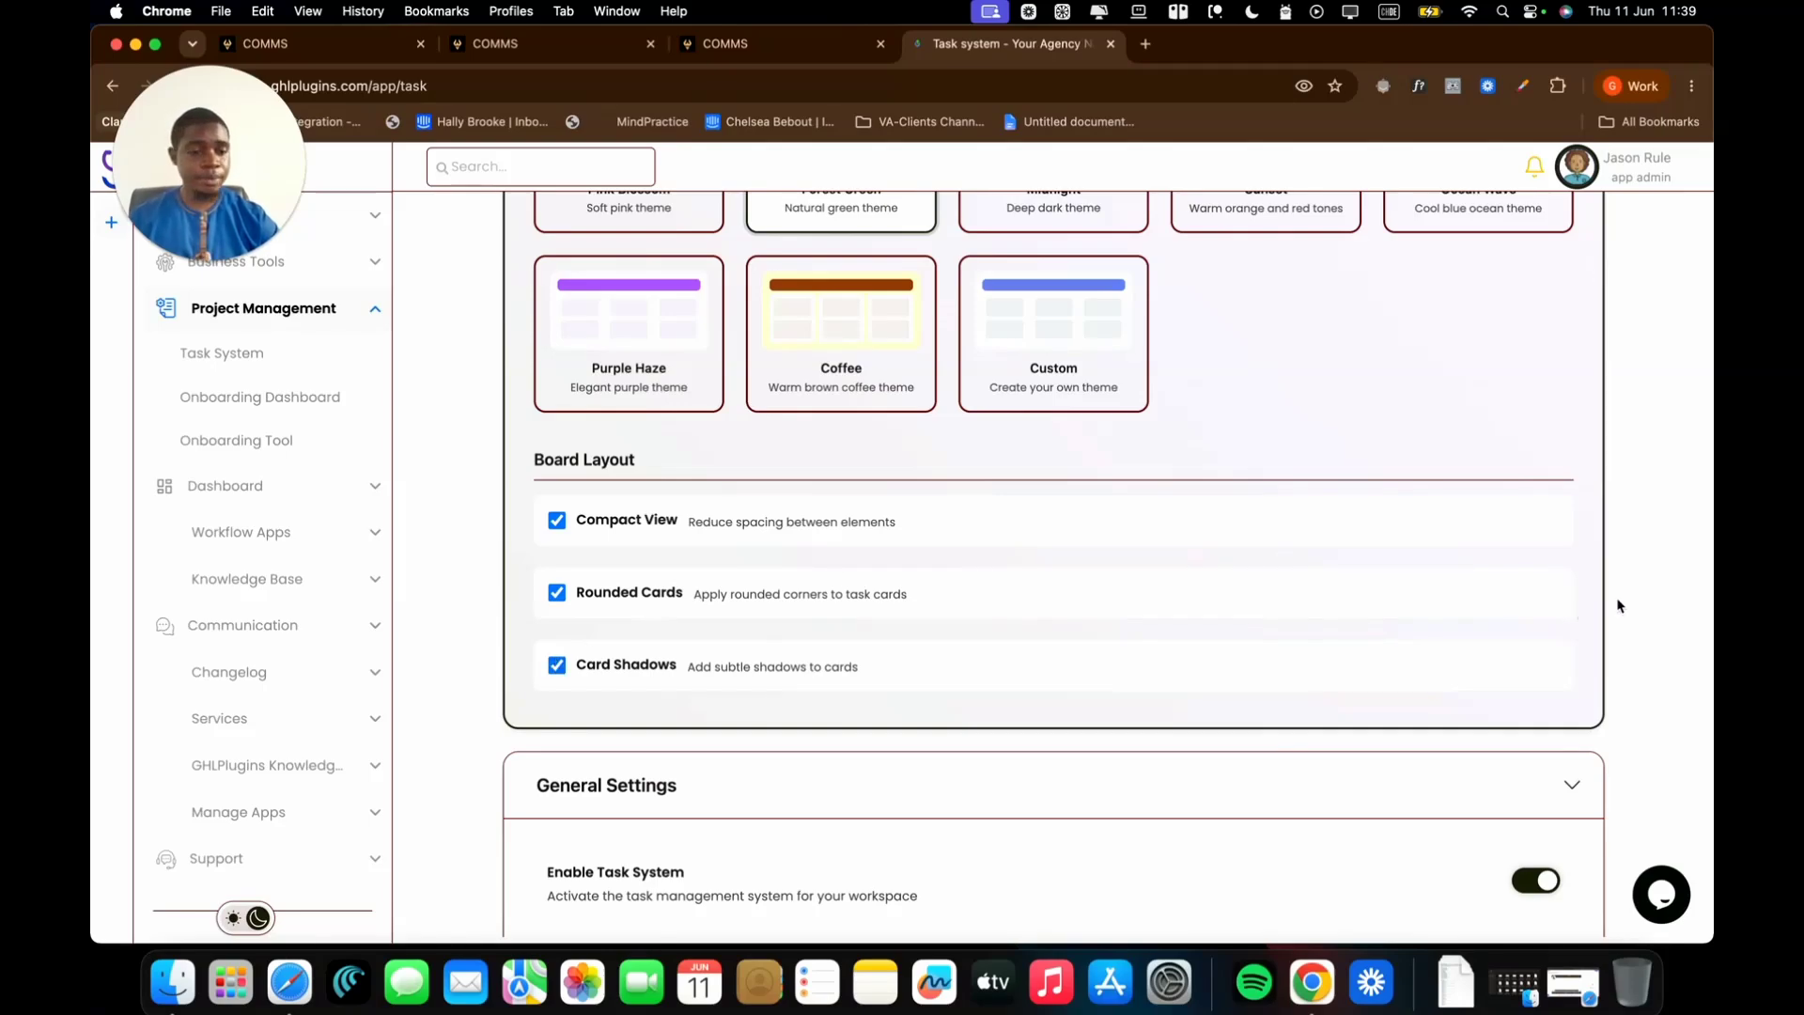
scroll(1659, 598, down, 5)
scroll(1661, 598, down, 2)
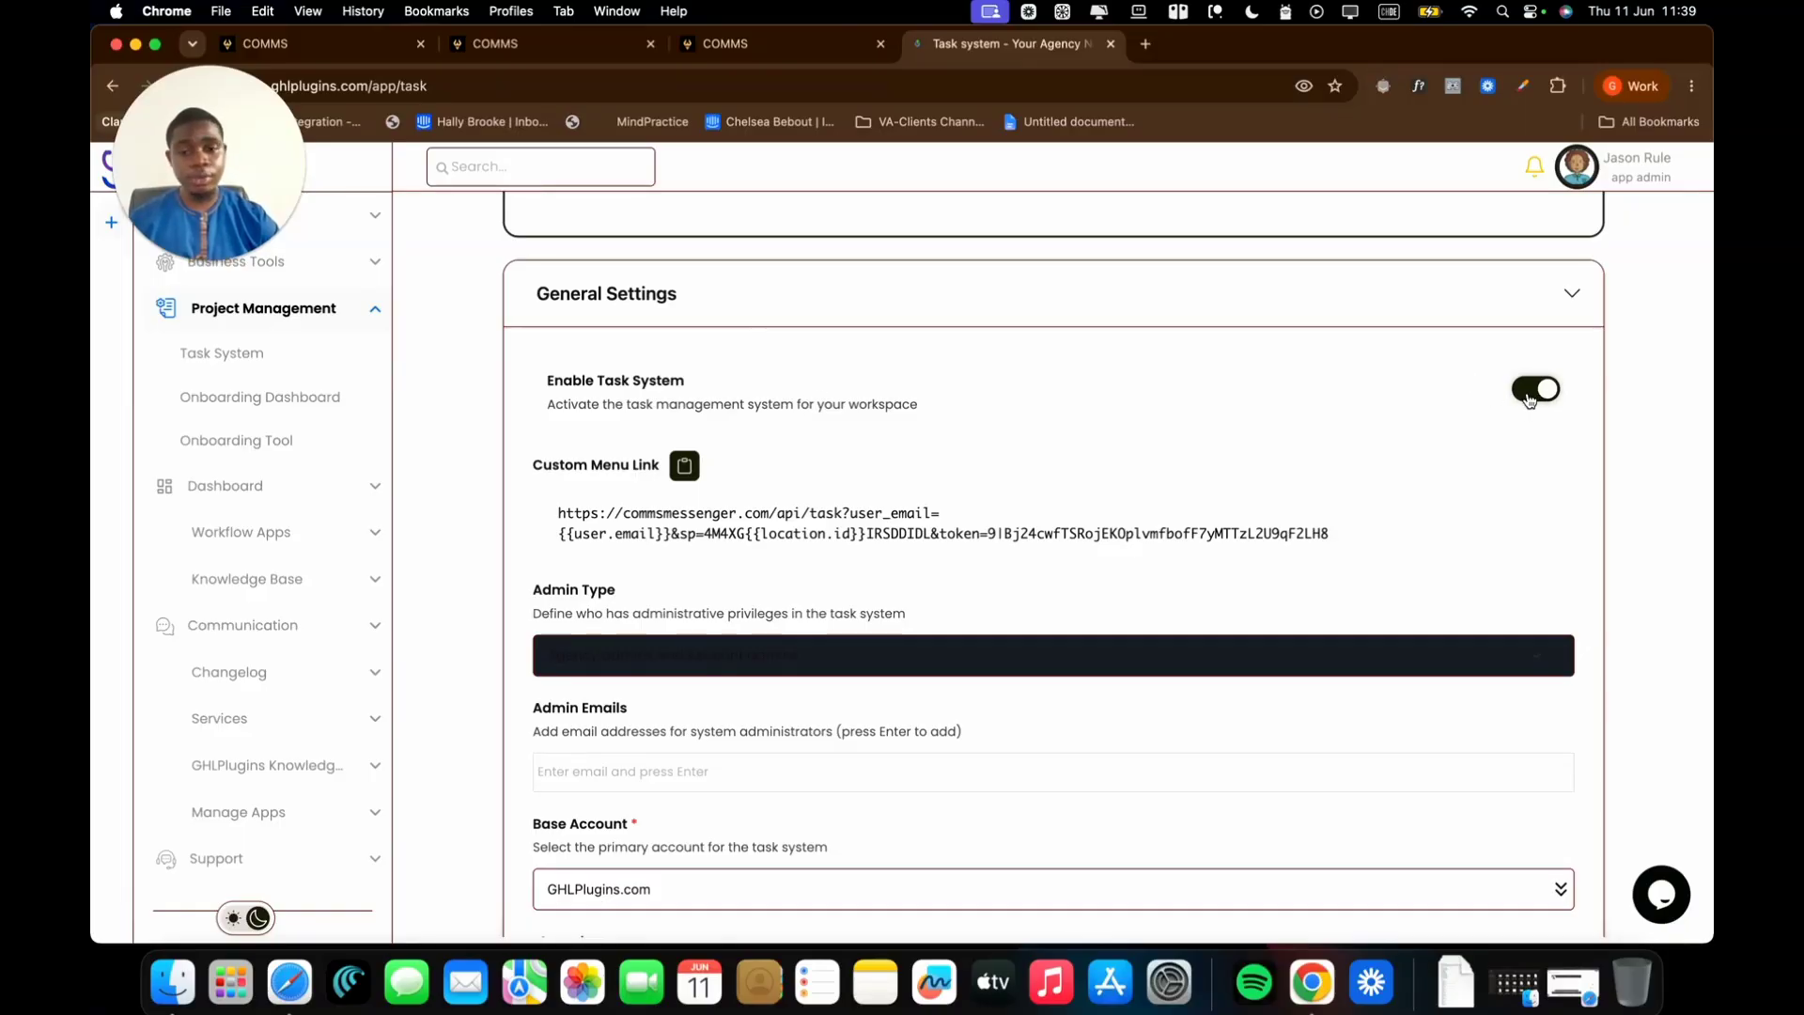
Examine the Enable Task System setting, the Custom Menu Link and the available Admin Type choices without changing them
scroll(1612, 513, down, 1)
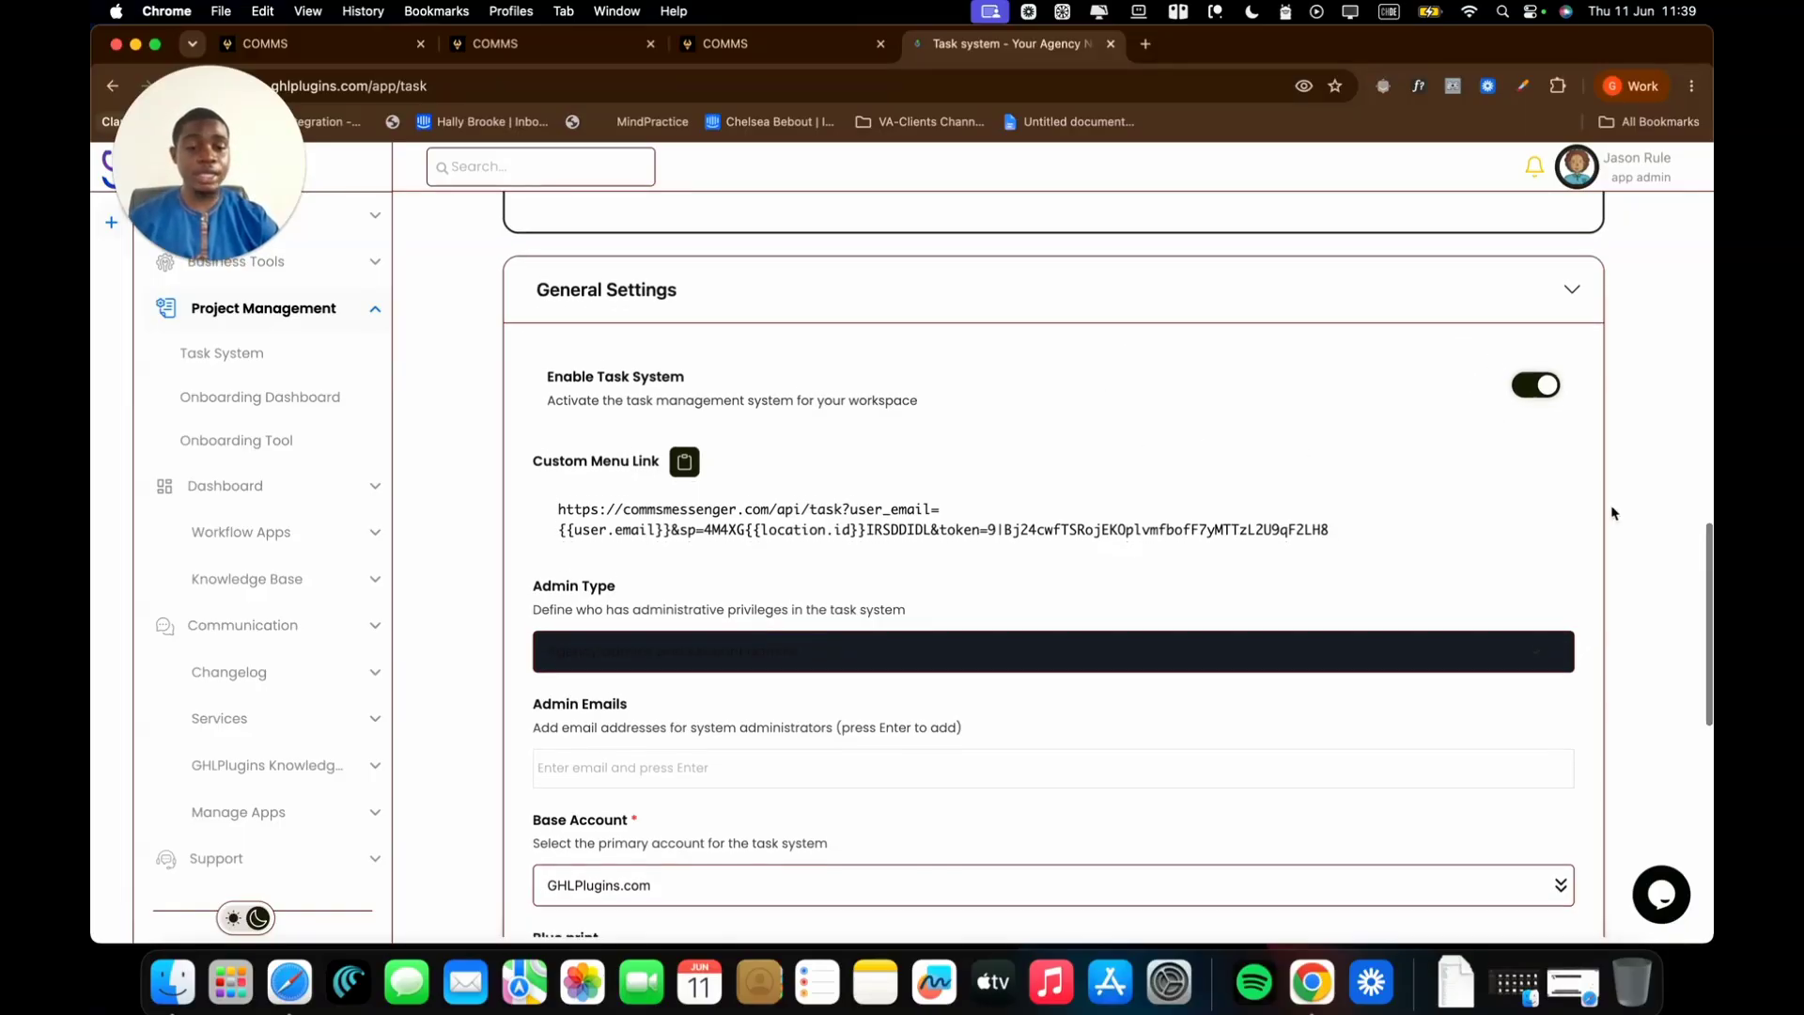
scroll(1612, 513, down, 2)
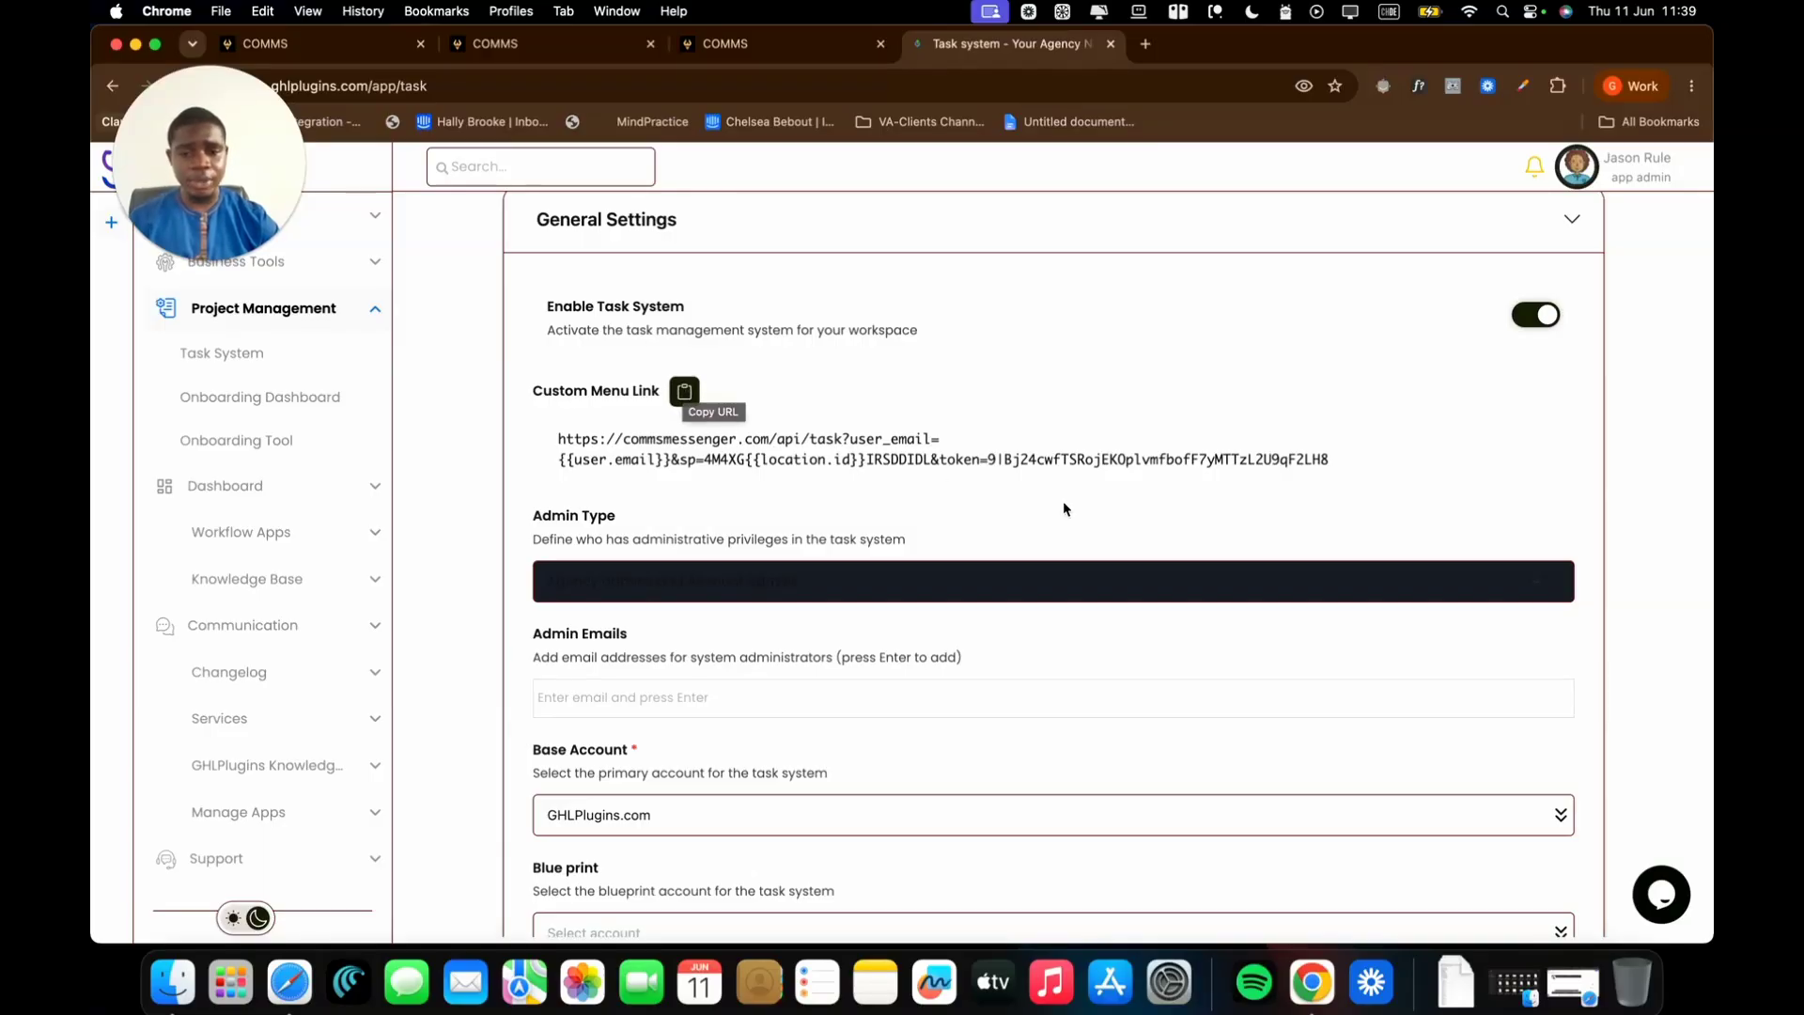
scroll(1638, 543, down, 1)
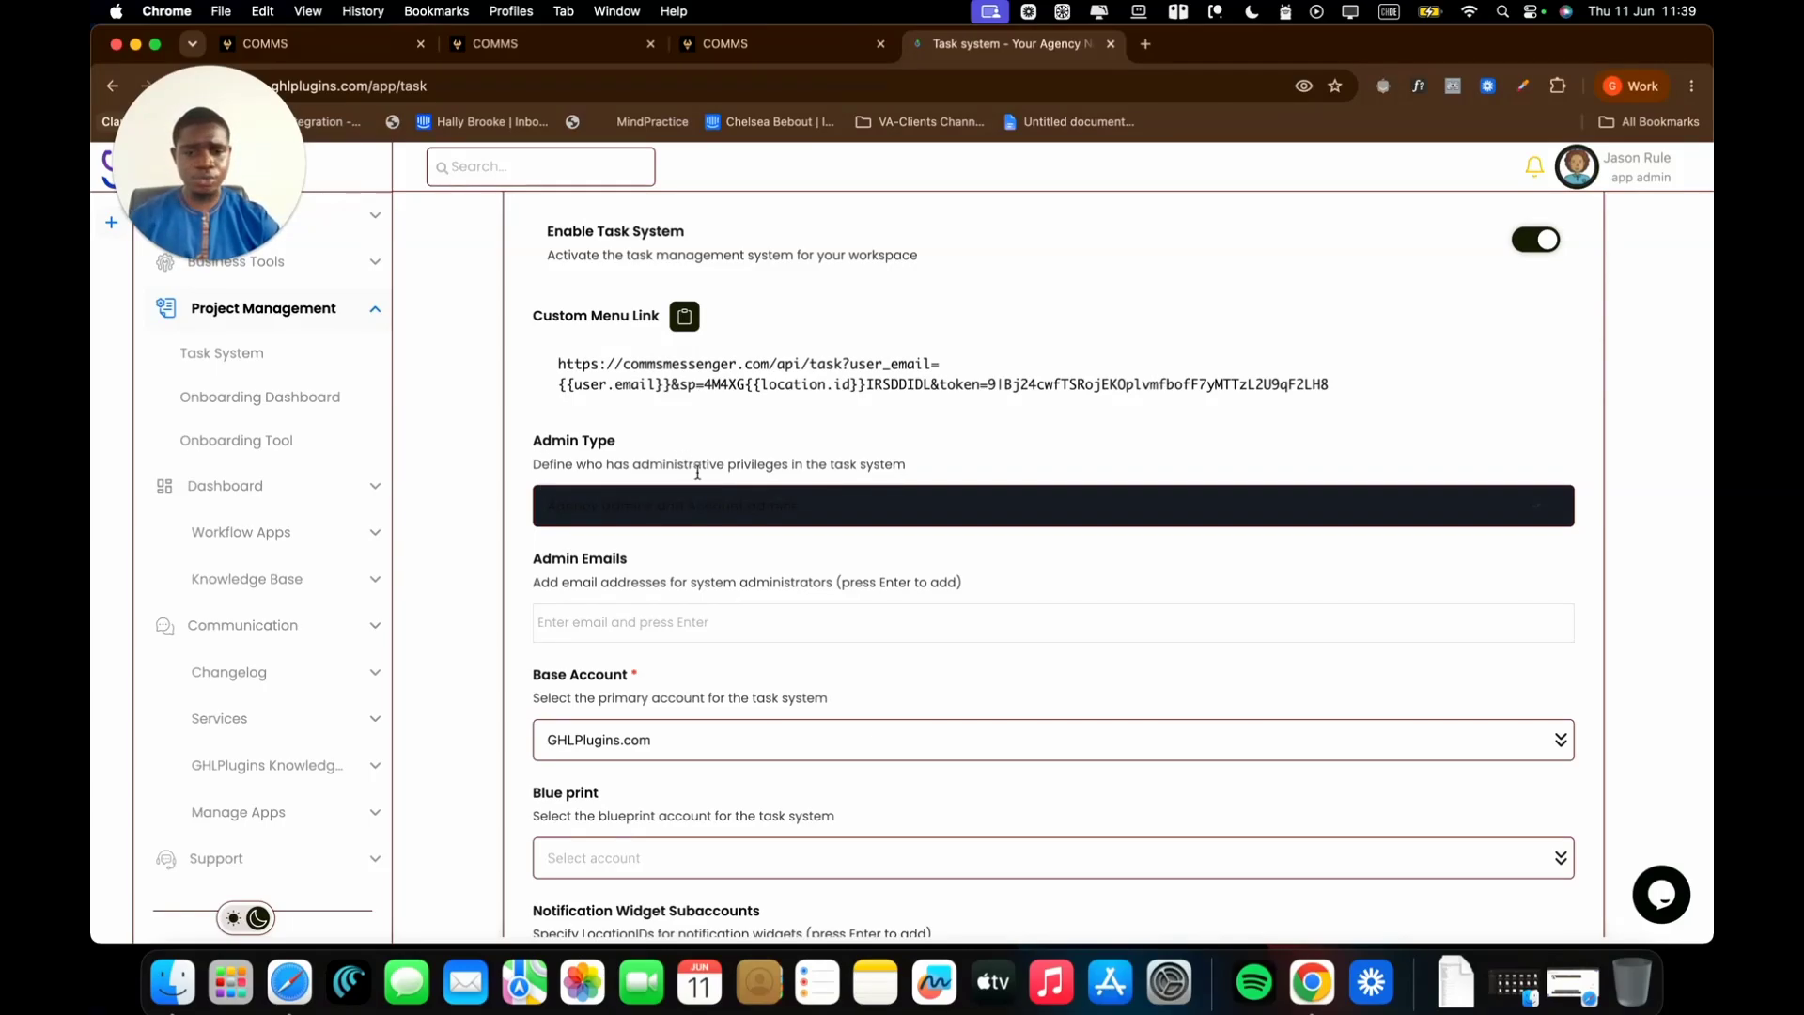
click(720, 507)
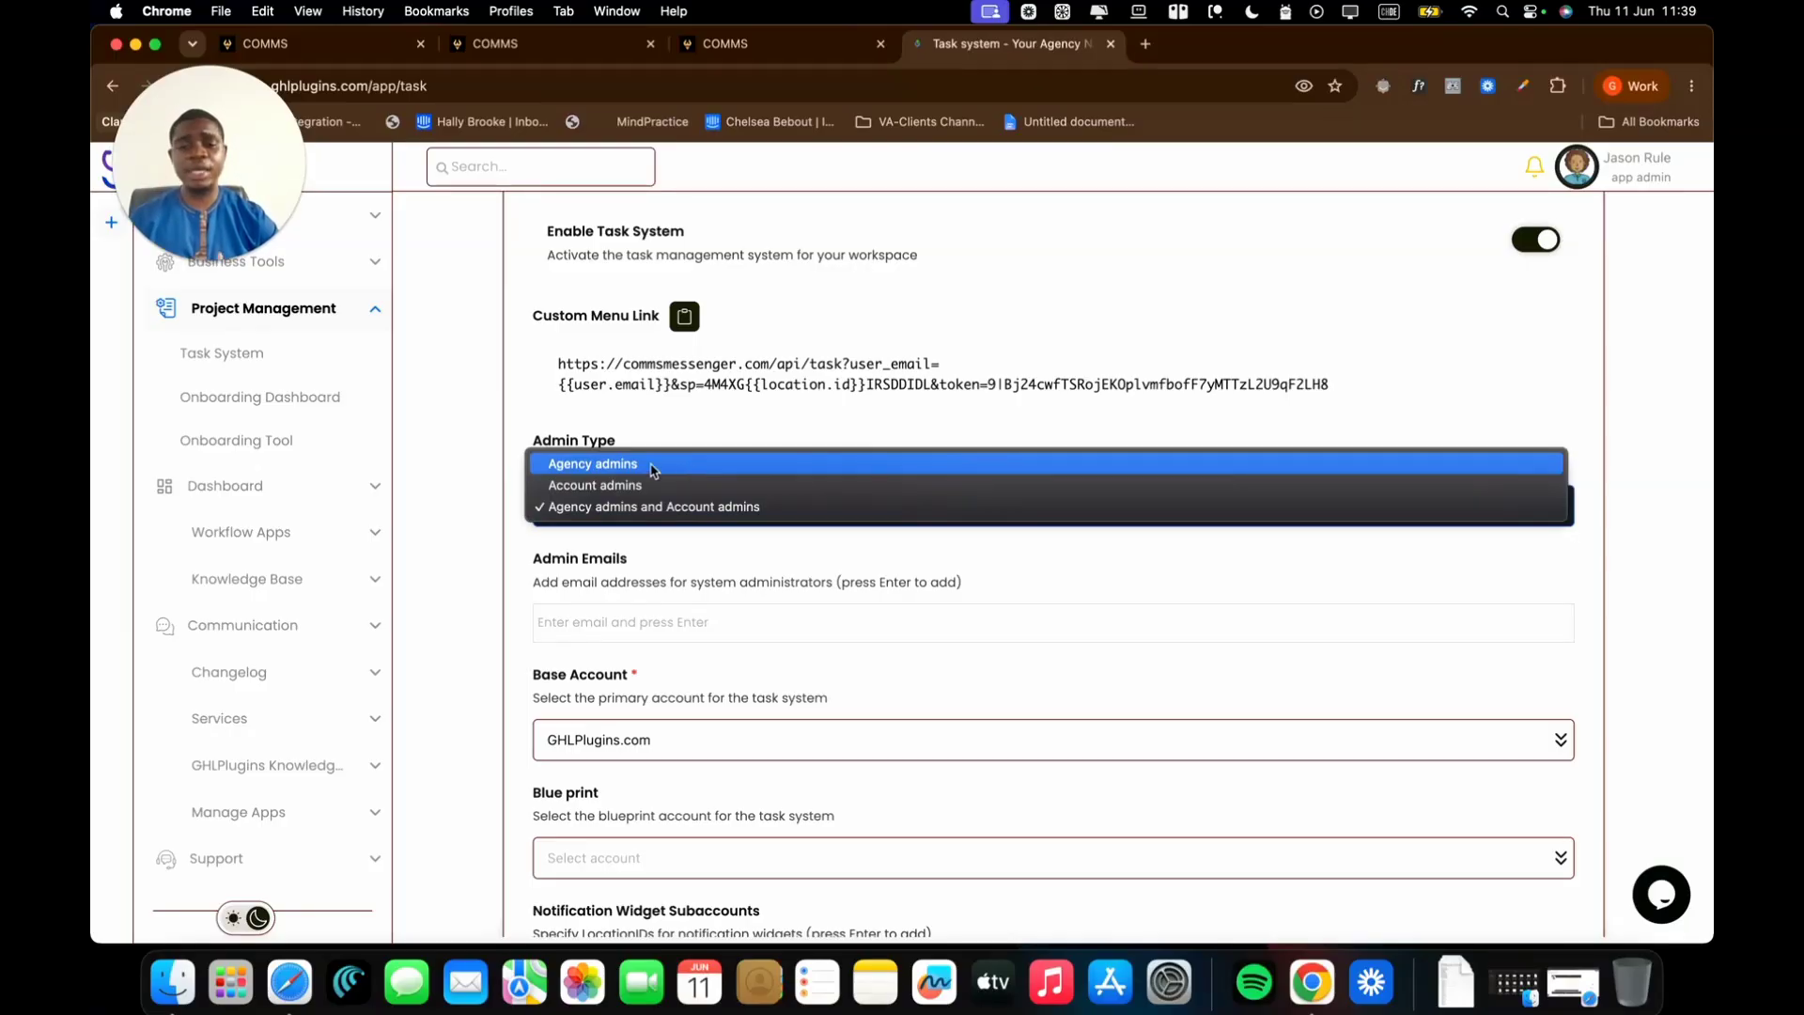
click(662, 435)
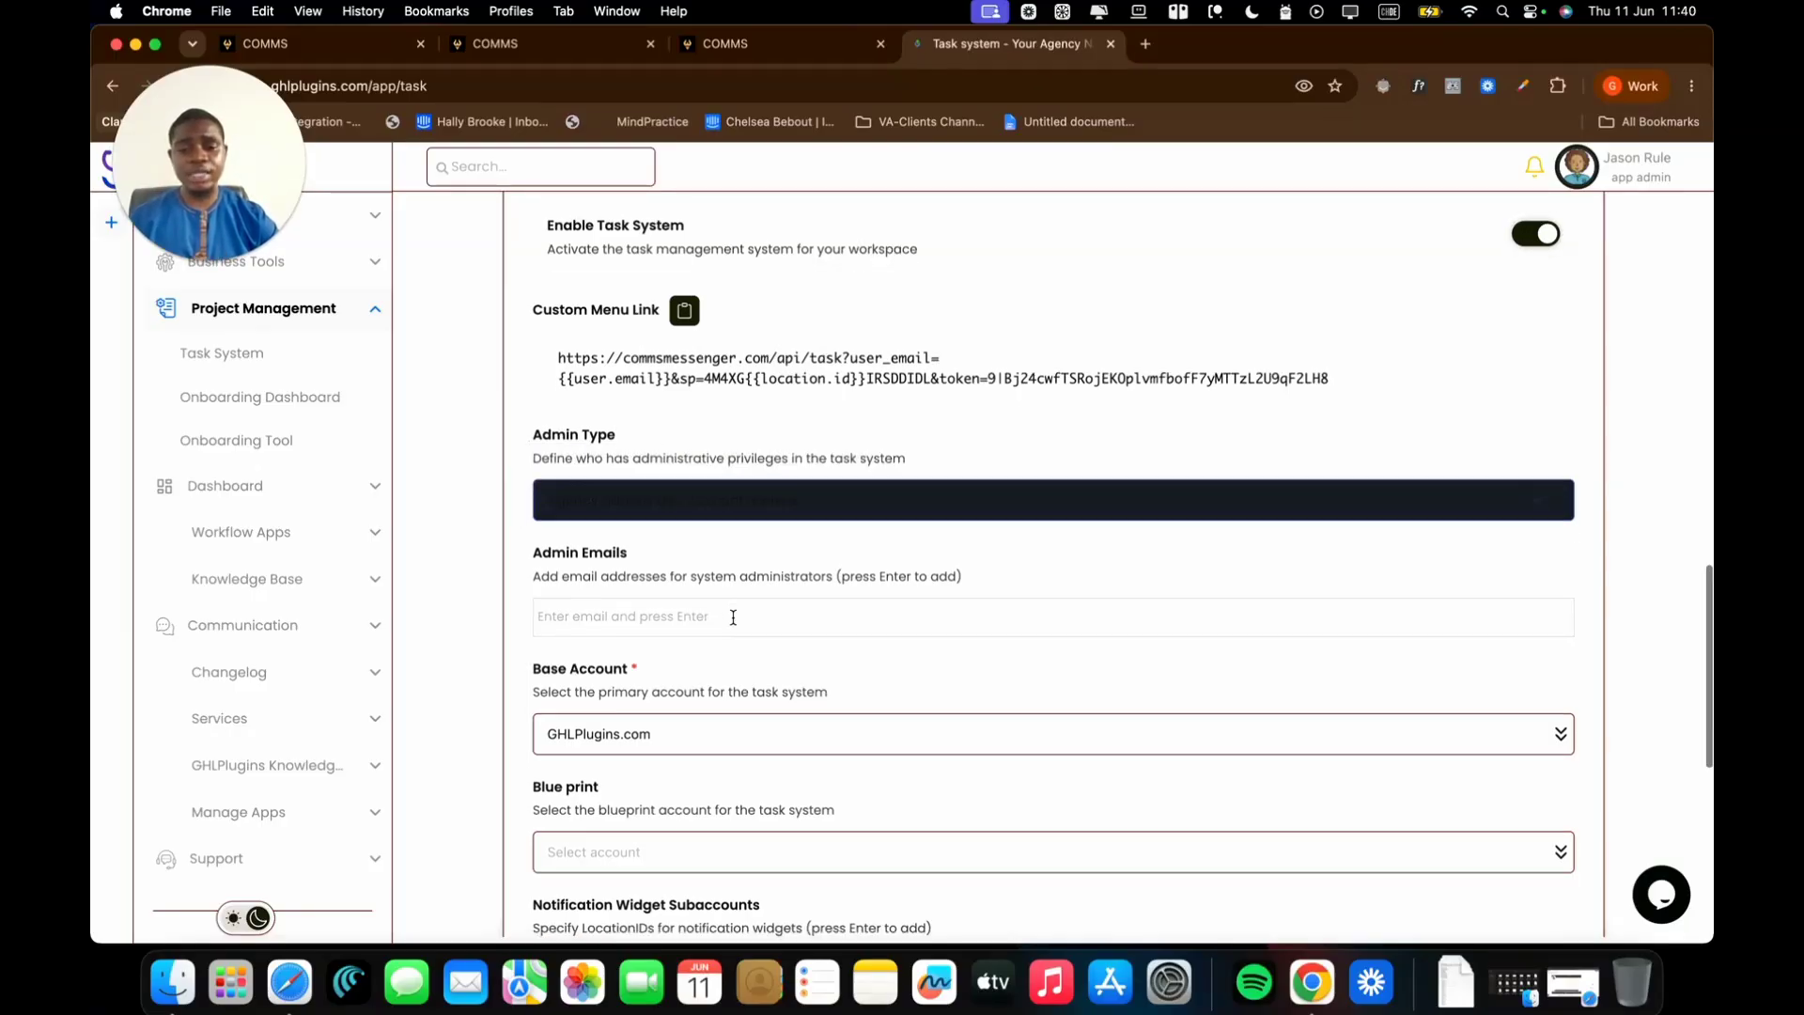
Examine the Admin Emails field and the account choices for Base Account, keeping GHLPlugins.com selected
scroll(677, 601, down, 2)
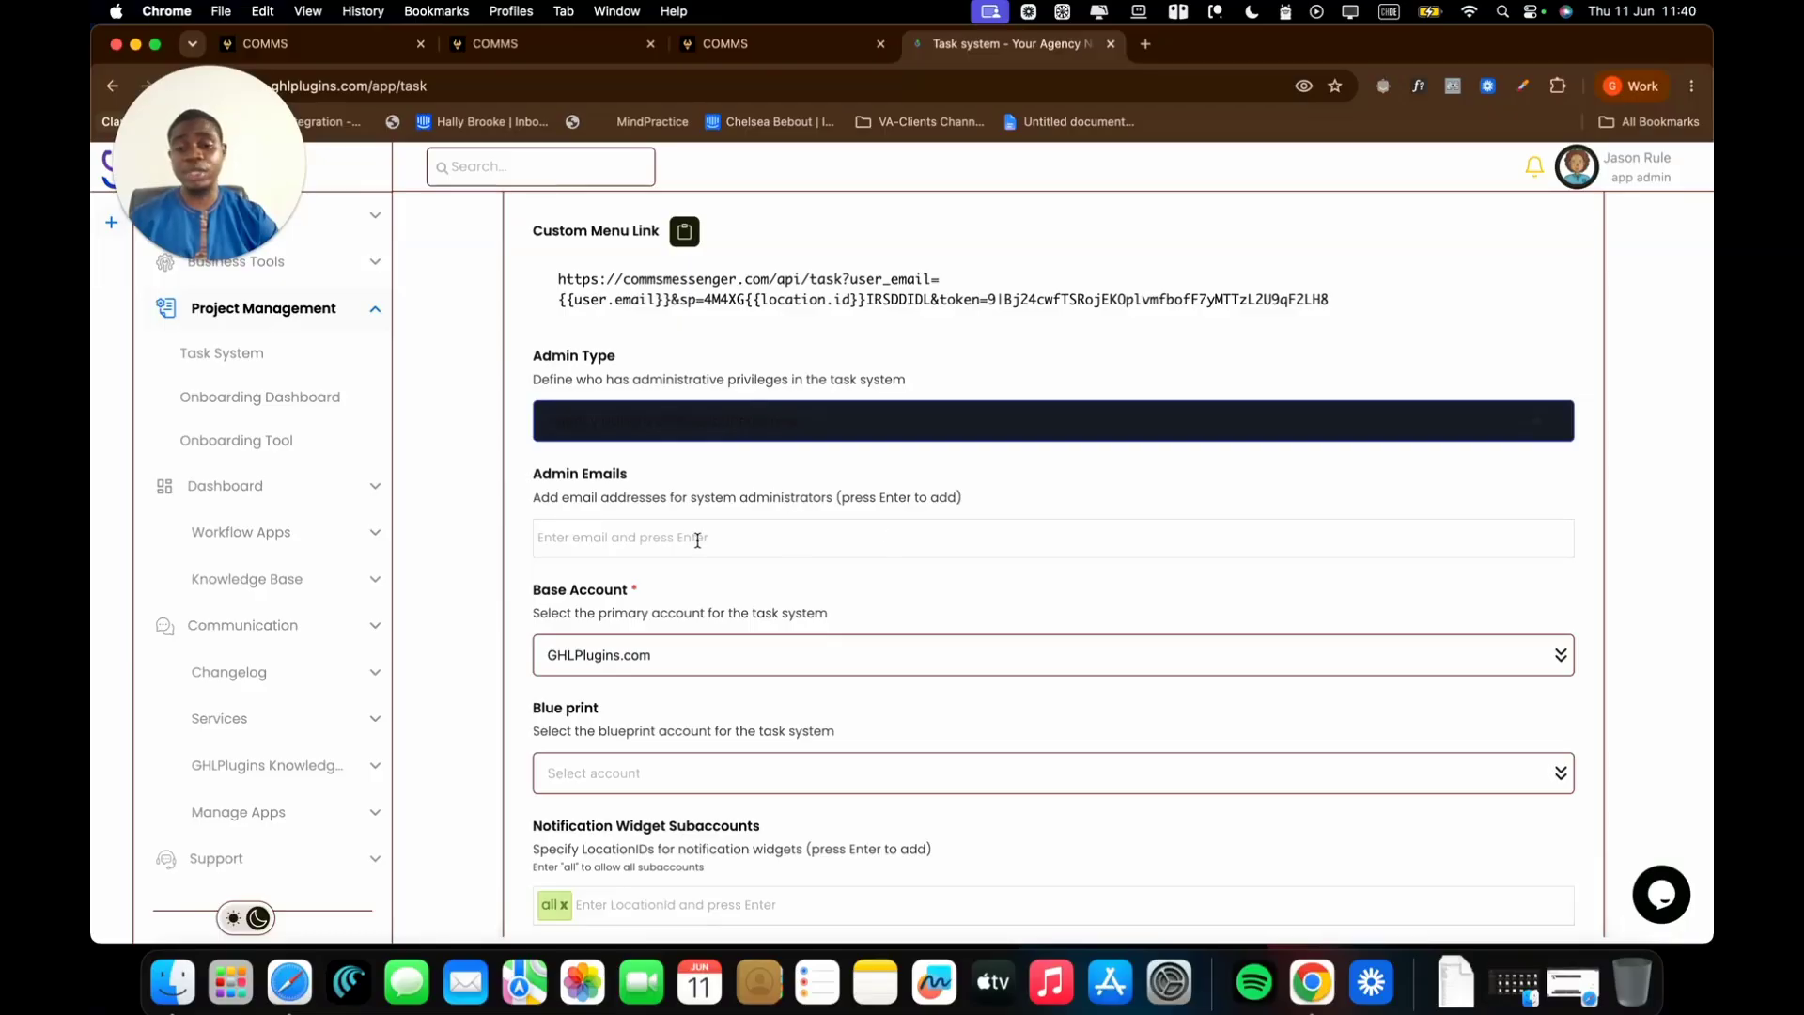
scroll(837, 610, down, 2)
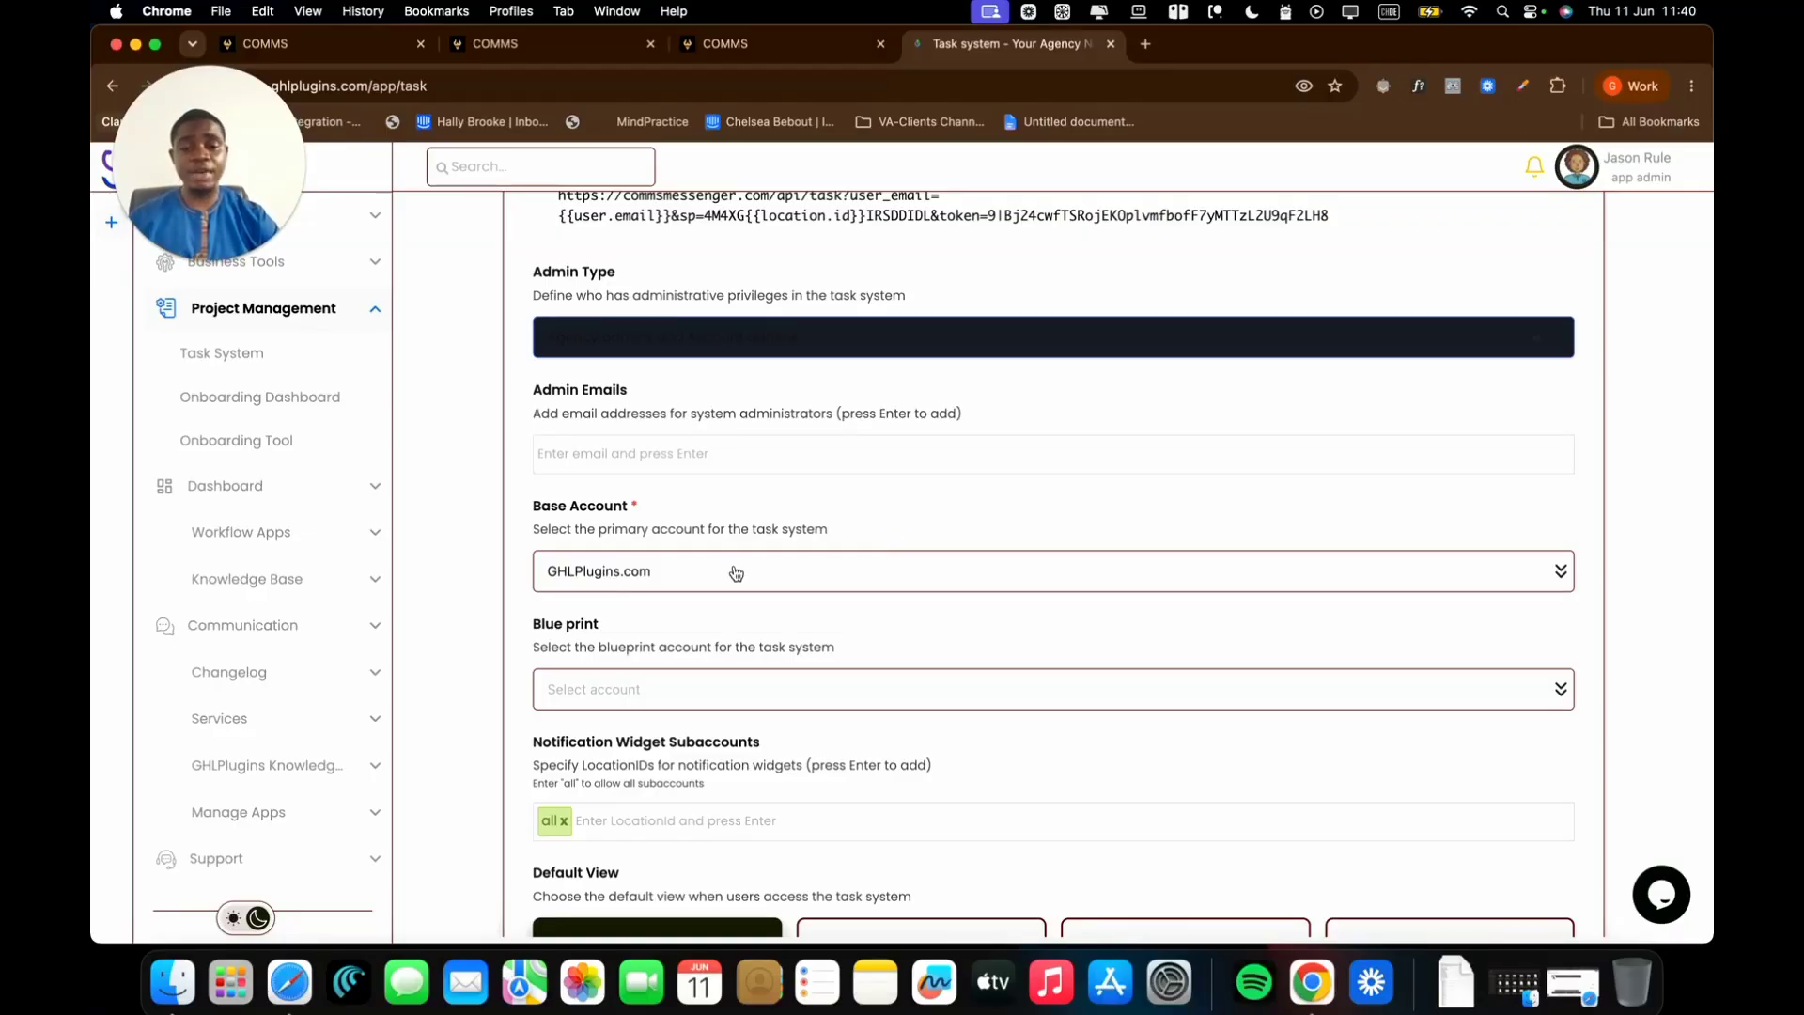
click(638, 573)
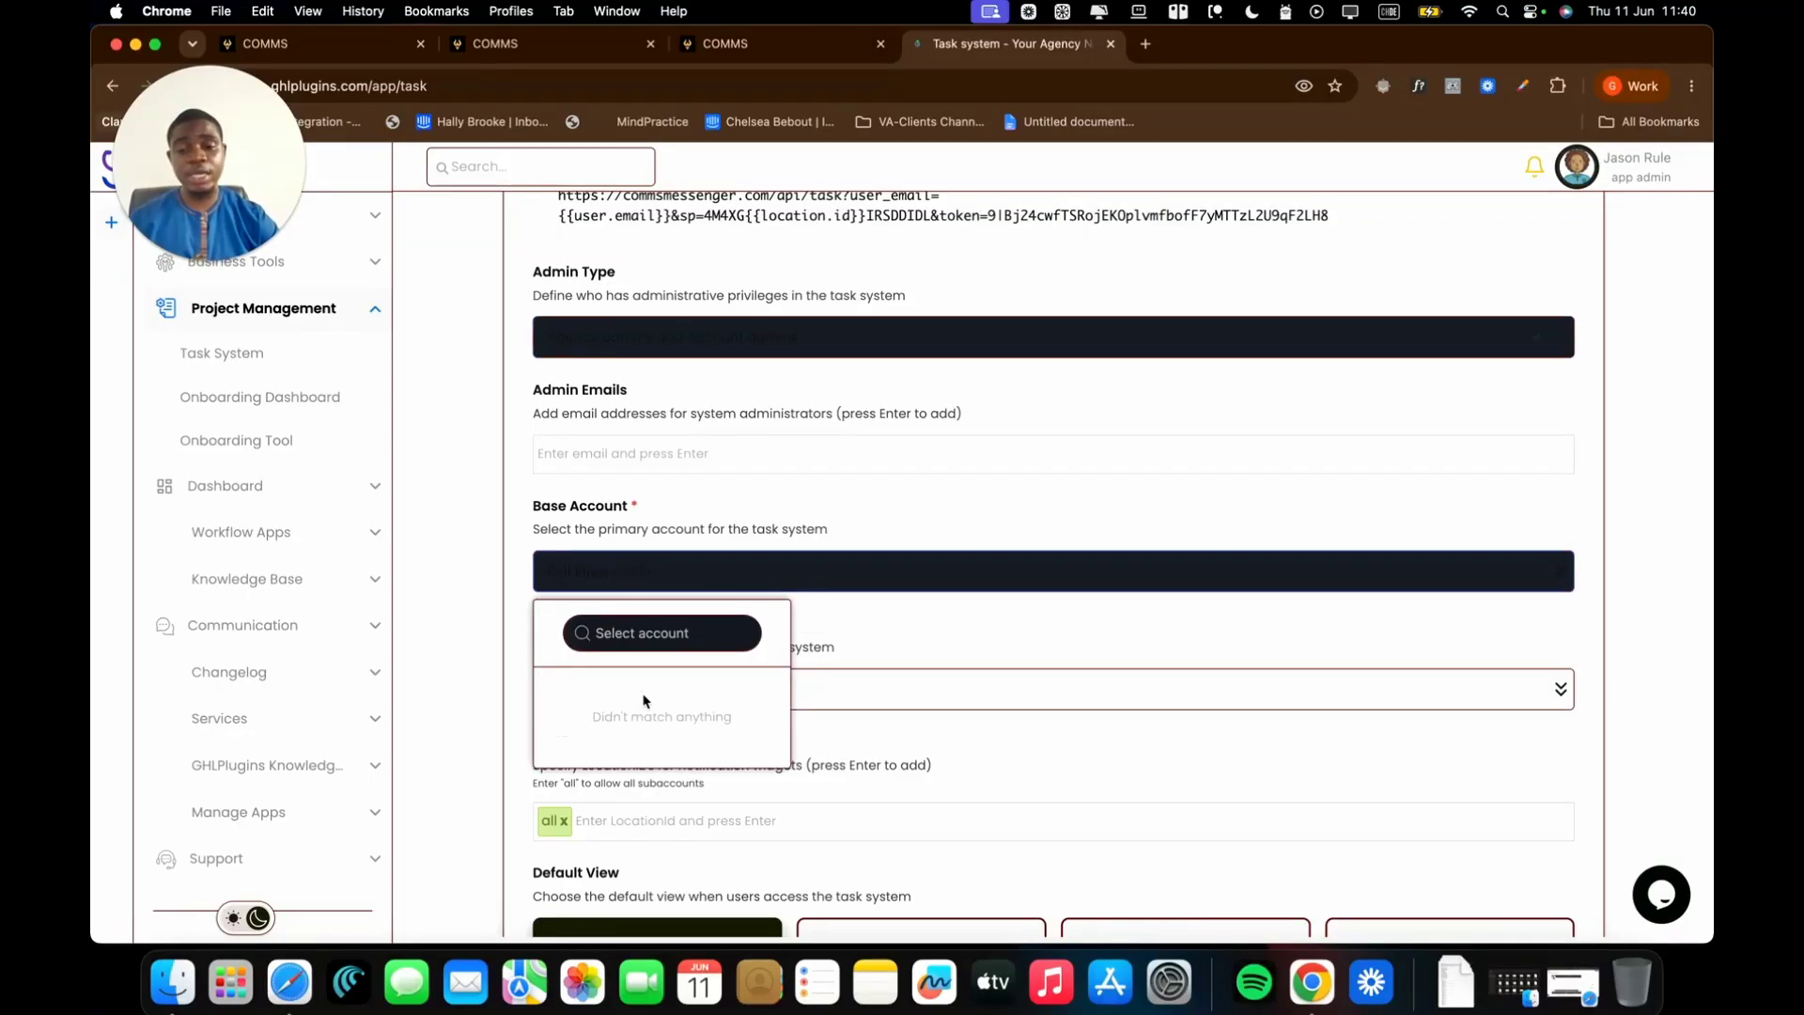
click(758, 507)
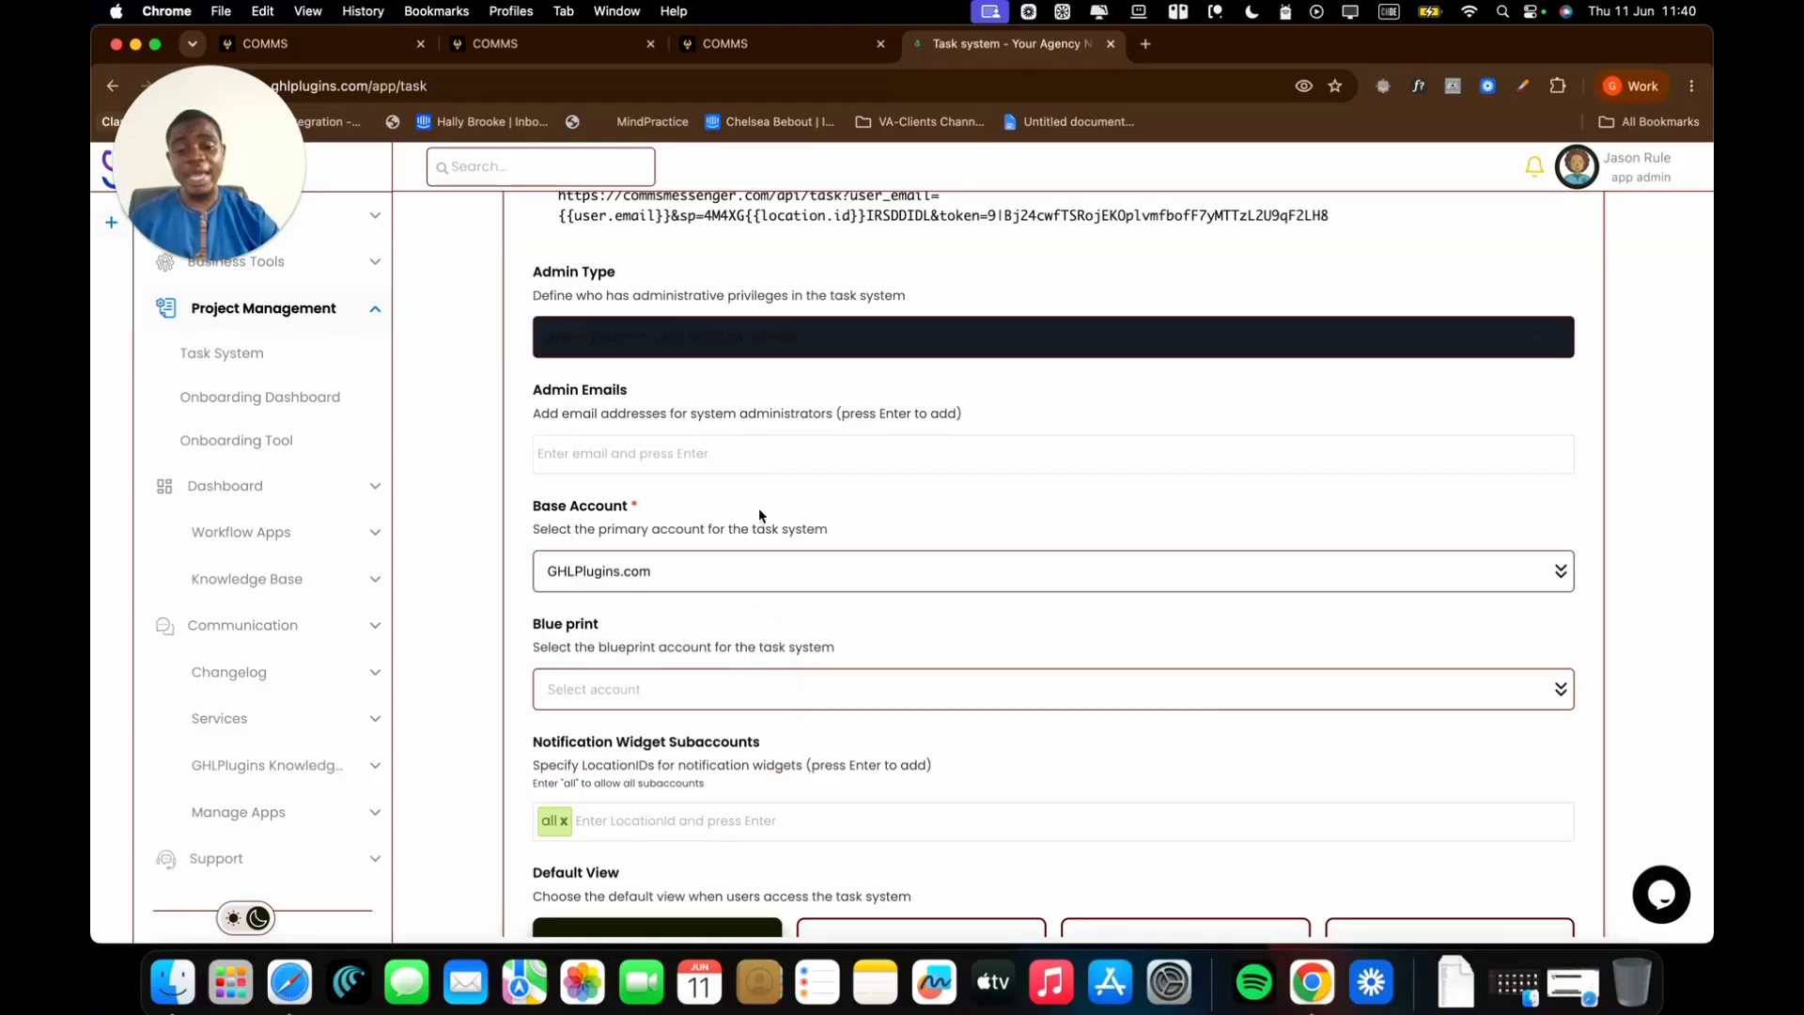
click(636, 581)
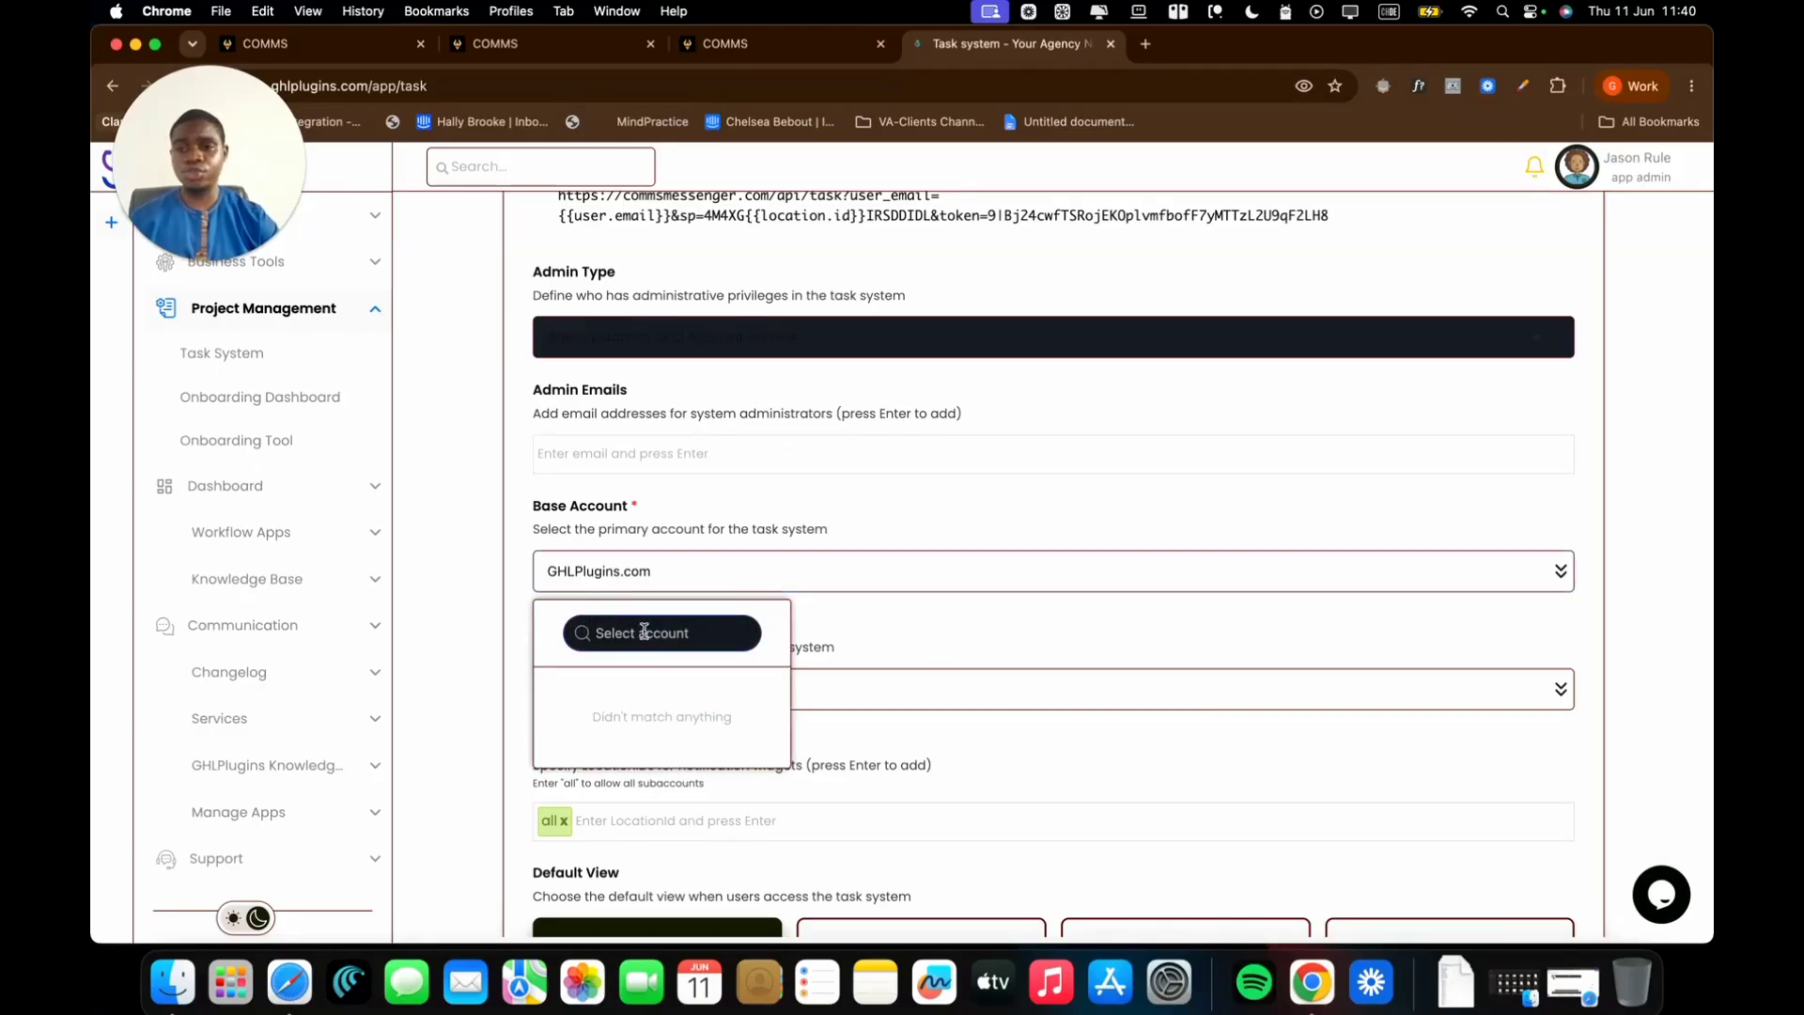
click(761, 510)
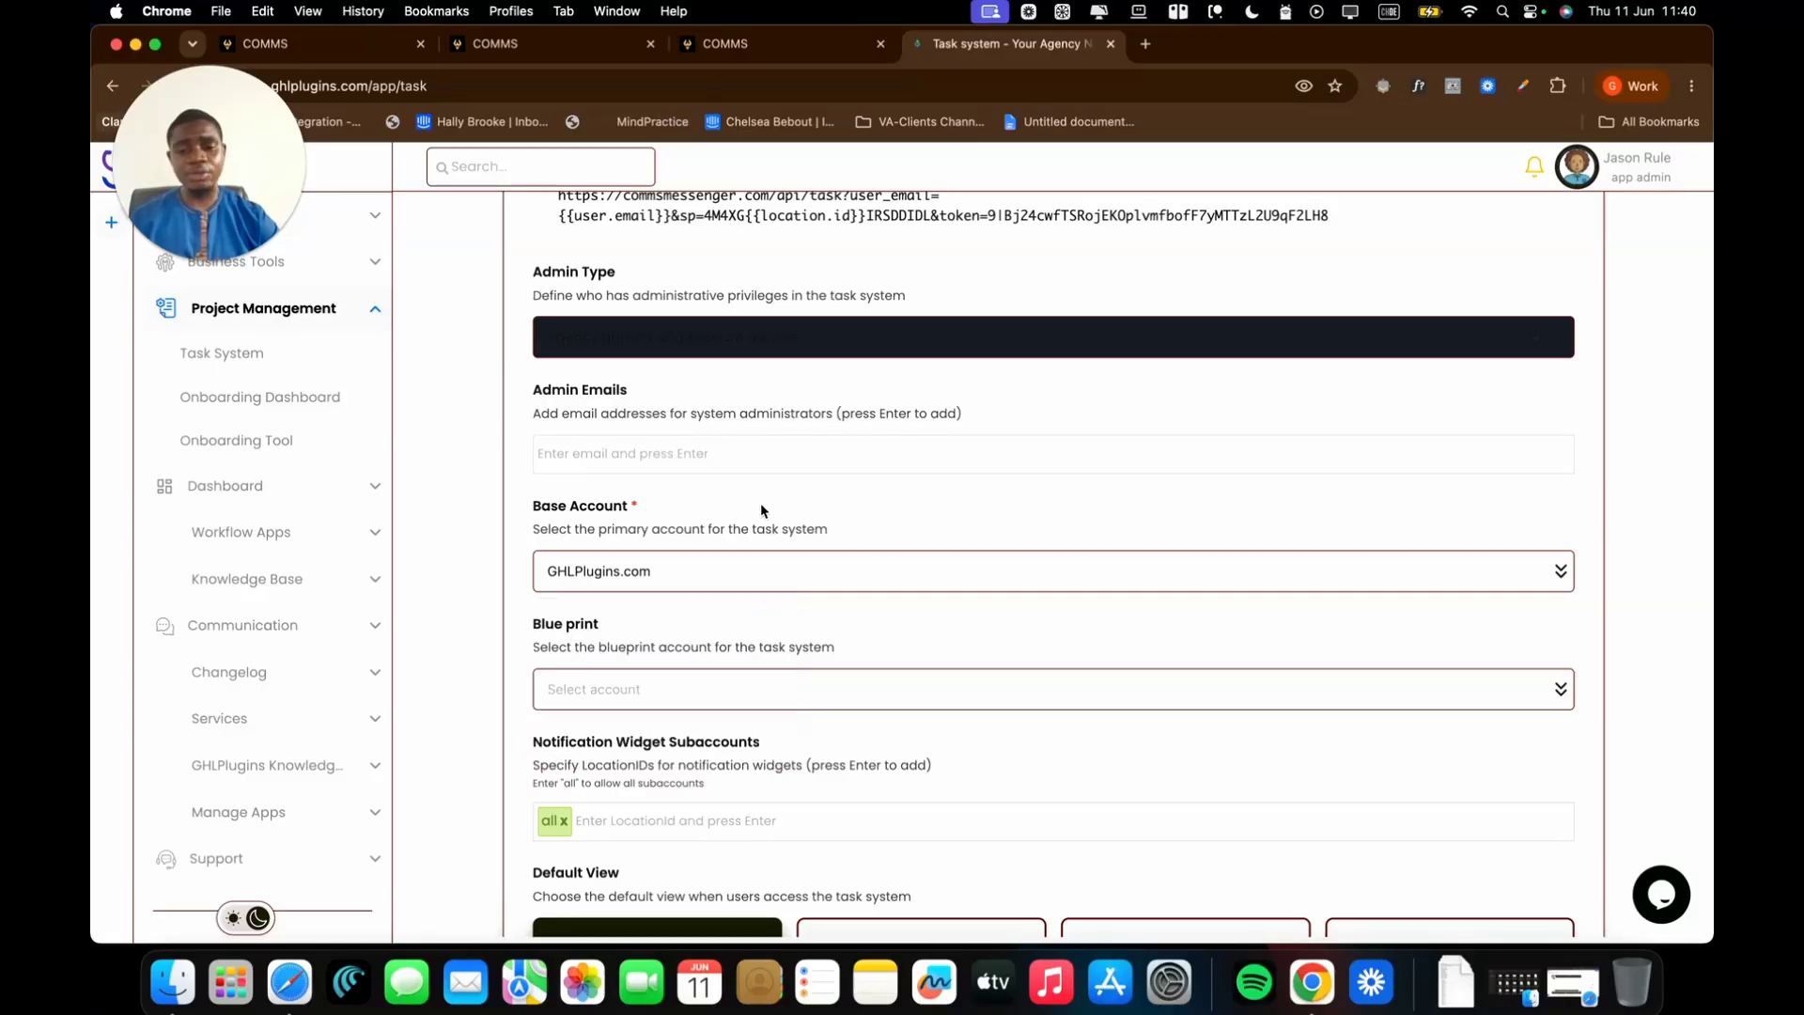
click(909, 571)
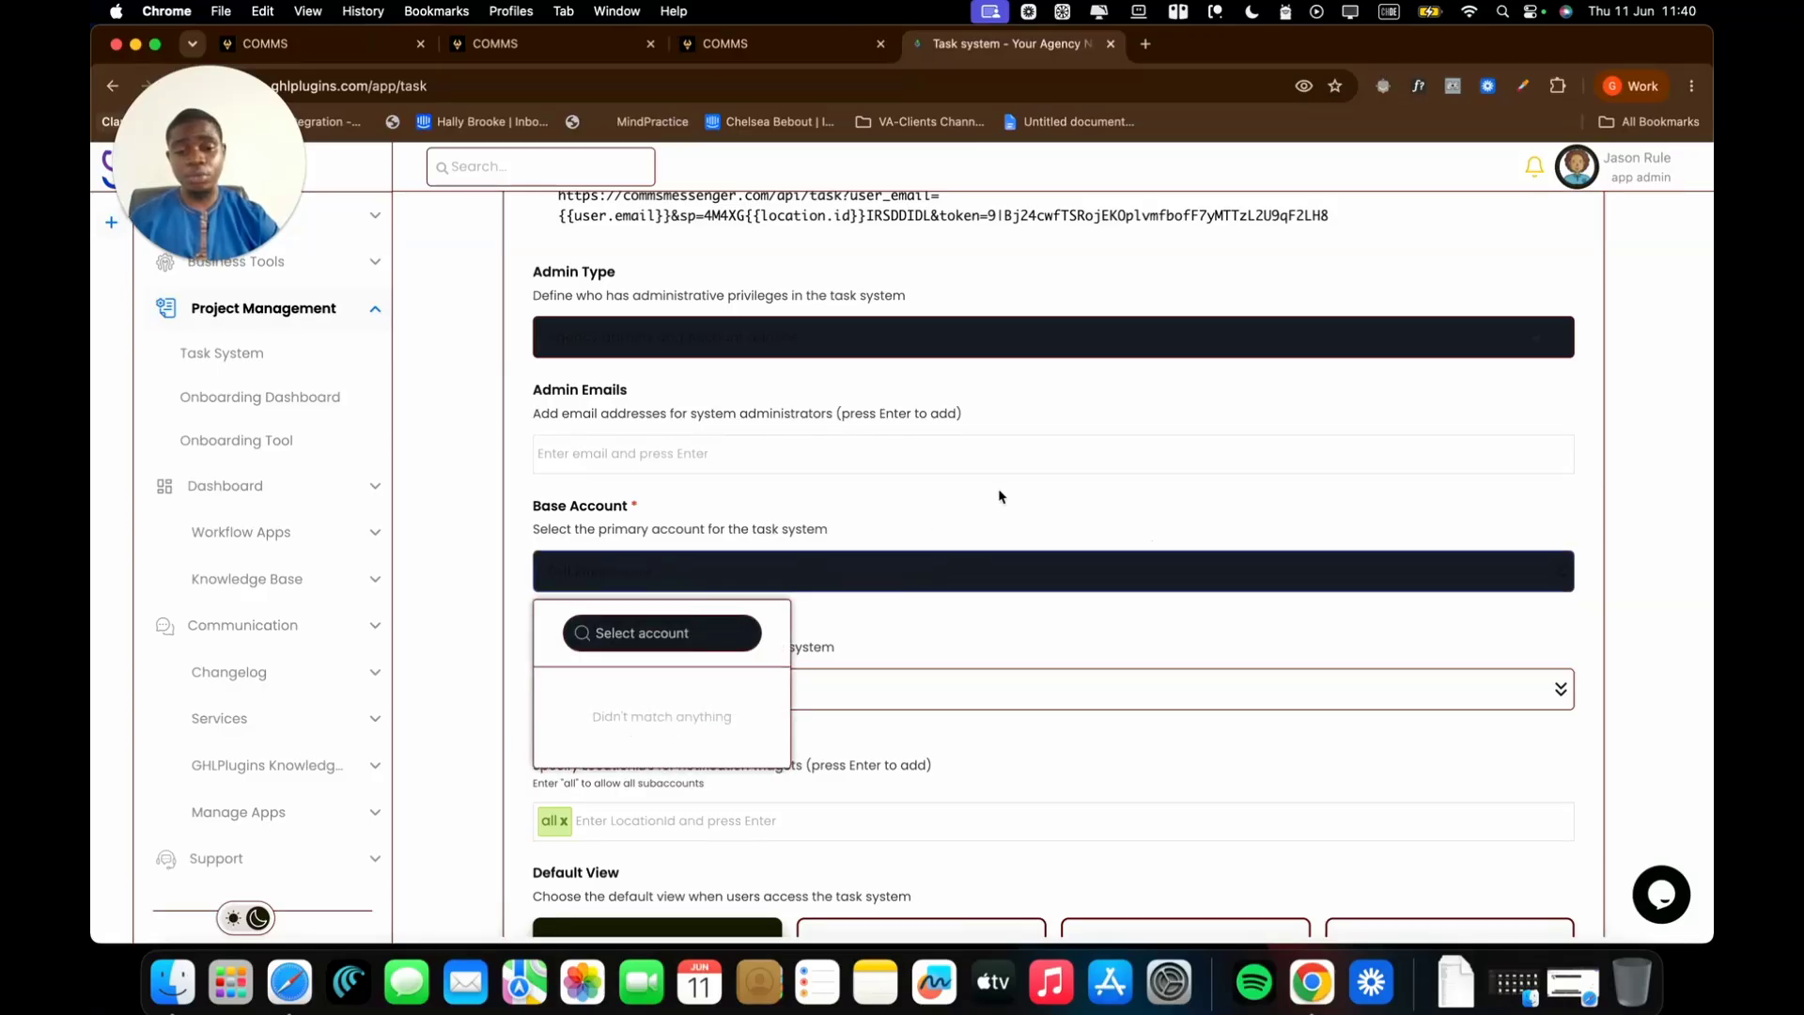
click(1004, 490)
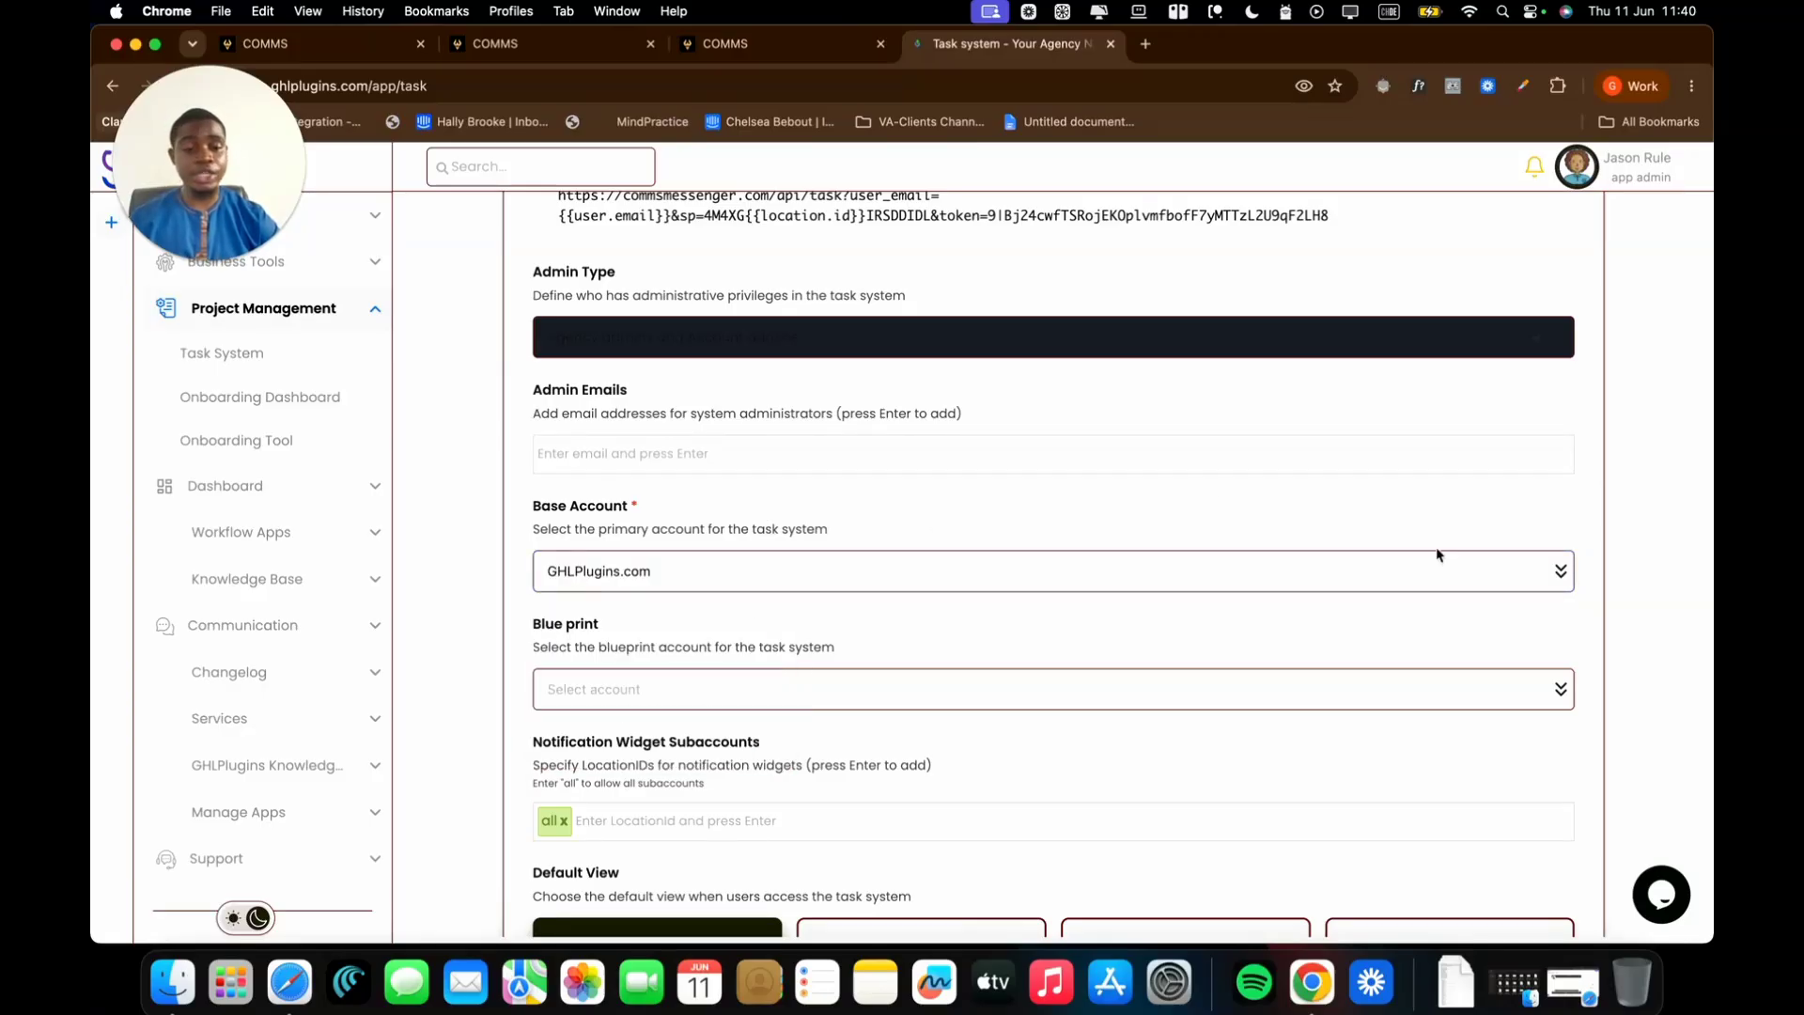
Read through the Blue print, Notification Widget Subaccounts and Default View settings of the task system
scroll(1607, 565, down, 3)
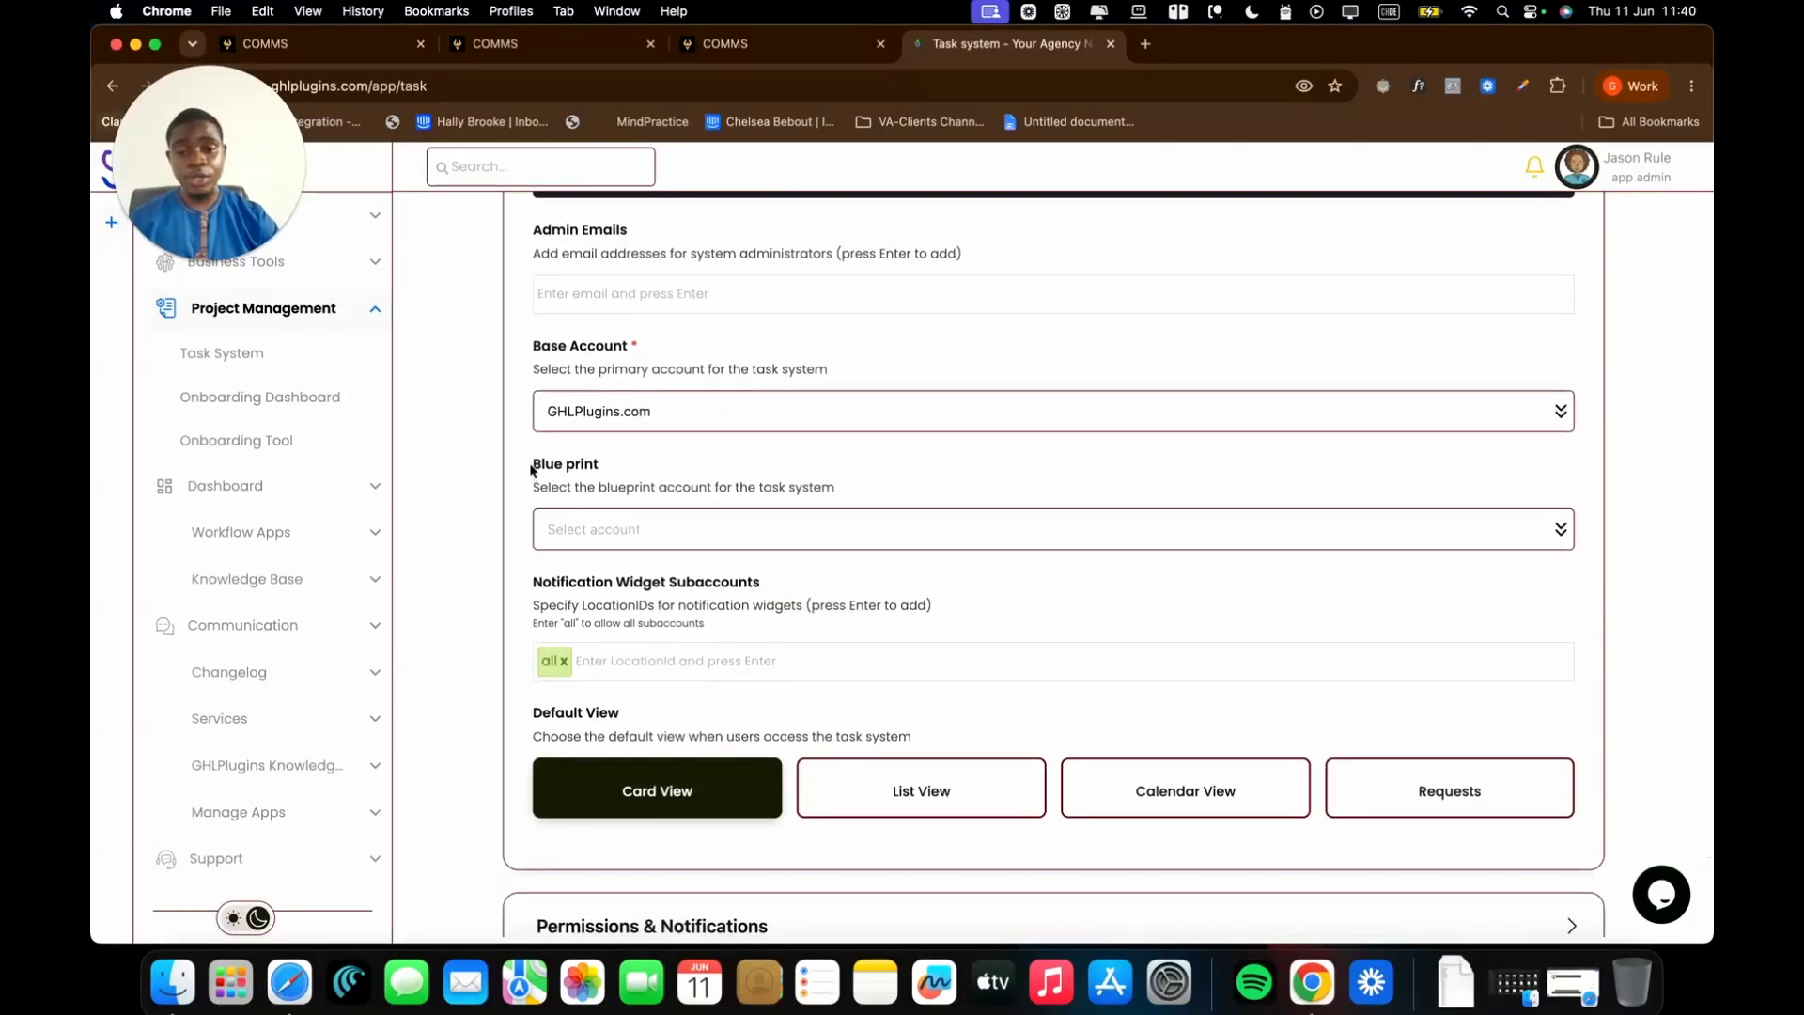
triple_click(536, 467)
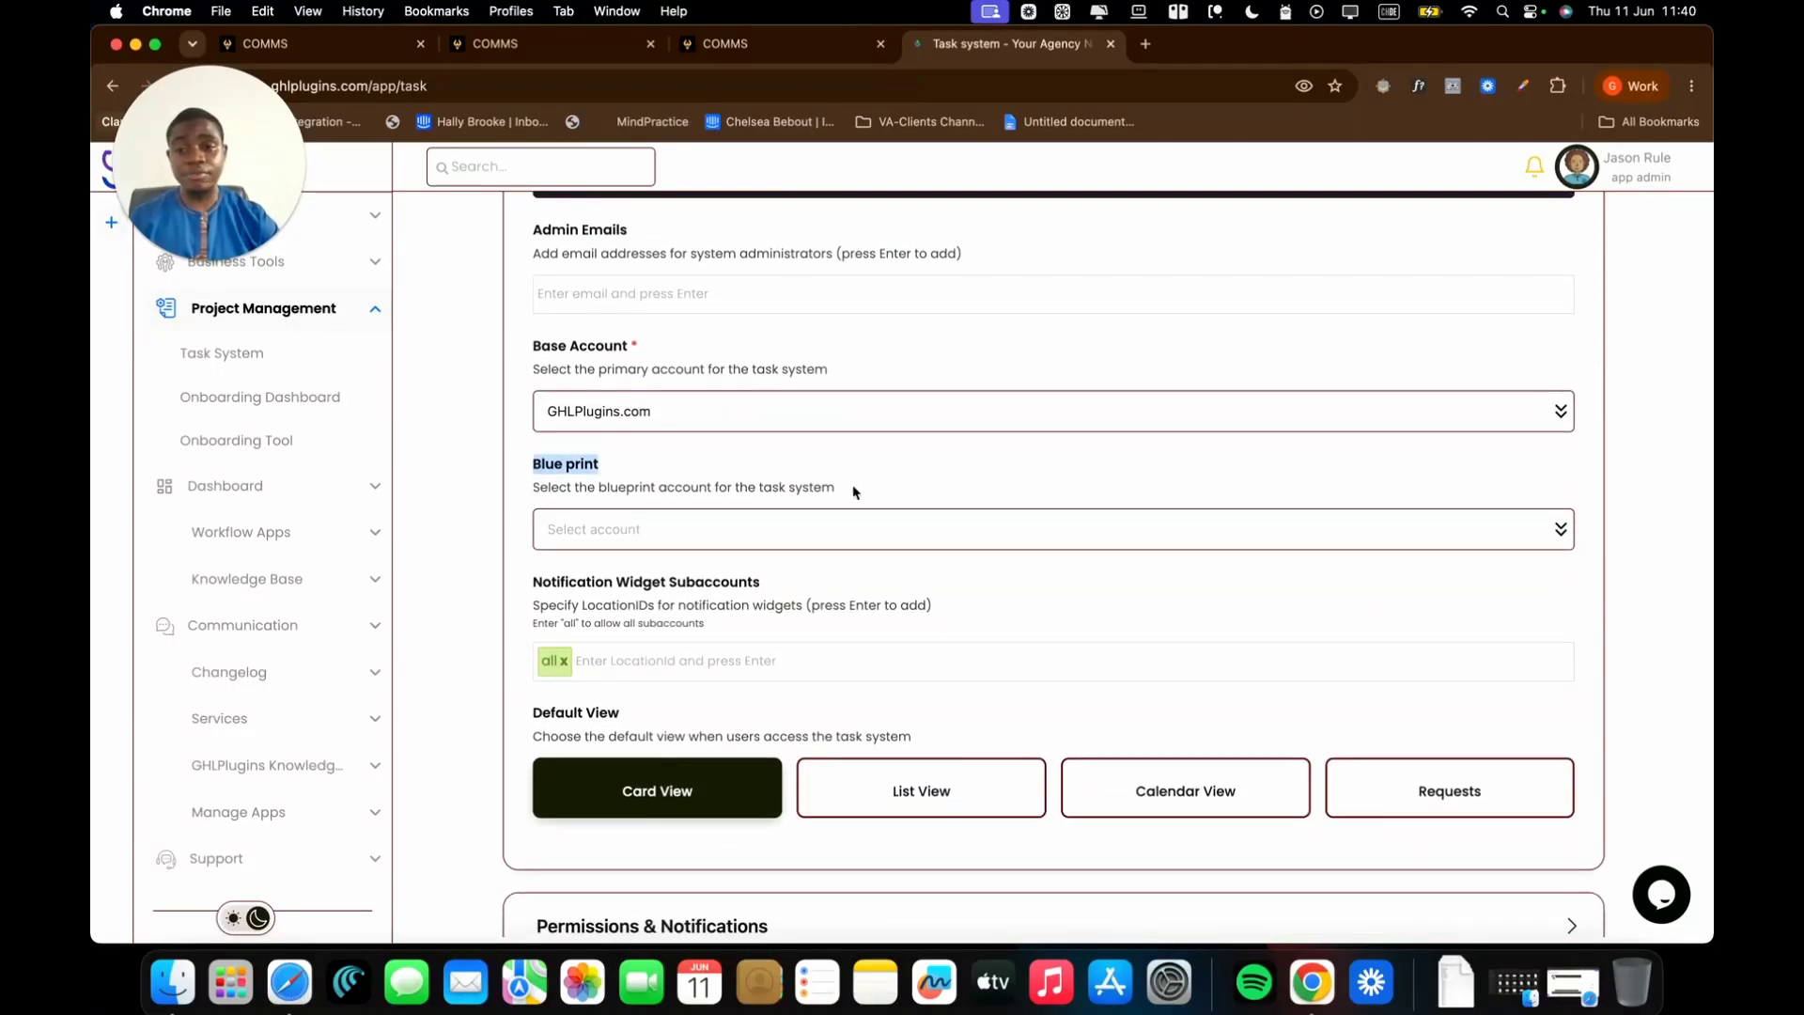
click(666, 460)
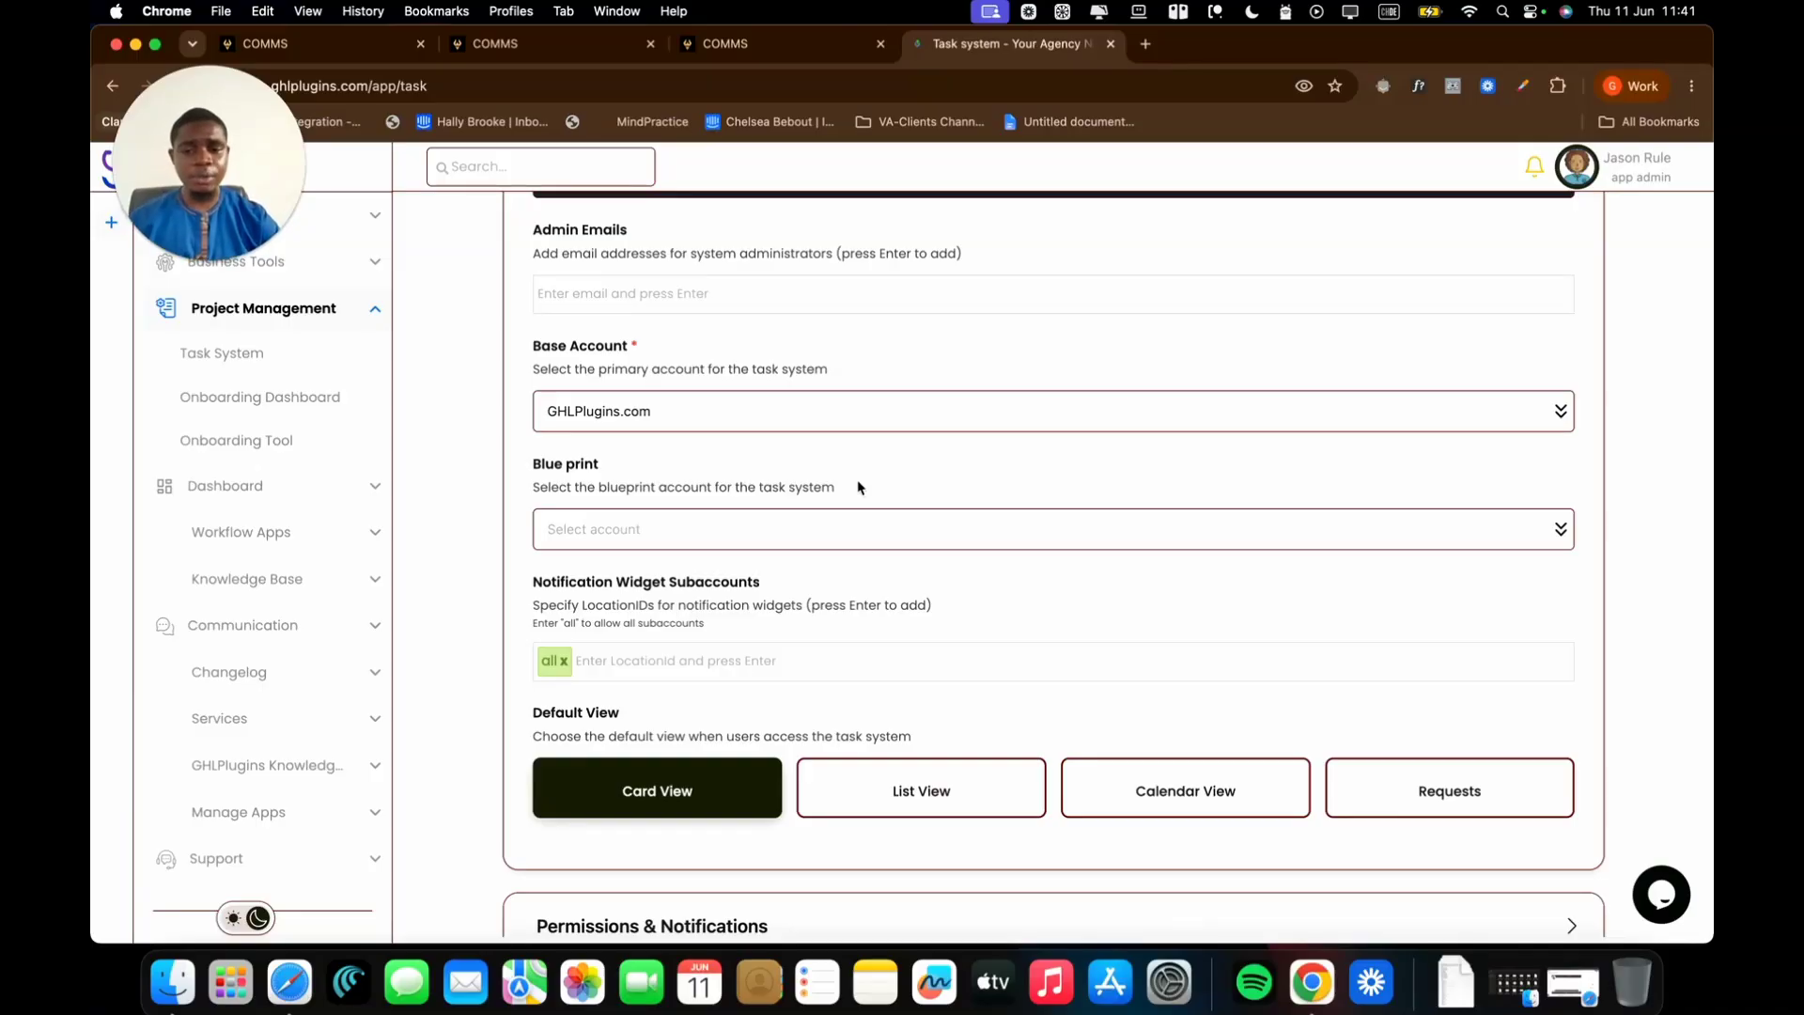
scroll(857, 485, down, 2)
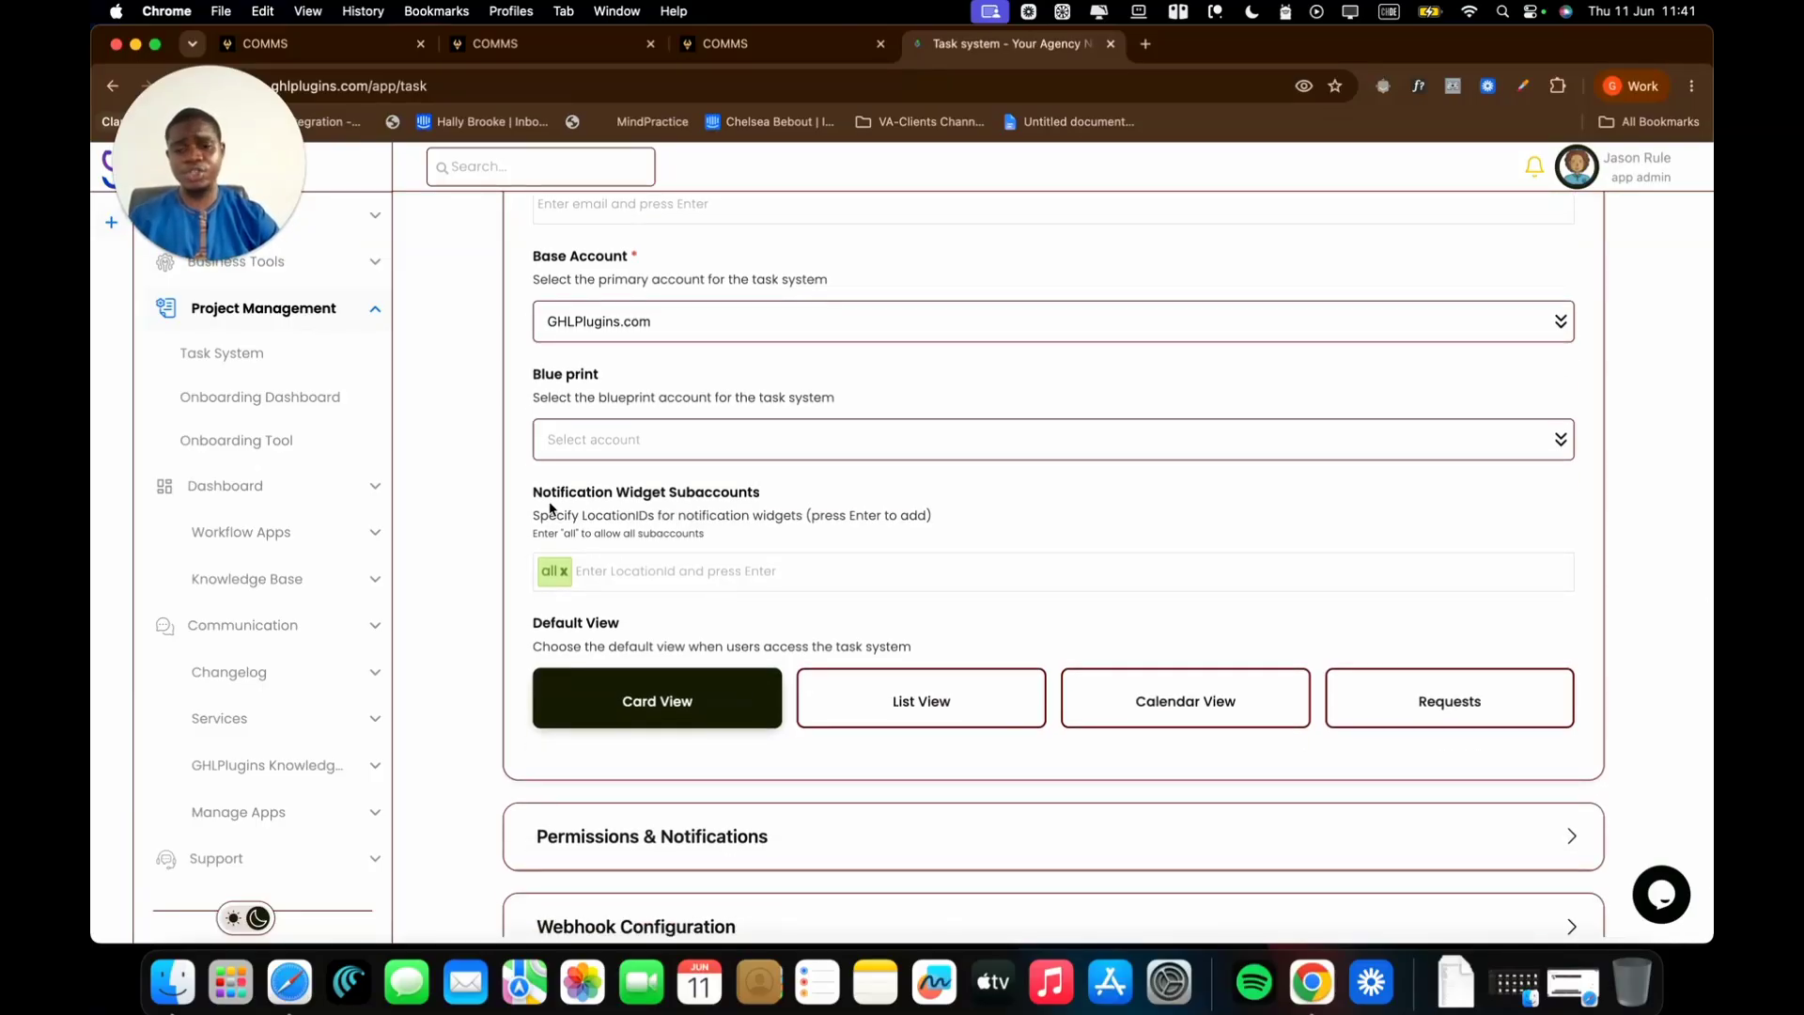
scroll(550, 509, down, 1)
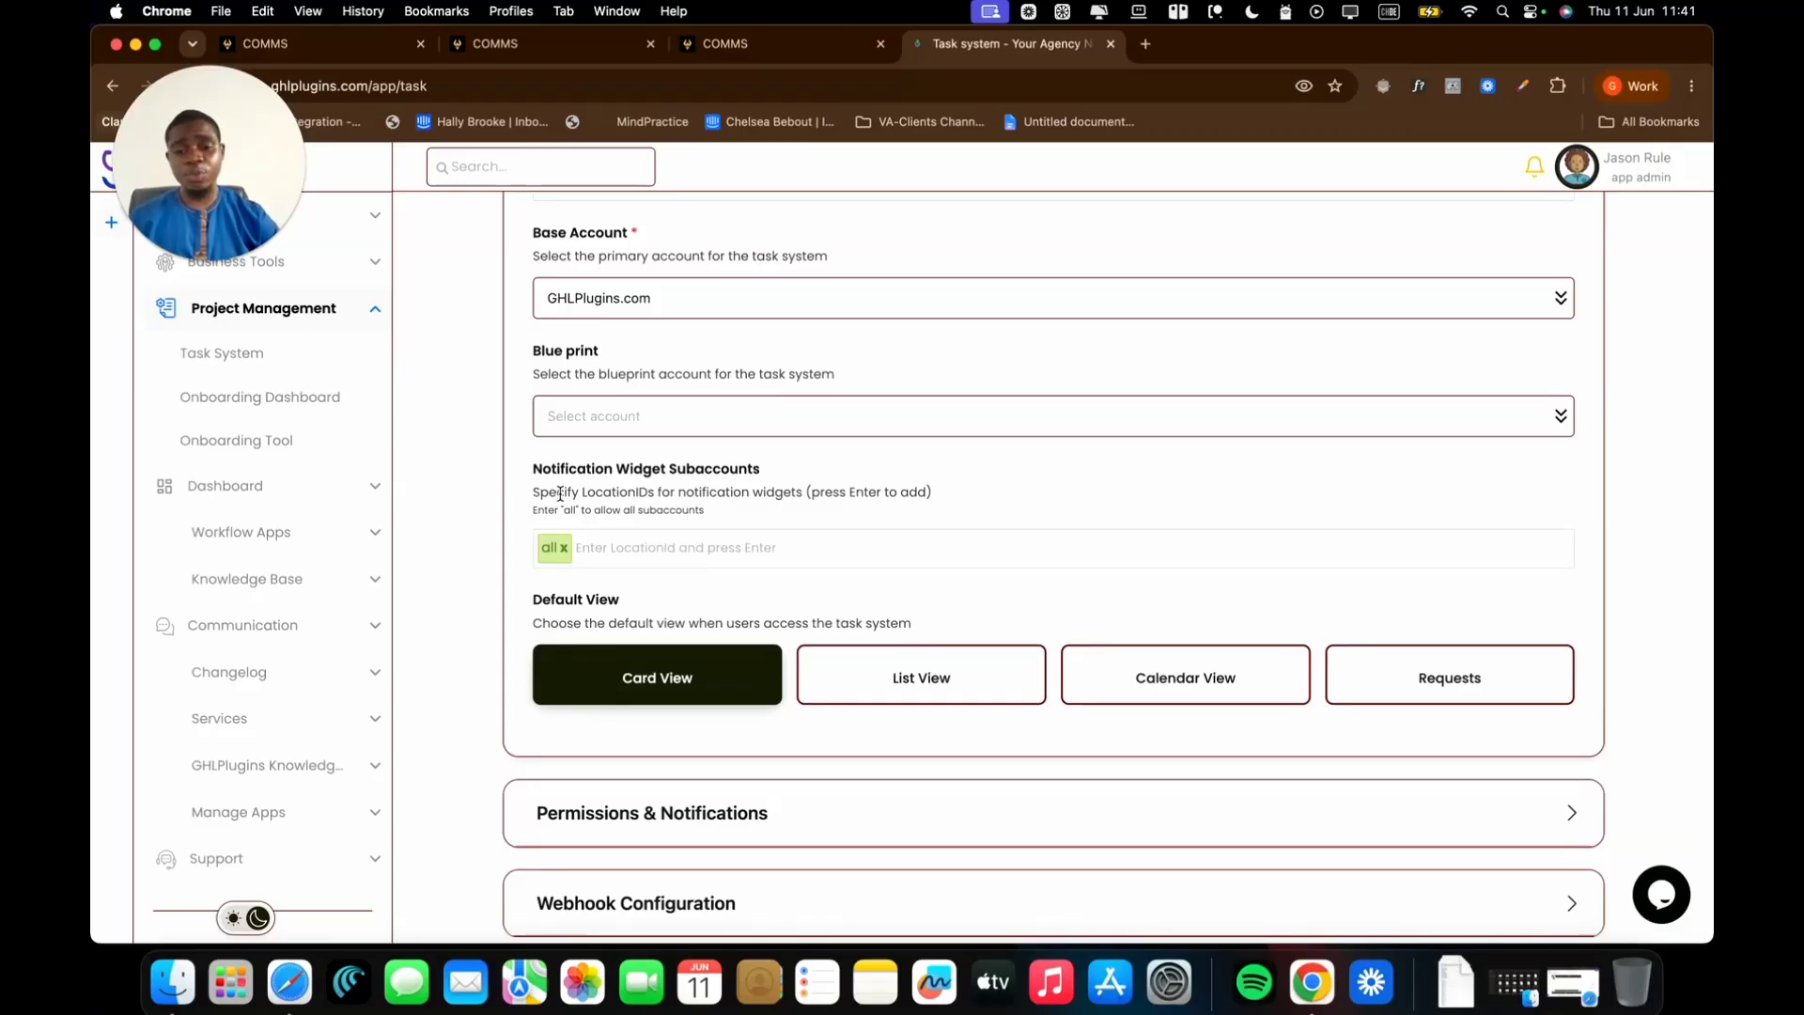
drag(749, 515, 537, 491)
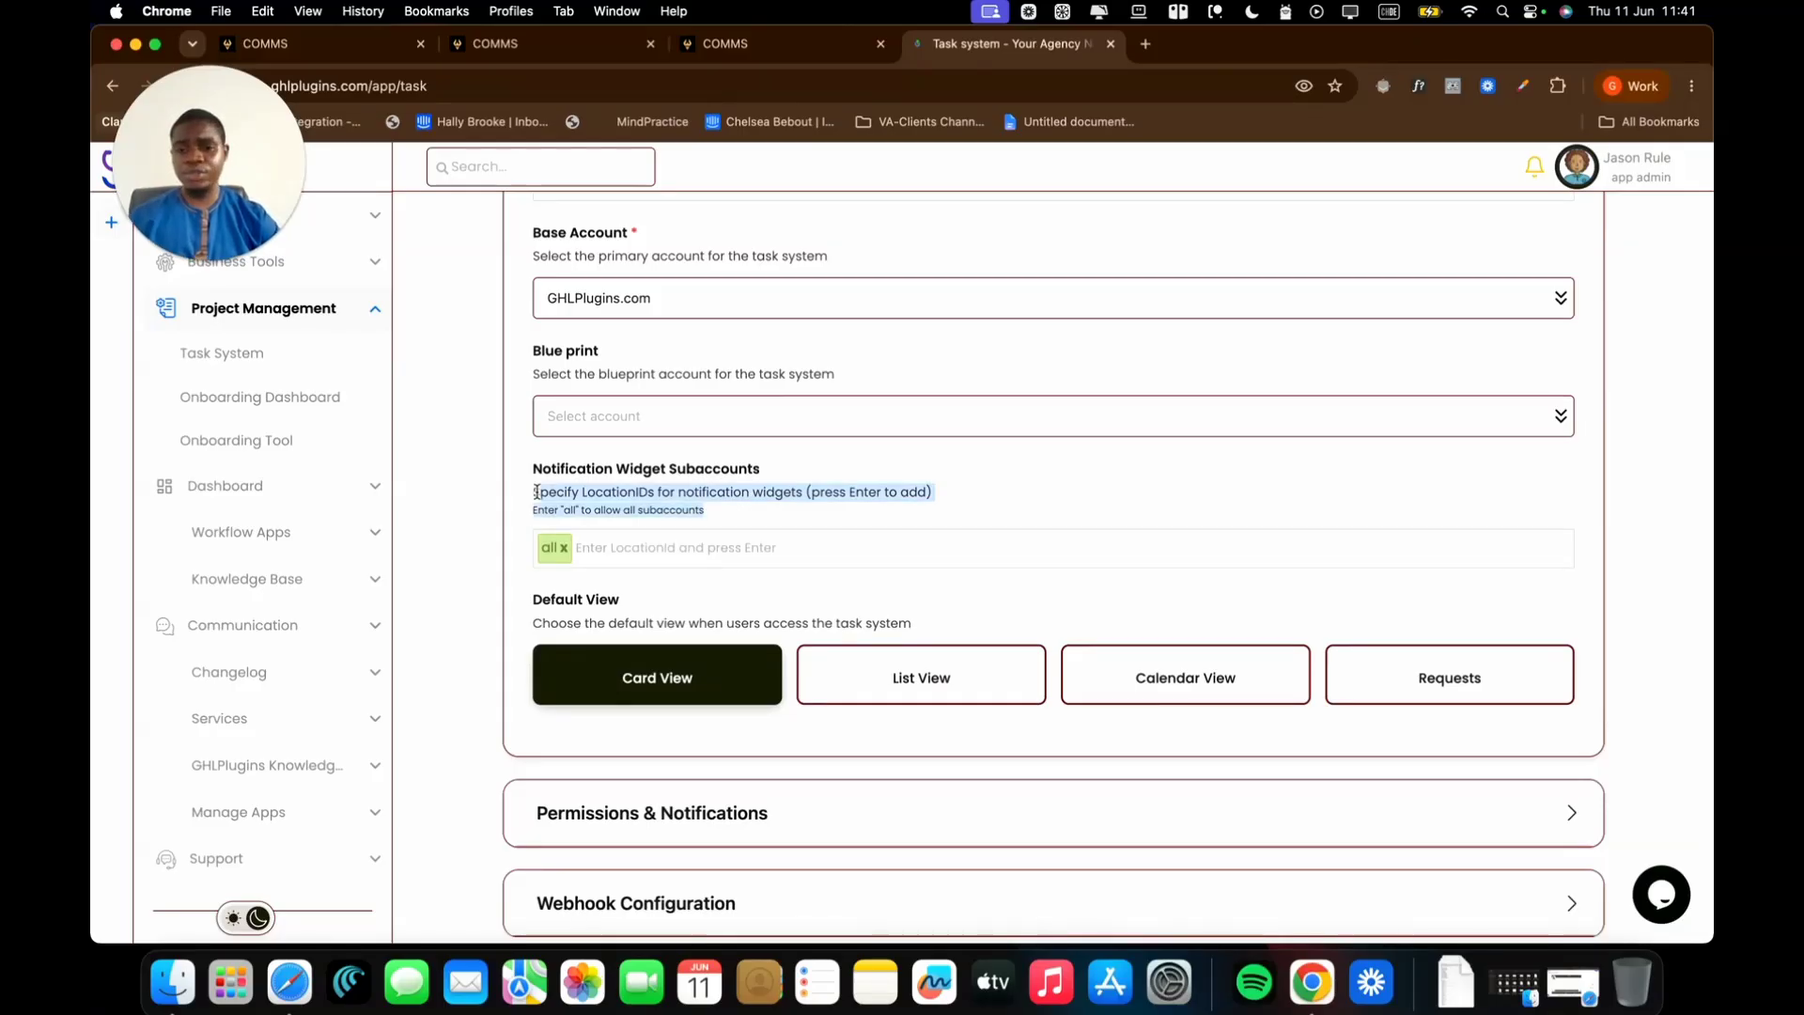
click(537, 492)
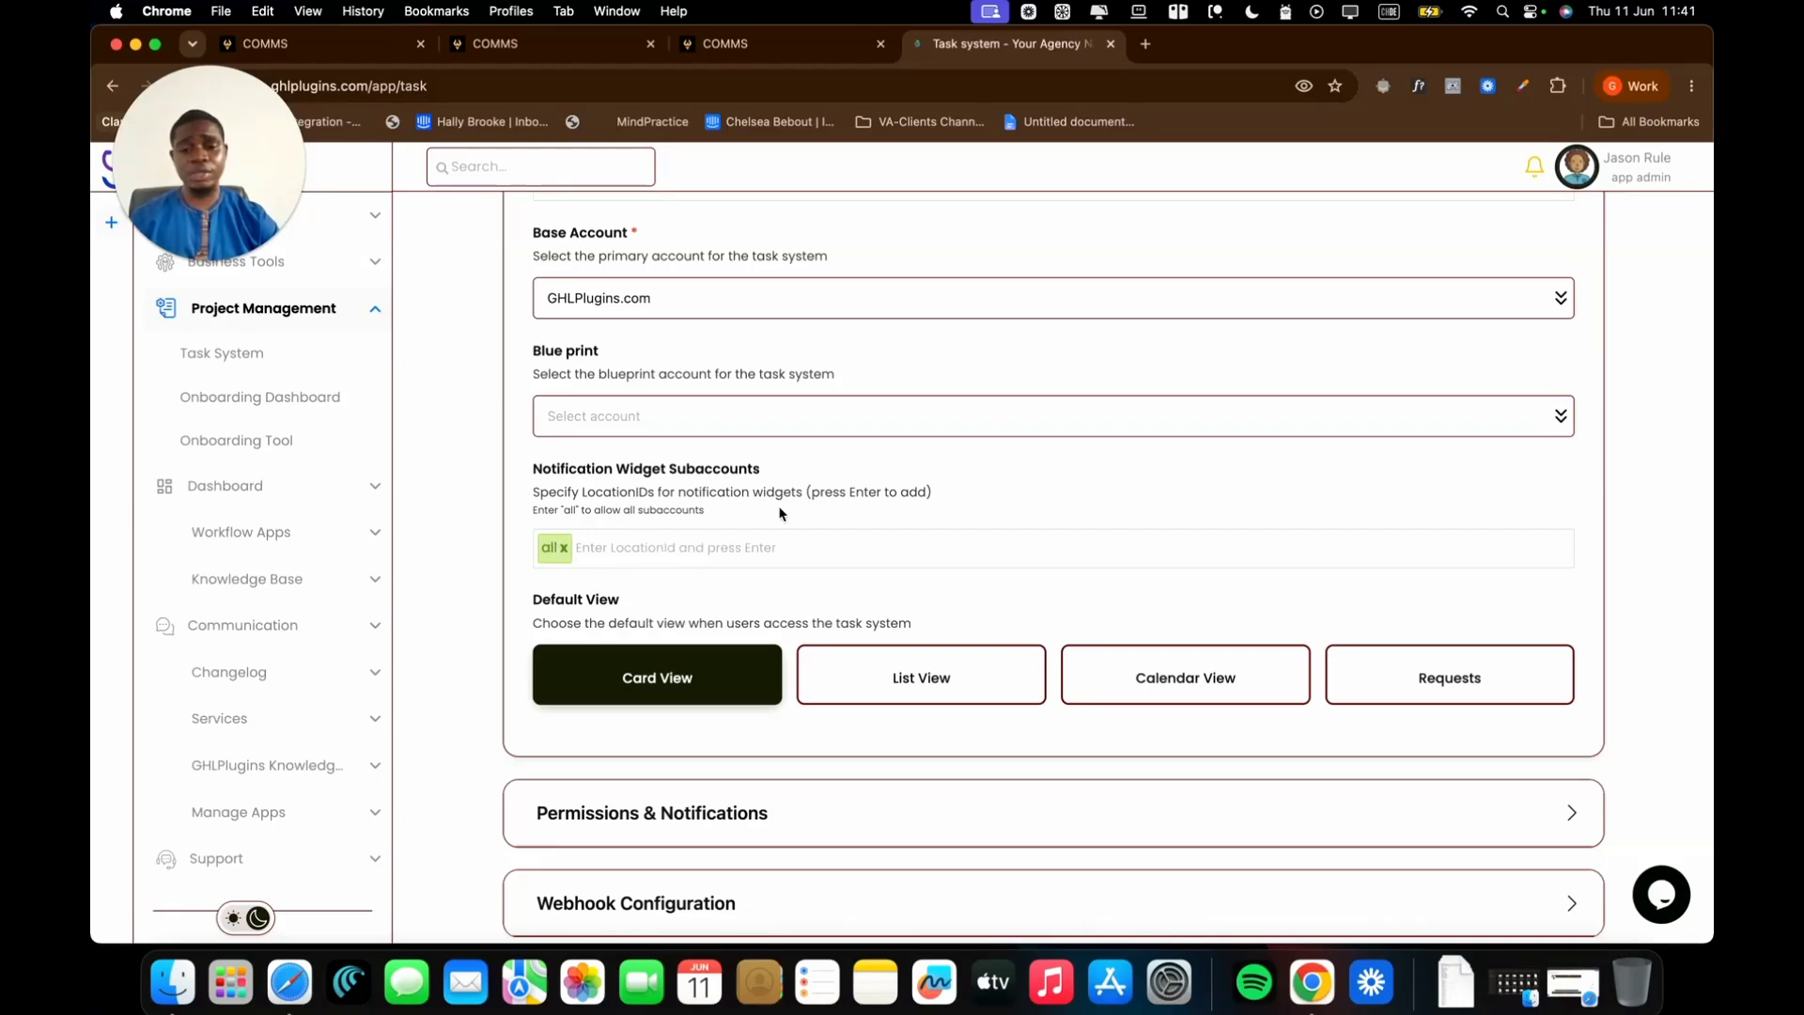
scroll(780, 514, down, 2)
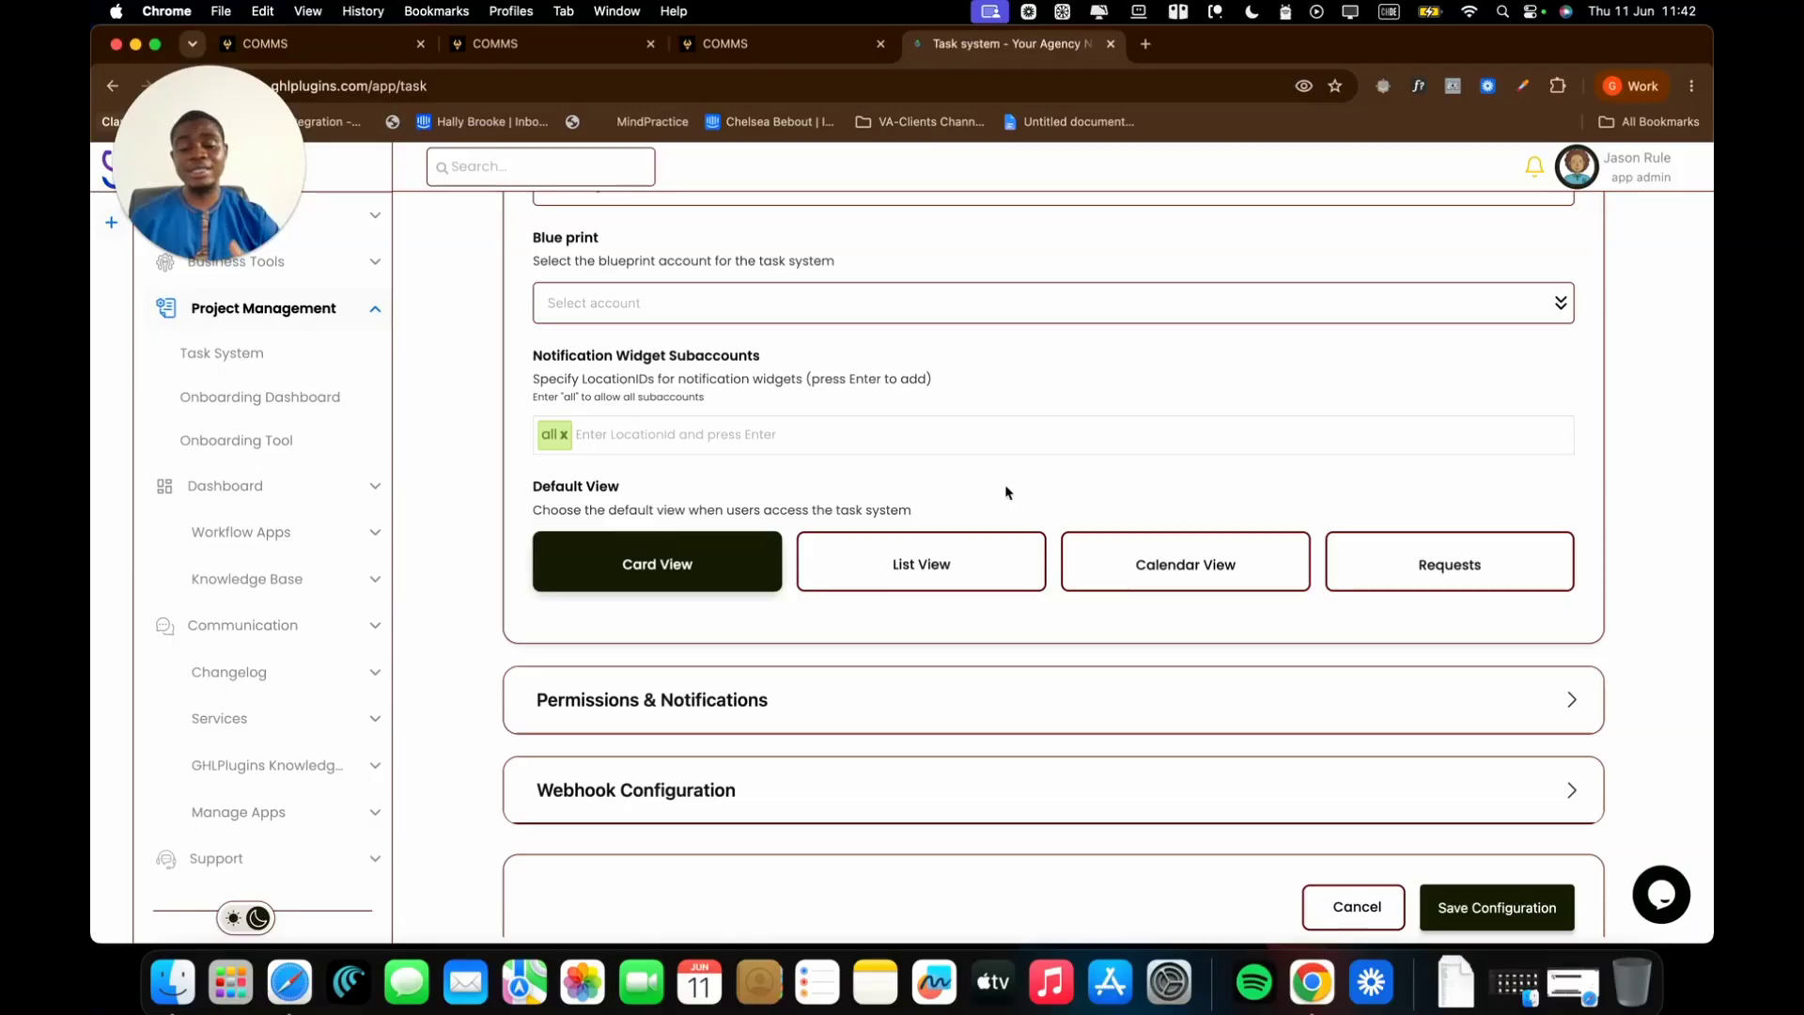
Collapse General Settings, expand Permissions & Notifications and review its permission and email notification options
scroll(1631, 582, up, 10)
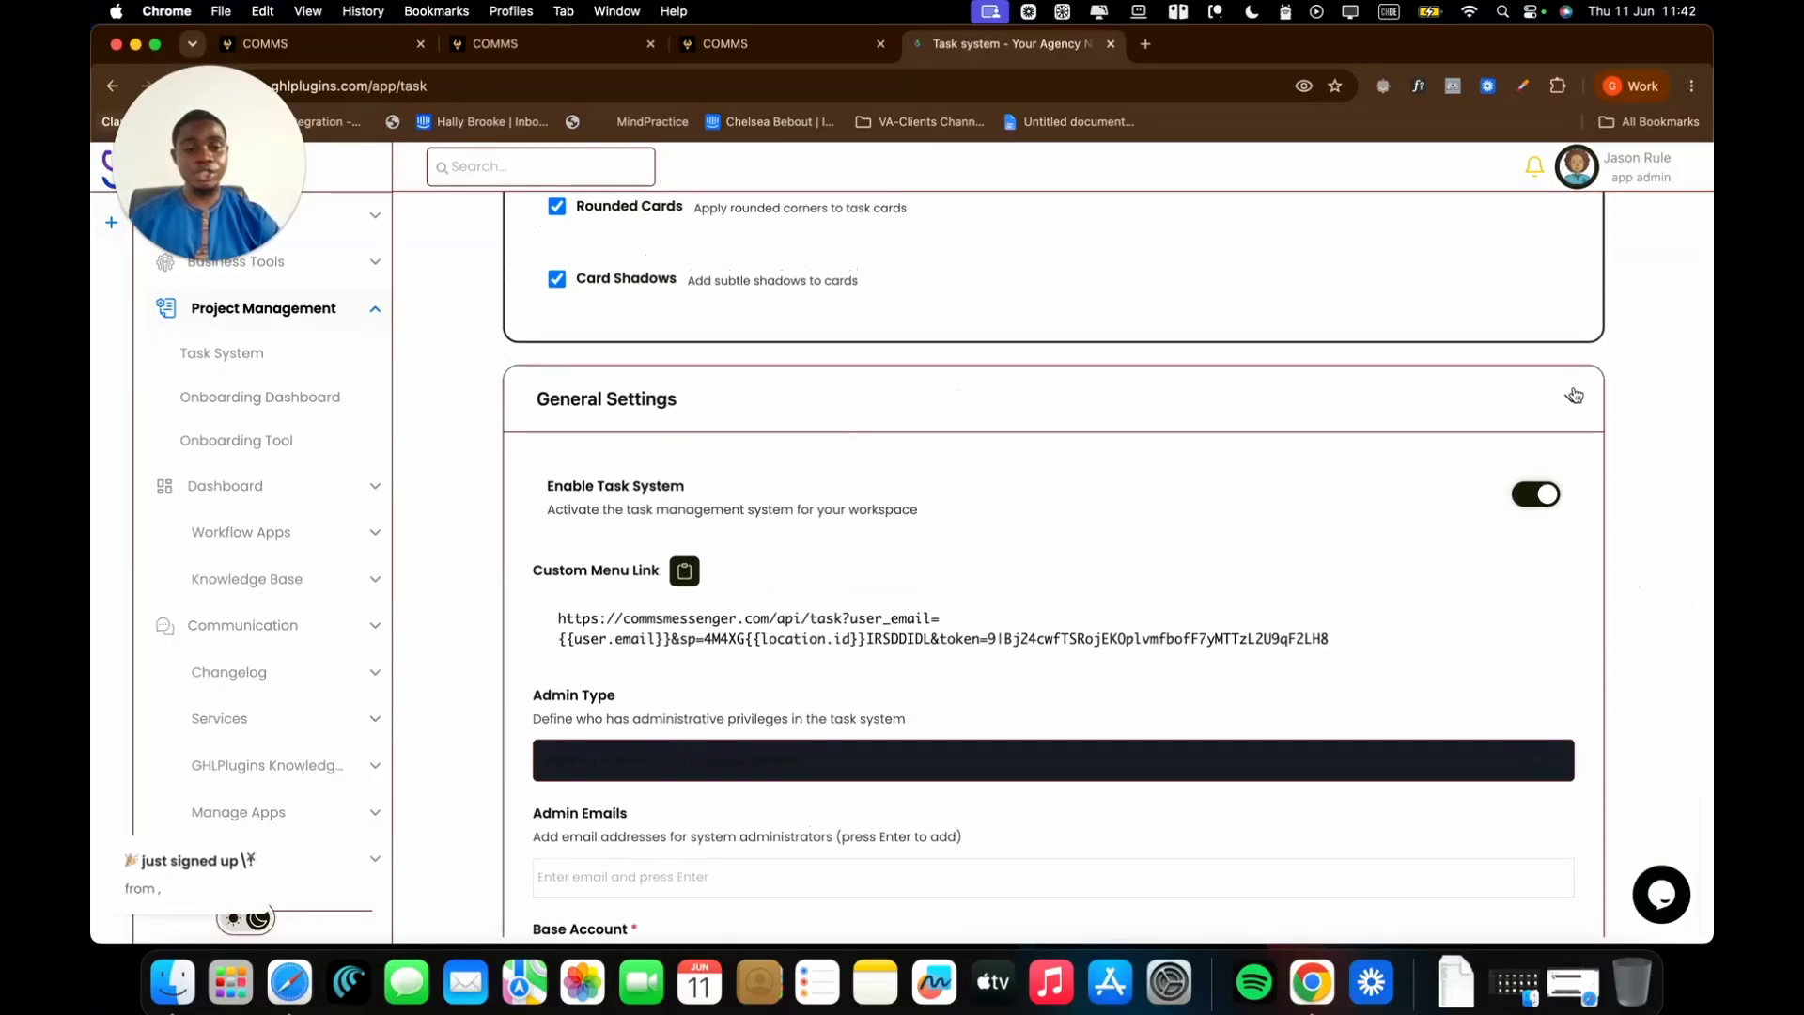
click(1572, 399)
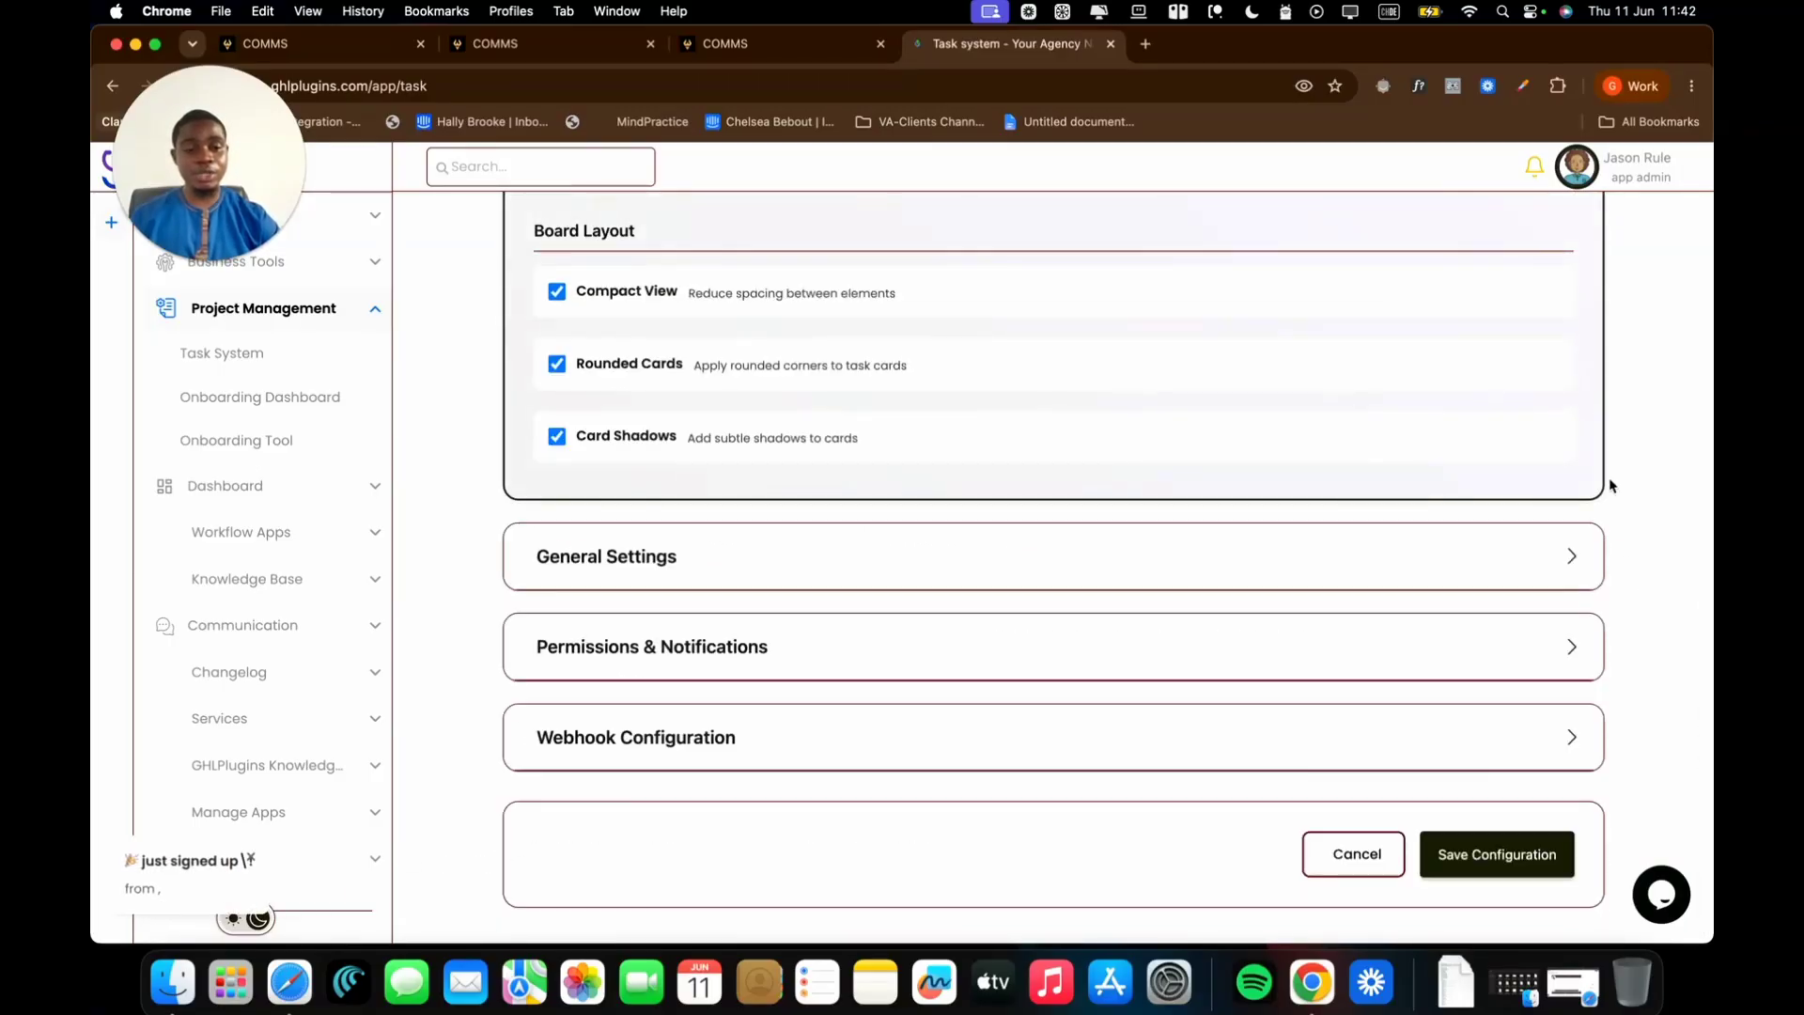
click(1370, 663)
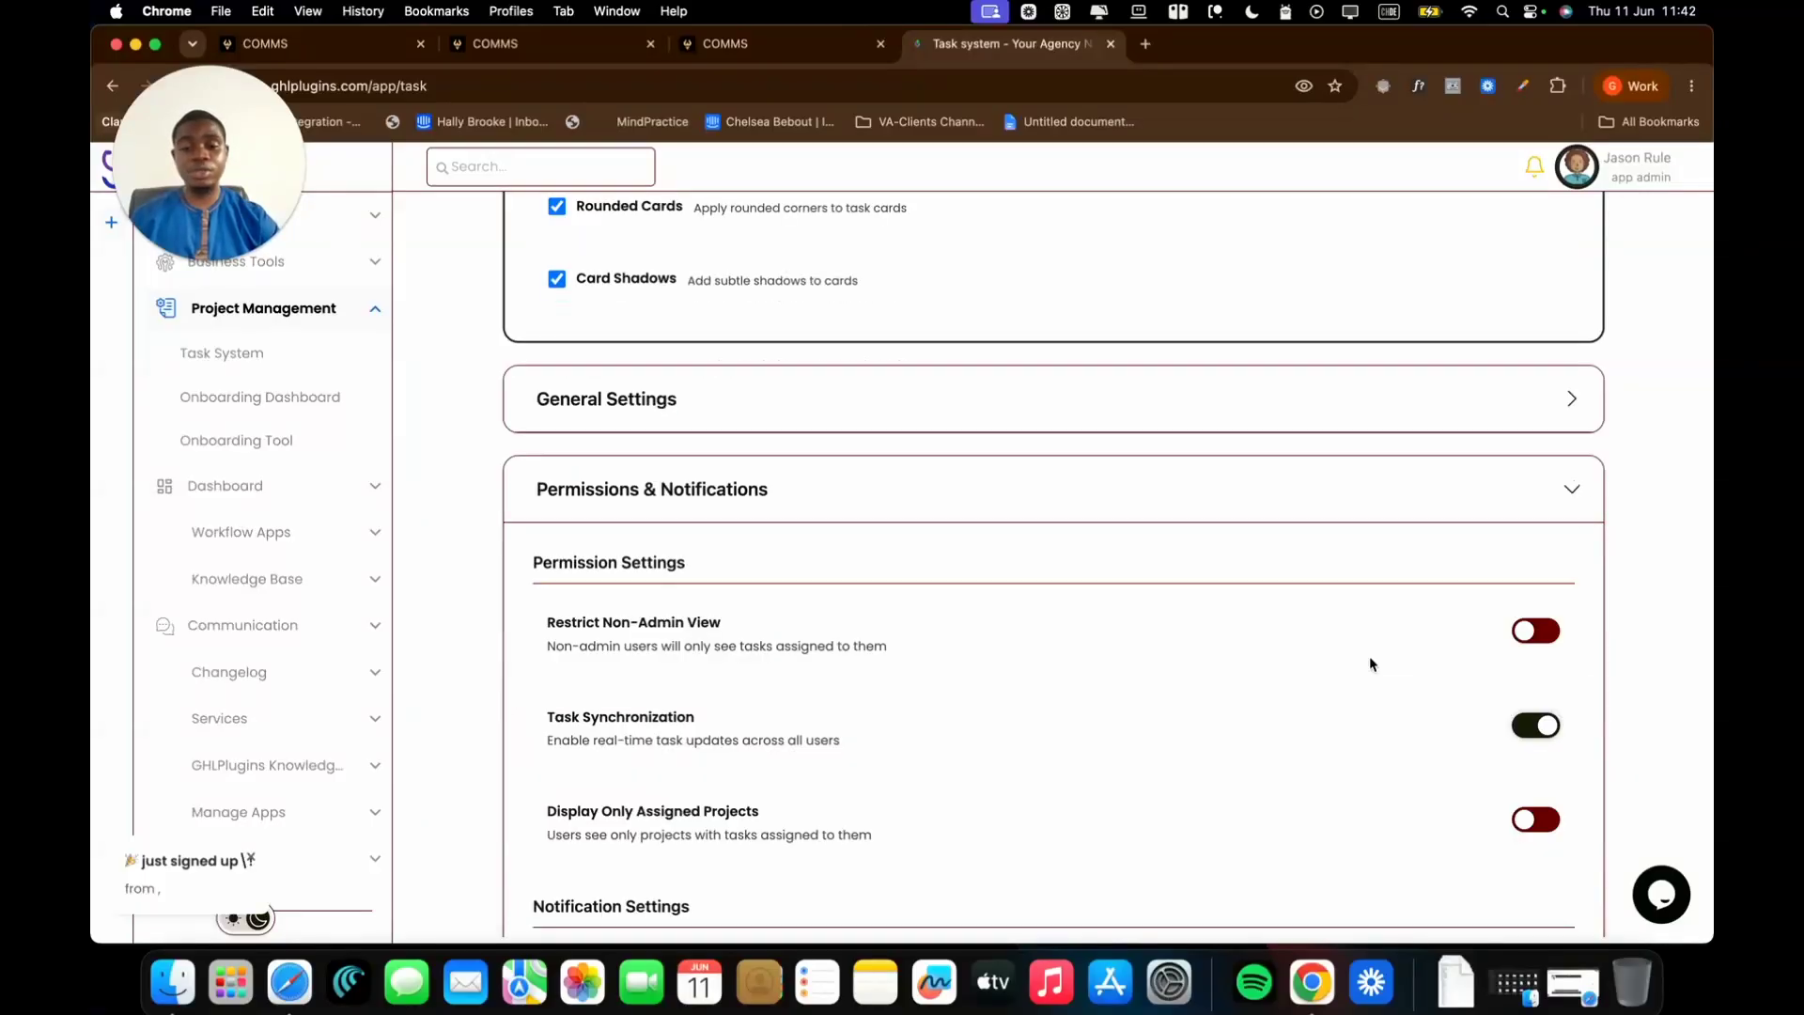
scroll(1370, 663, down, 1)
scroll(1368, 656, down, 2)
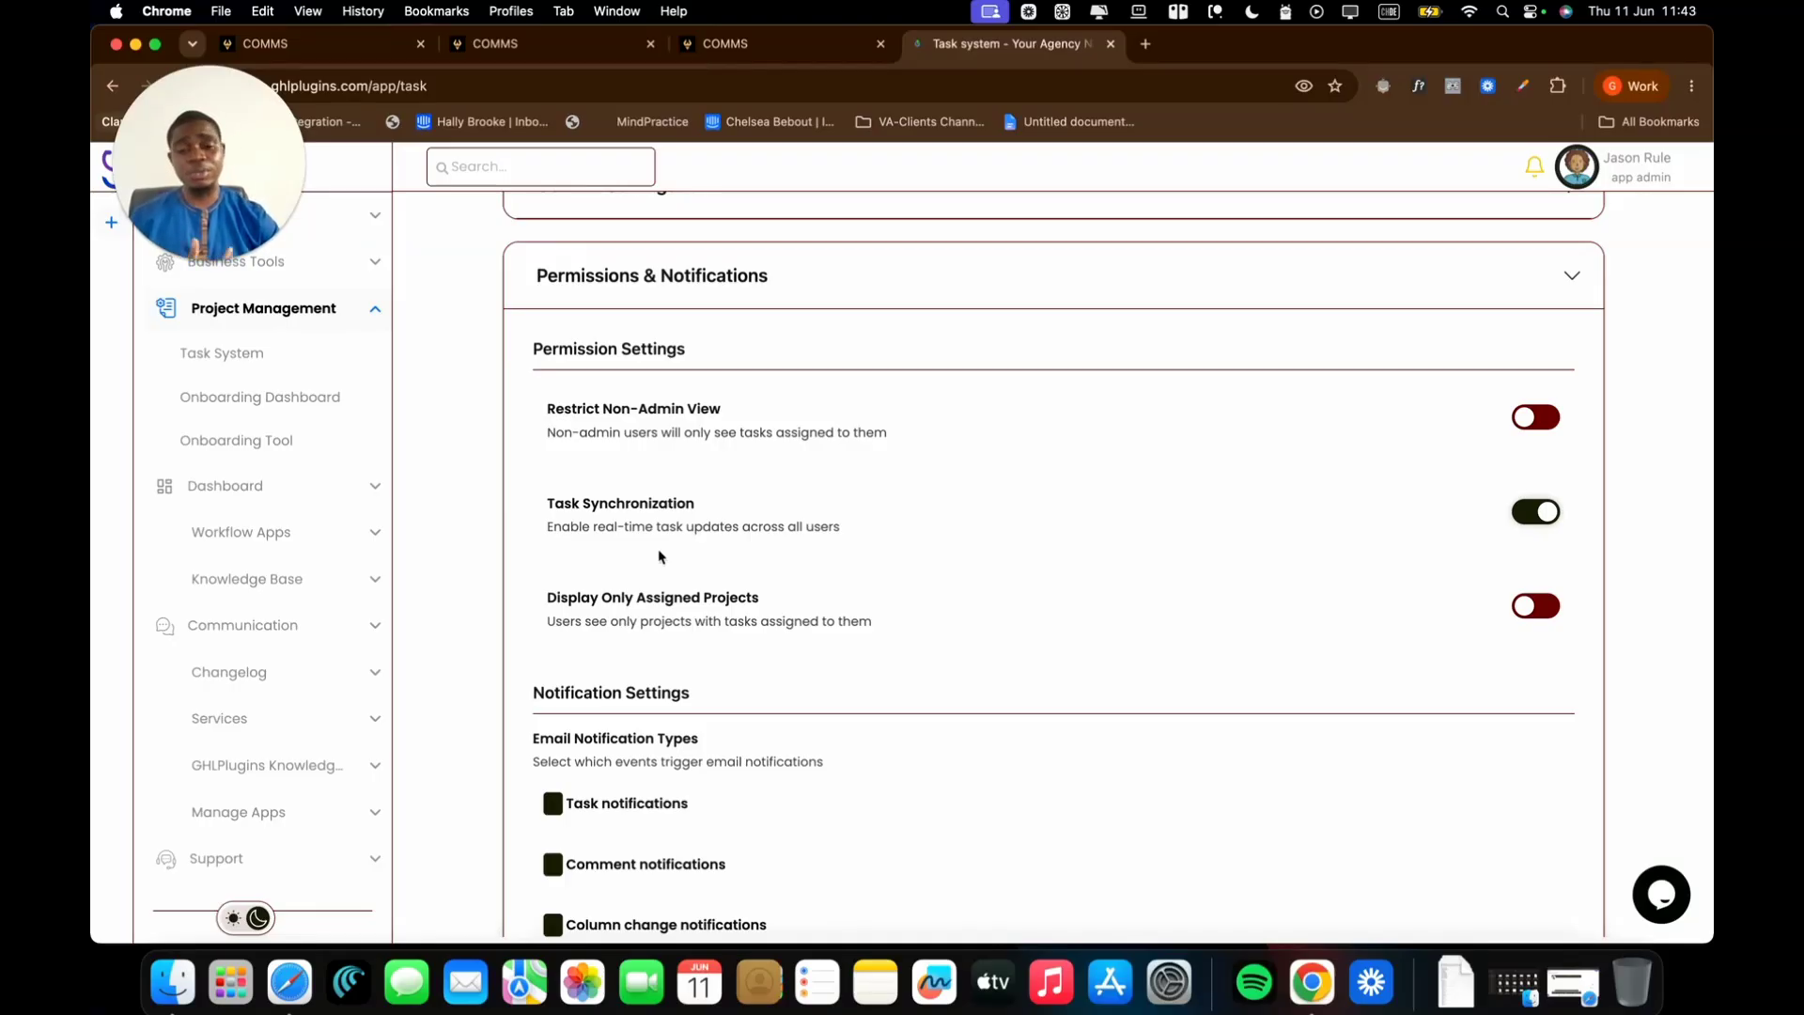
Read through the permission options, email notification types, user and admin notifications, and Logger Date Format without changing them
scroll(765, 566, down, 1)
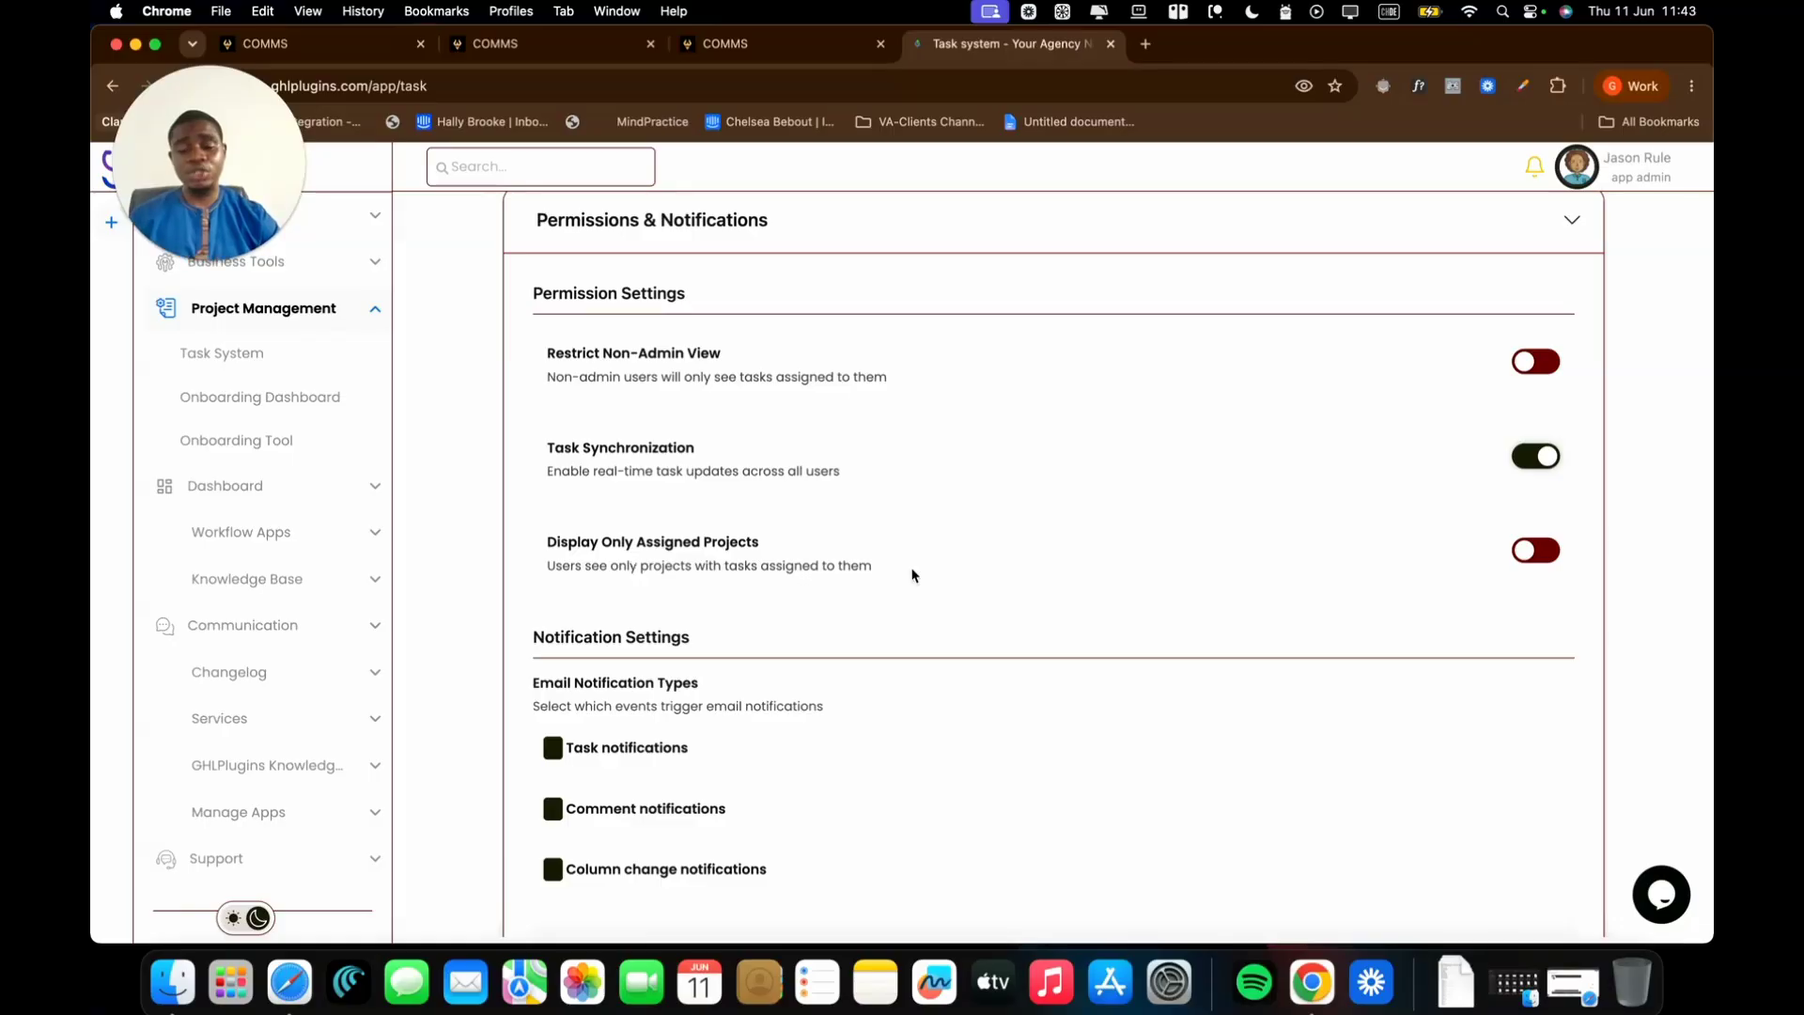
scroll(911, 573, down, 1)
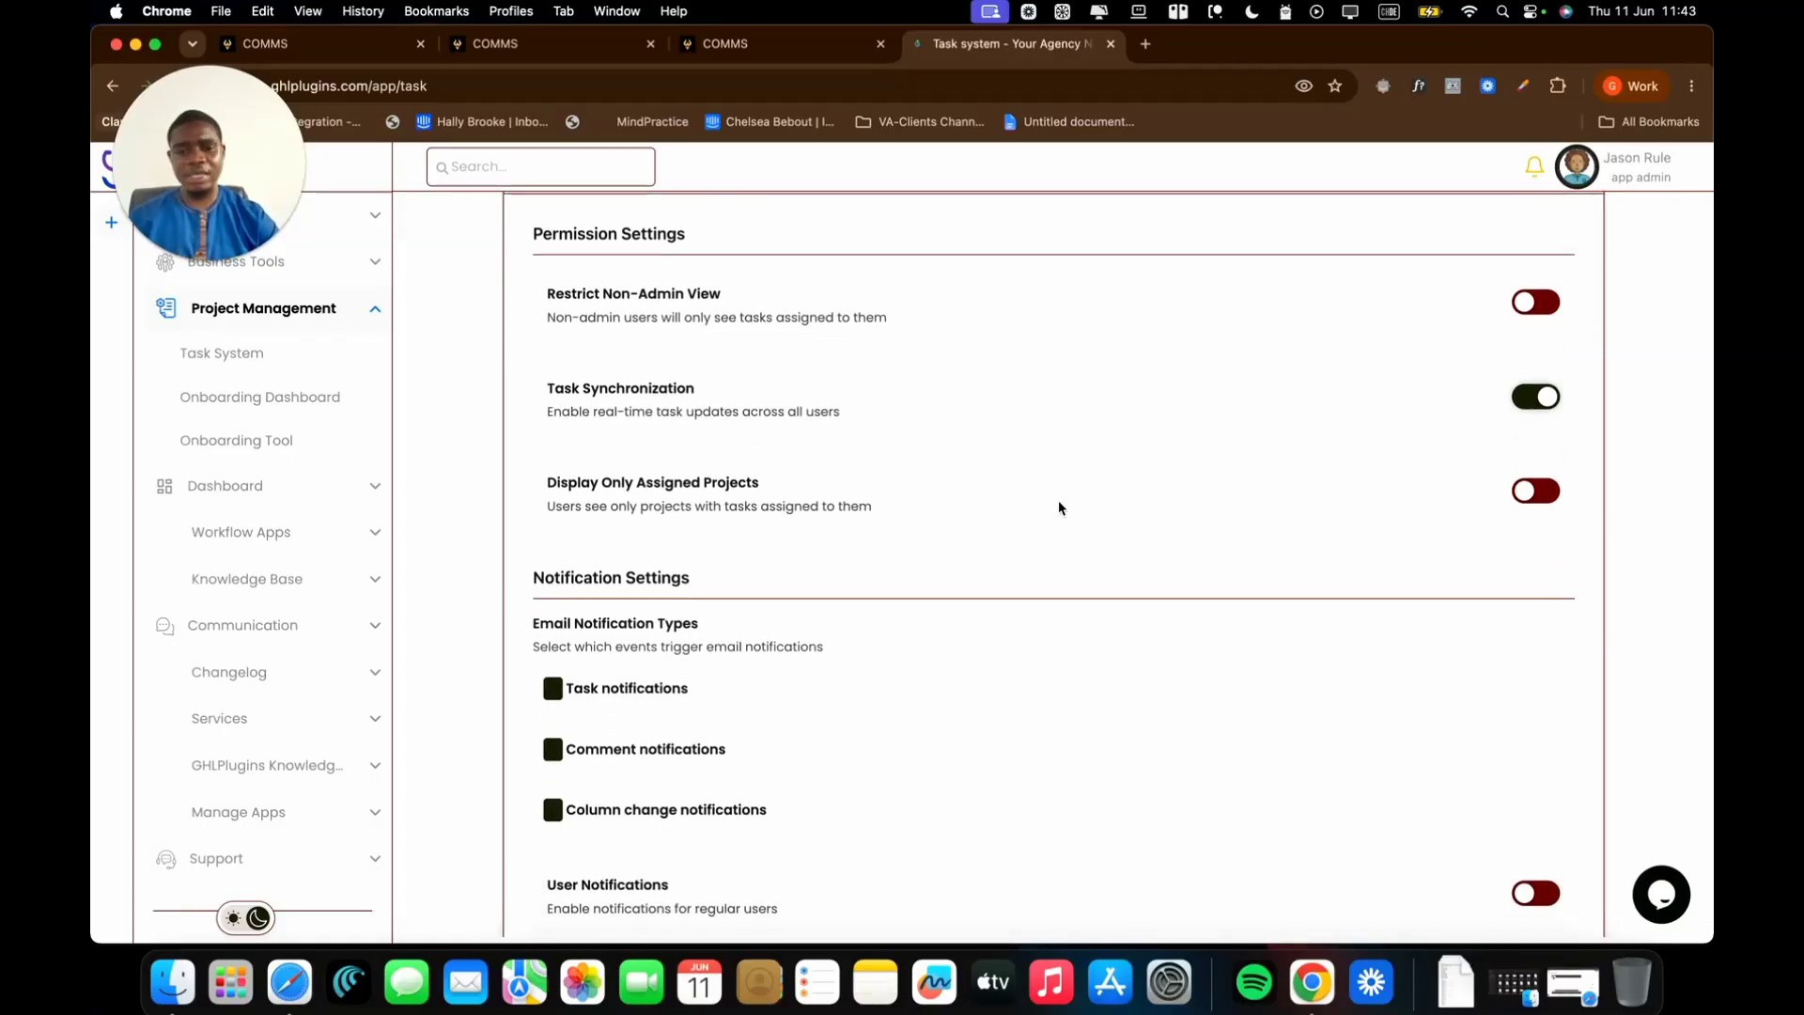
scroll(1058, 508, down, 1)
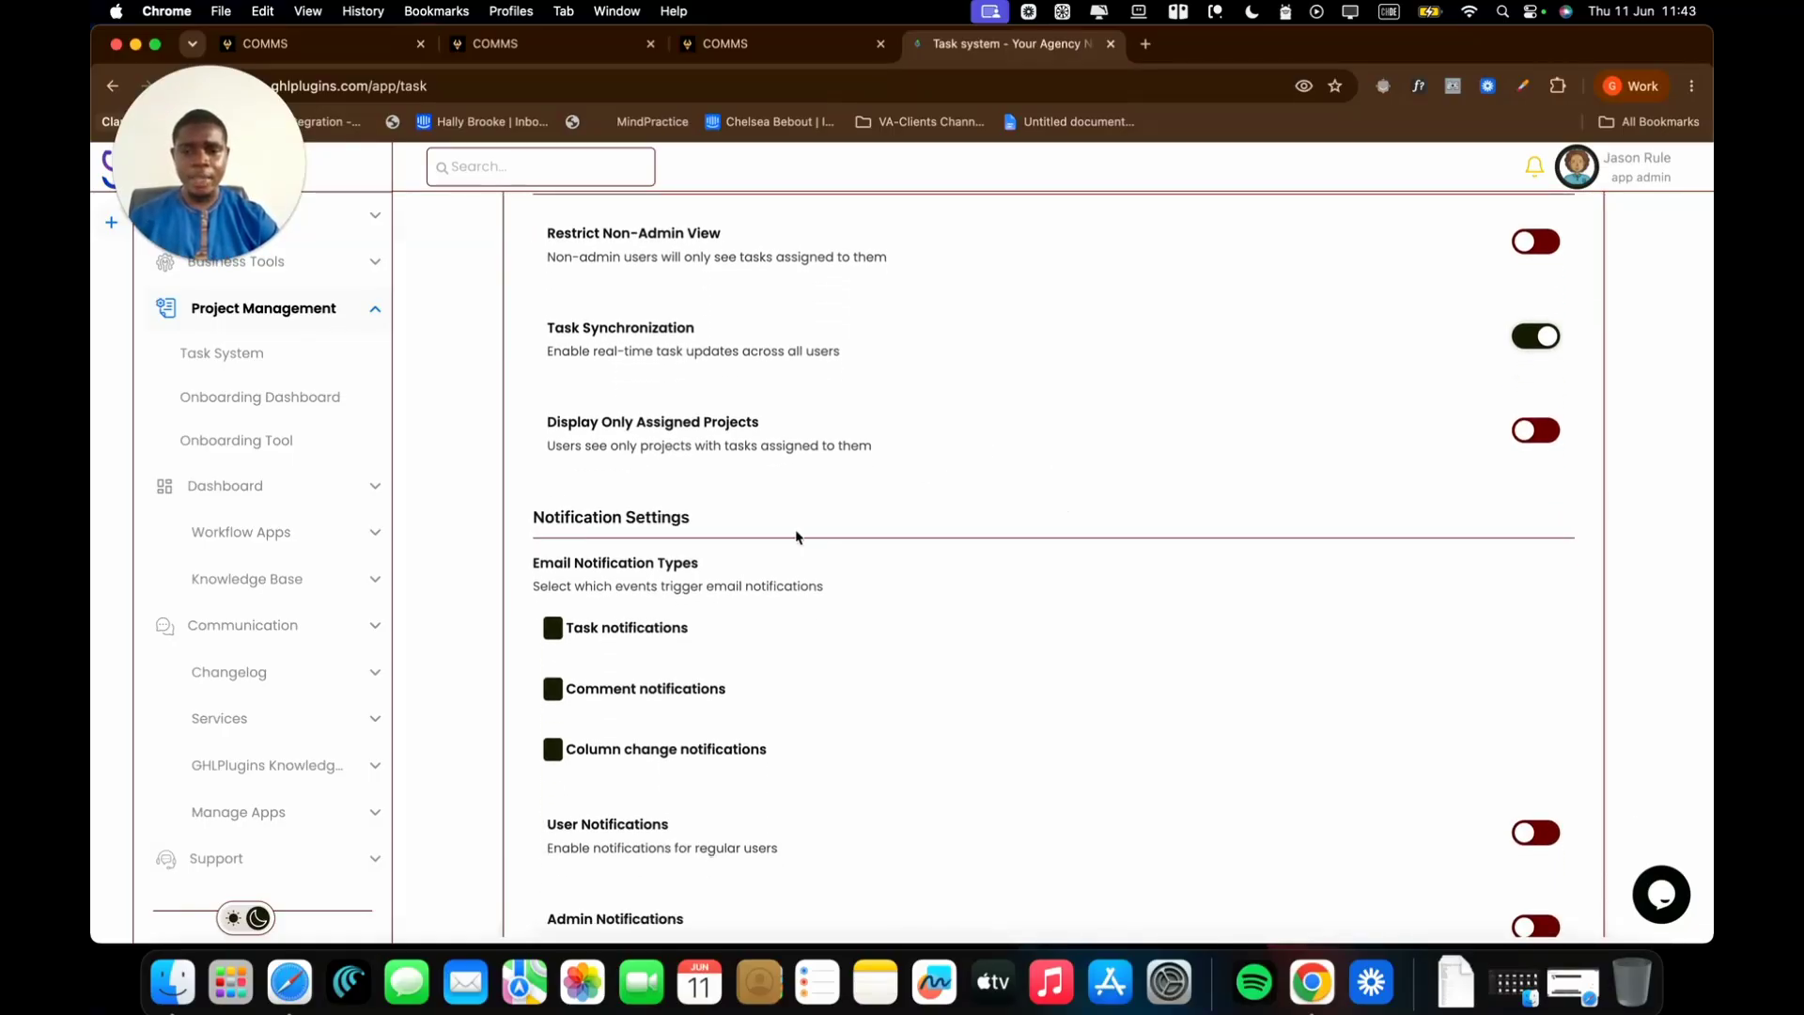
scroll(594, 528, down, 1)
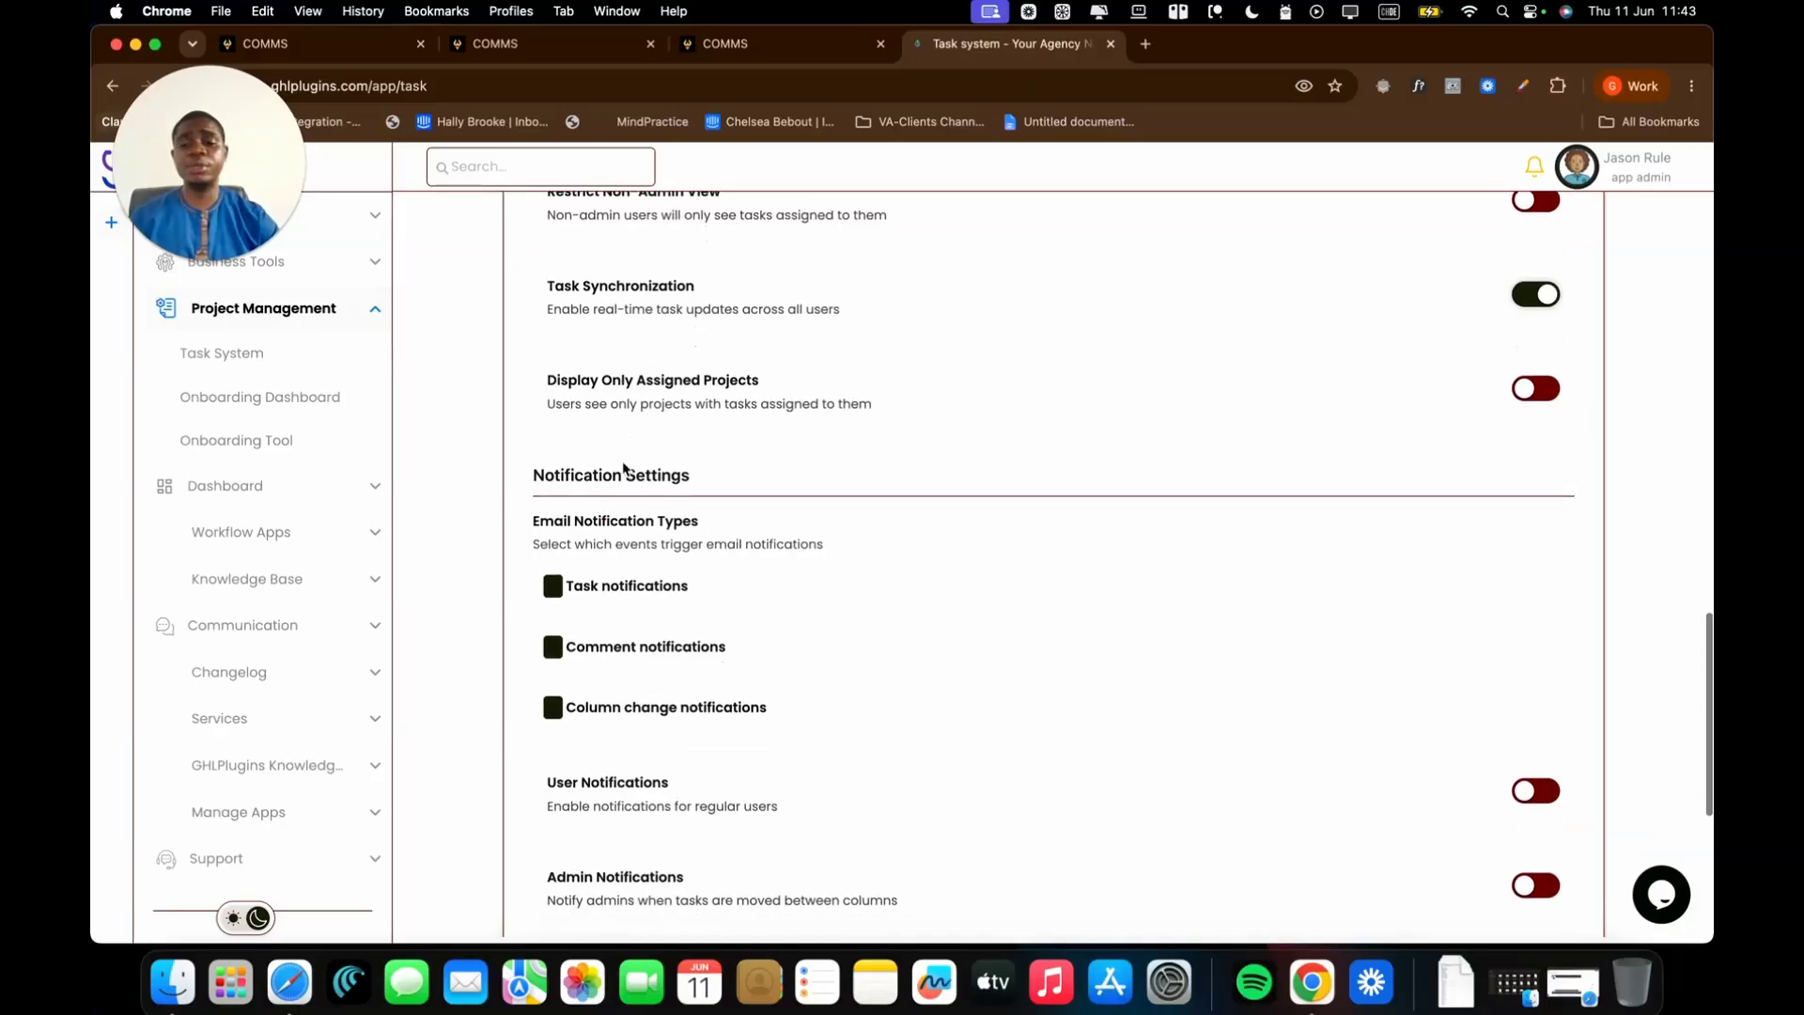
scroll(870, 531, down, 1)
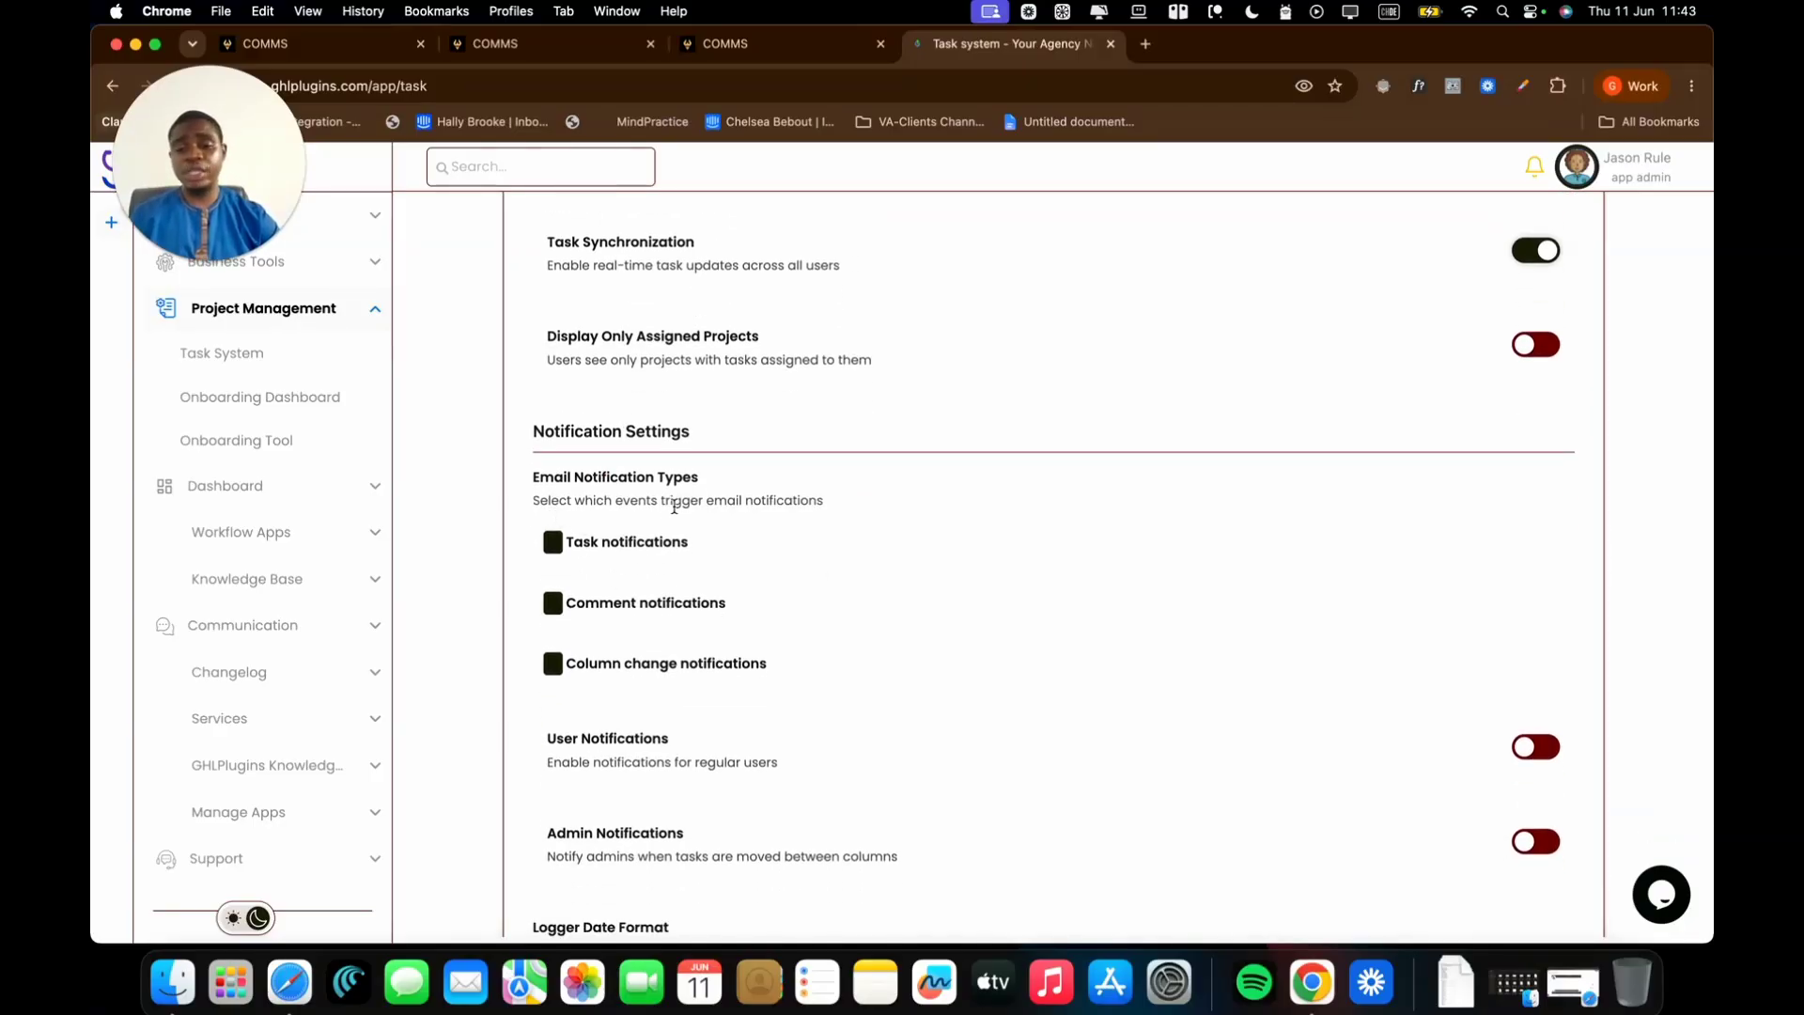
scroll(839, 510, down, 1)
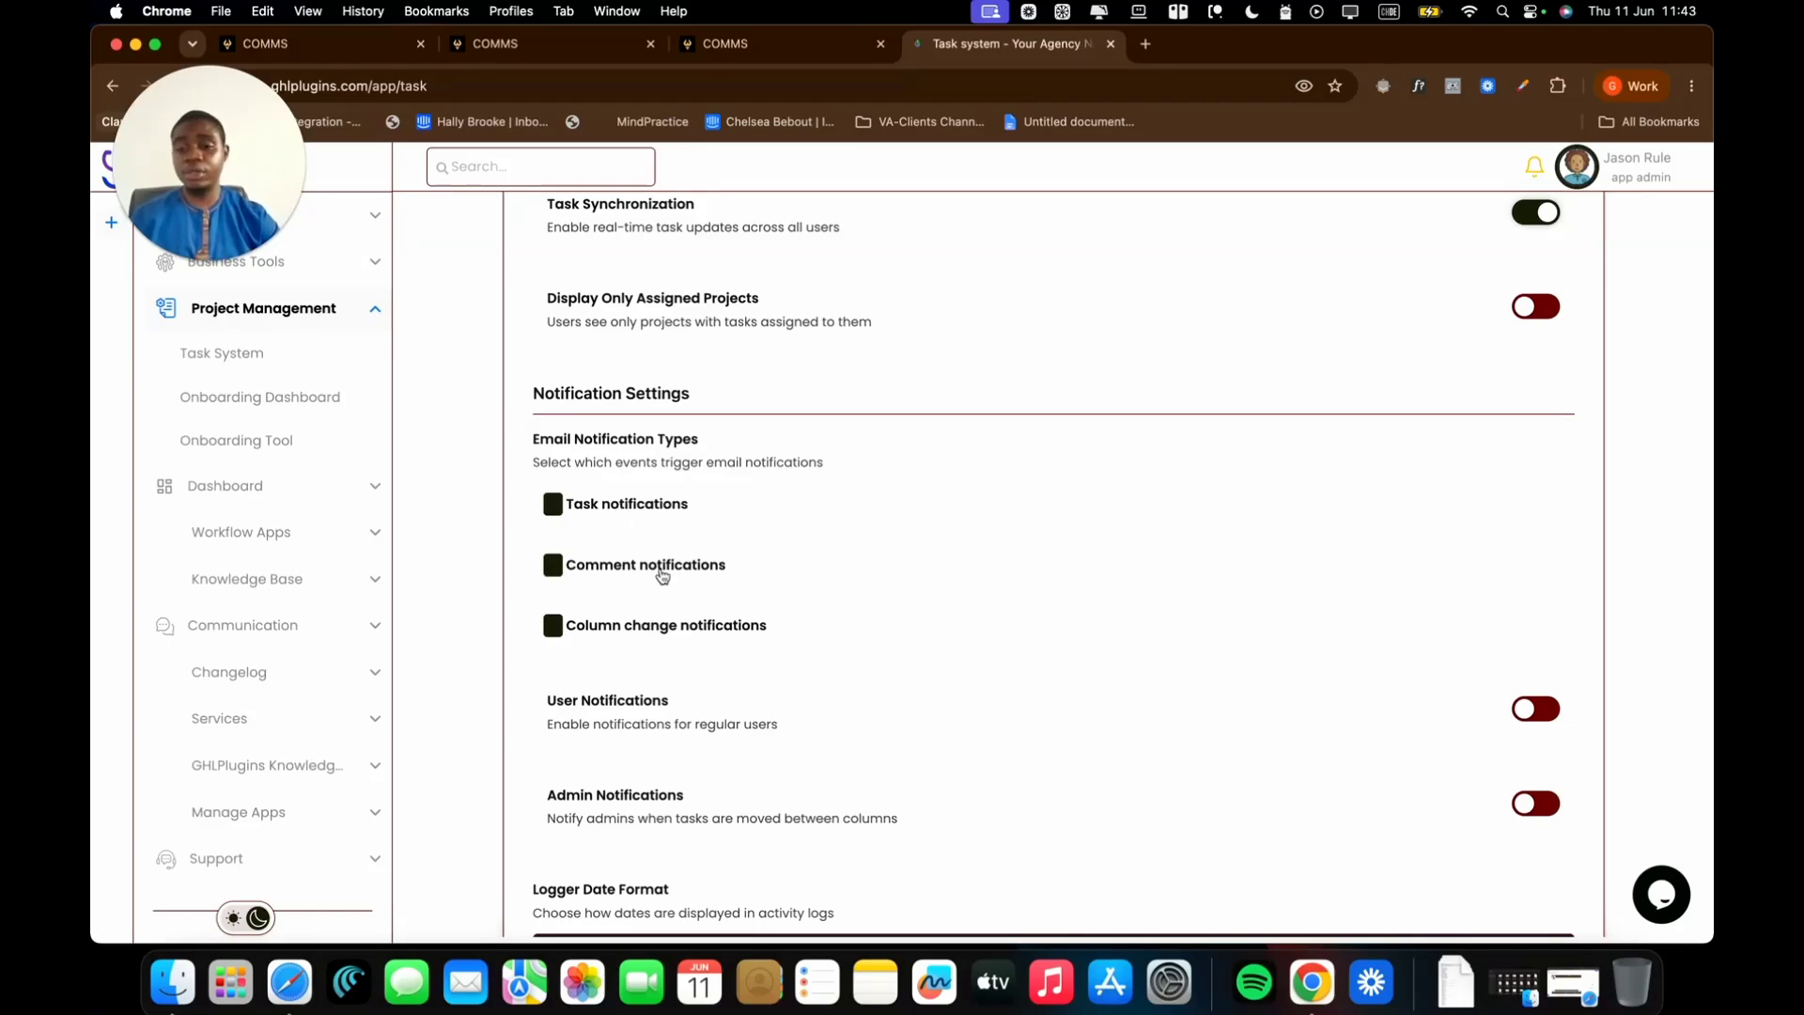
scroll(662, 627, down, 1)
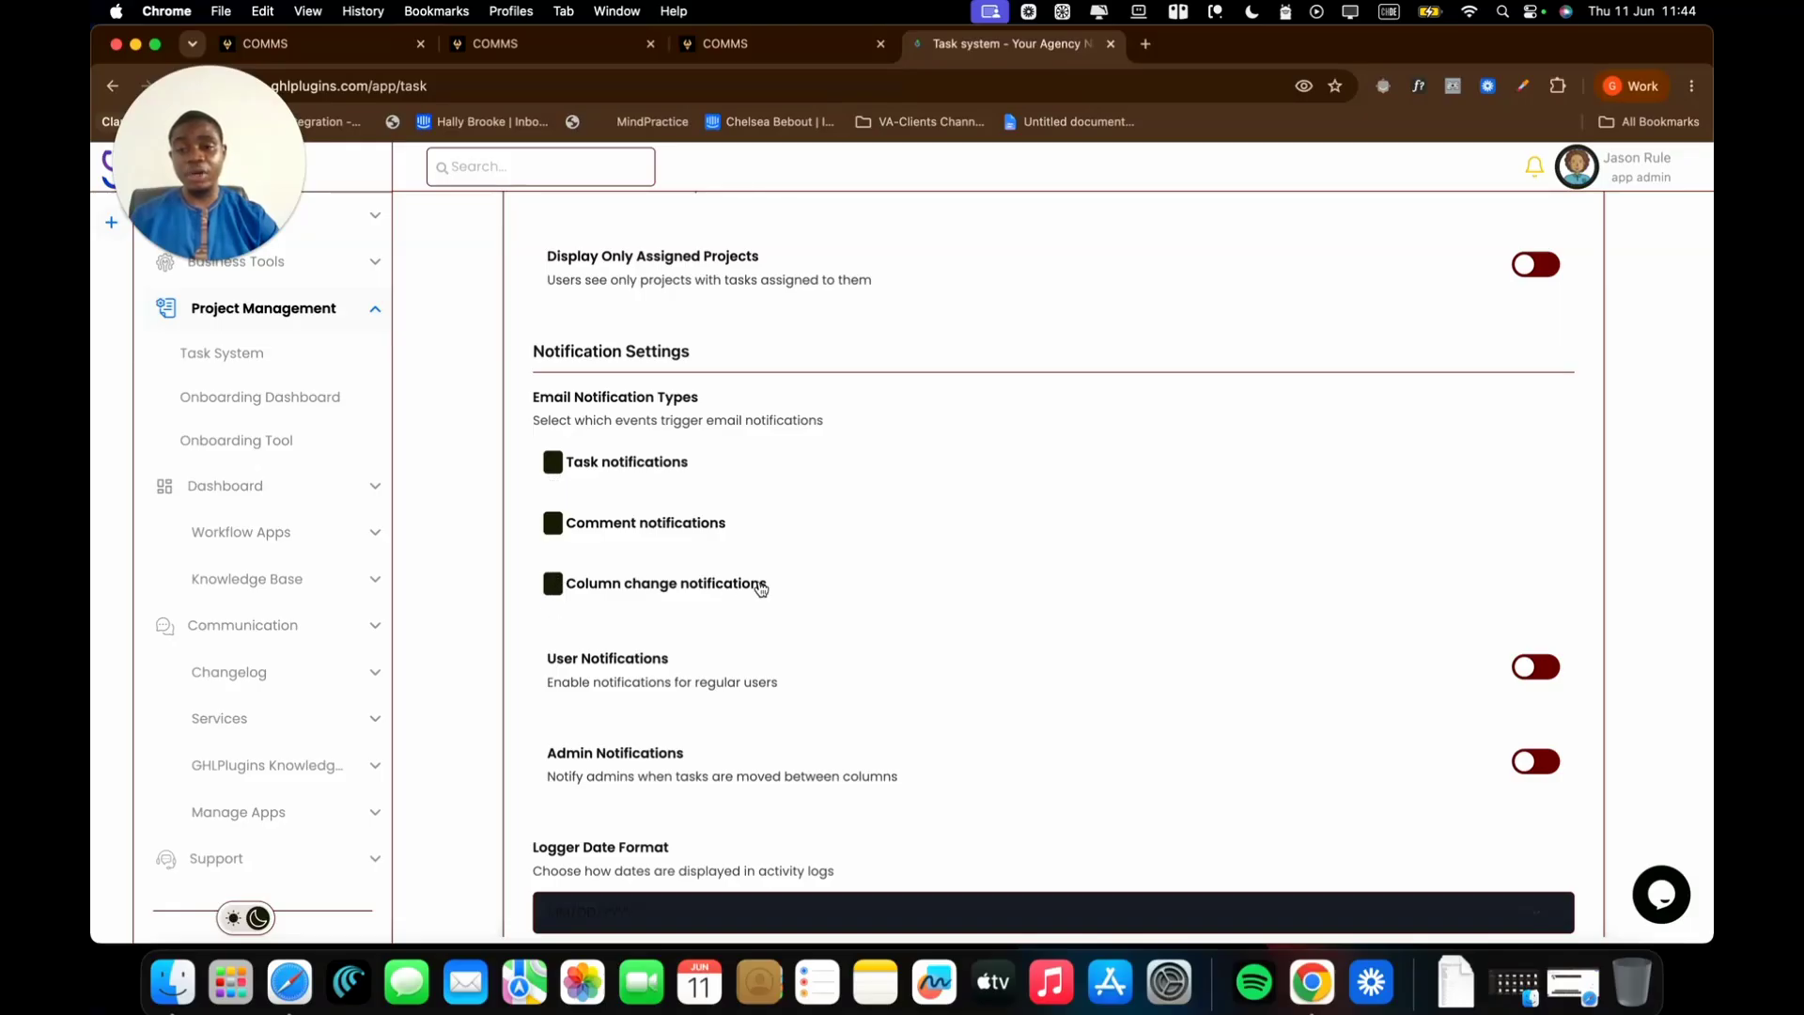
scroll(761, 587, down, 1)
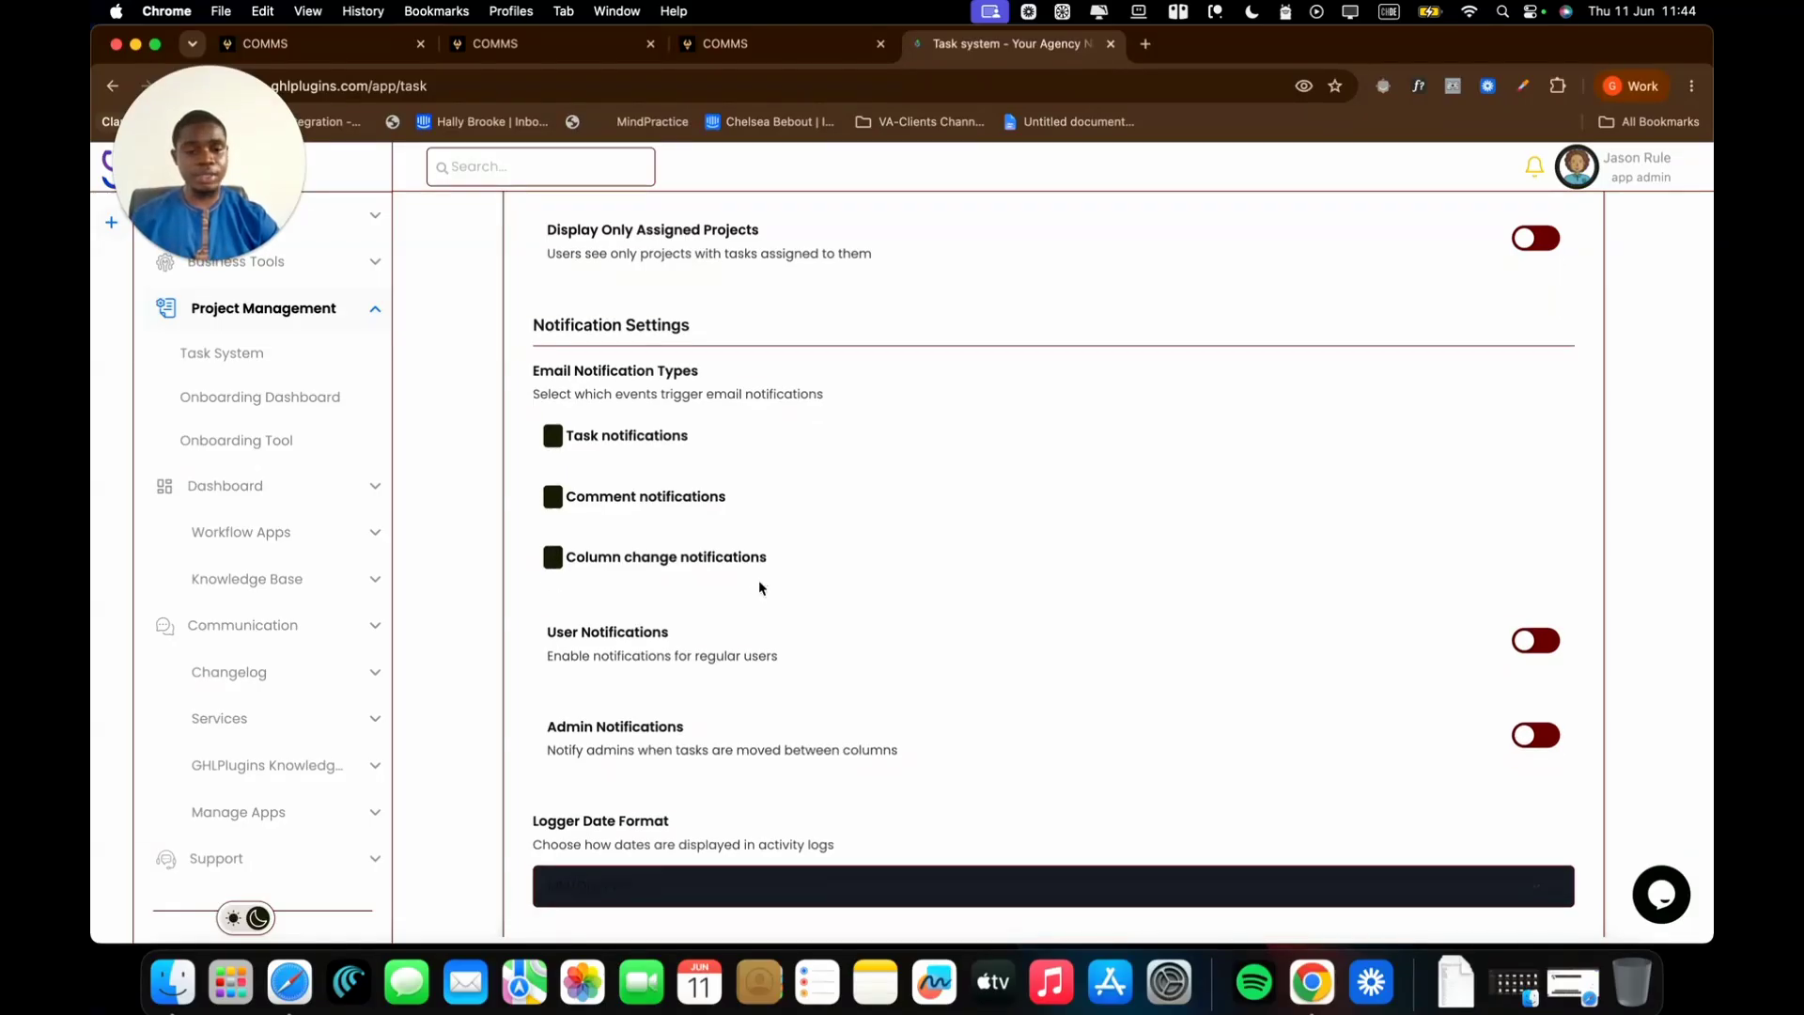
scroll(759, 588, down, 2)
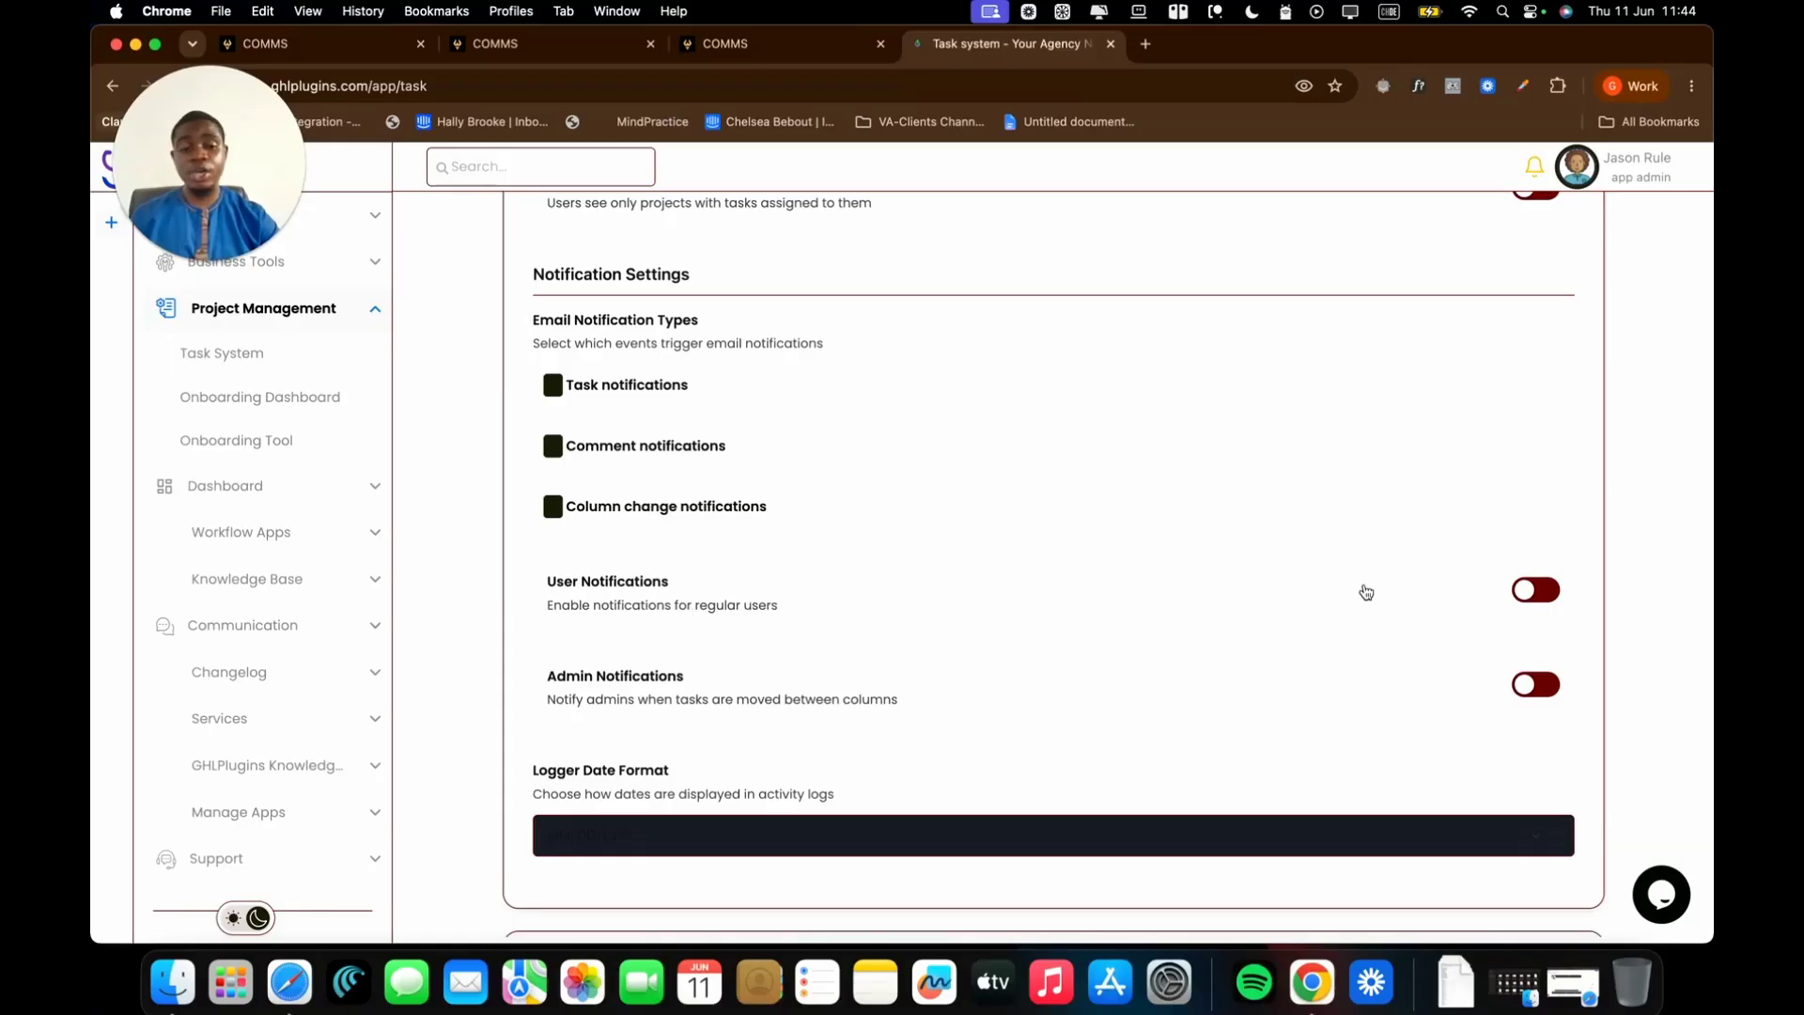
scroll(987, 708, down, 2)
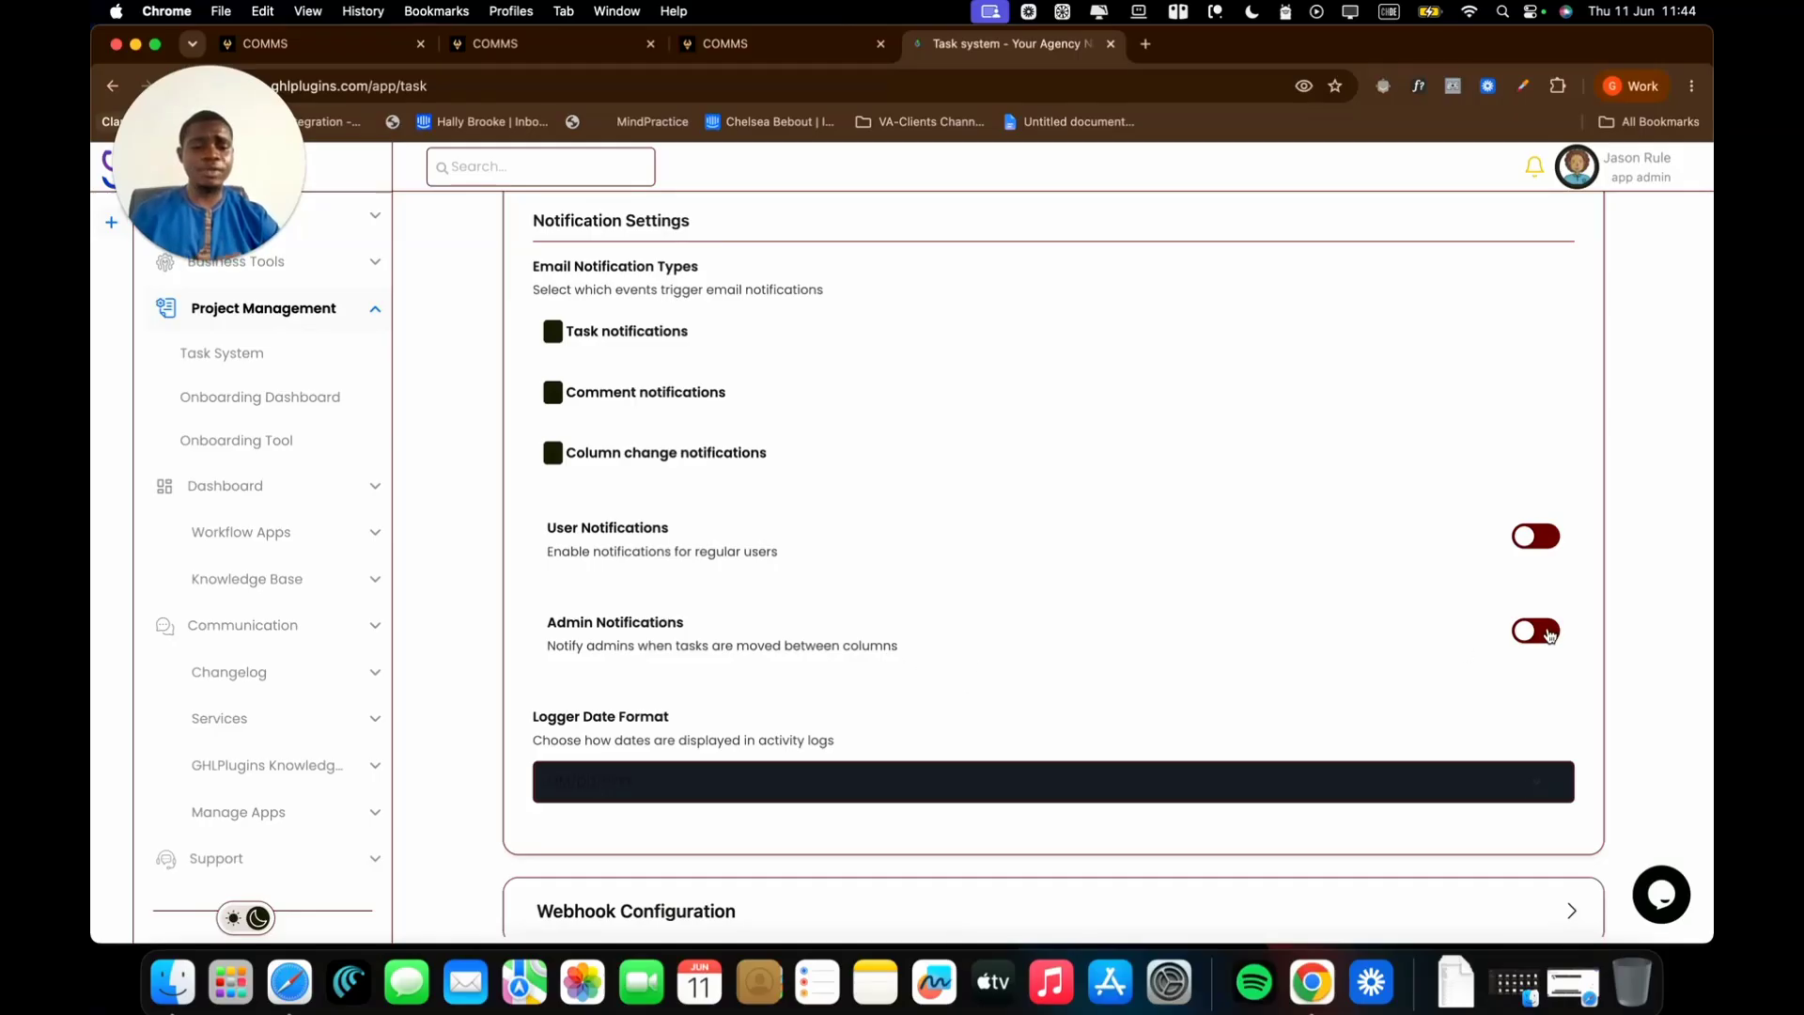
scroll(1200, 645, down, 2)
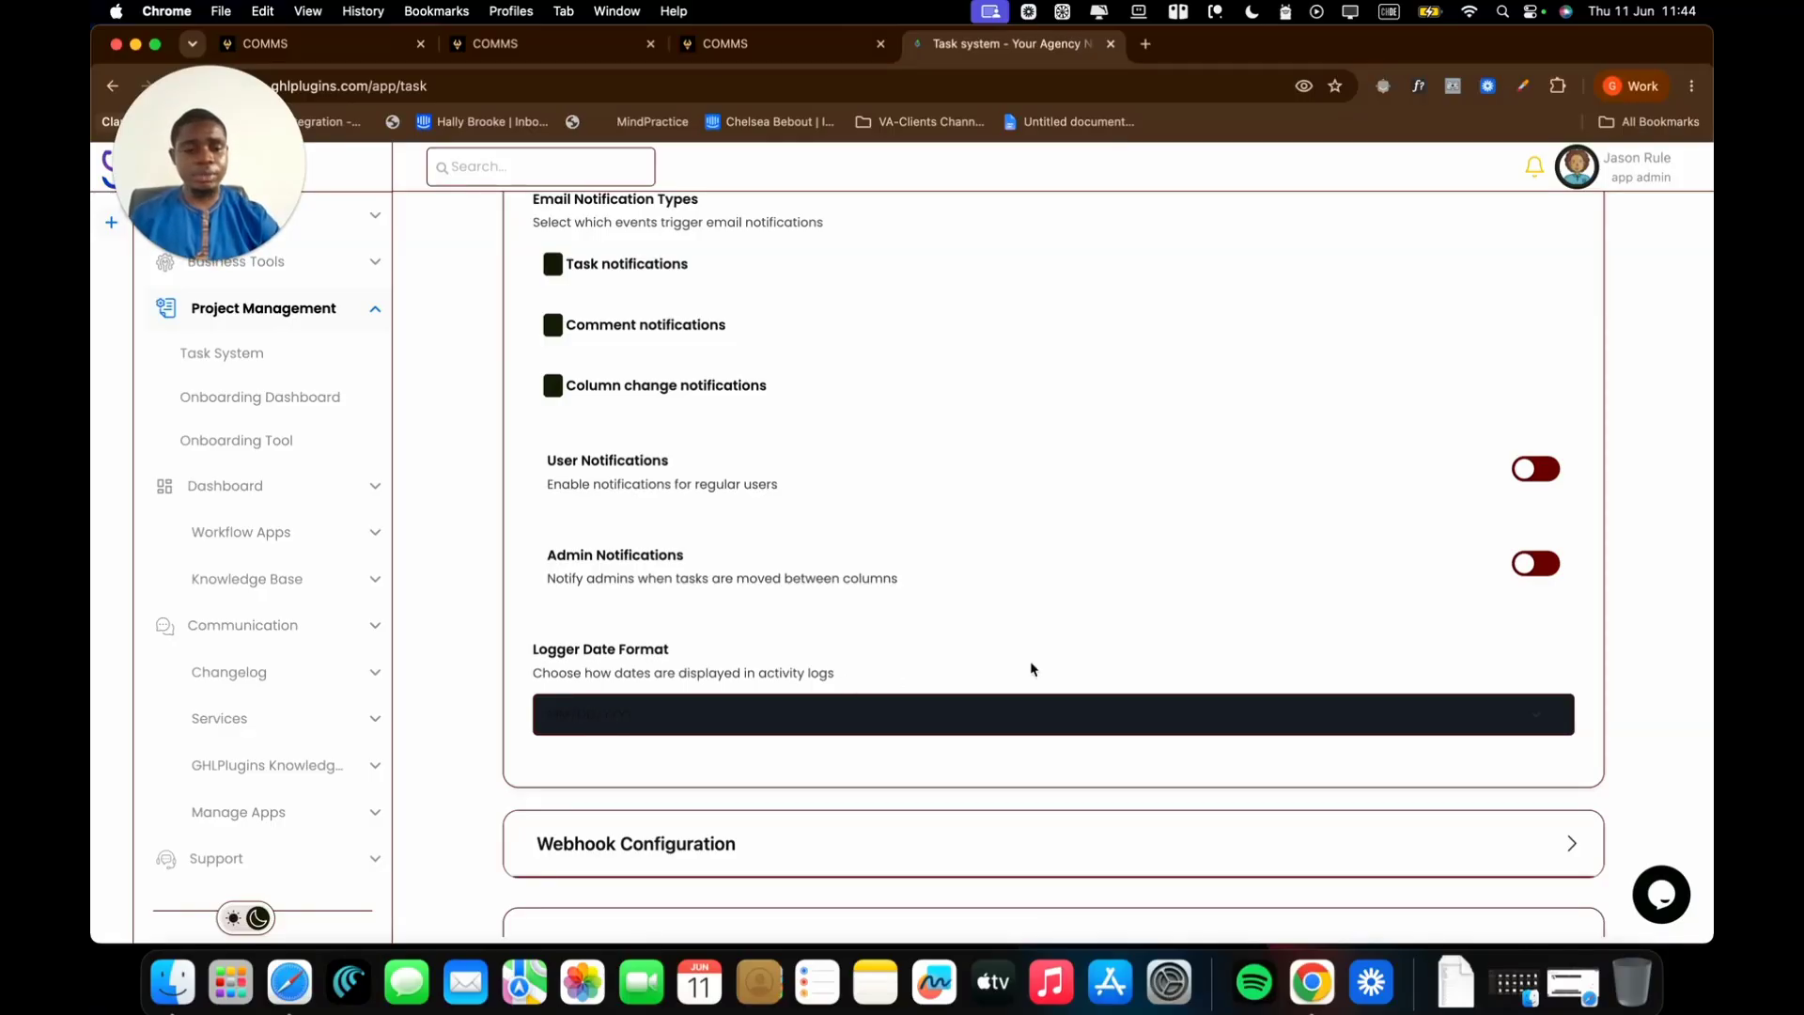
Collapse Permissions & Notifications, expand Webhook Configuration, and briefly enable webhooks to examine the URL, scopes and payload sample options
scroll(1620, 569, up, 8)
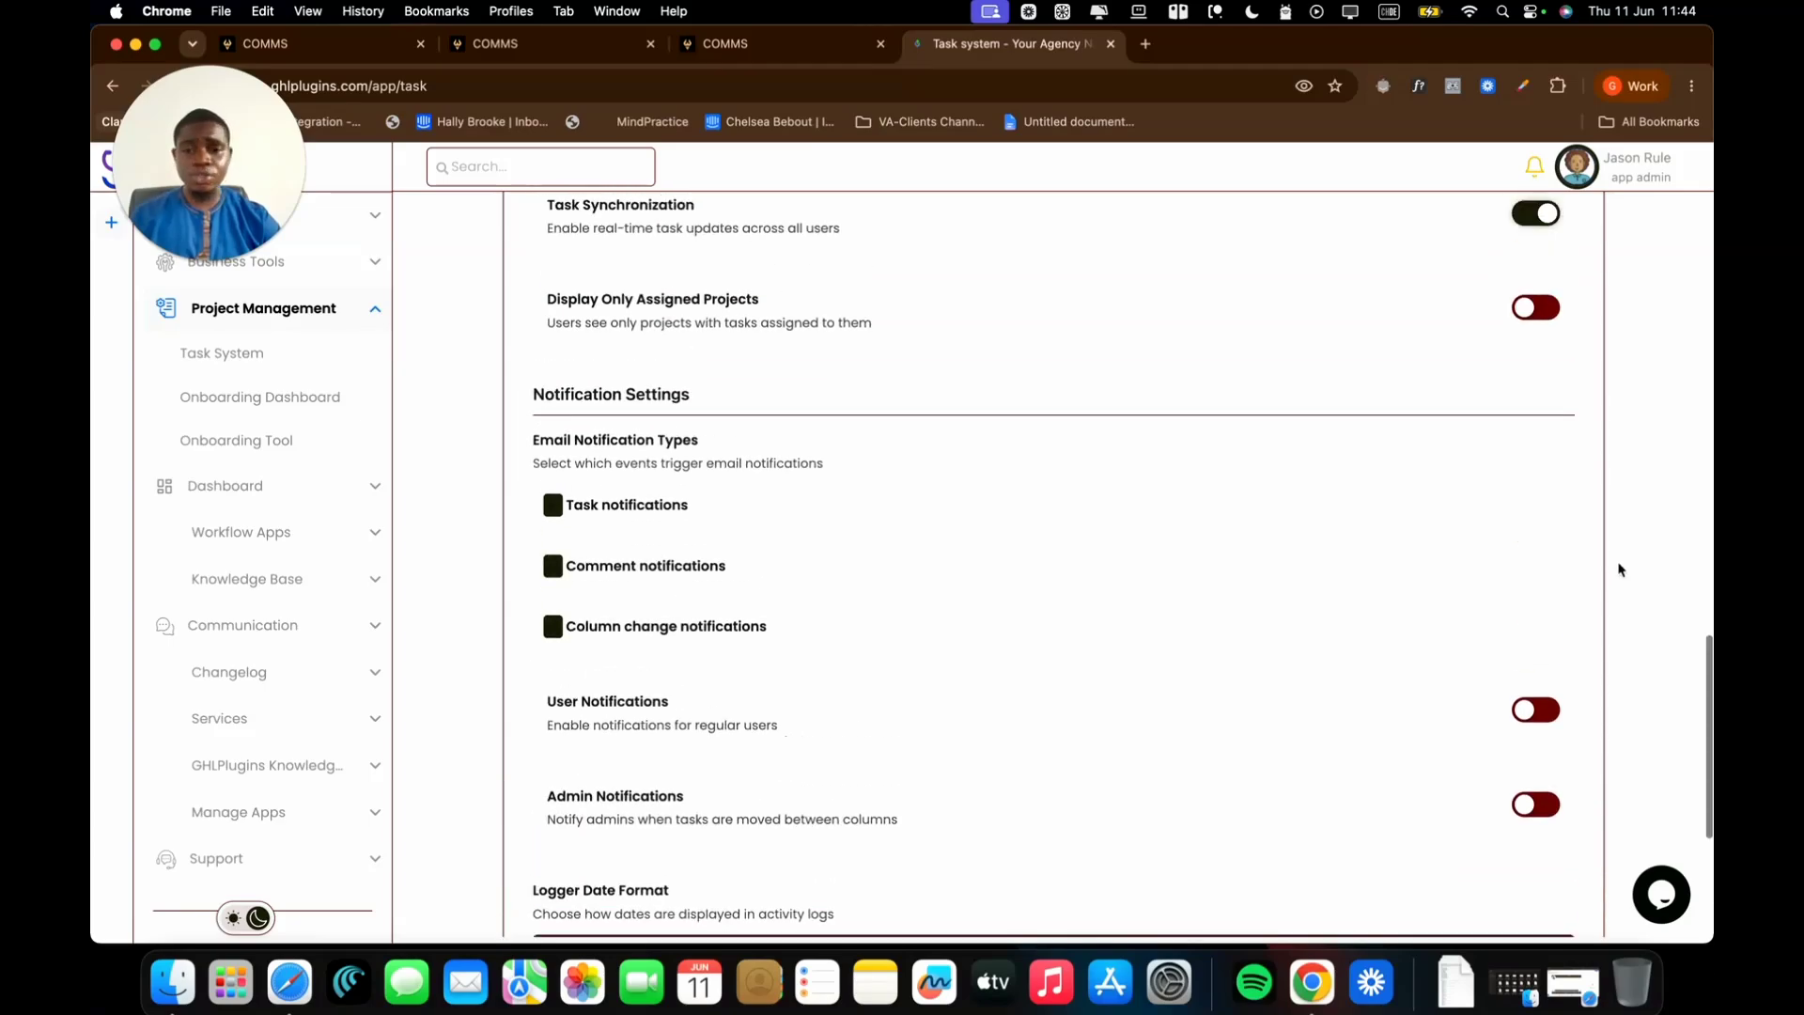
click(1571, 451)
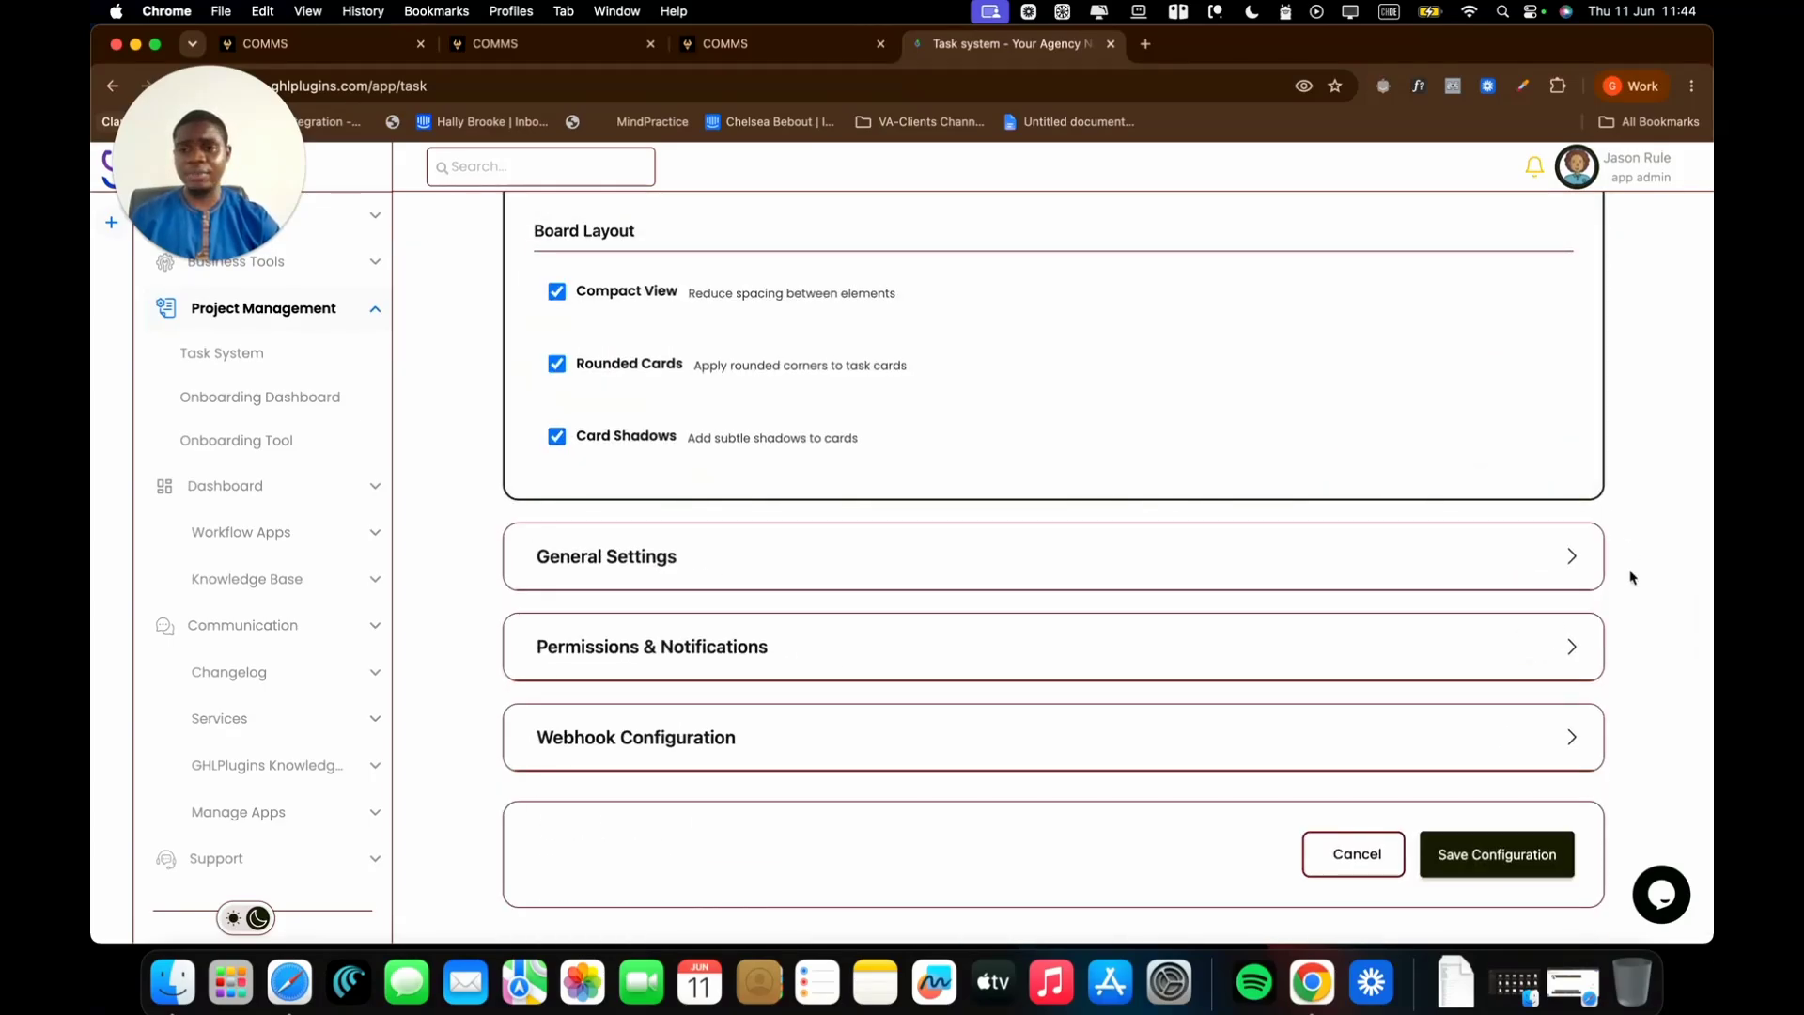
click(1571, 737)
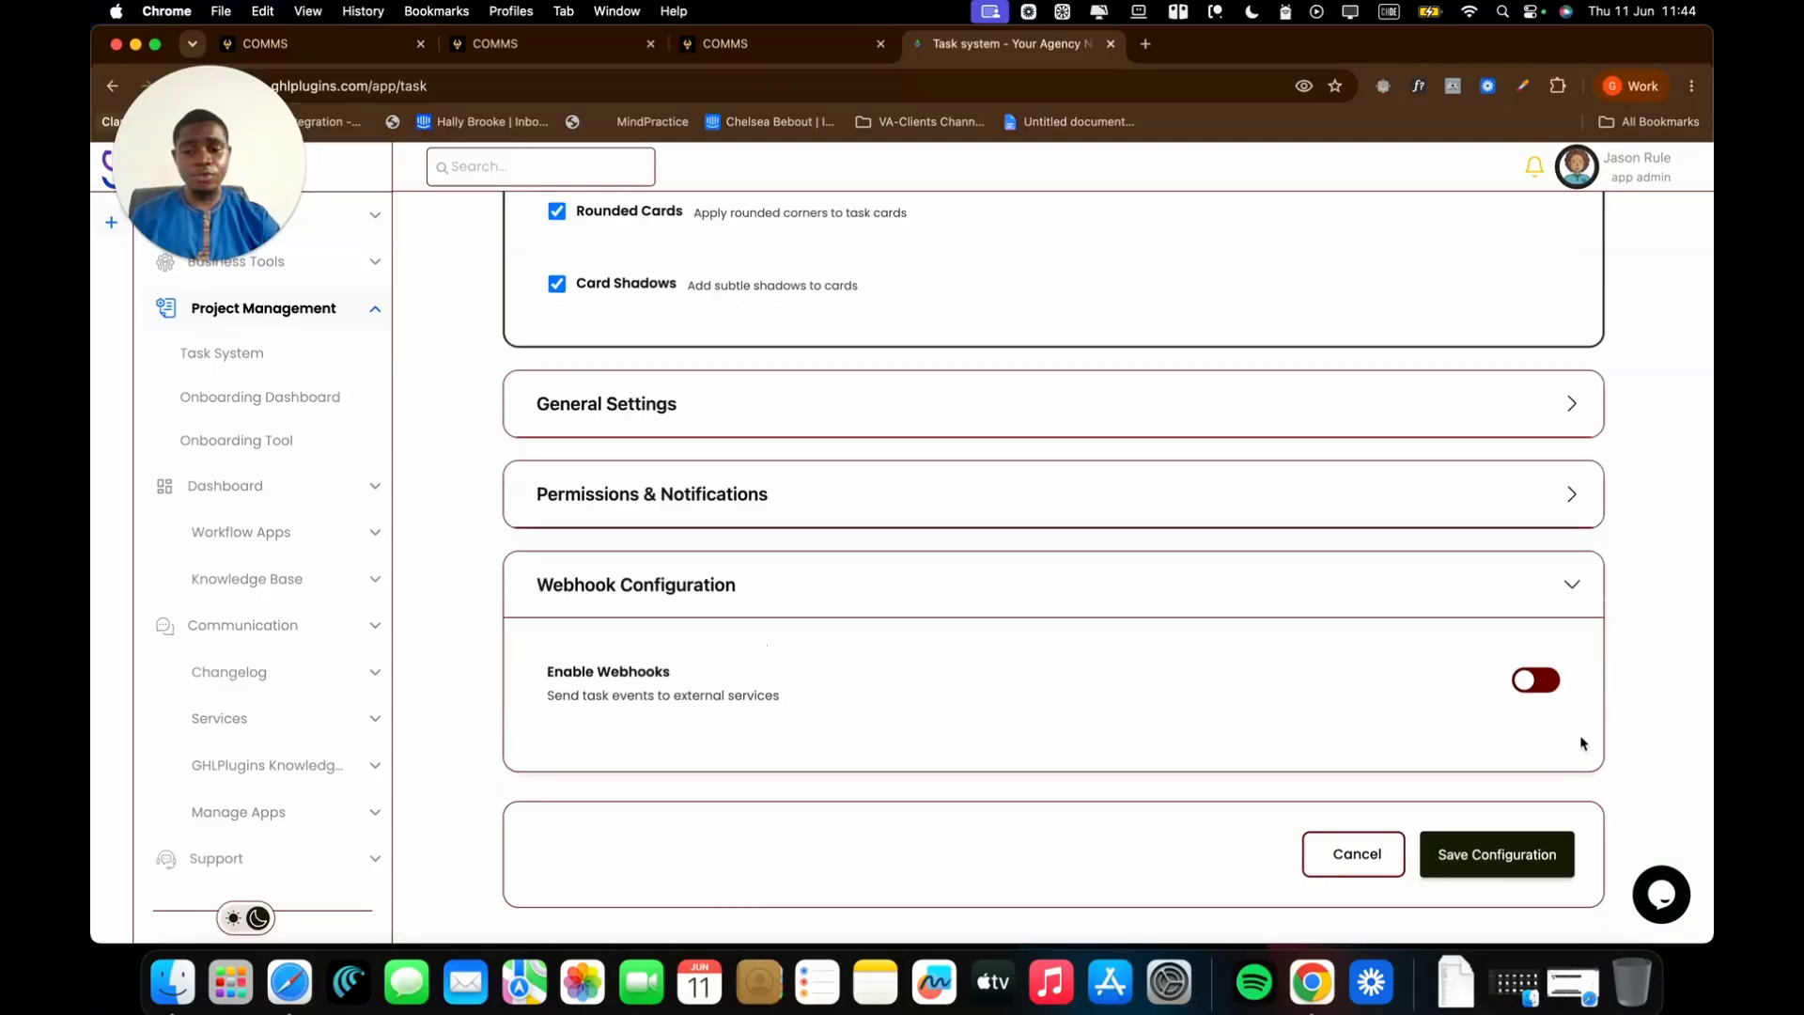
click(1538, 679)
scroll(1542, 680, down, 3)
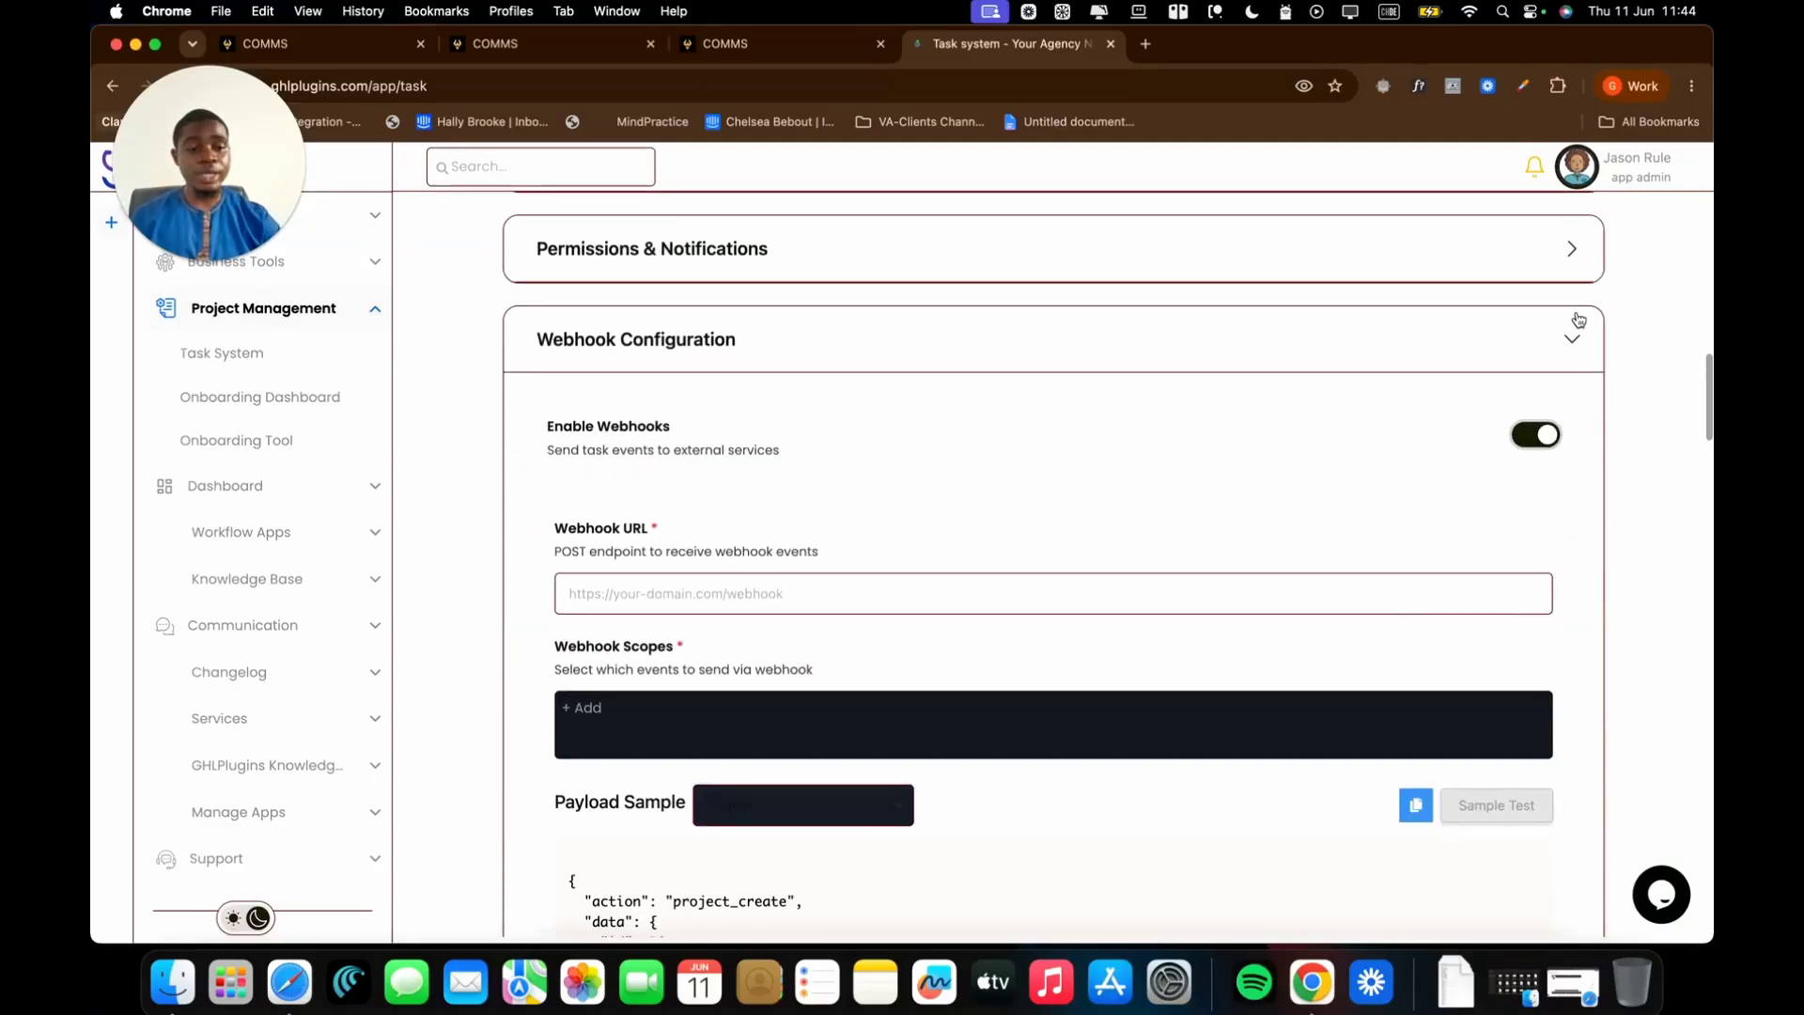
click(1545, 438)
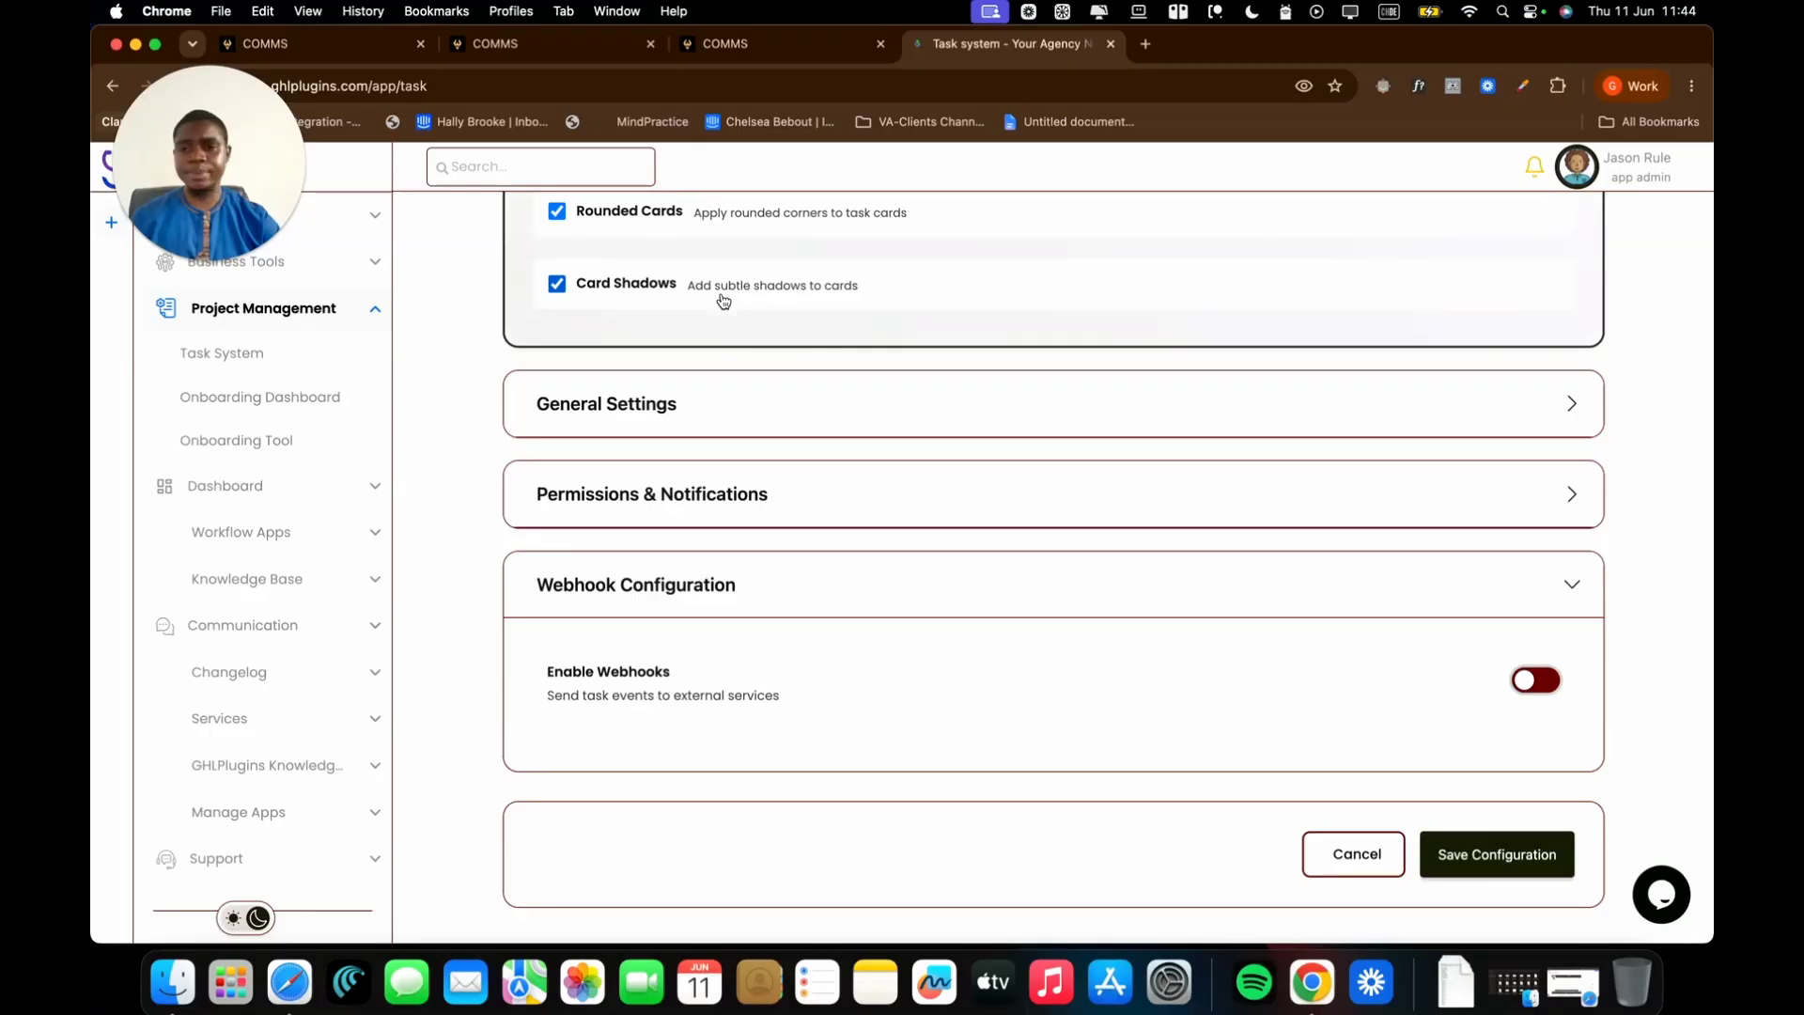
click(233, 141)
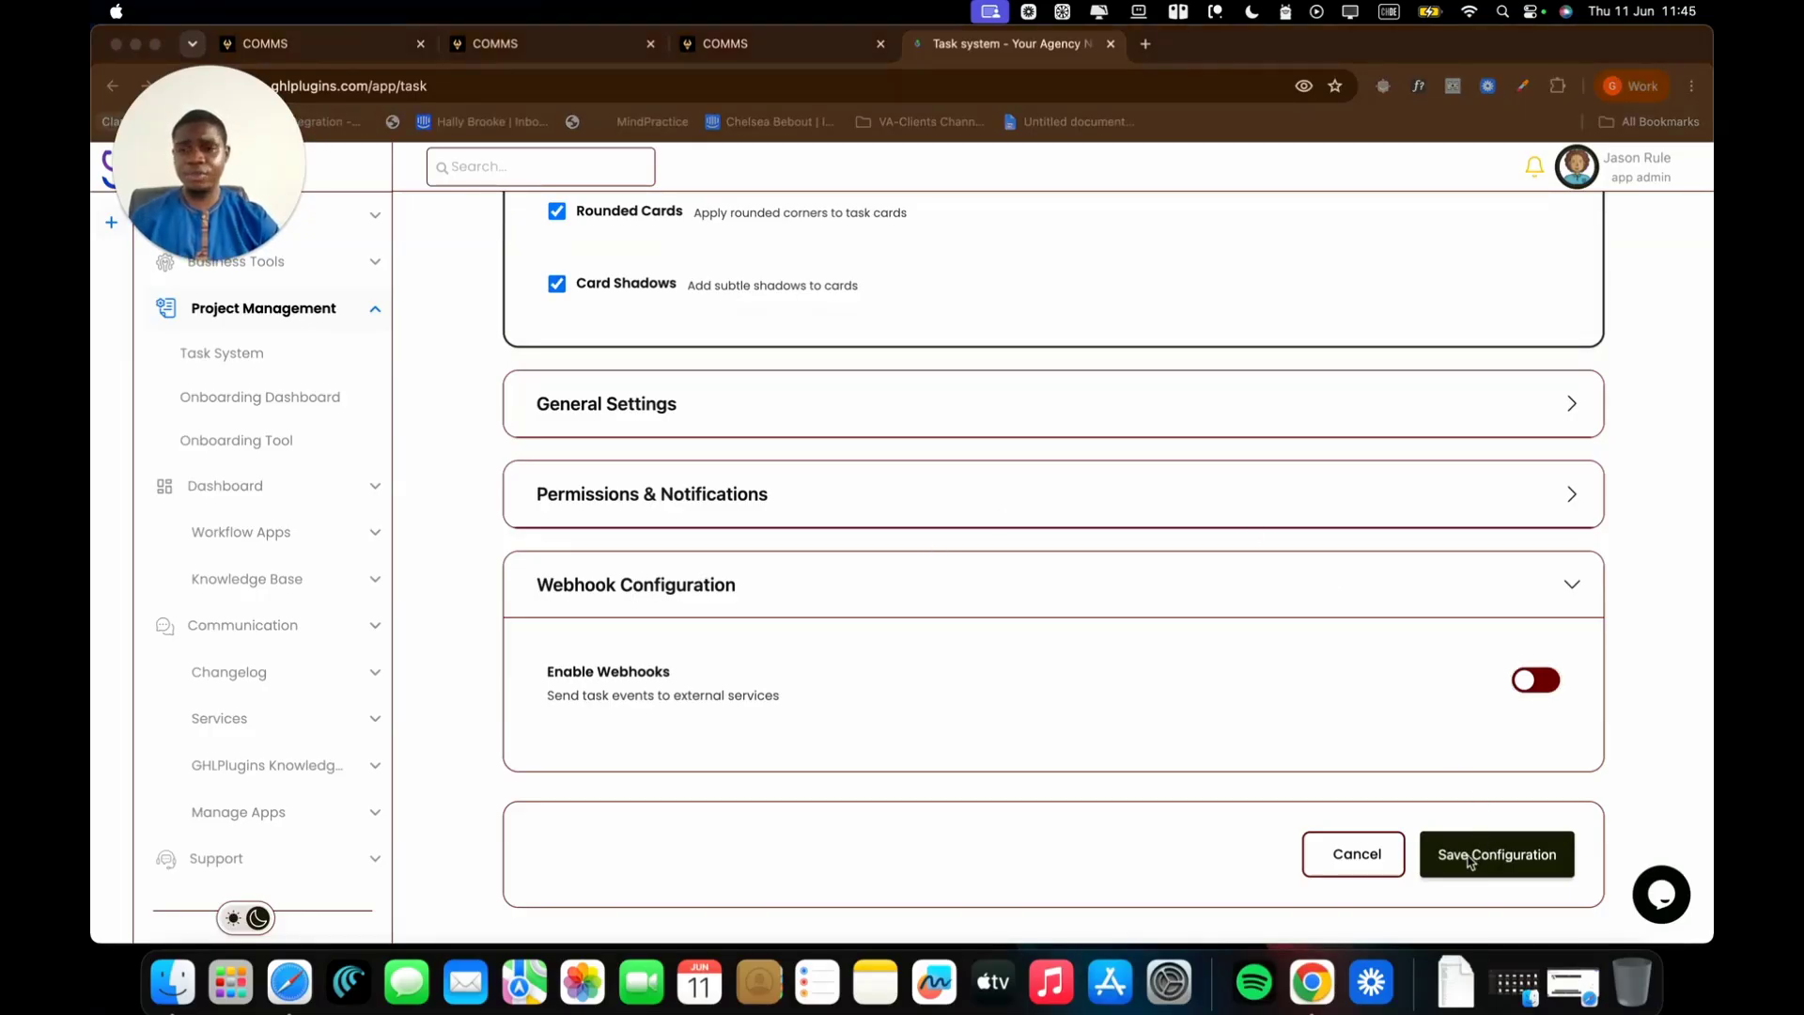
scroll(1541, 582, up, 10)
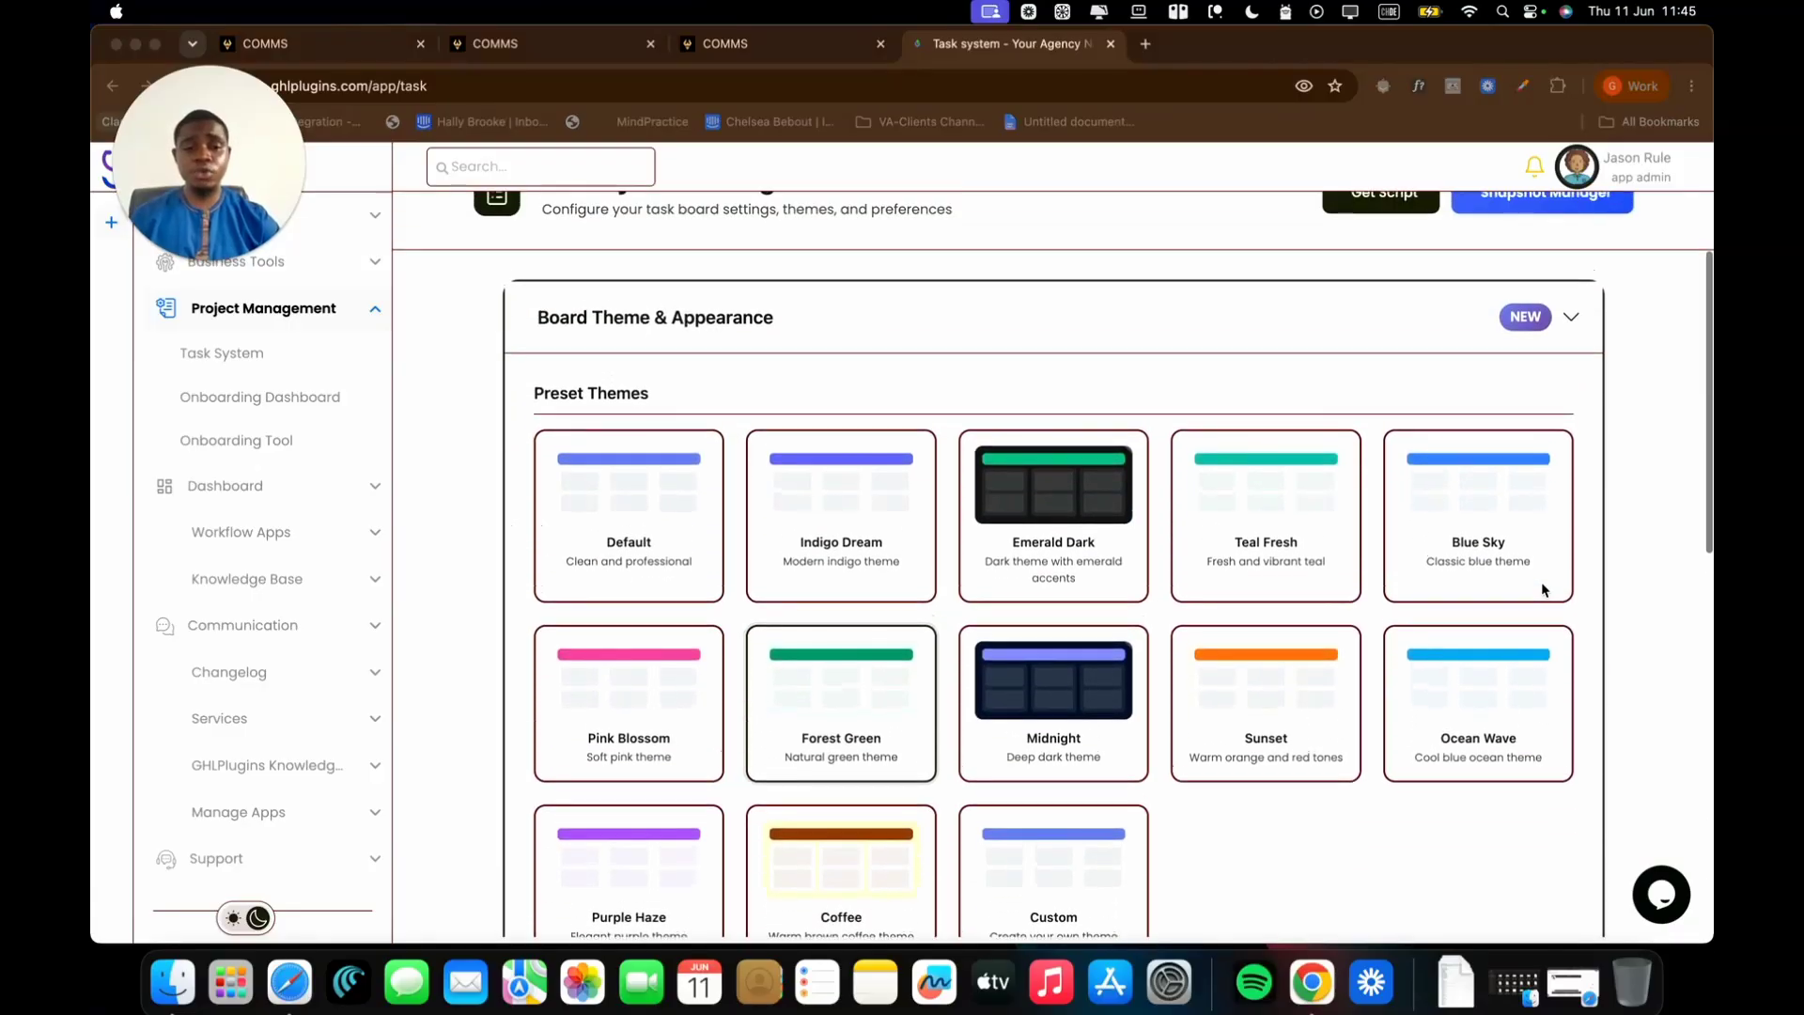
scroll(1626, 376, up, 3)
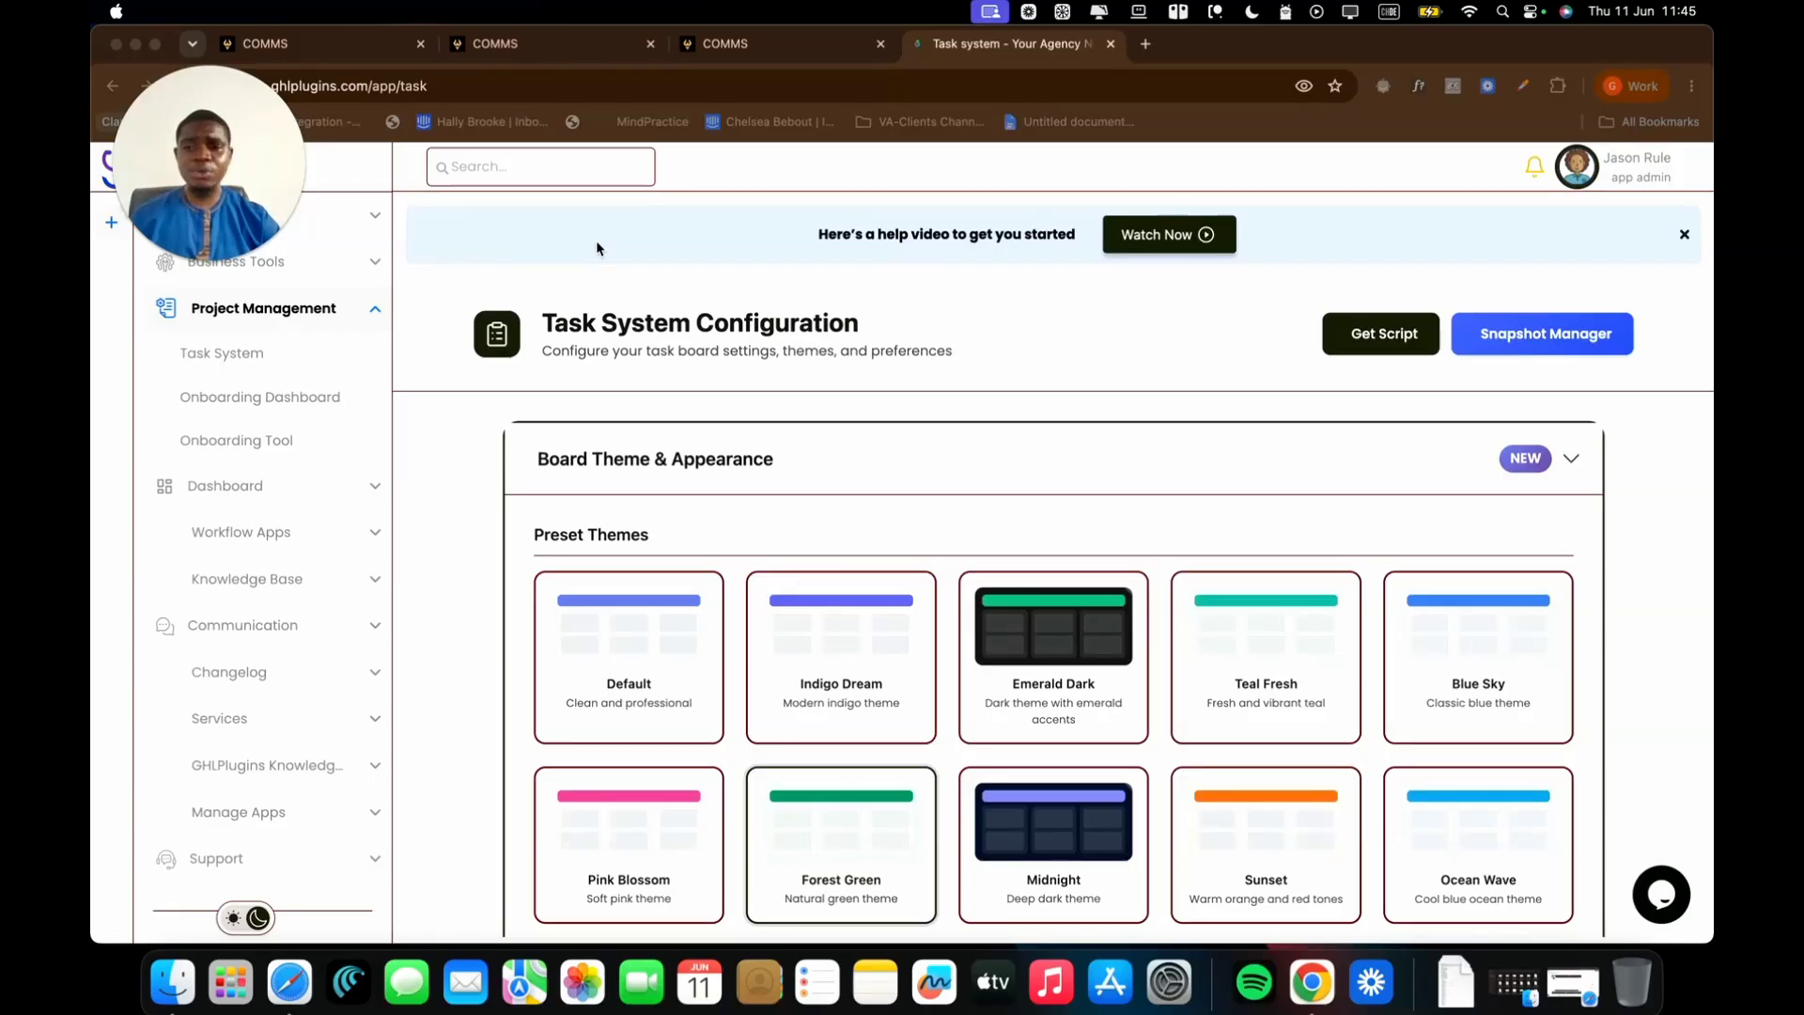
scroll(778, 374, down, 9)
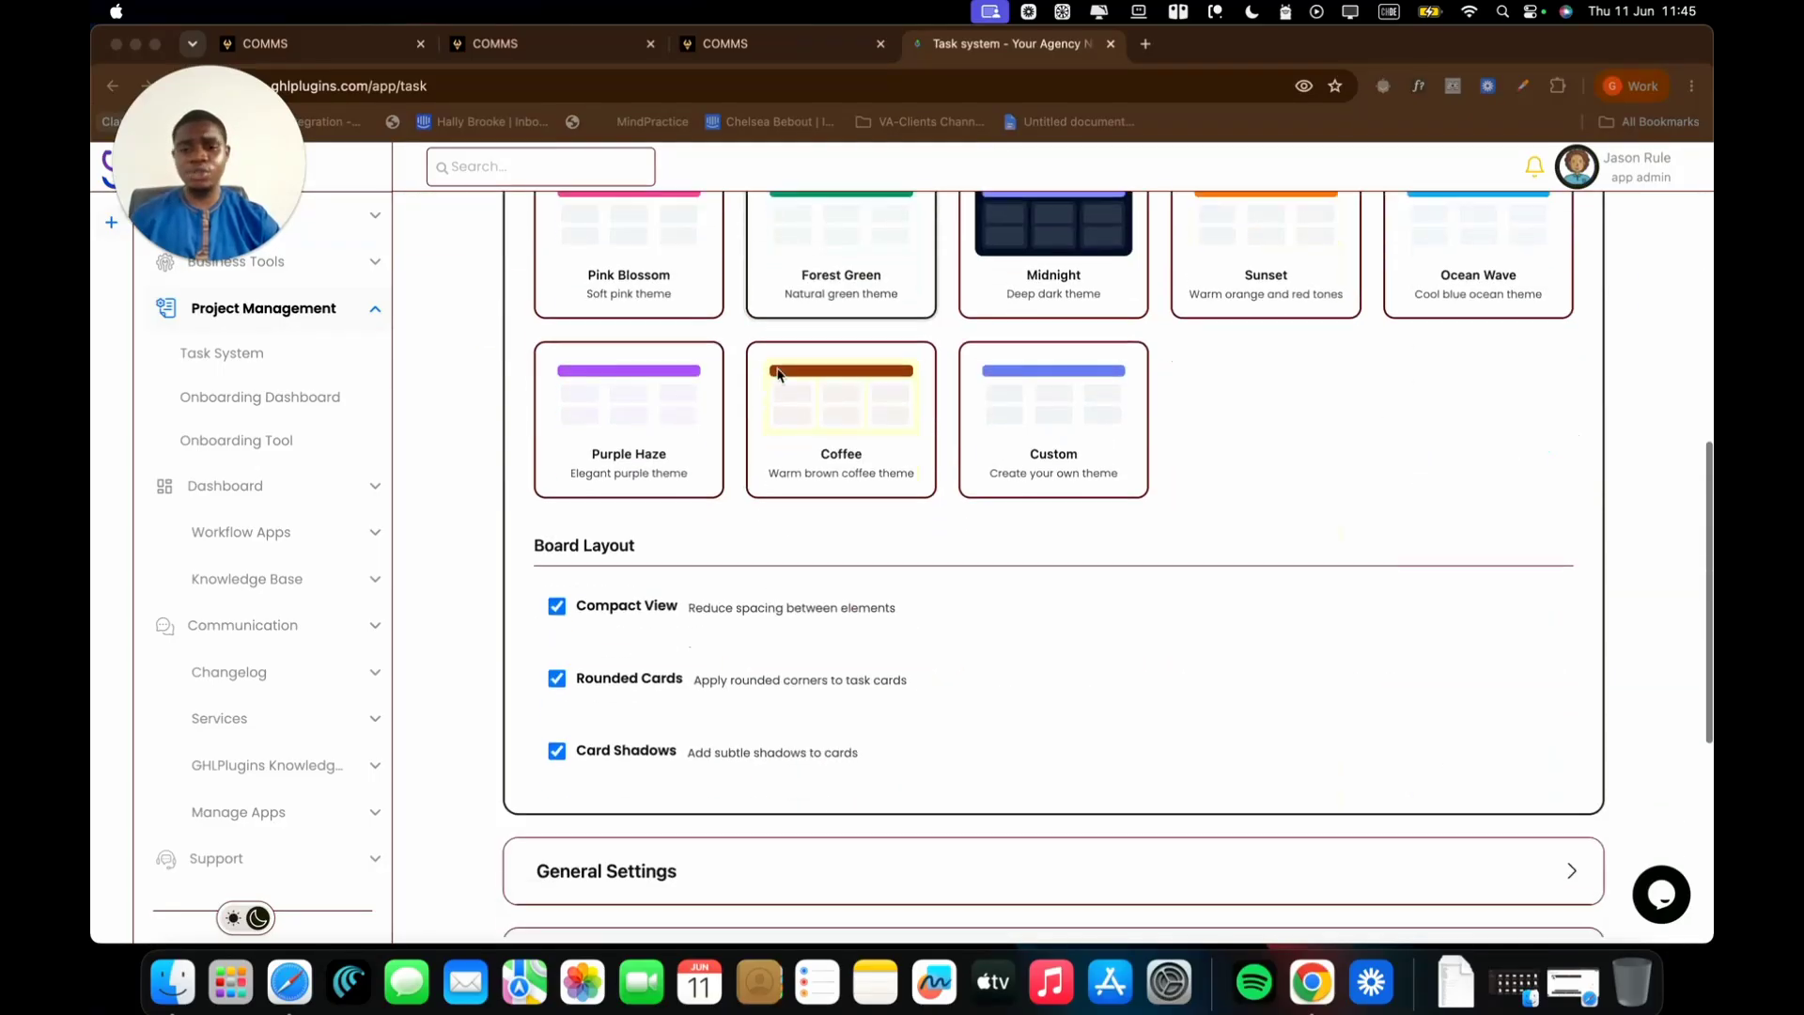
scroll(778, 374, down, 2)
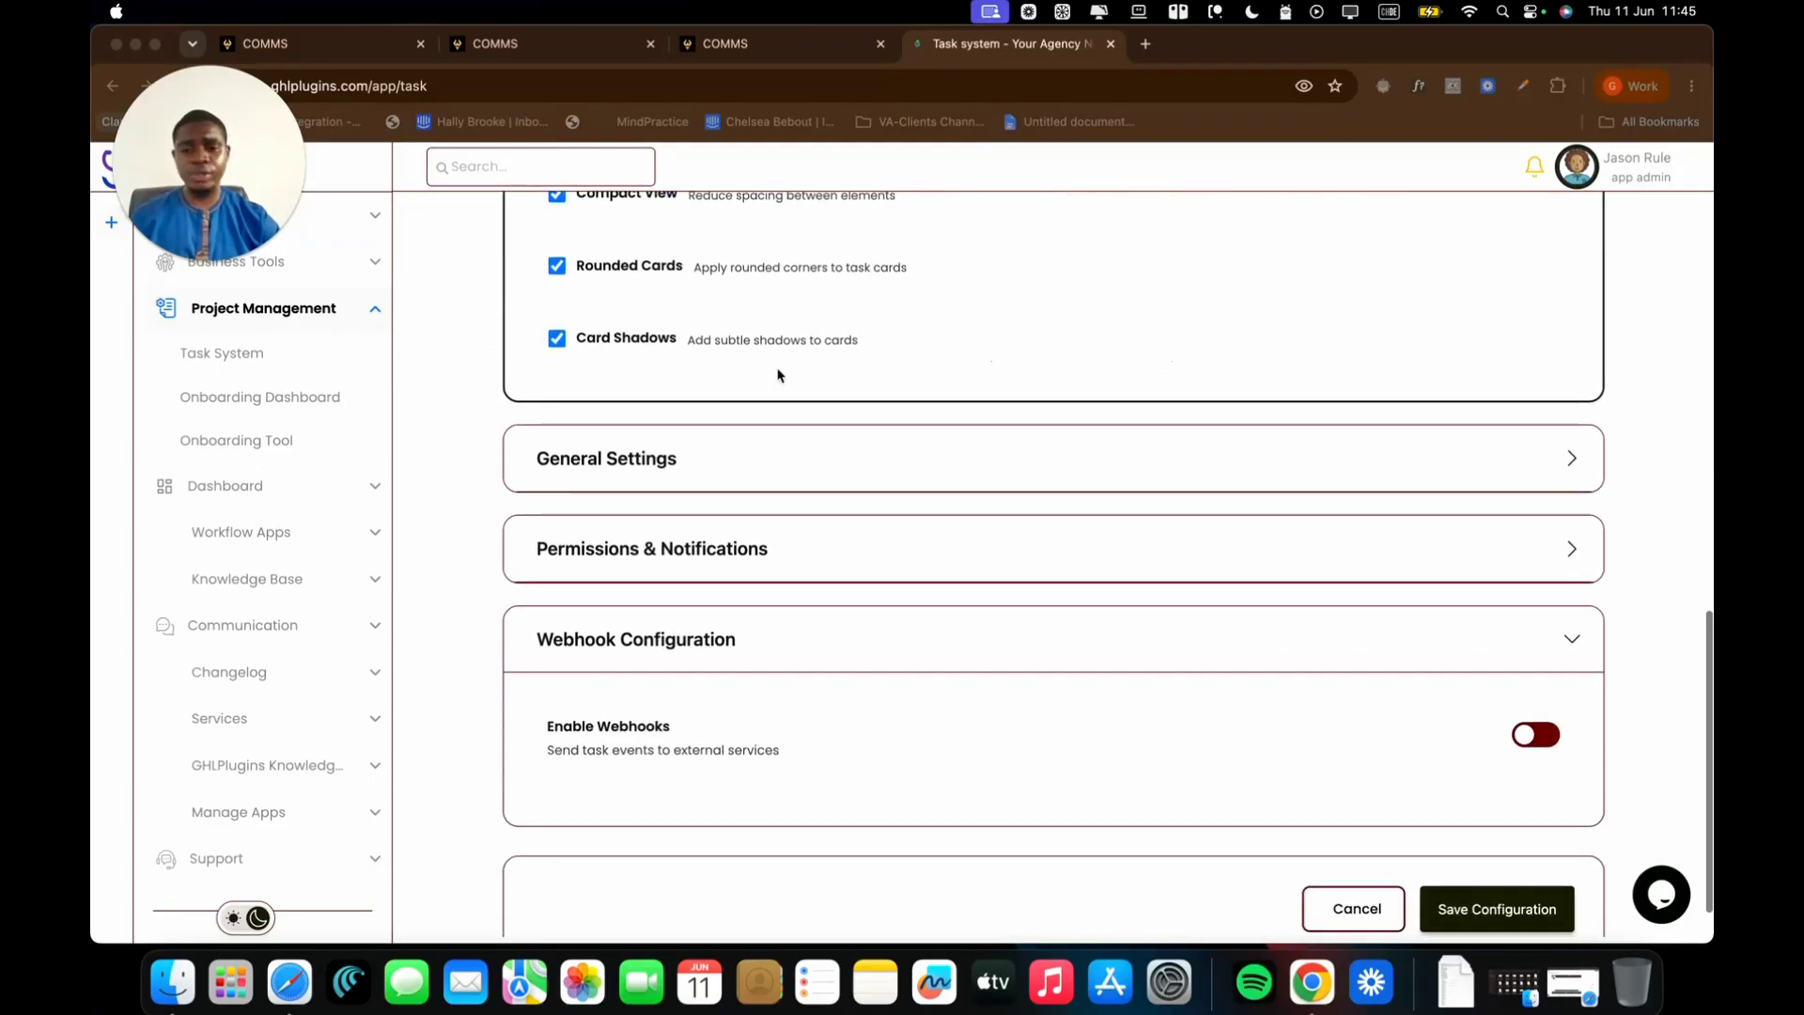
Expand General Settings and copy the task system's Custom Menu Link
click(795, 463)
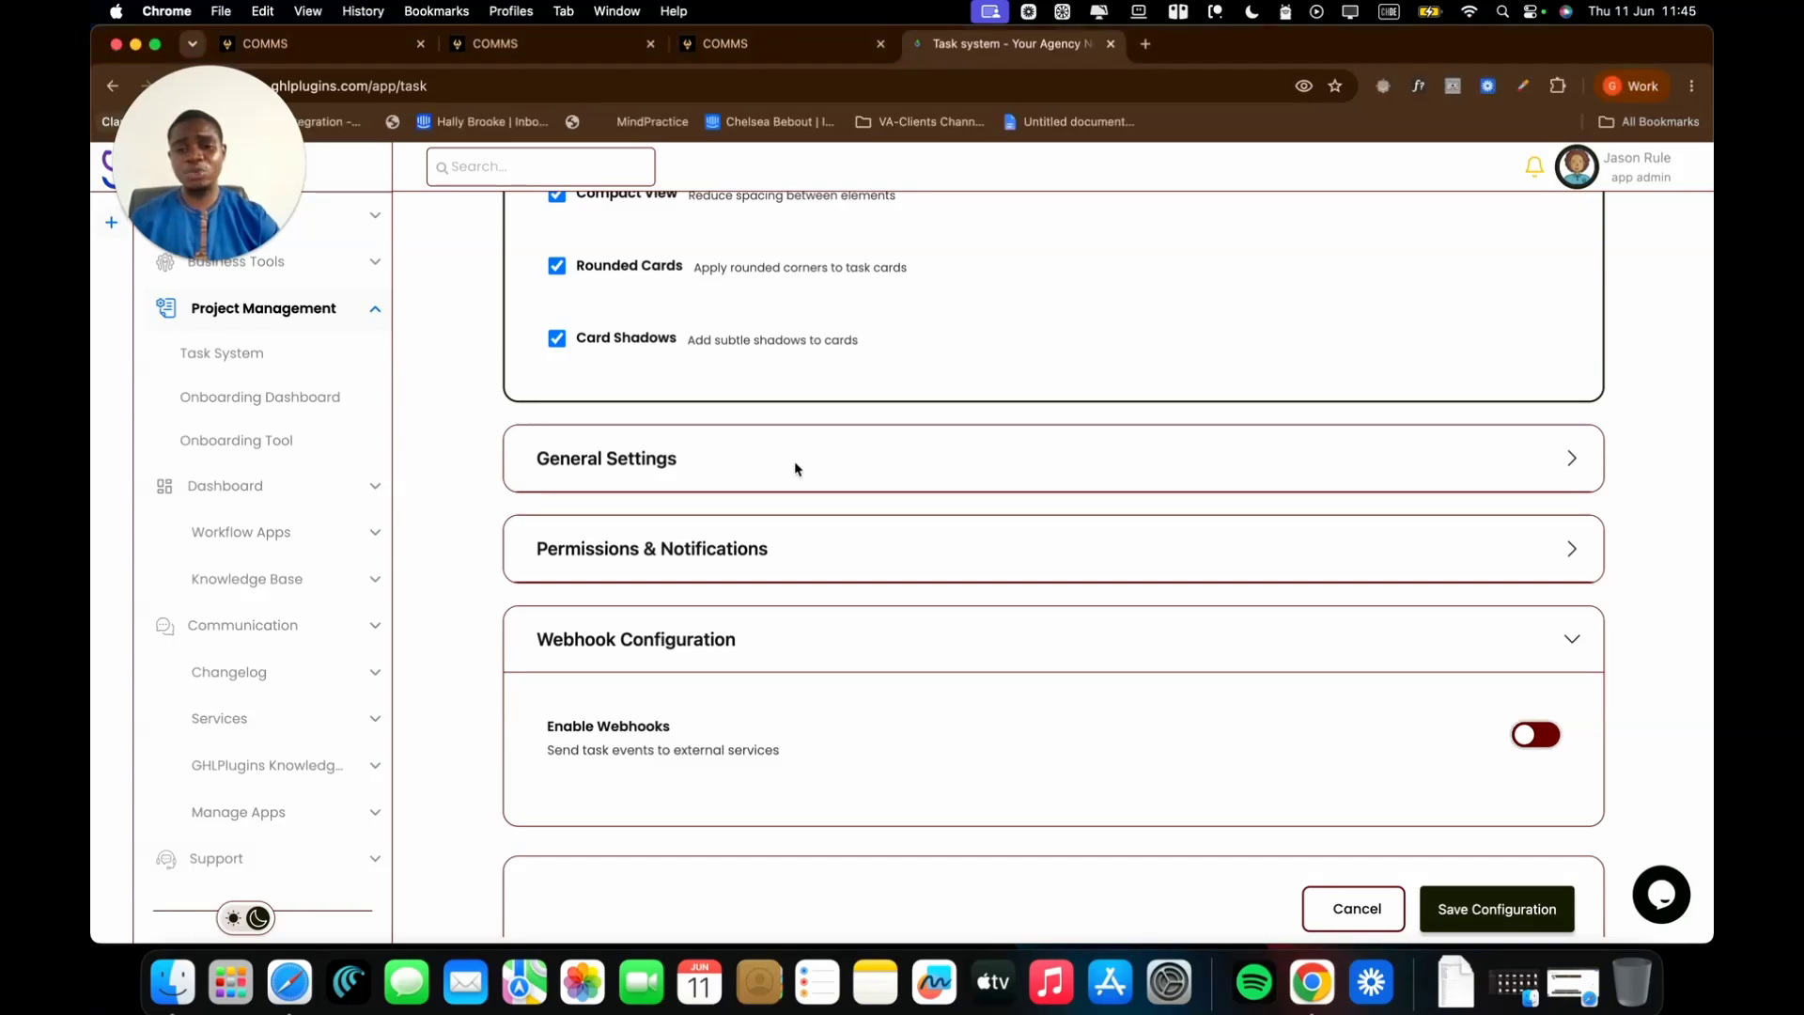
click(1555, 460)
scroll(846, 652, down, 3)
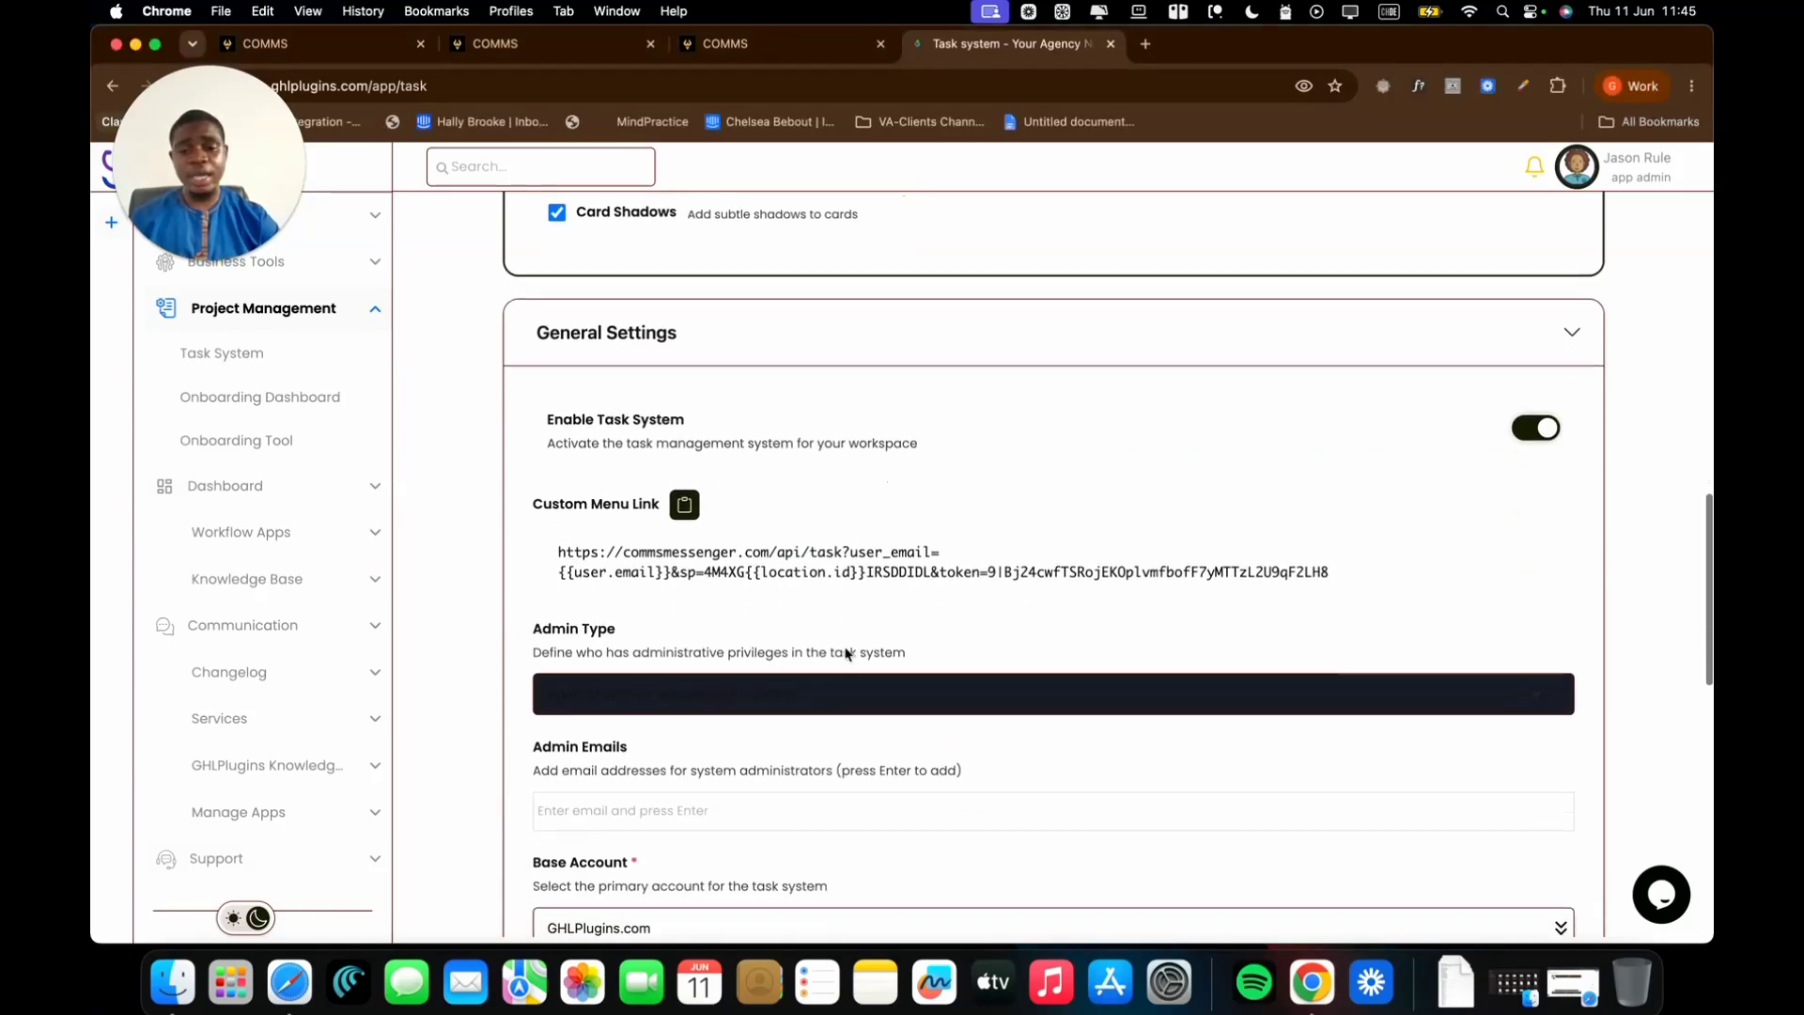
drag(531, 507, 658, 505)
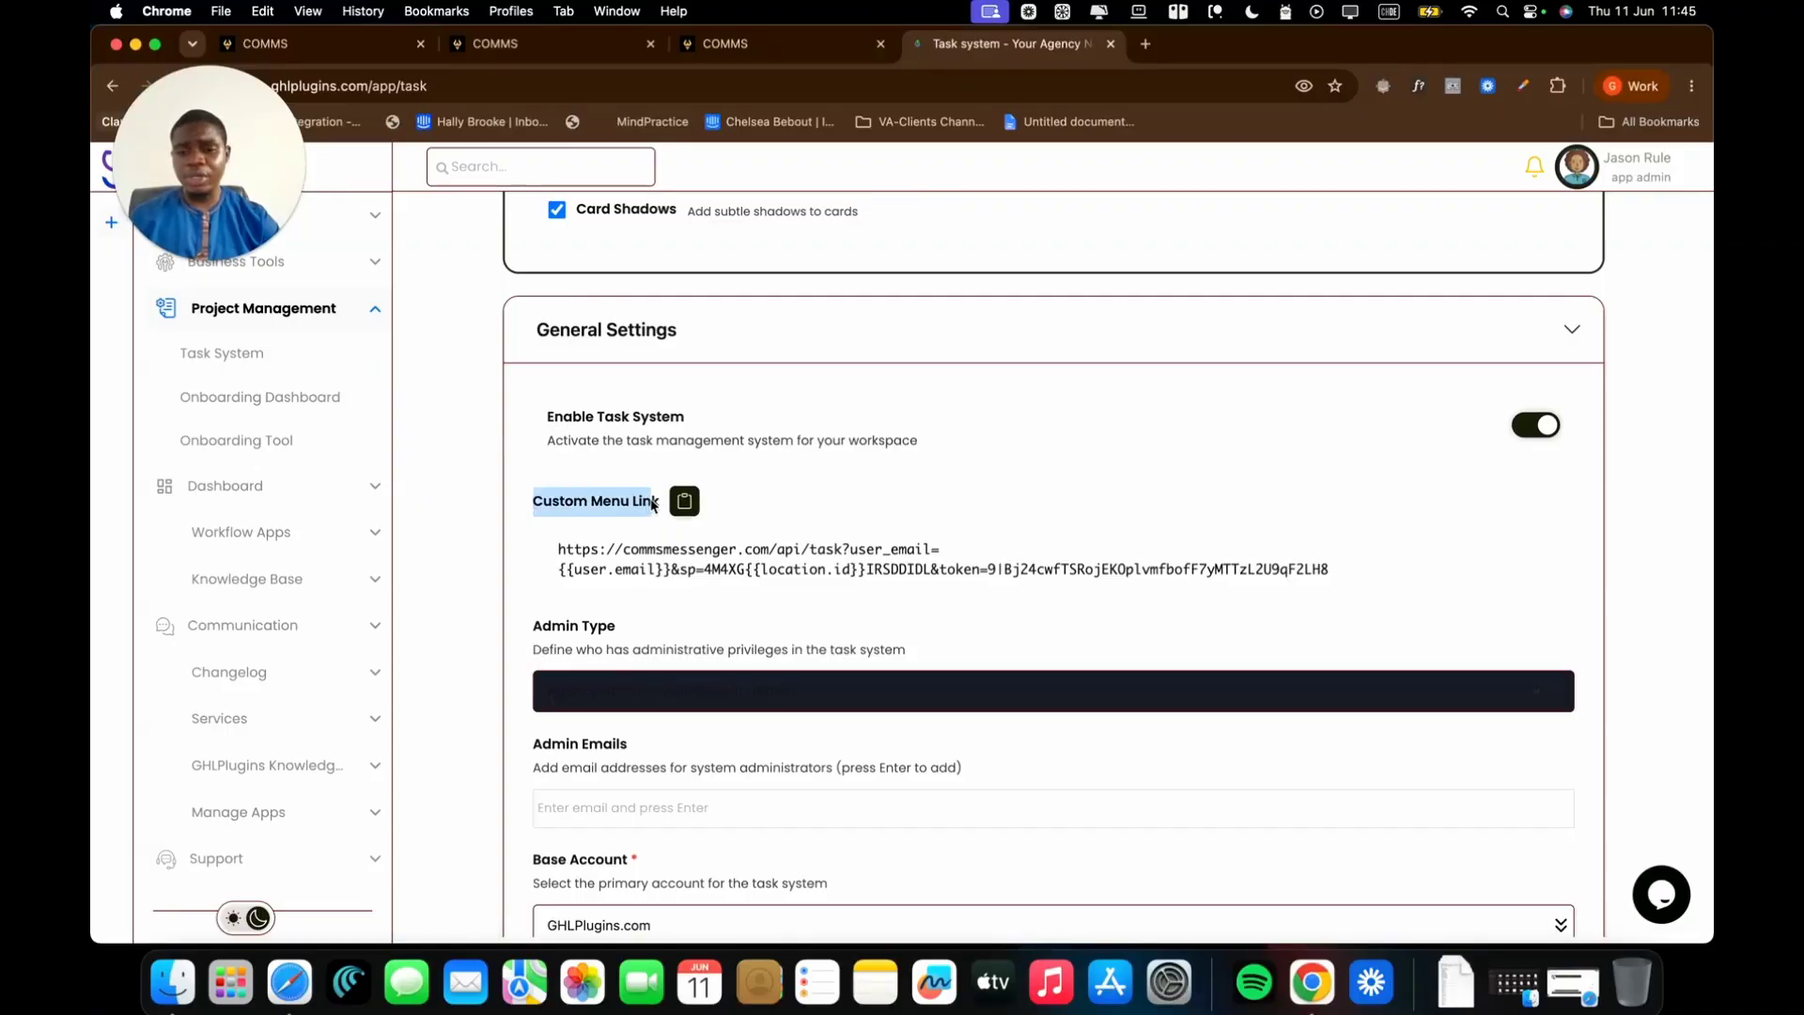
click(684, 500)
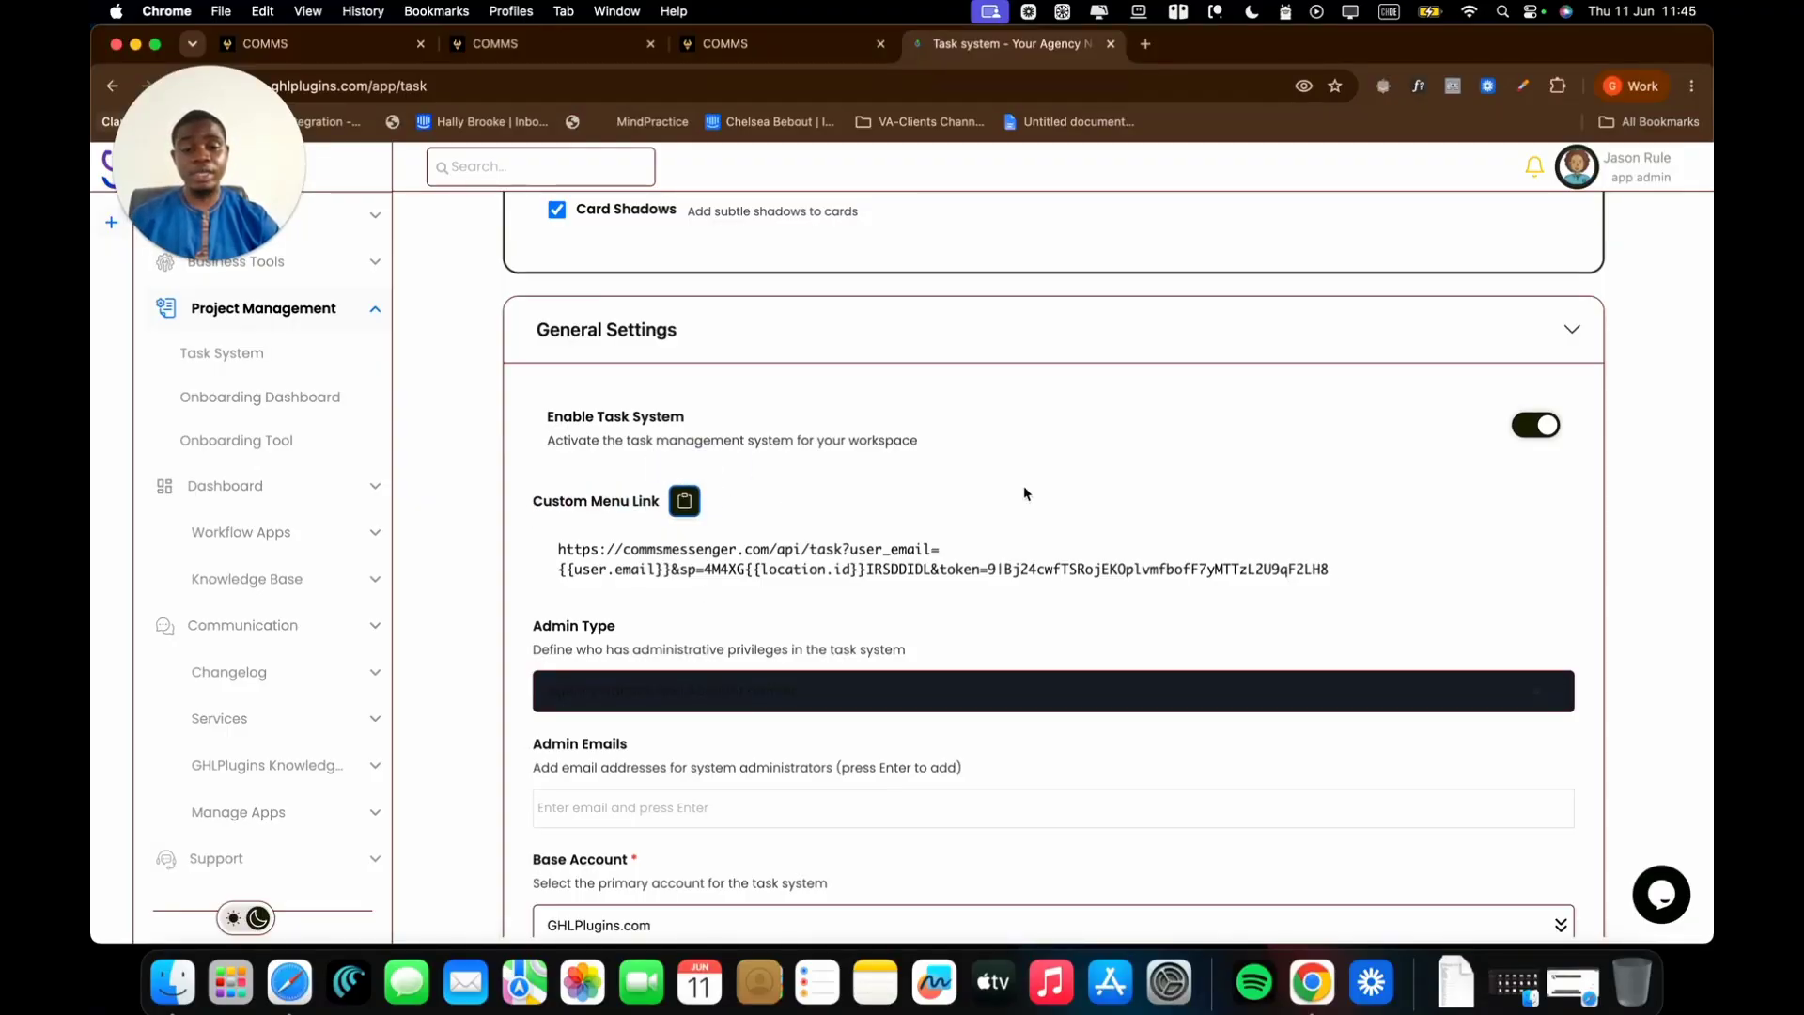
drag(1378, 581, 632, 564)
click(628, 561)
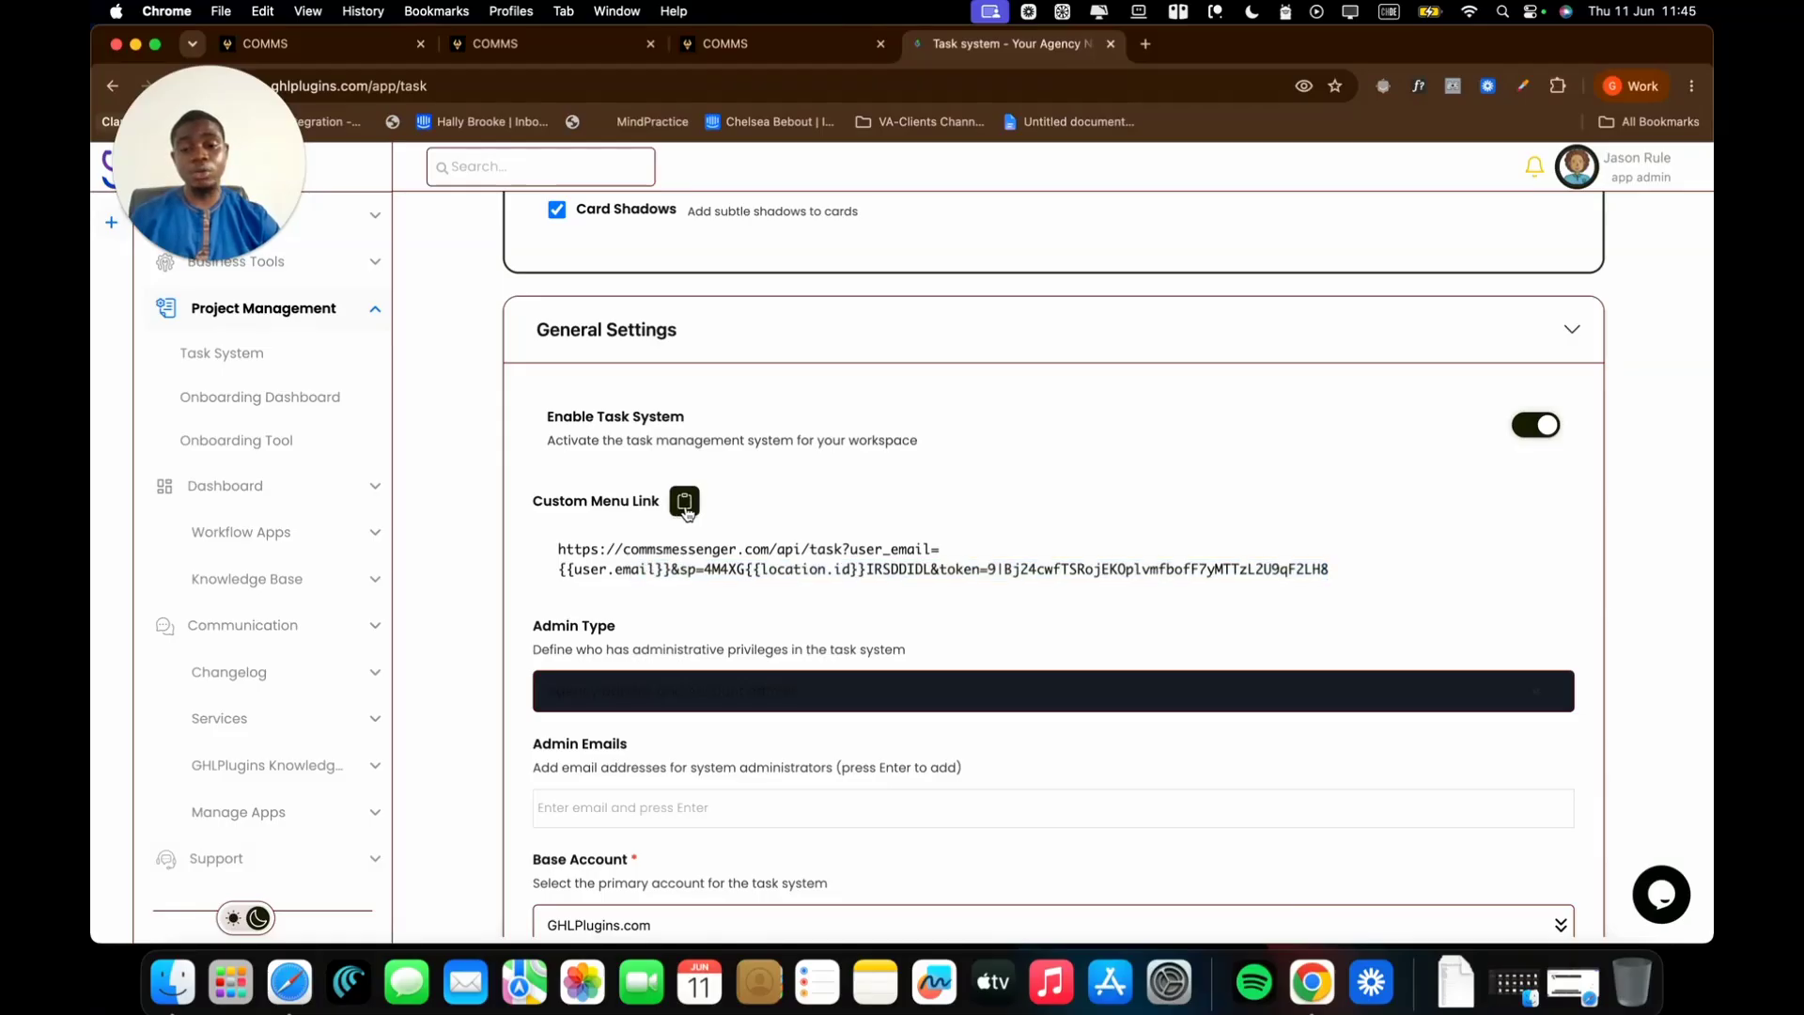
click(685, 507)
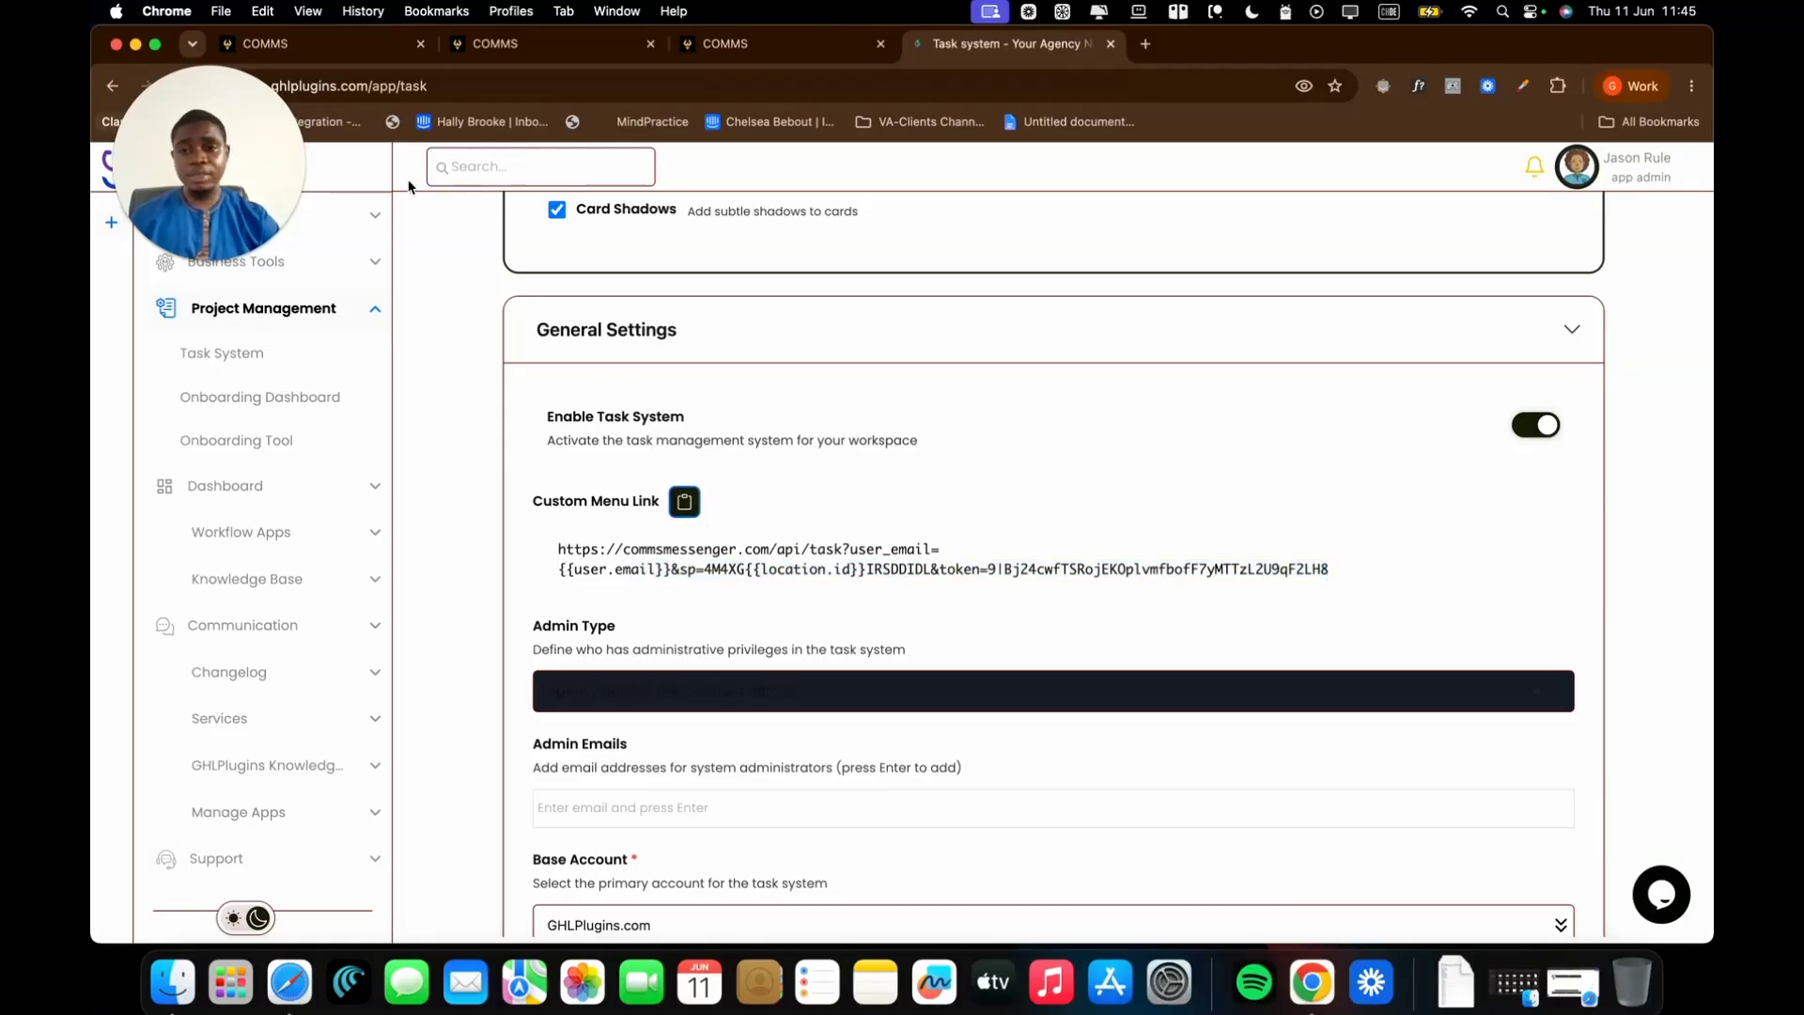
Switch to the HighLevel agency settings and open the Custom Menu Links page
drag(211, 169, 212, 817)
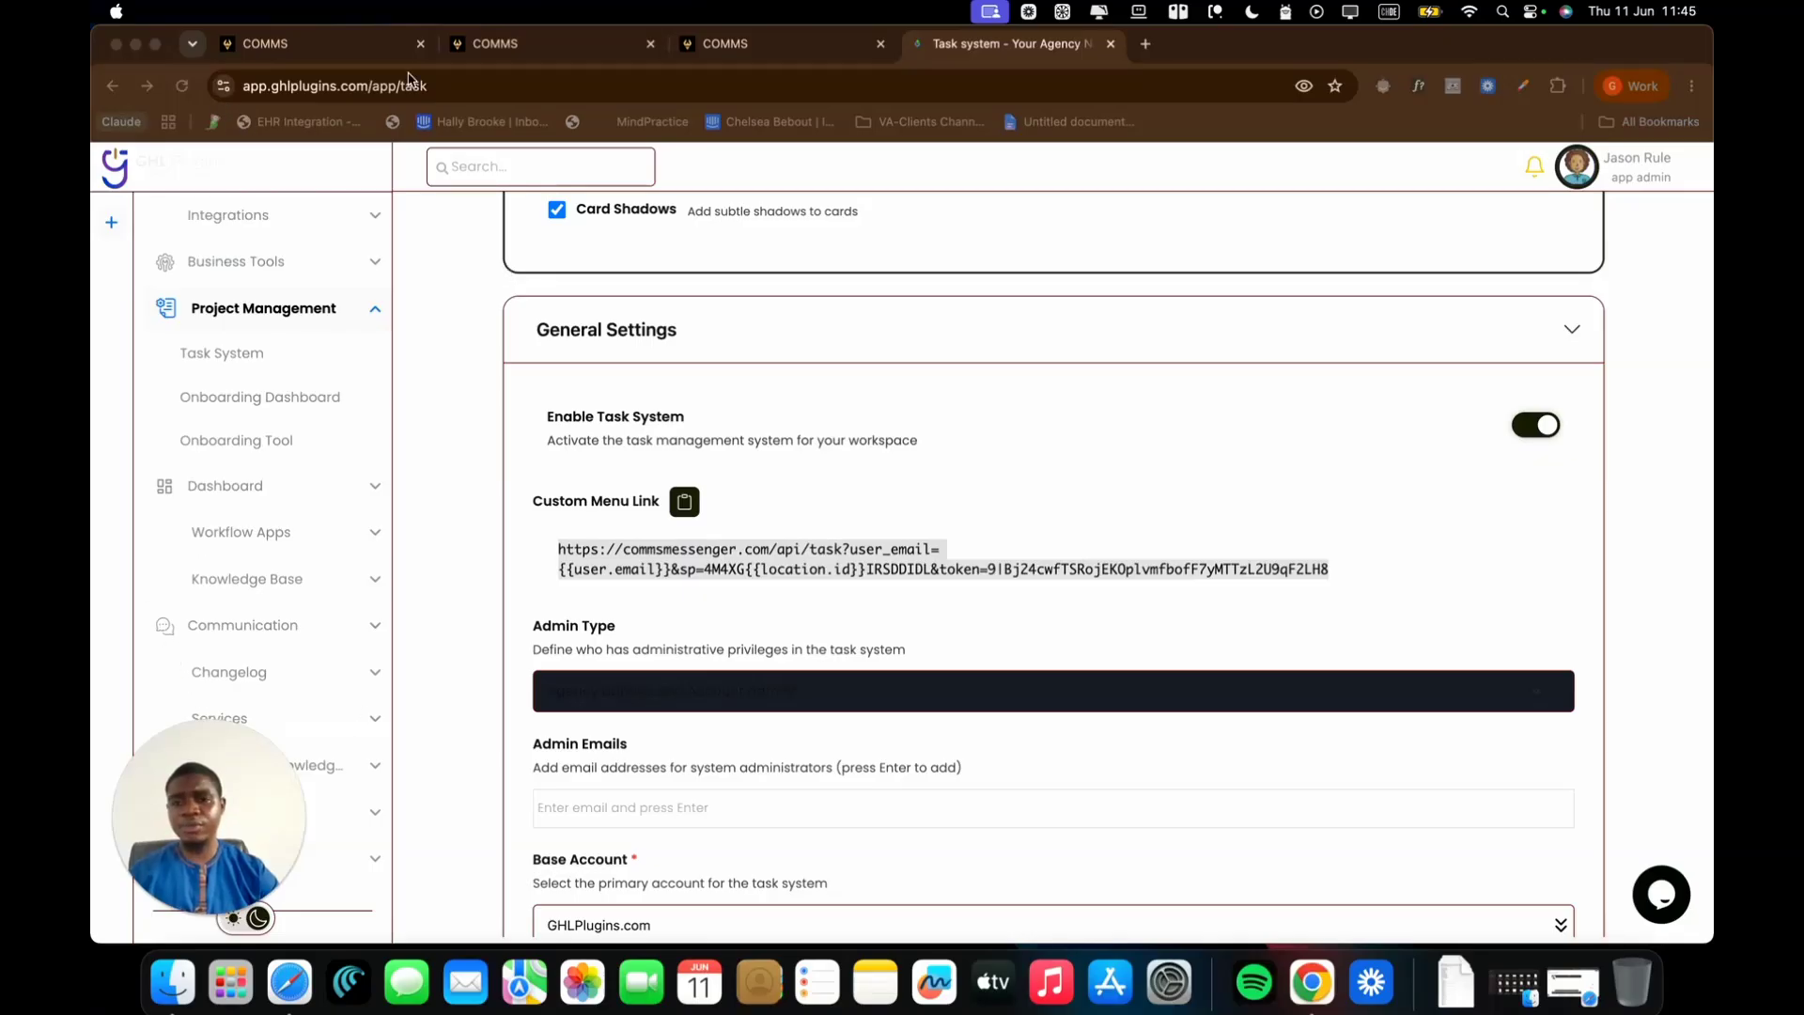
click(349, 52)
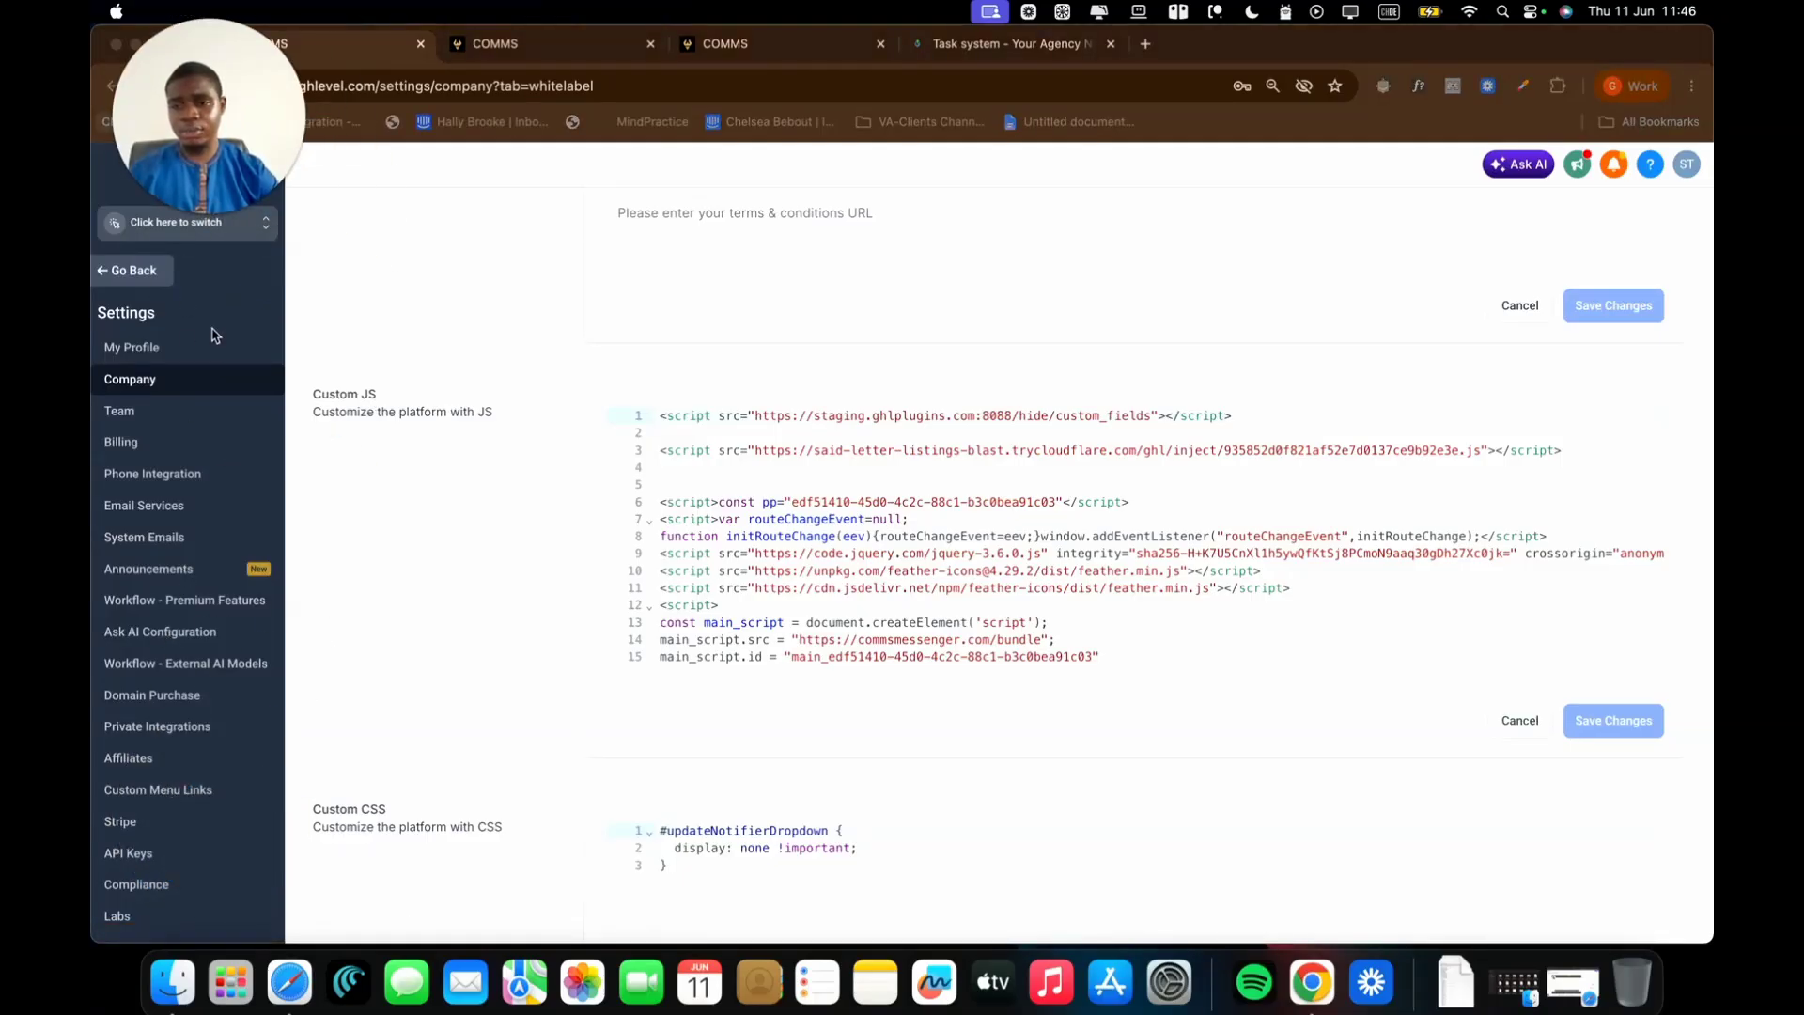
click(439, 326)
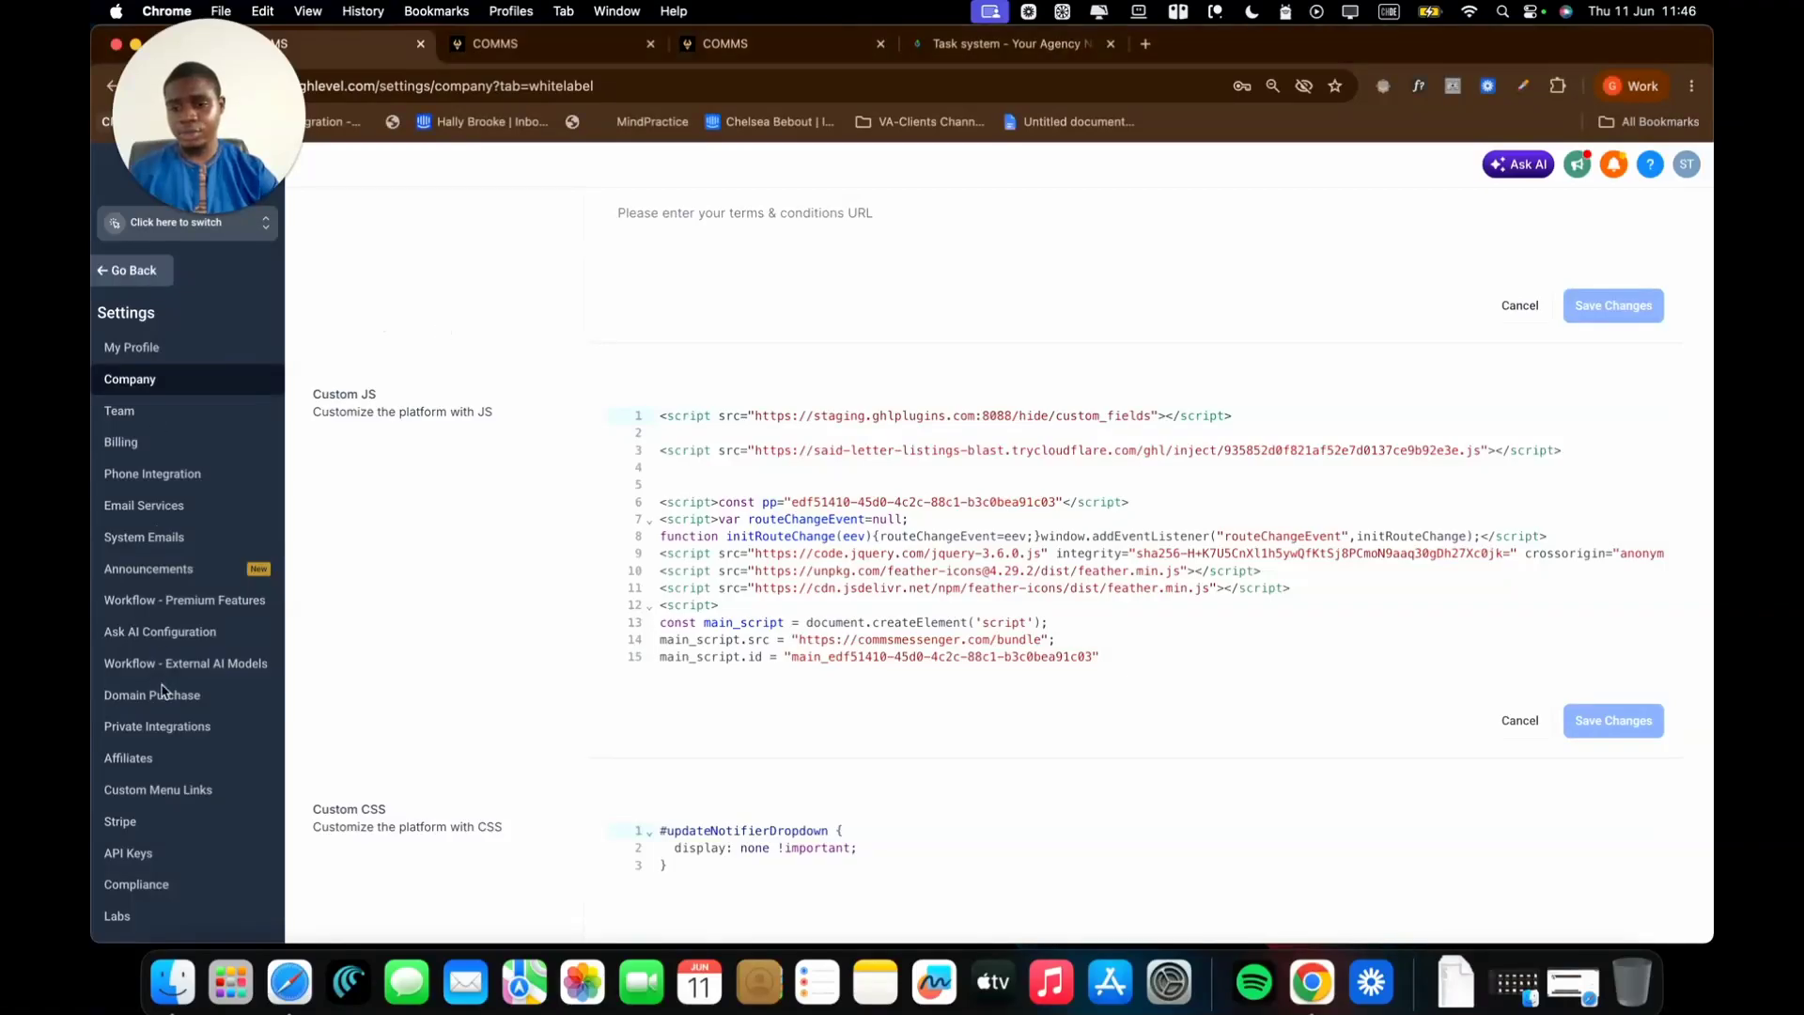
click(151, 790)
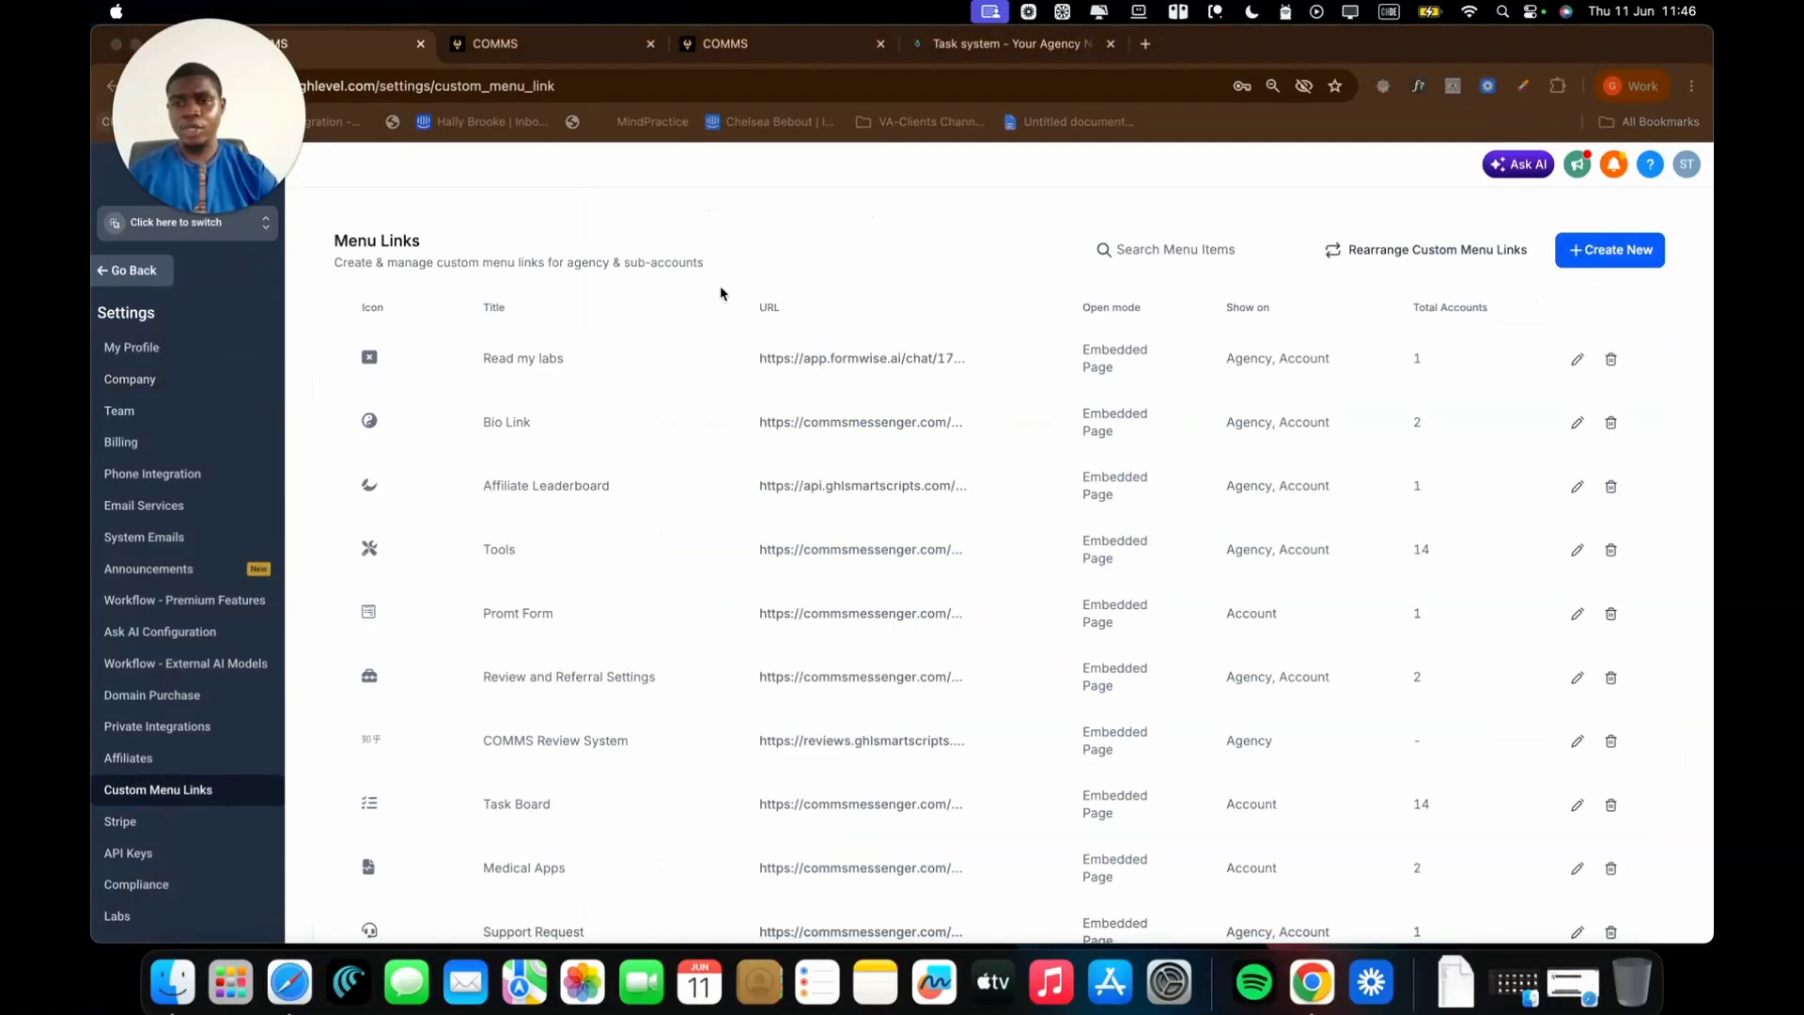
click(1056, 212)
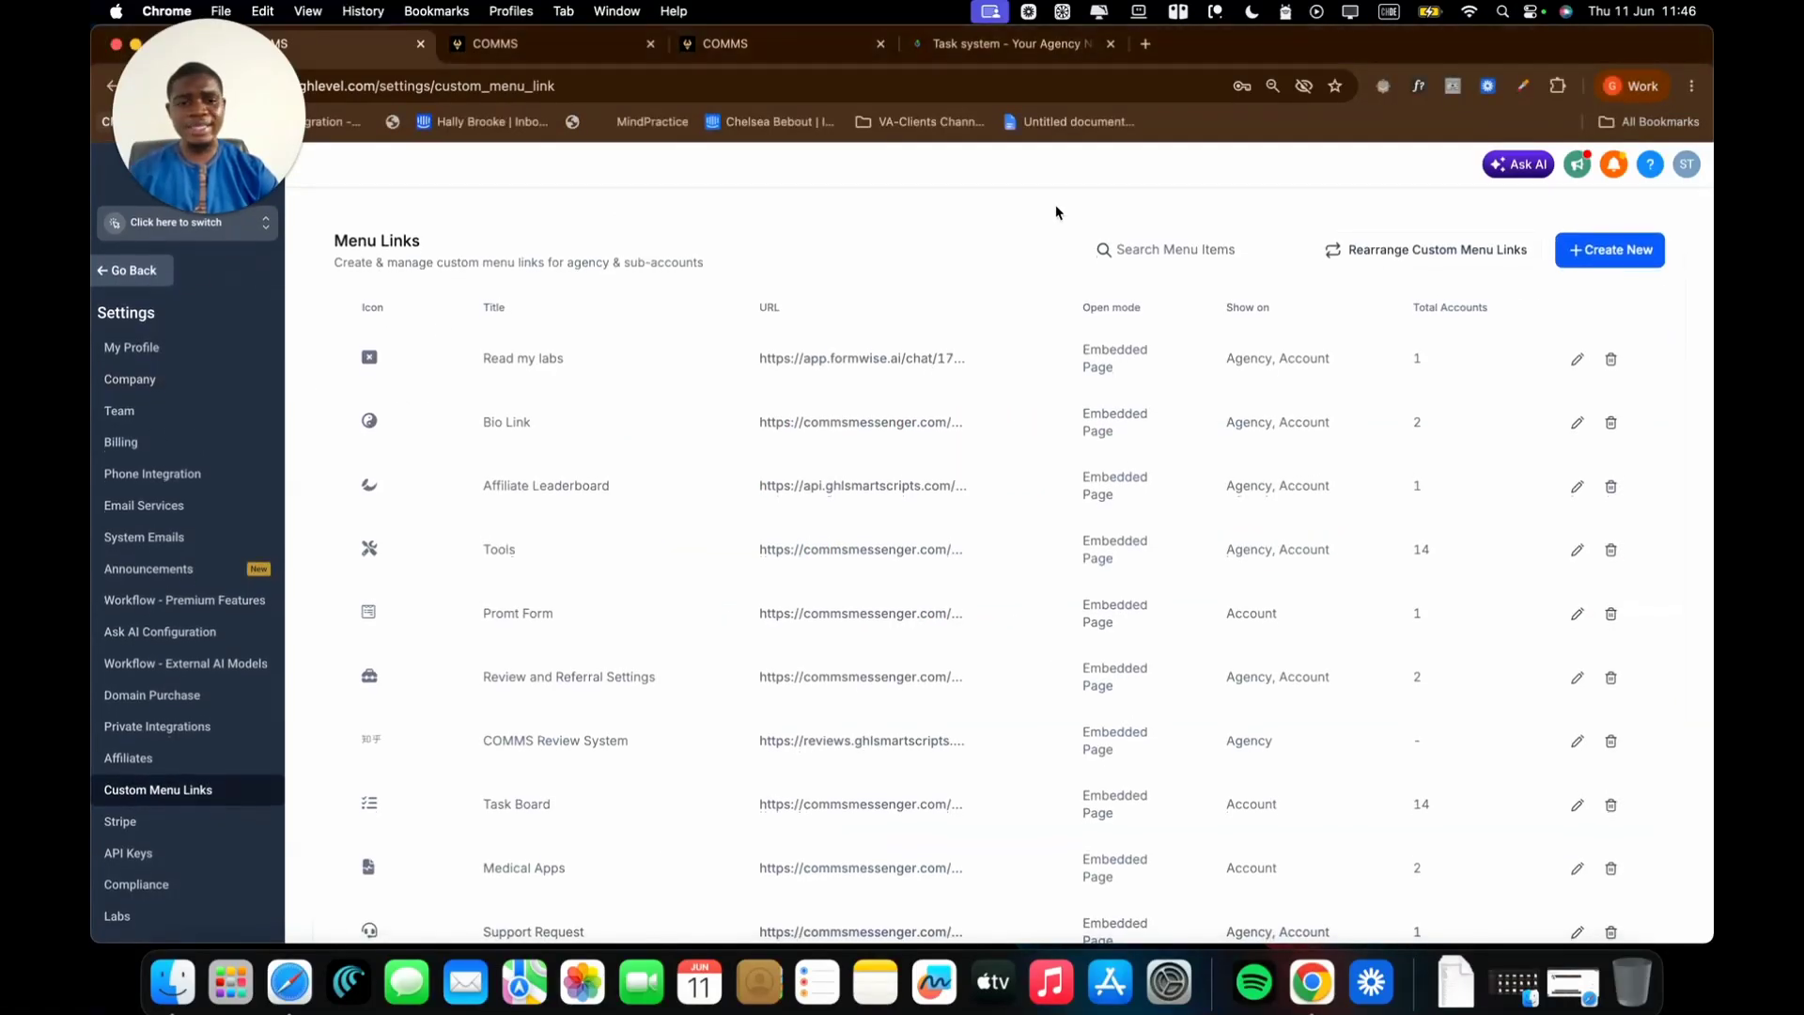
Start creating a new custom menu link and choose the 500px icon for it
click(1636, 254)
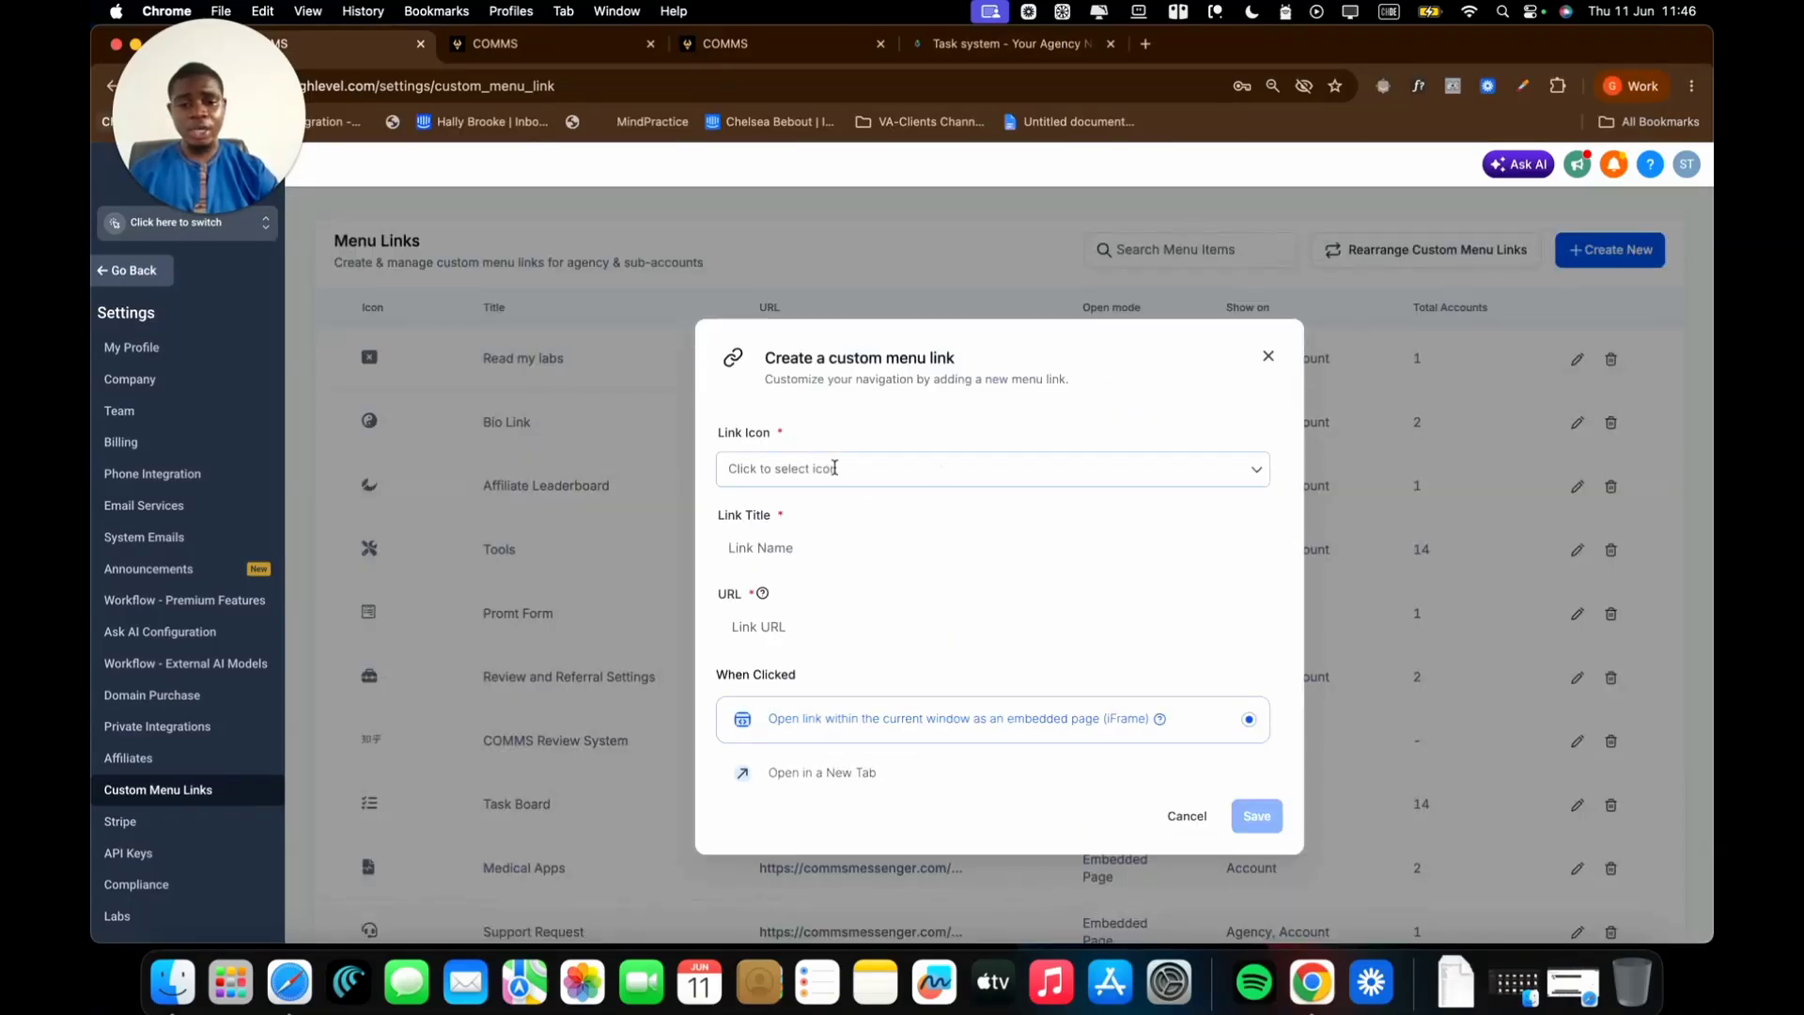
click(835, 467)
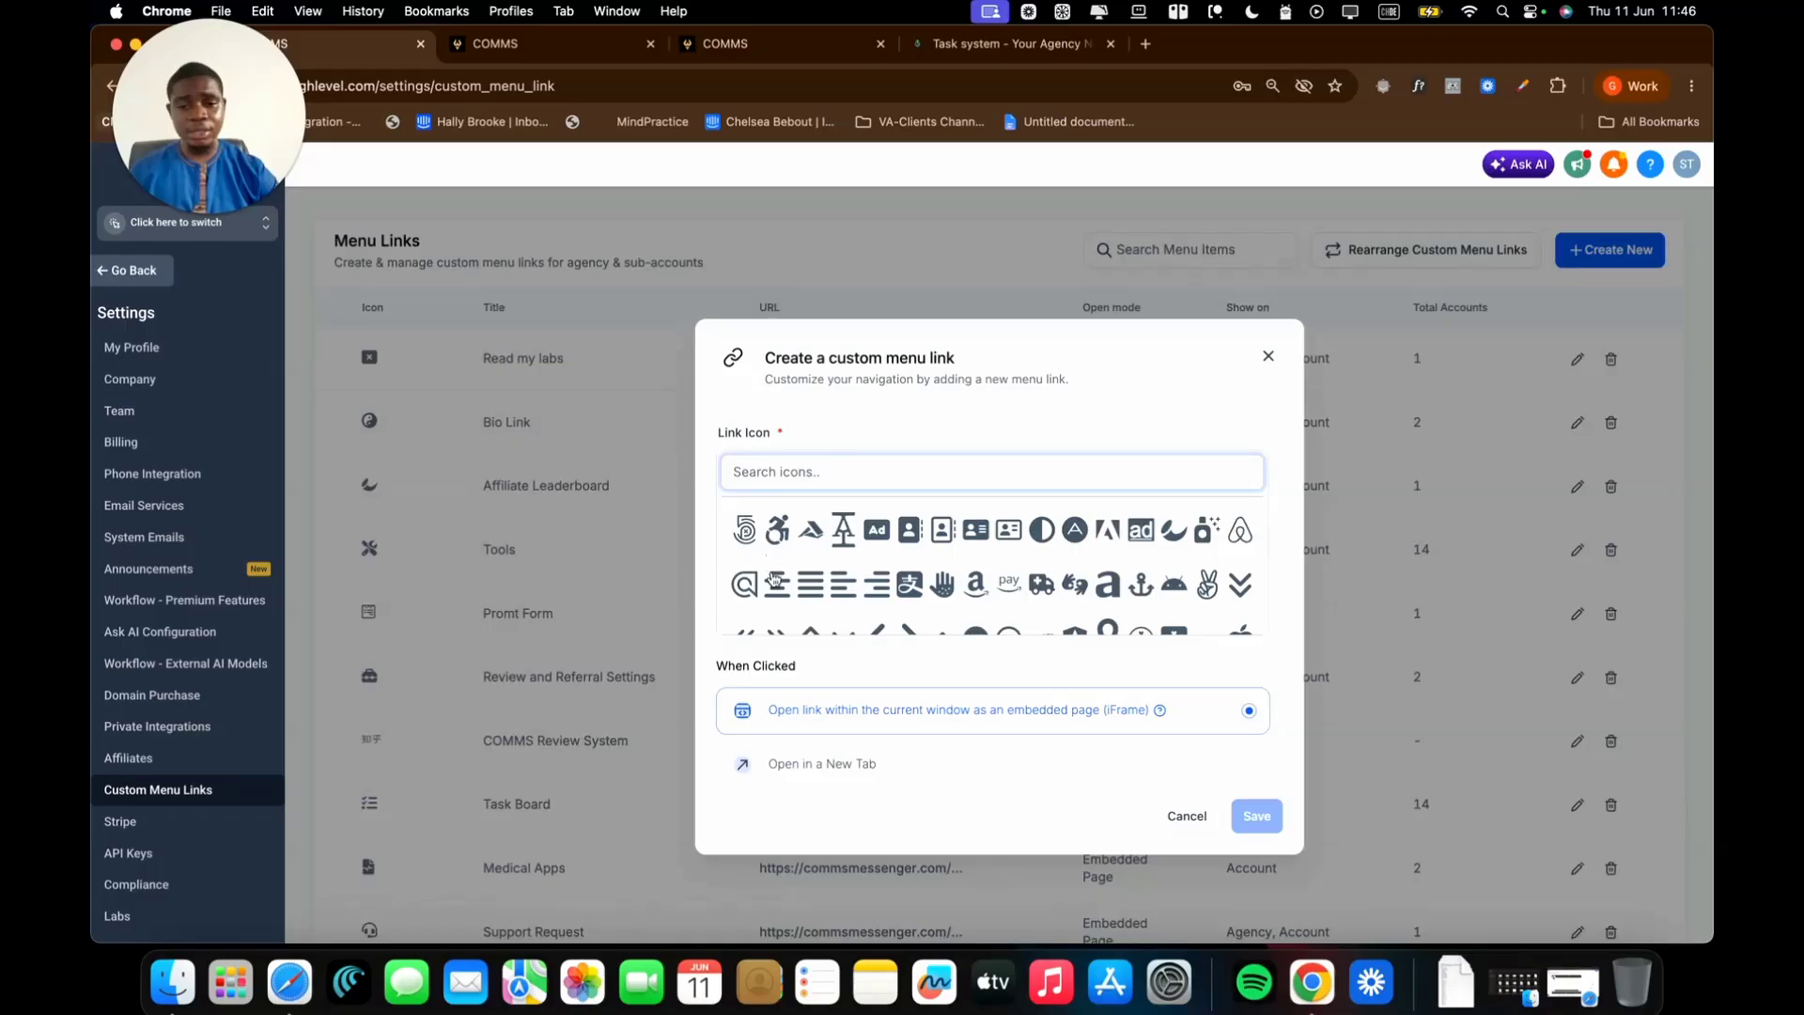
click(747, 534)
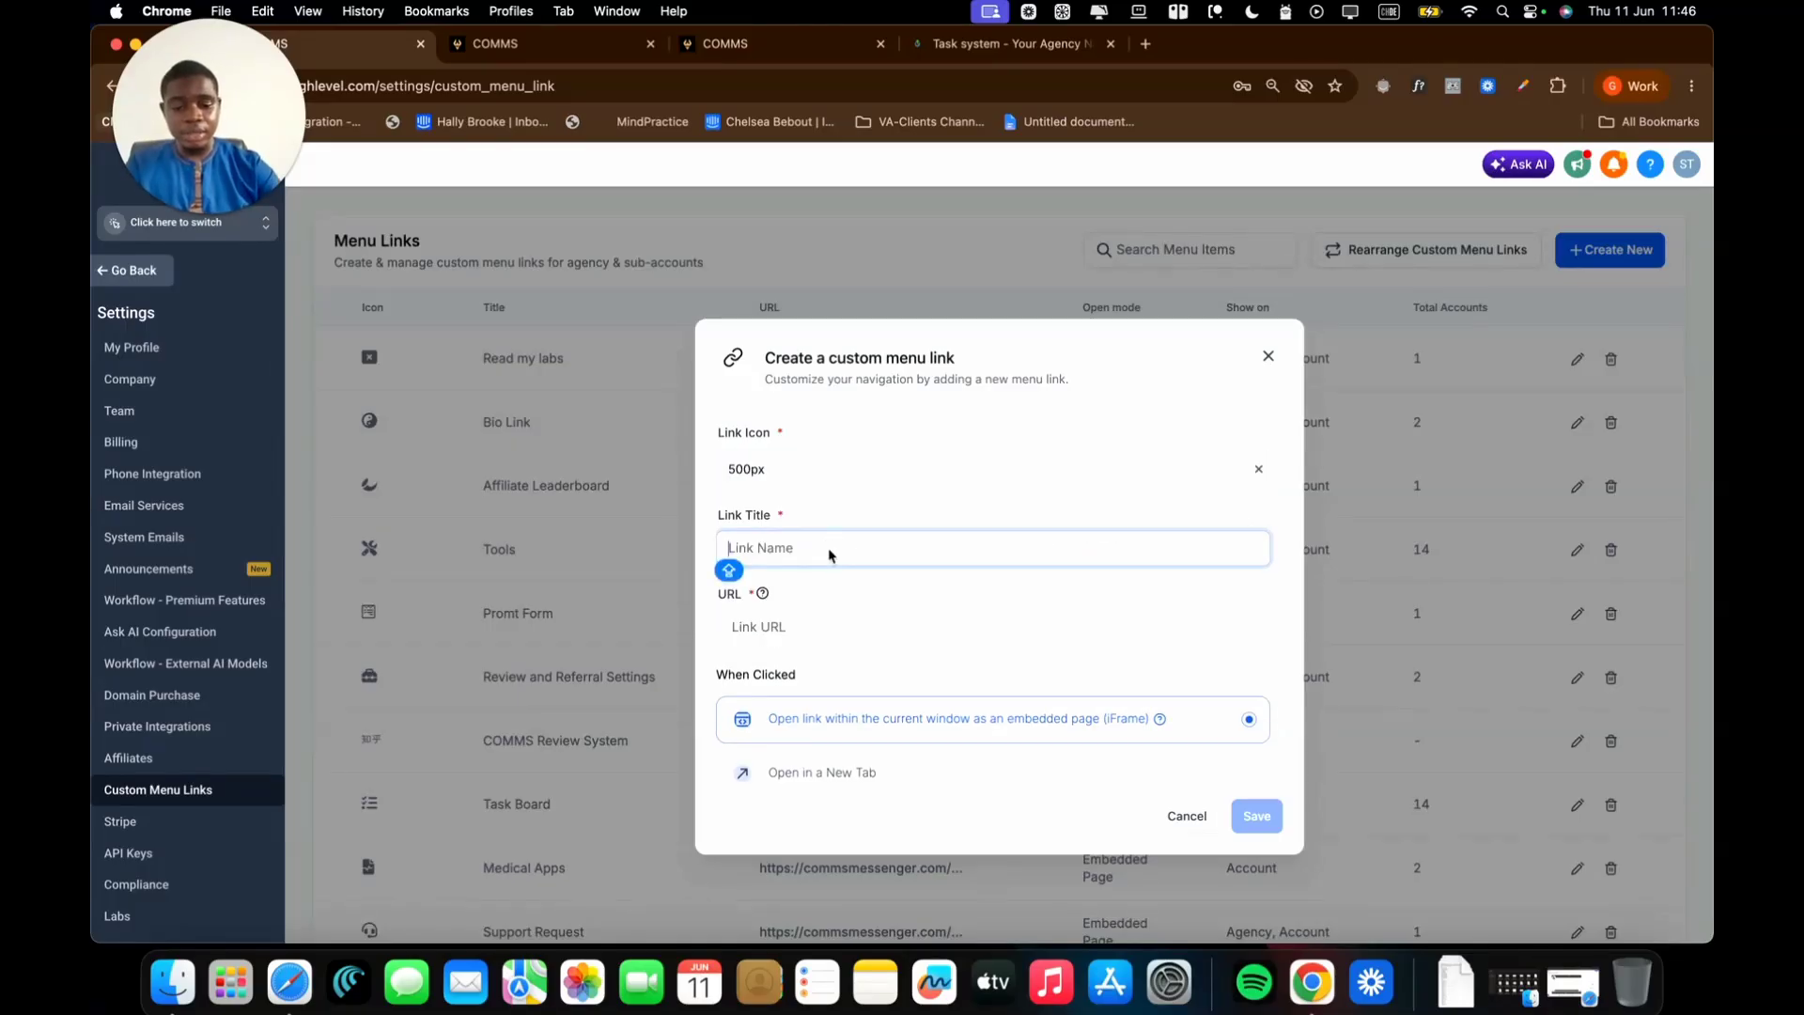
Title the custom menu link PREMIUM TASK BOARD and paste the copied task system link with its access token as the URL, checking it against the source
click(819, 631)
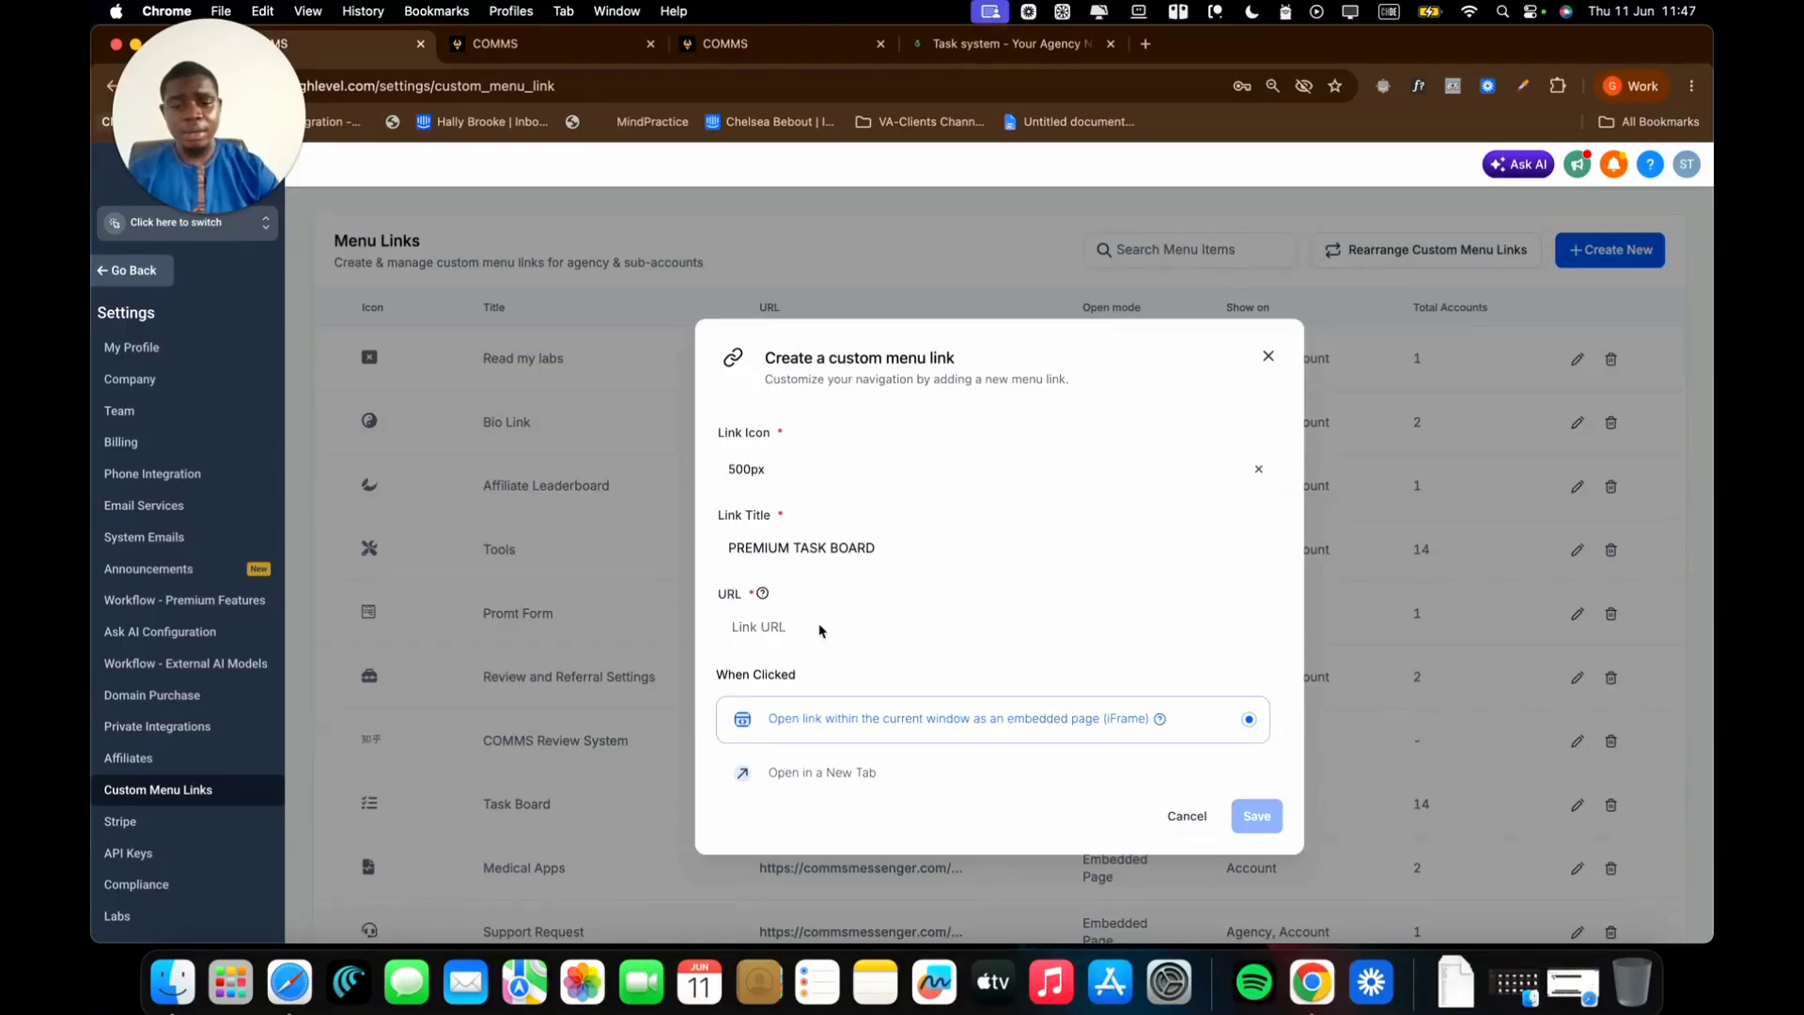
click(820, 630)
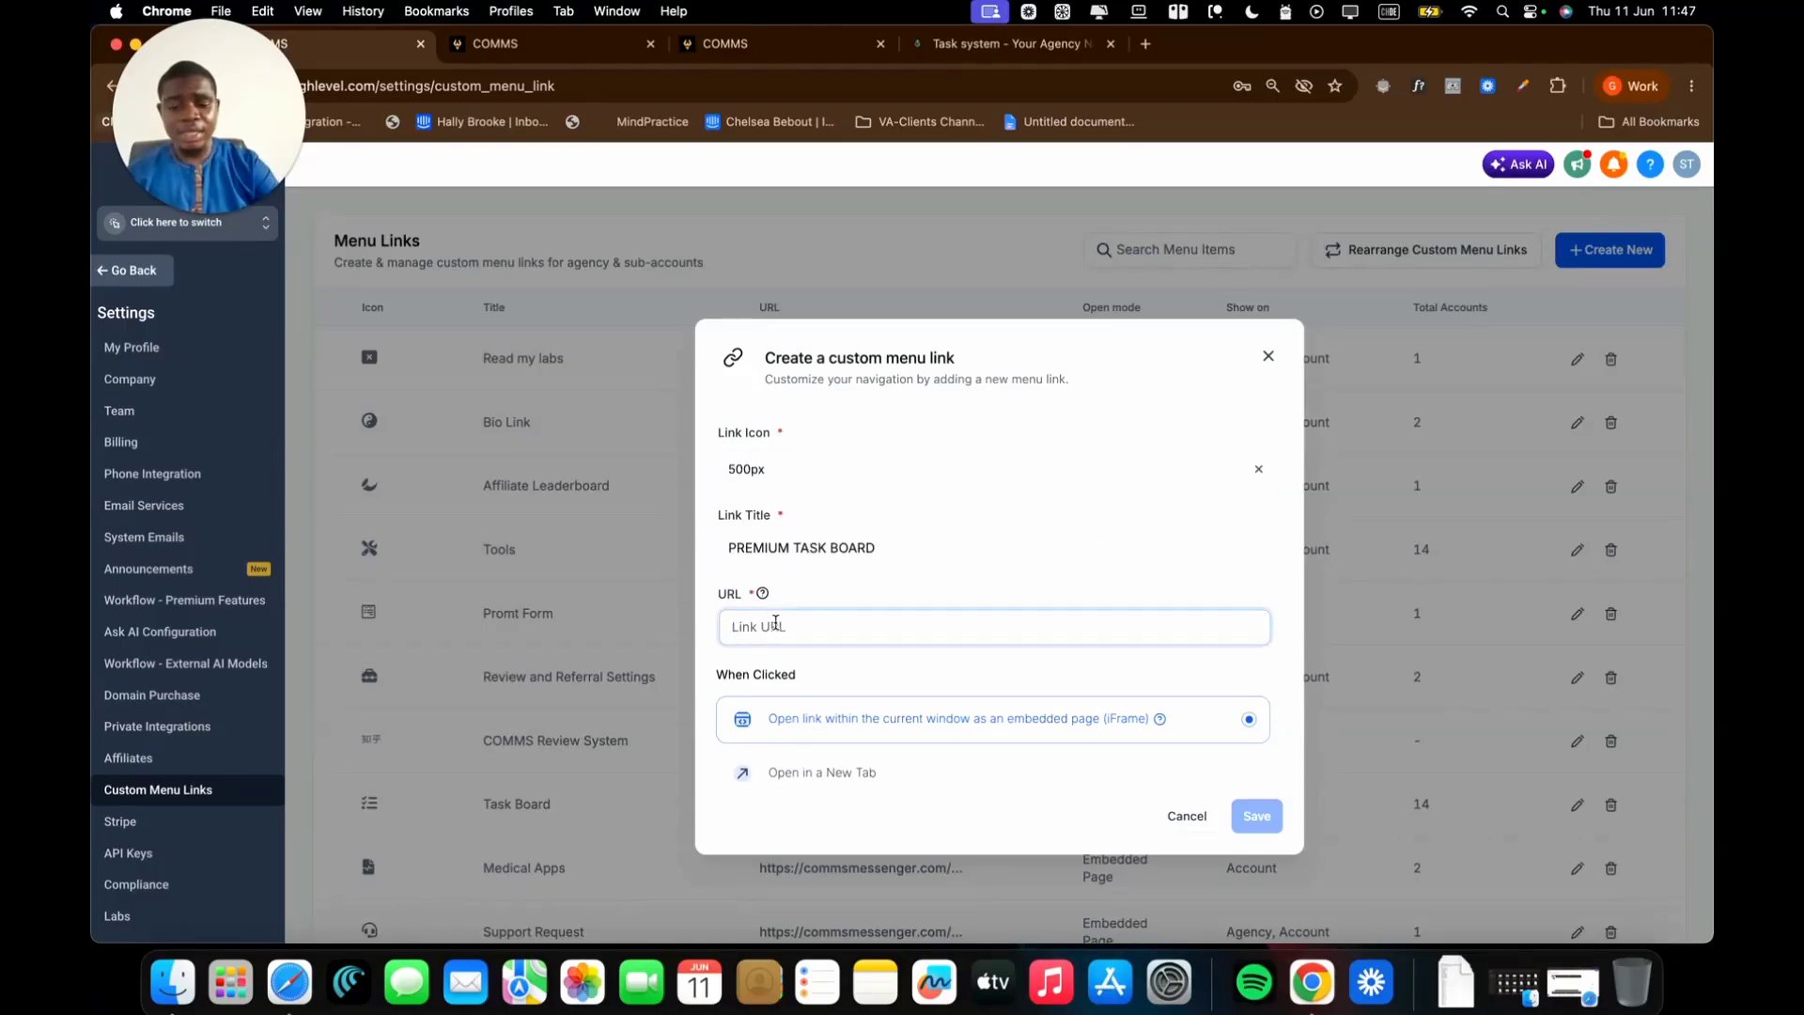
key(super+v)
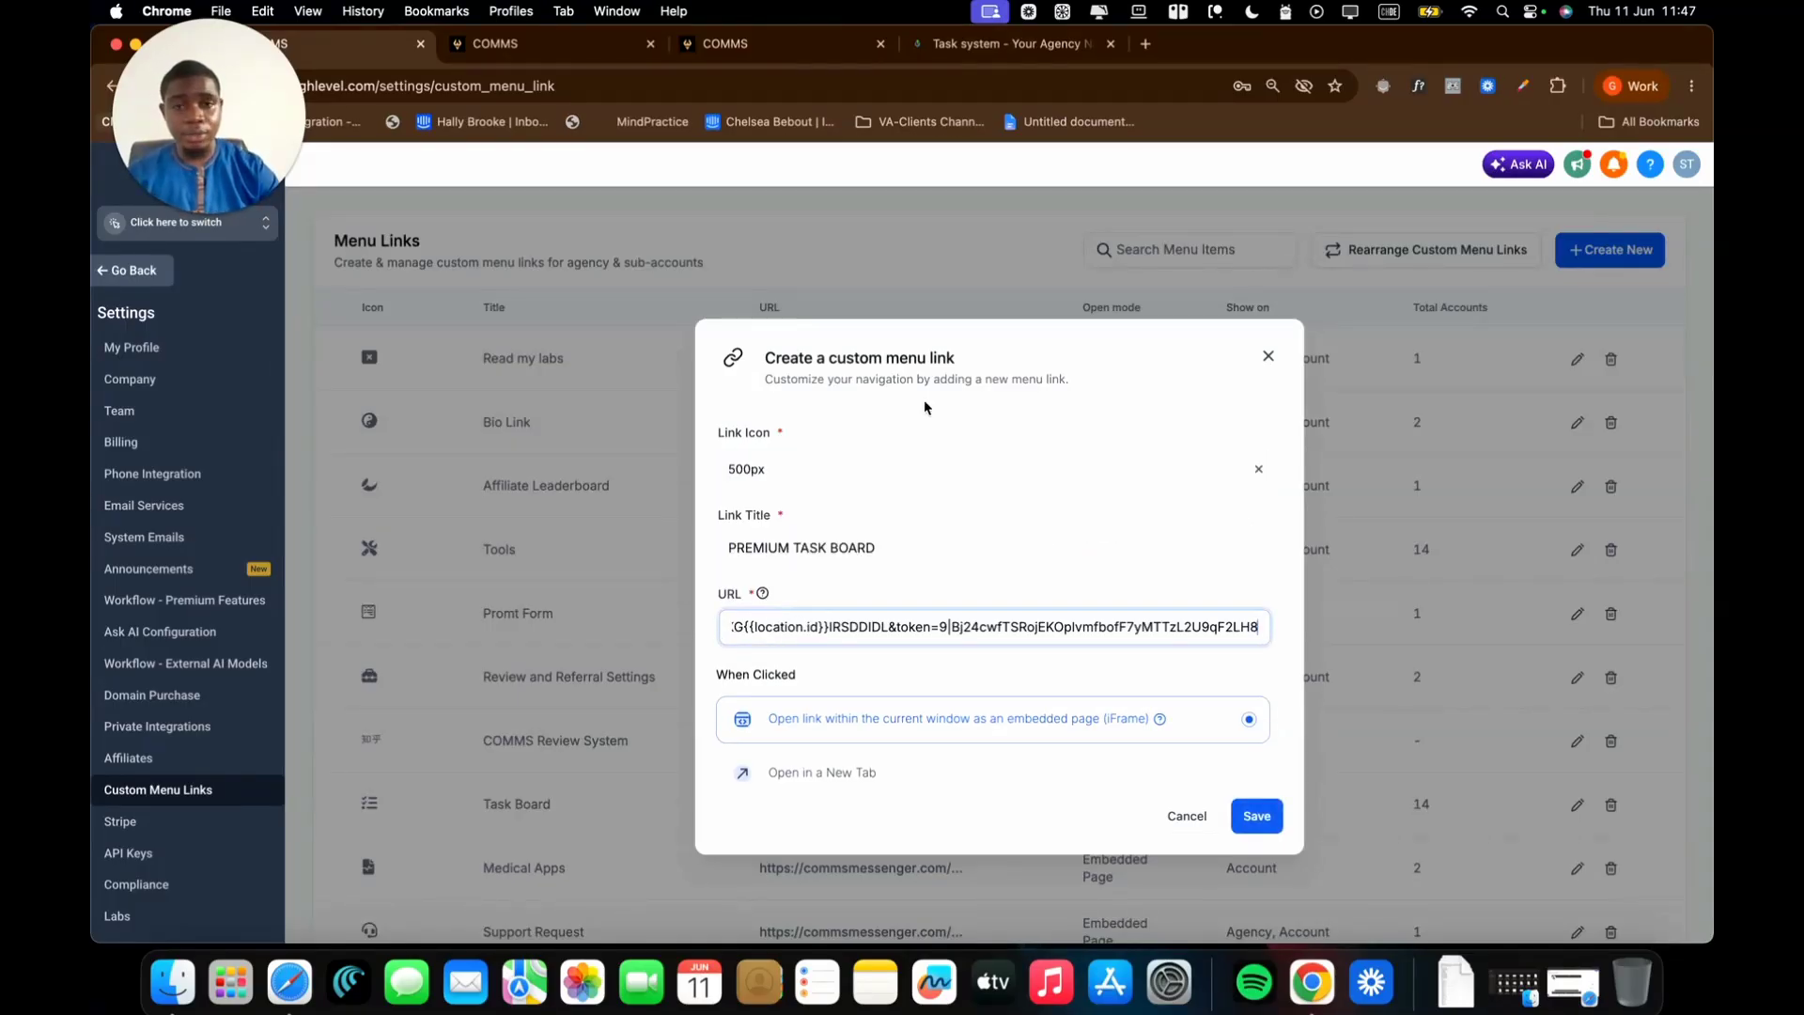
click(988, 48)
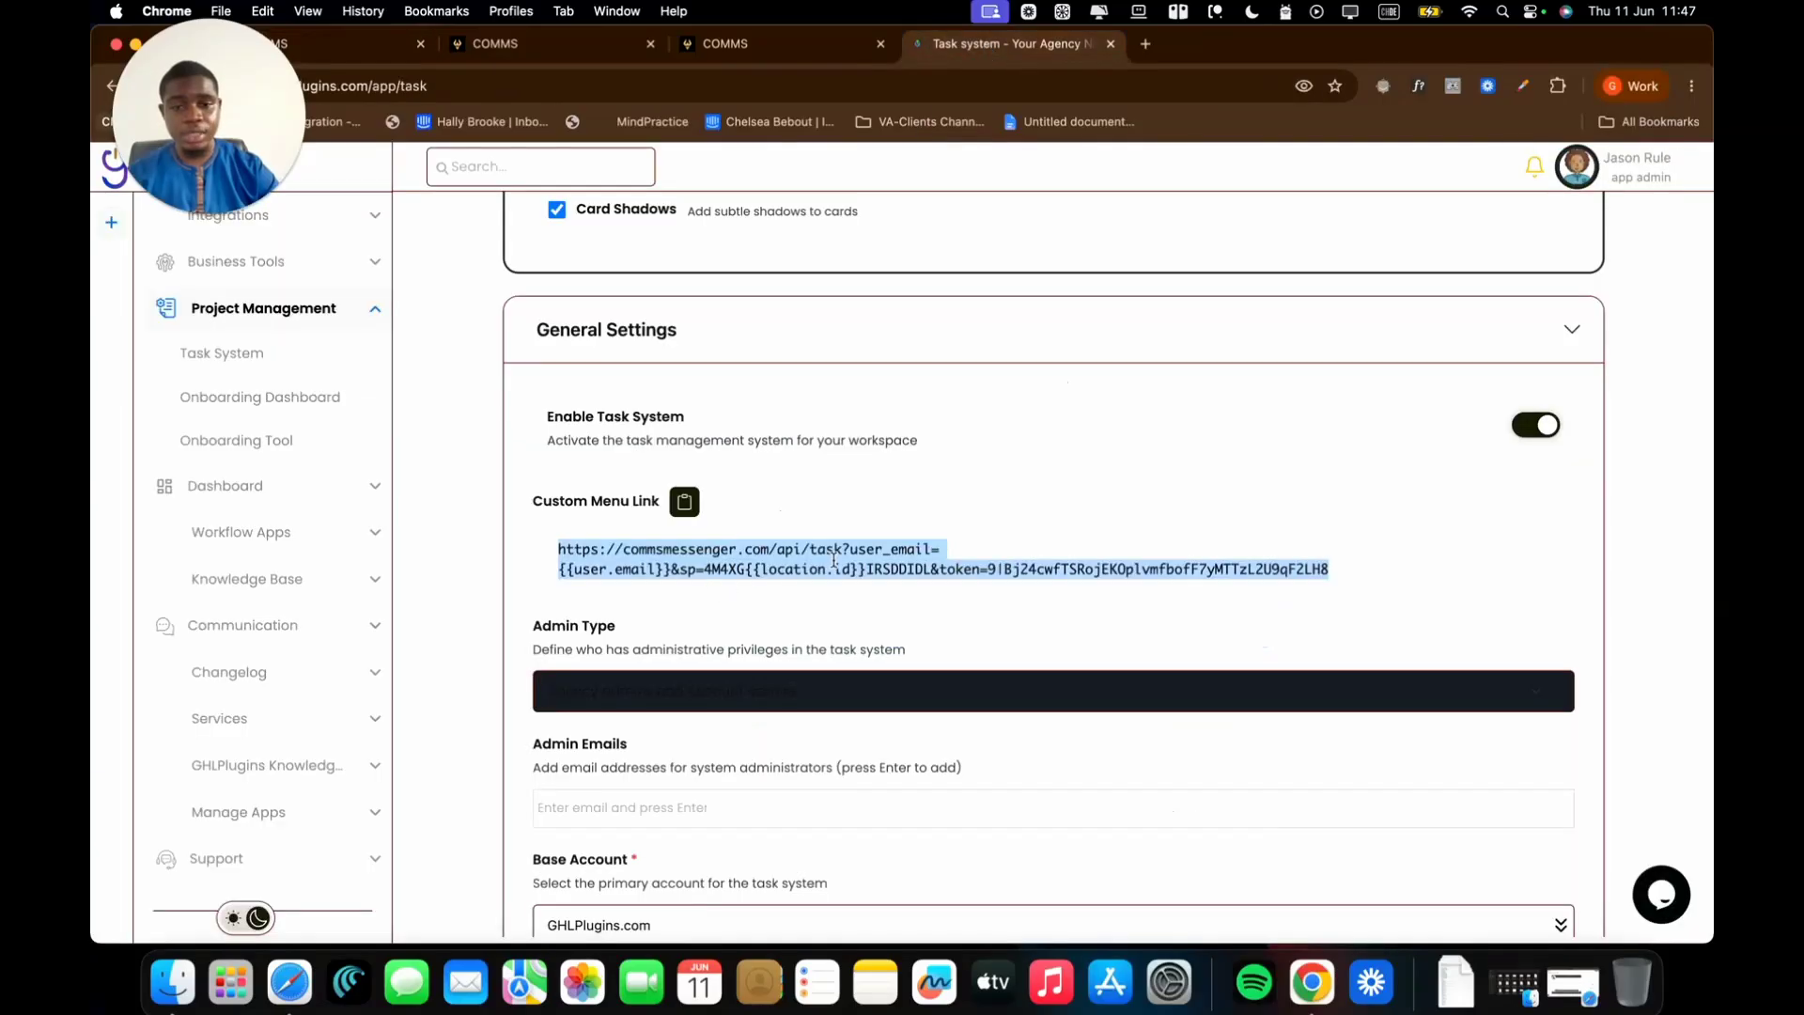
click(357, 44)
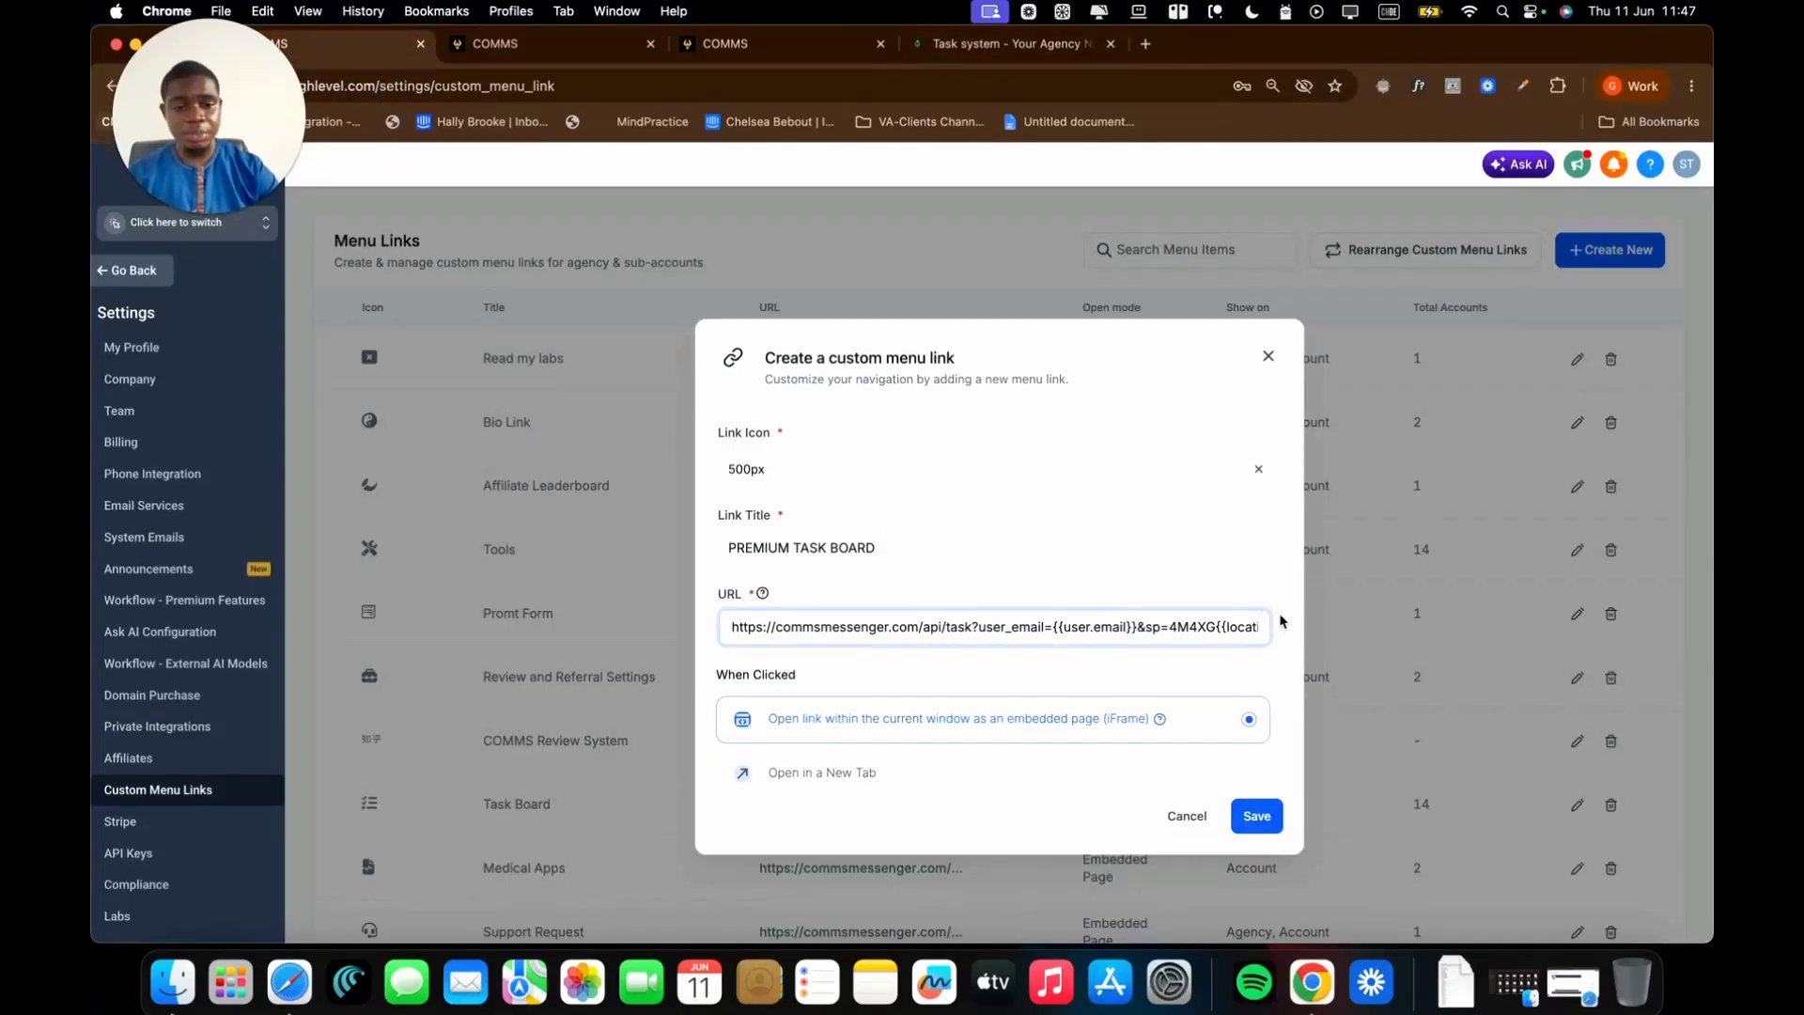
Remove the link from the agency's sidebar, keep it on the sub-account's sidebar, and assign it to Sub-Account 1
scroll(1280, 622, down, 5)
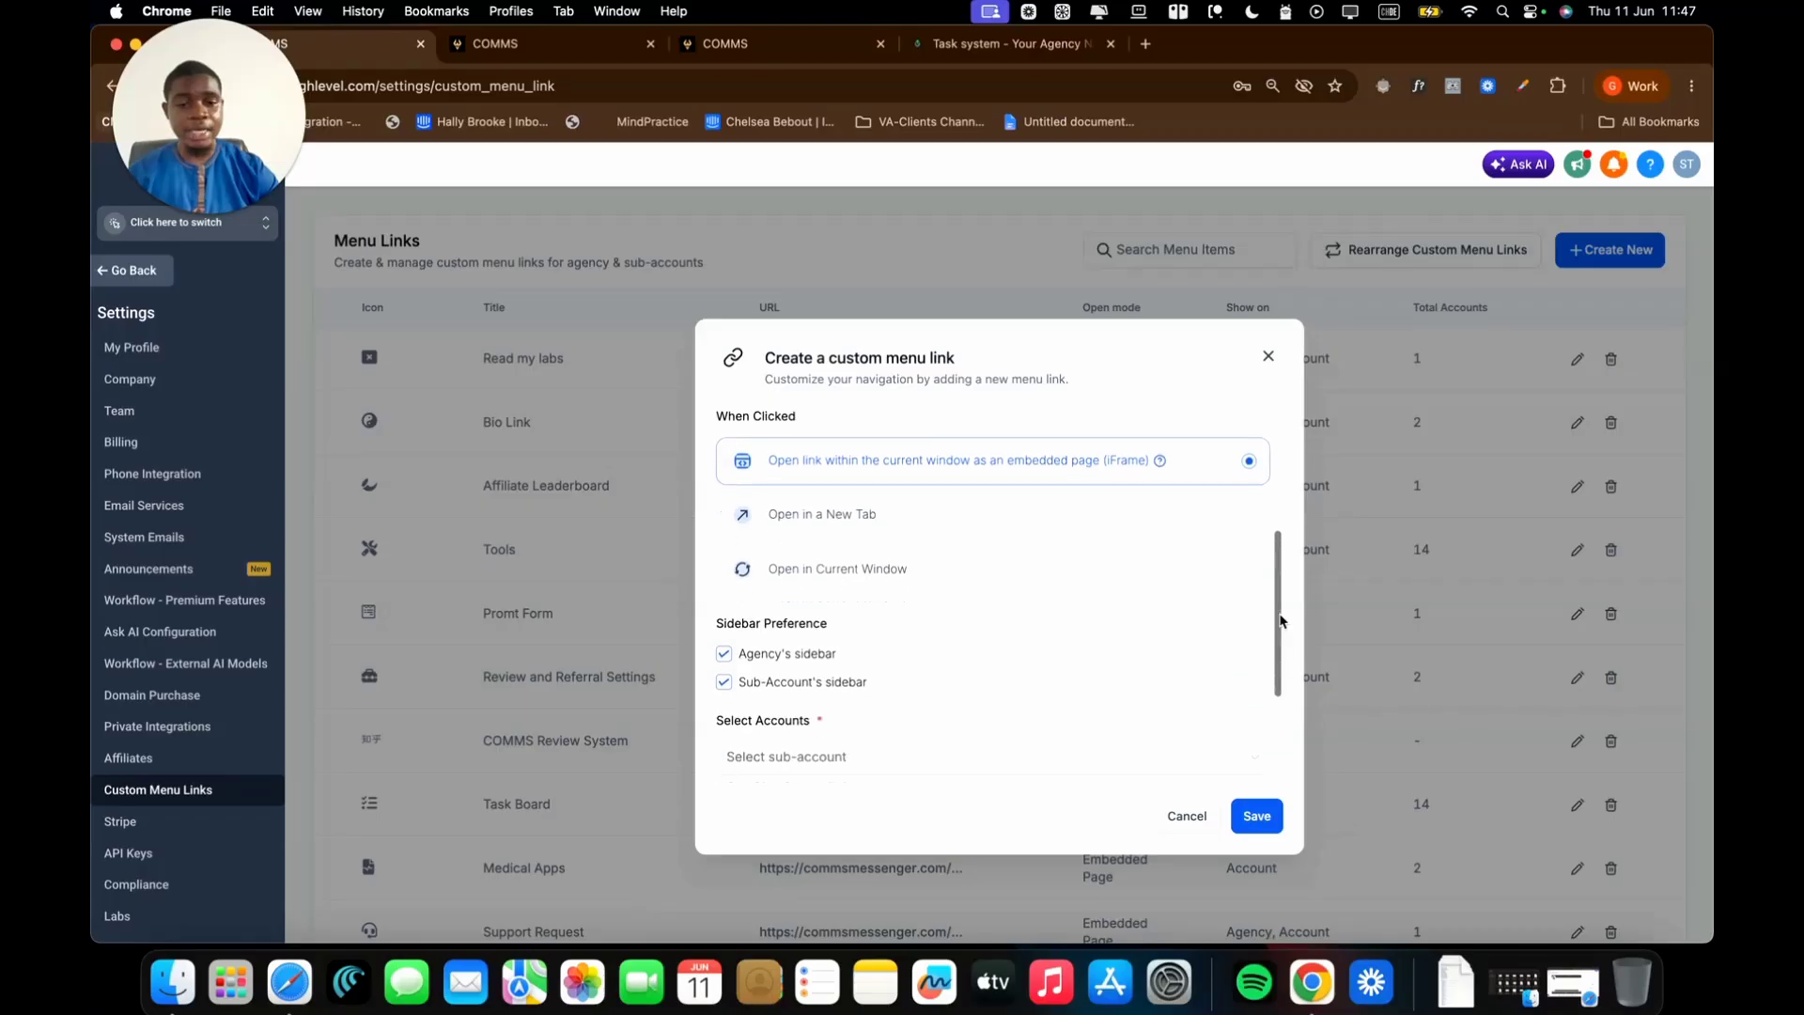
scroll(1287, 584, down, 2)
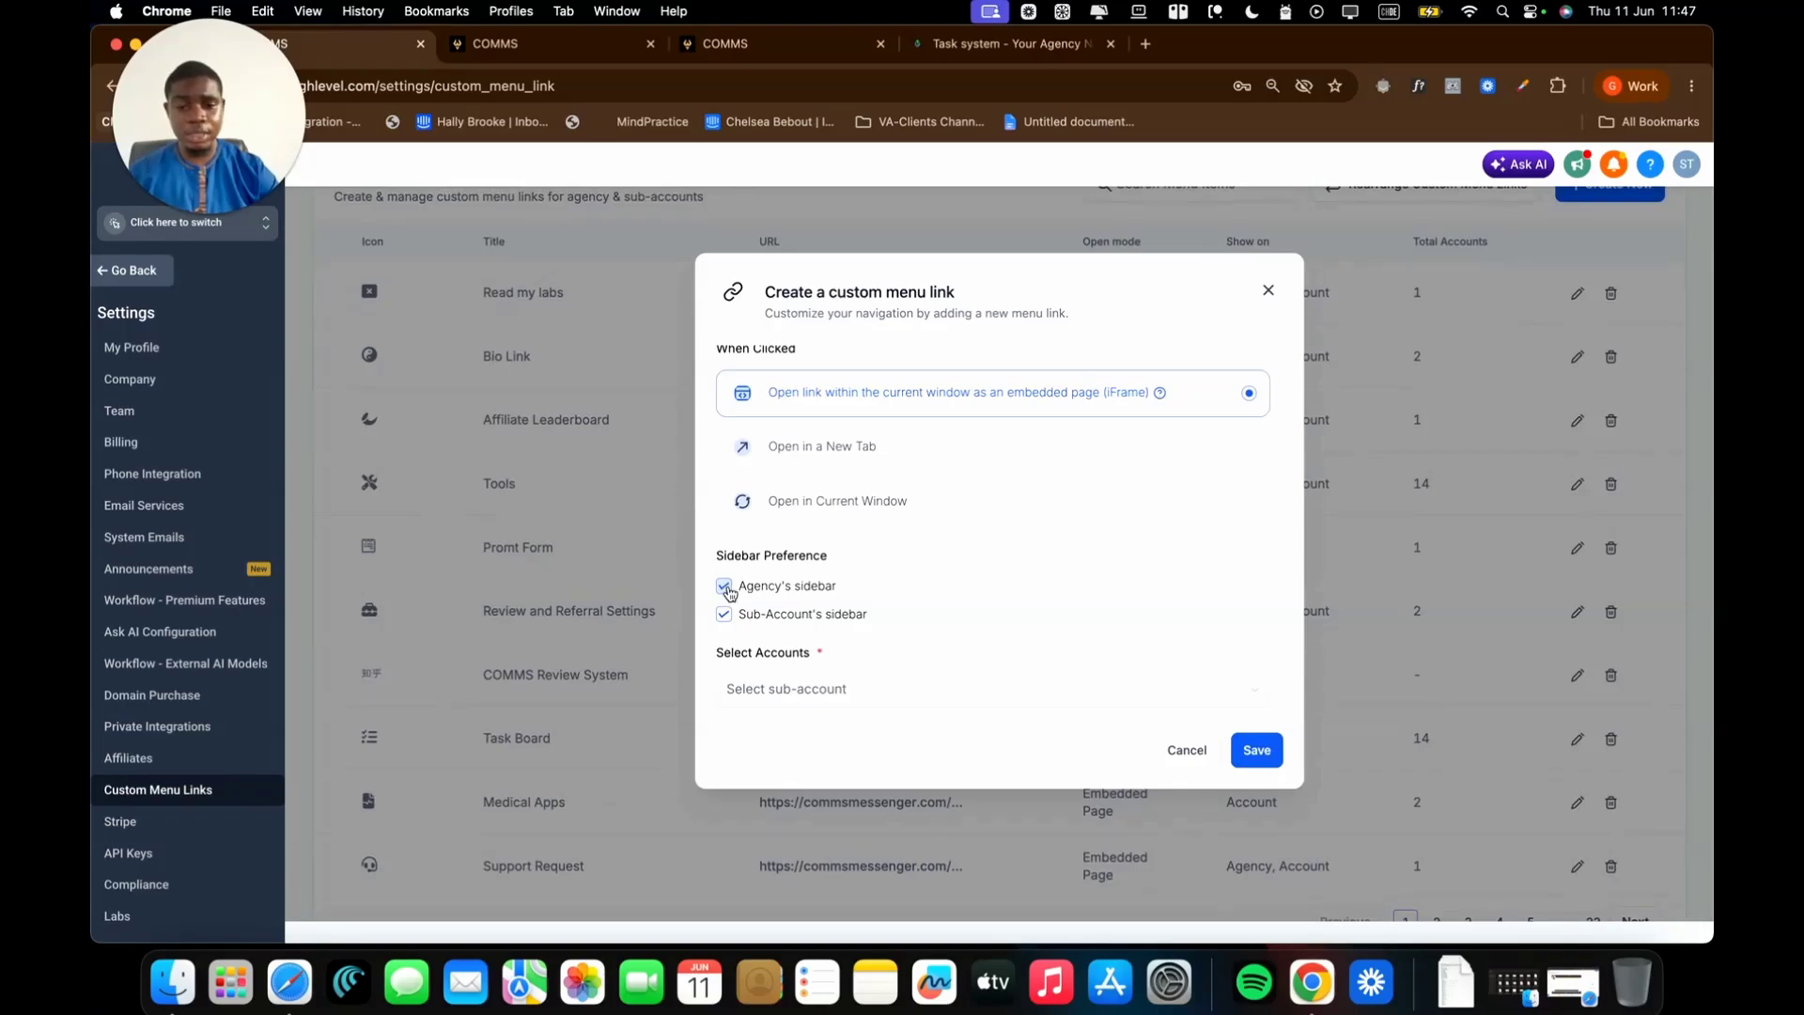
click(983, 694)
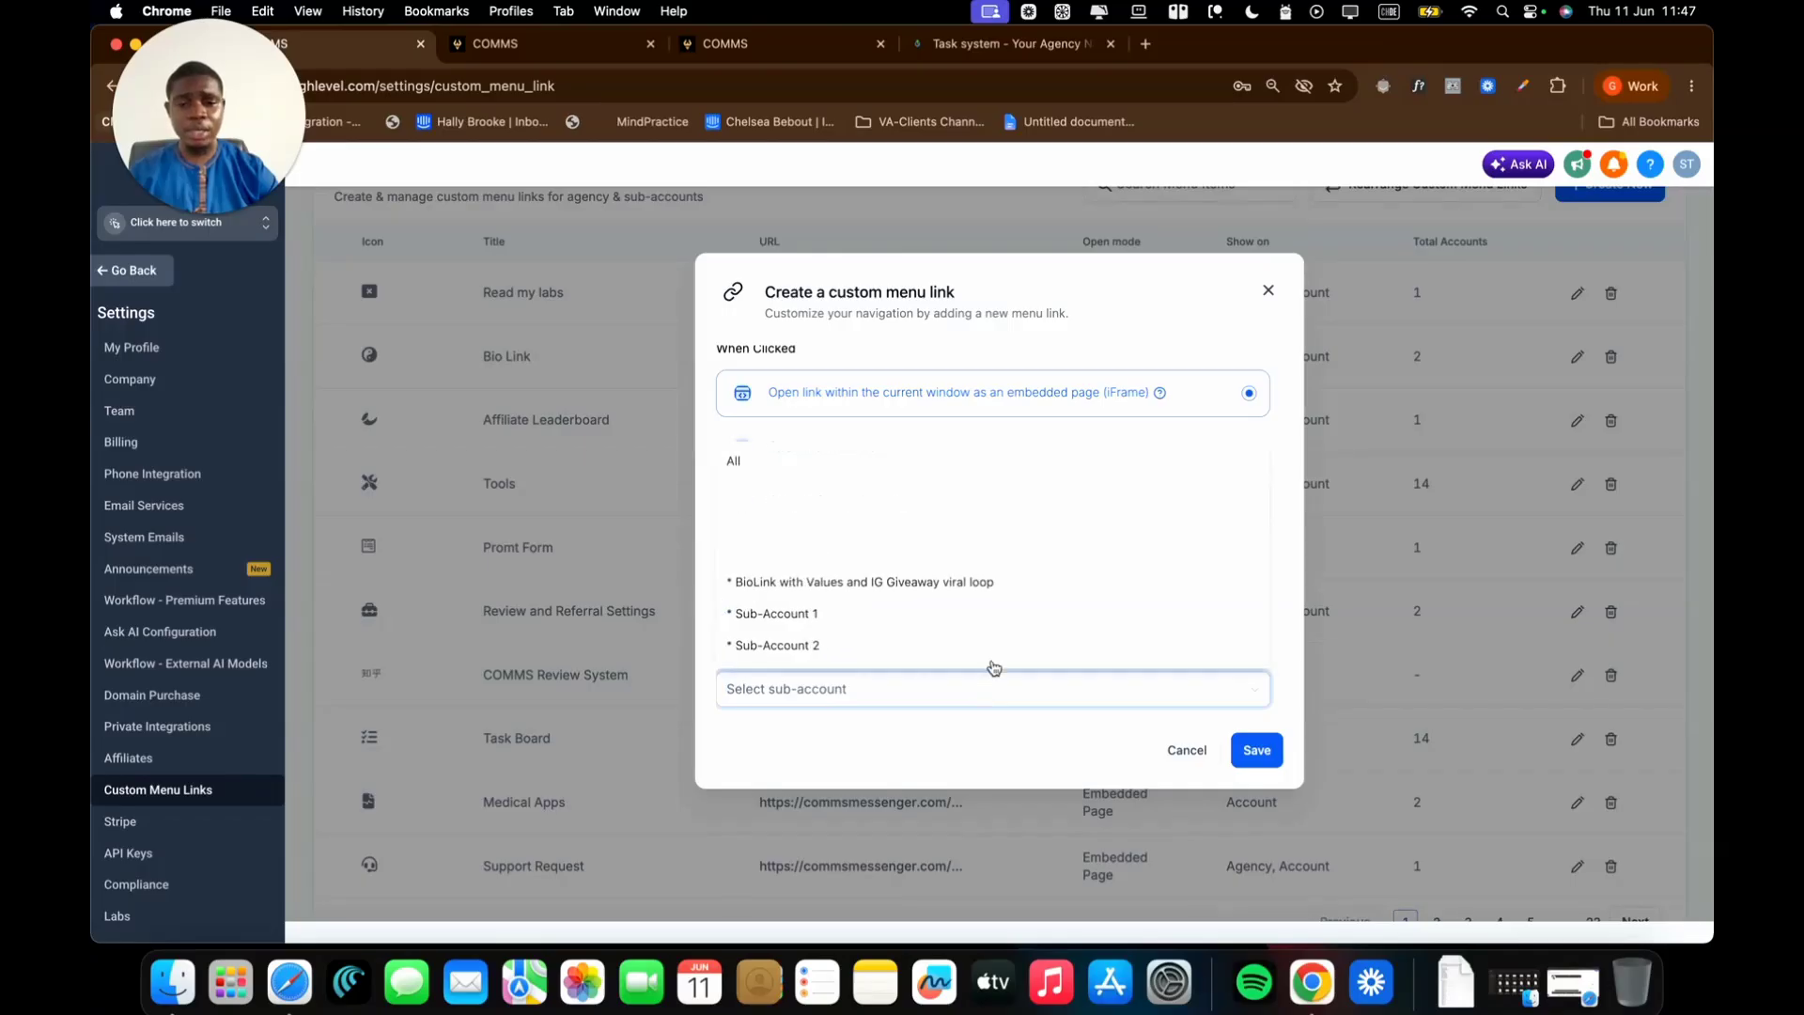
click(730, 620)
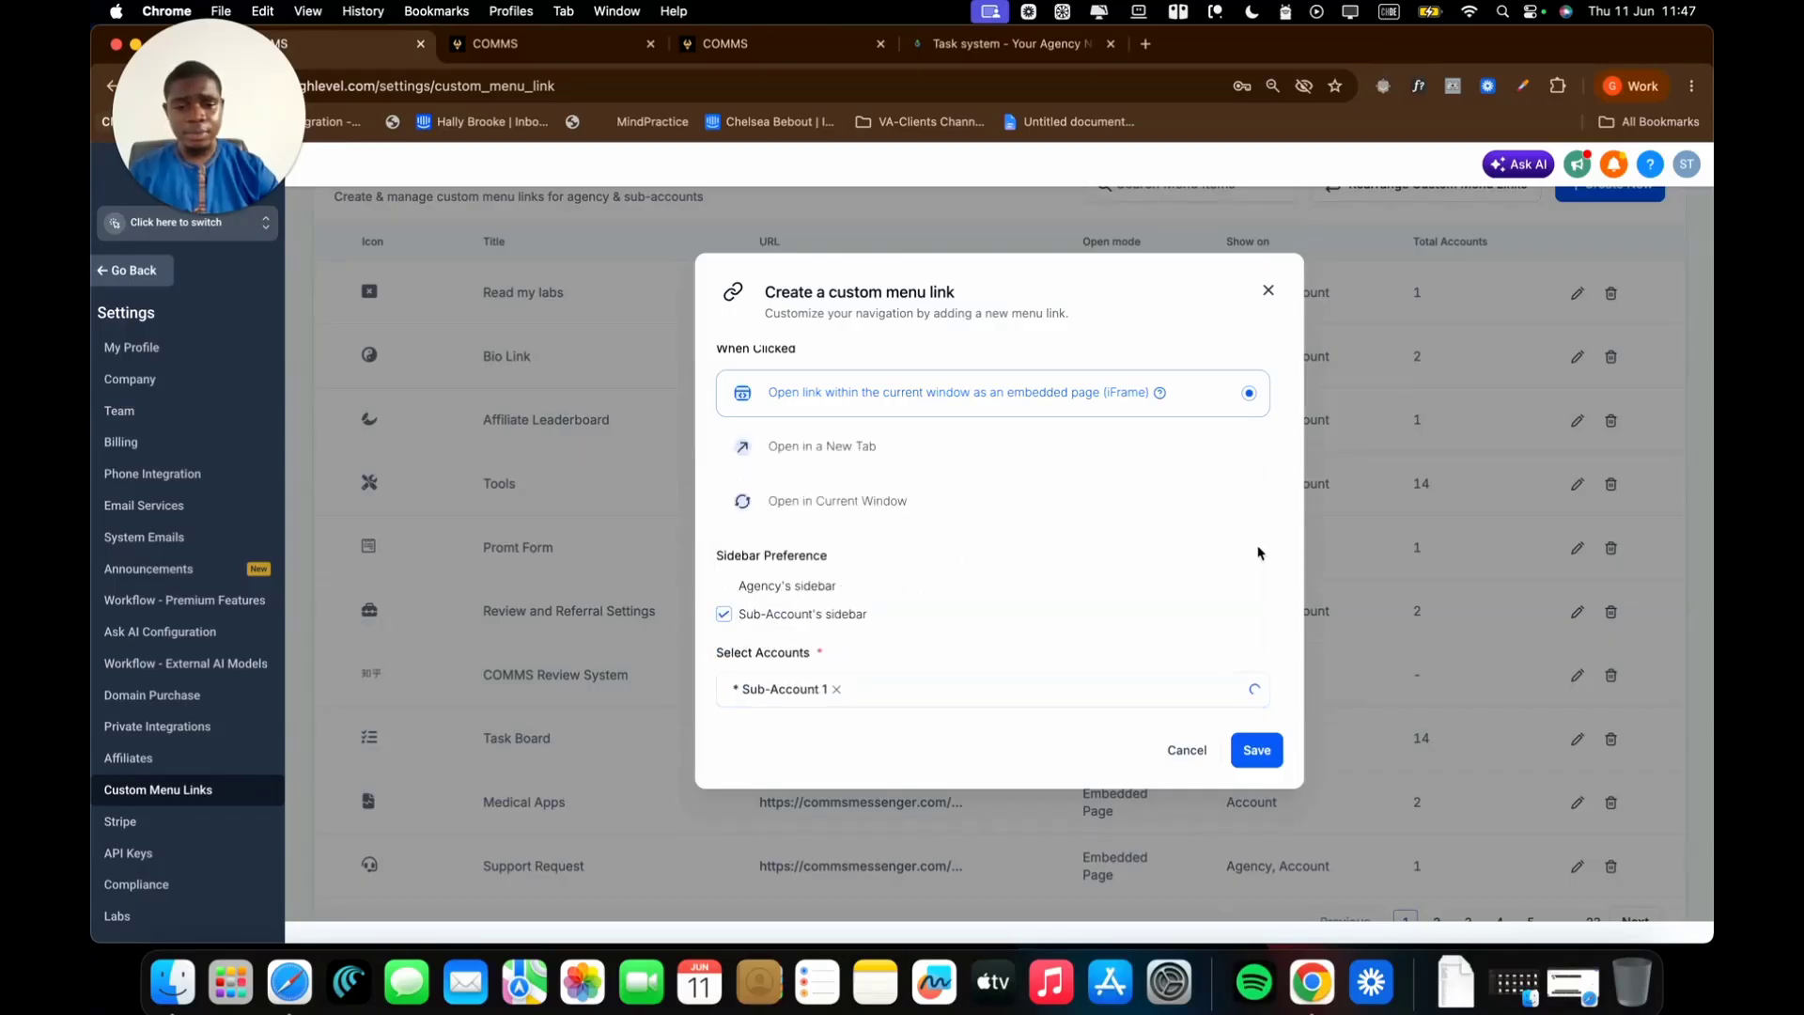
Set the menu link's role-based visibility to All and review the other role options
scroll(1277, 555, down, 4)
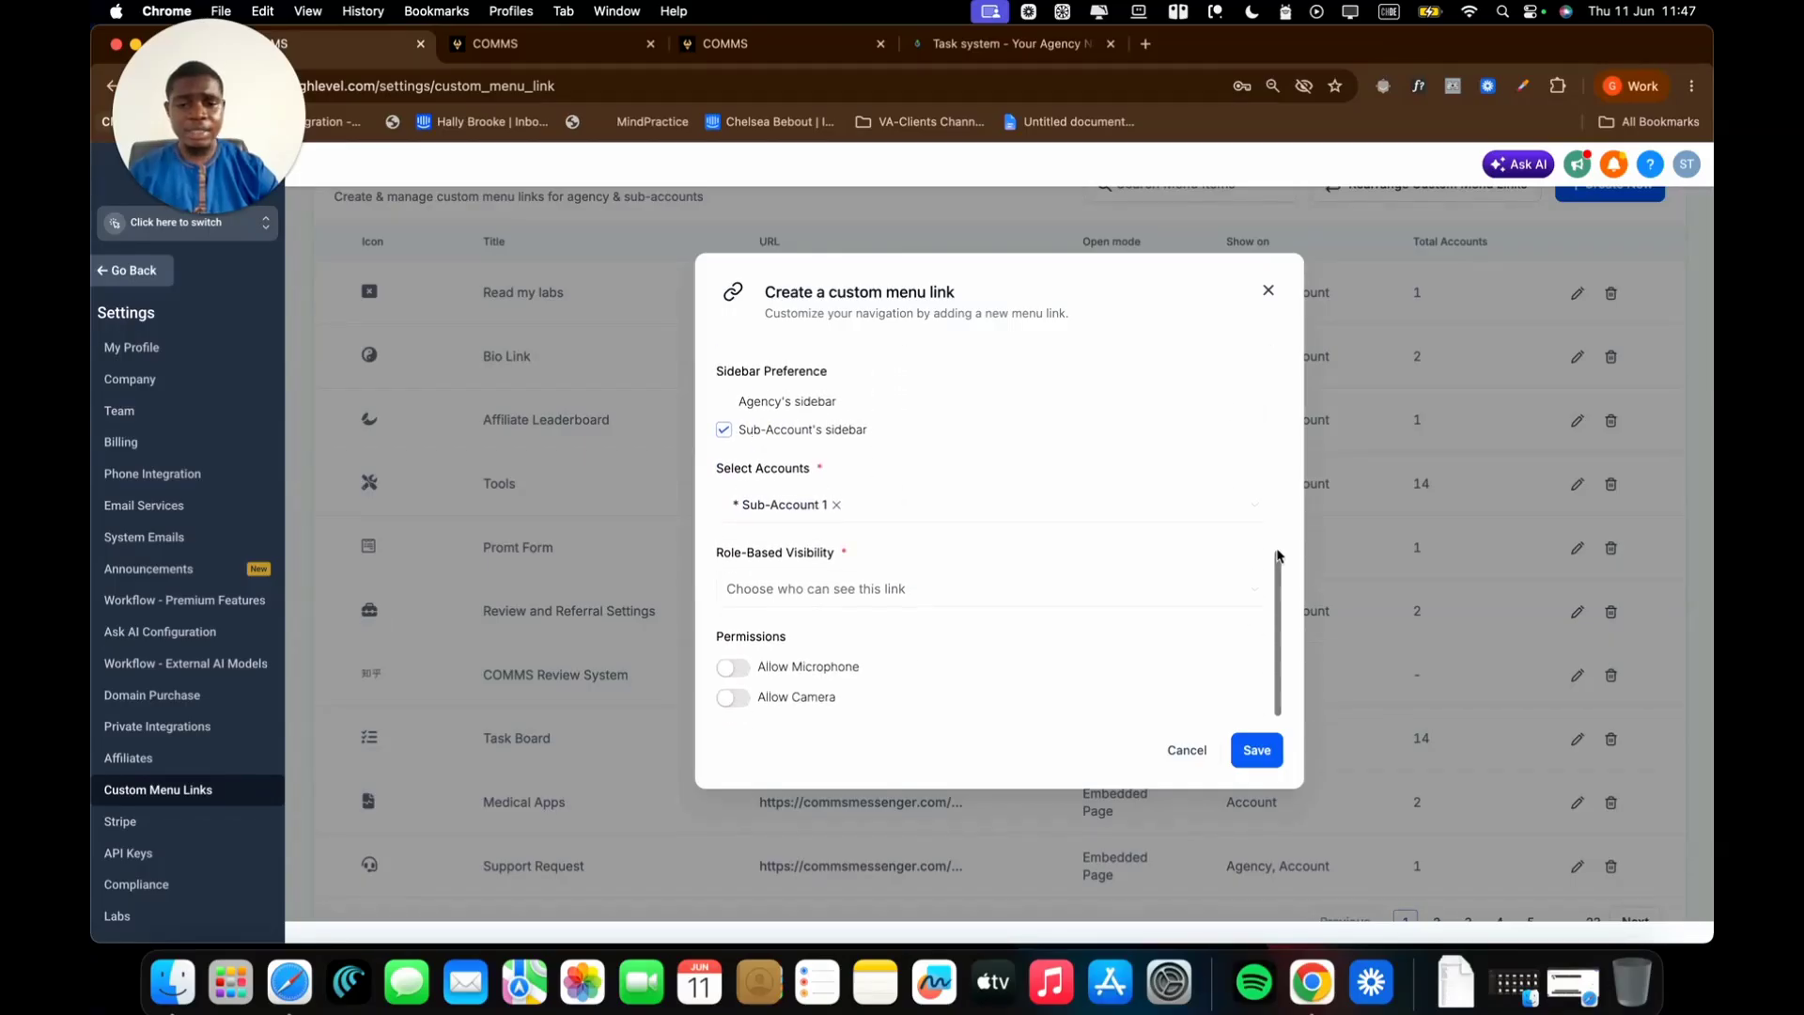
click(808, 591)
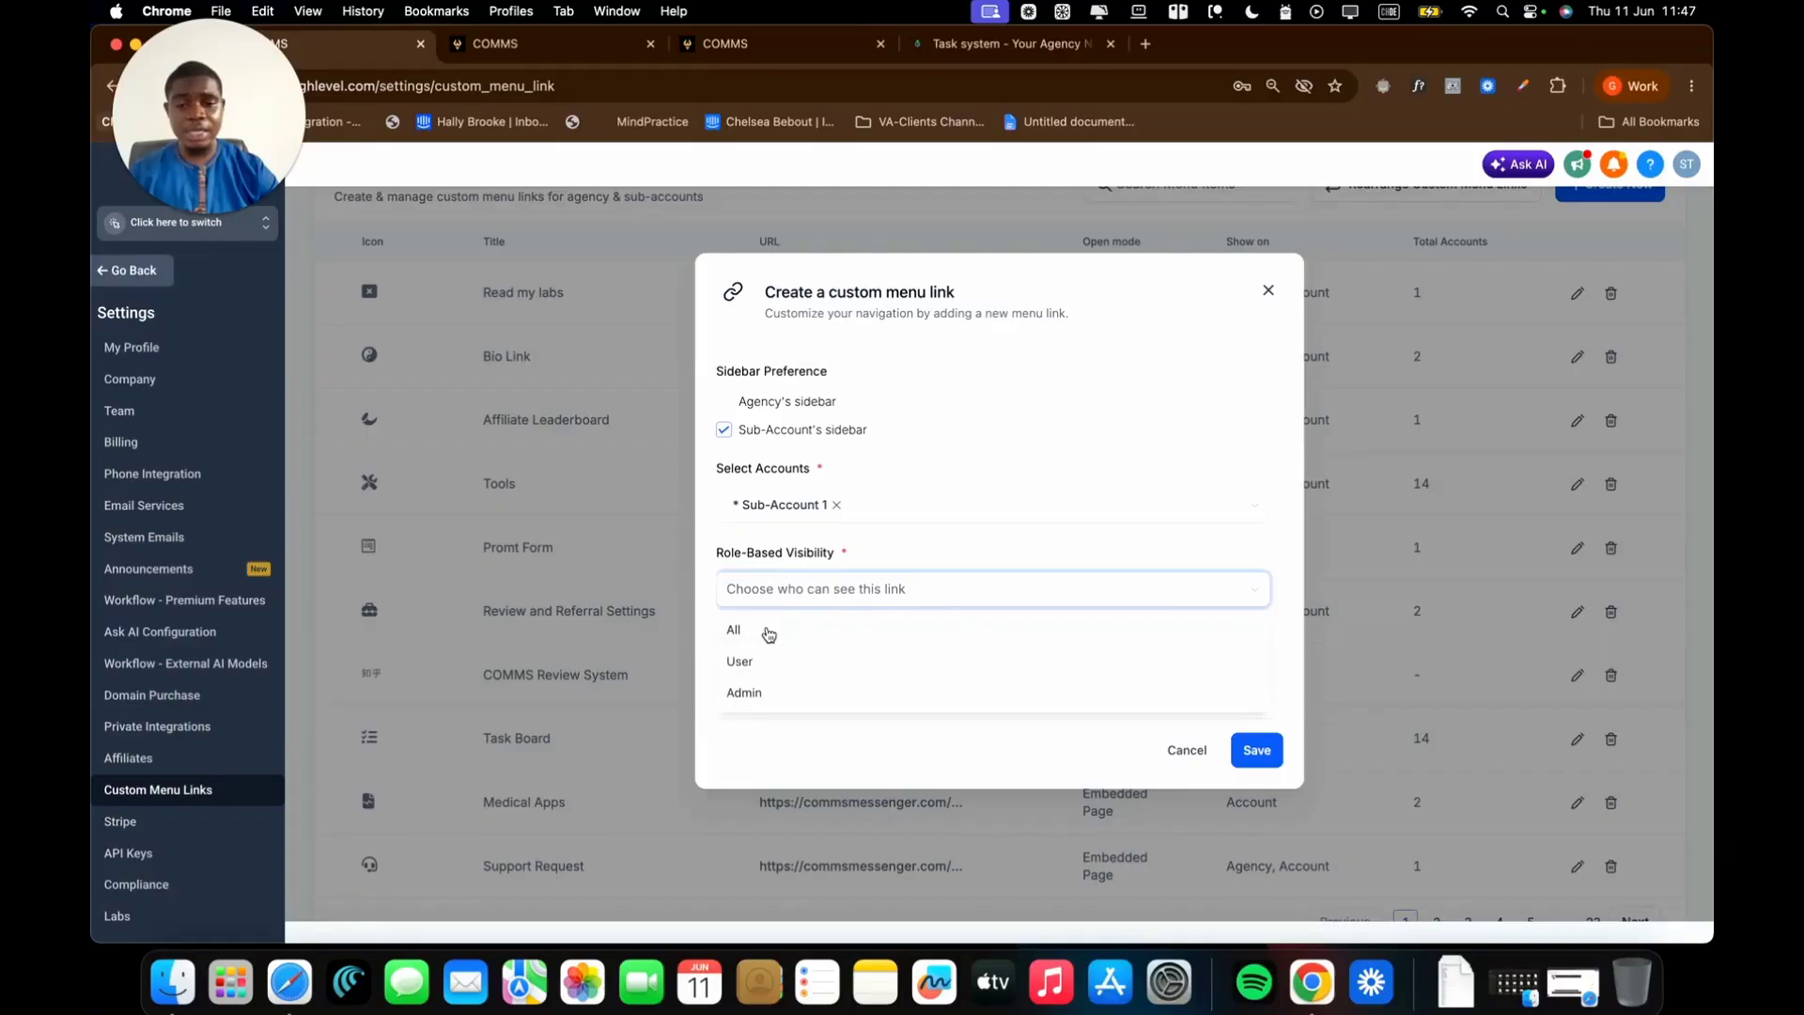
click(766, 633)
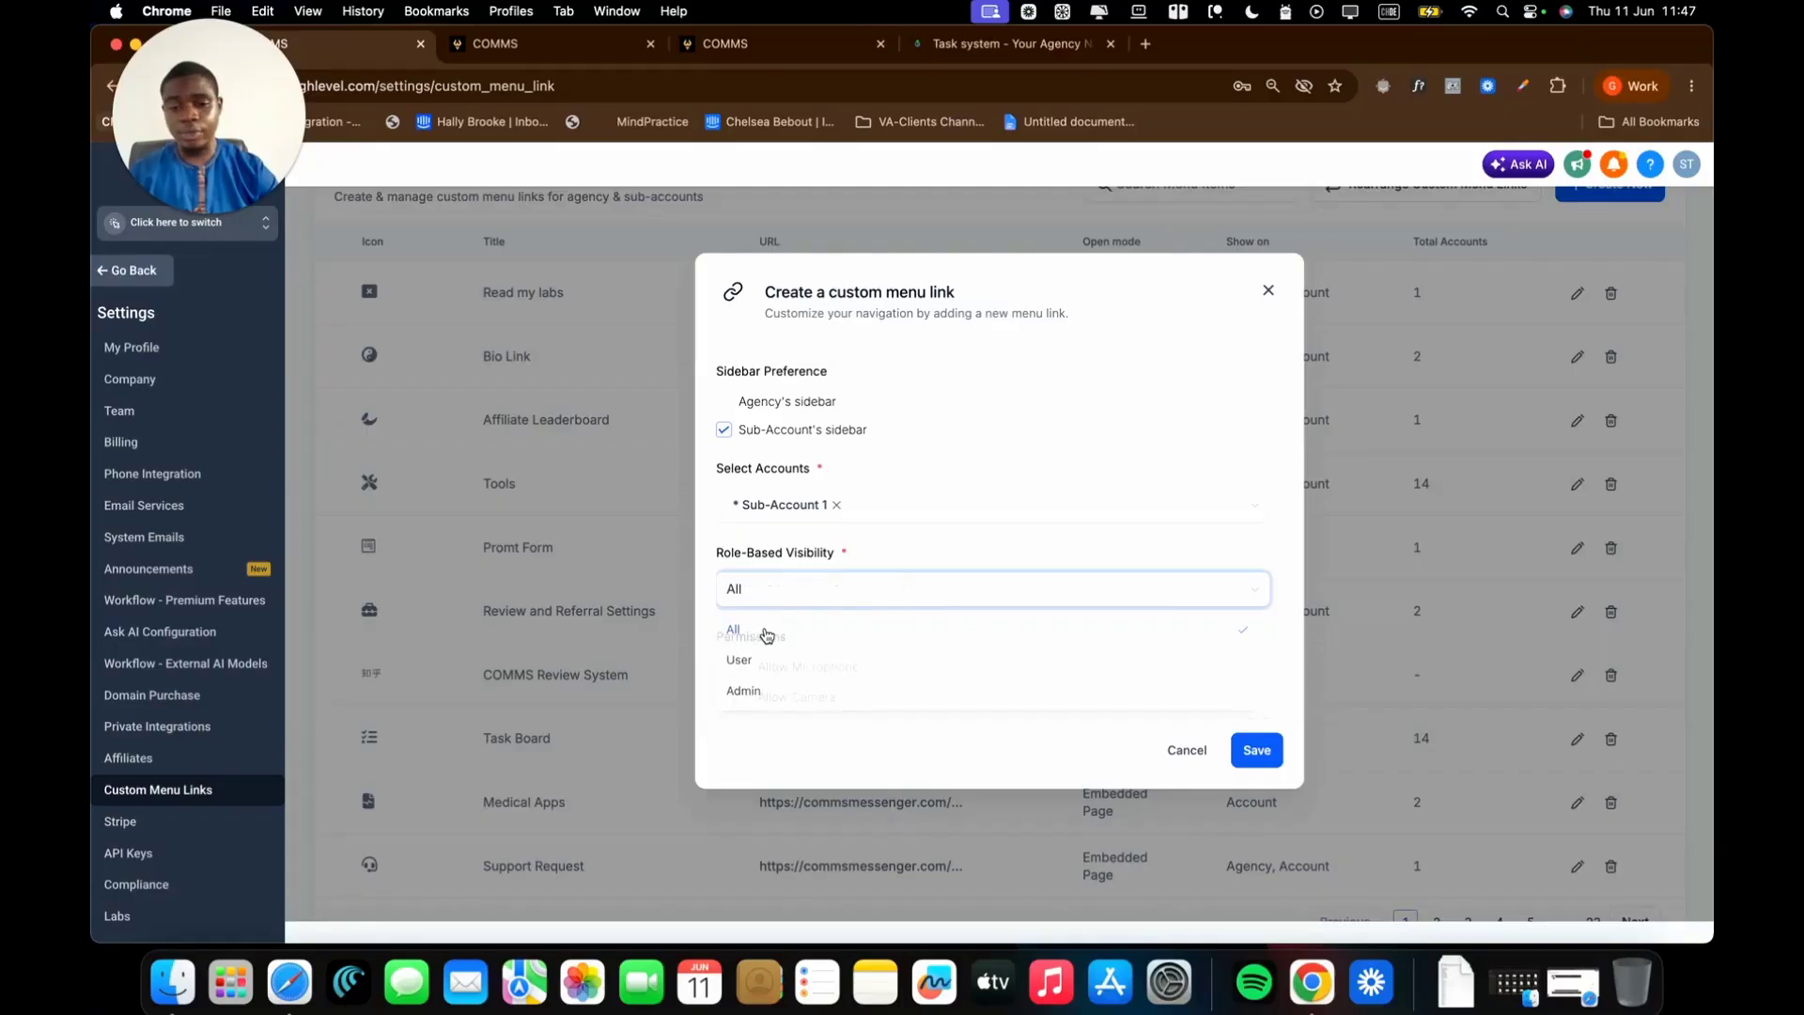
click(974, 544)
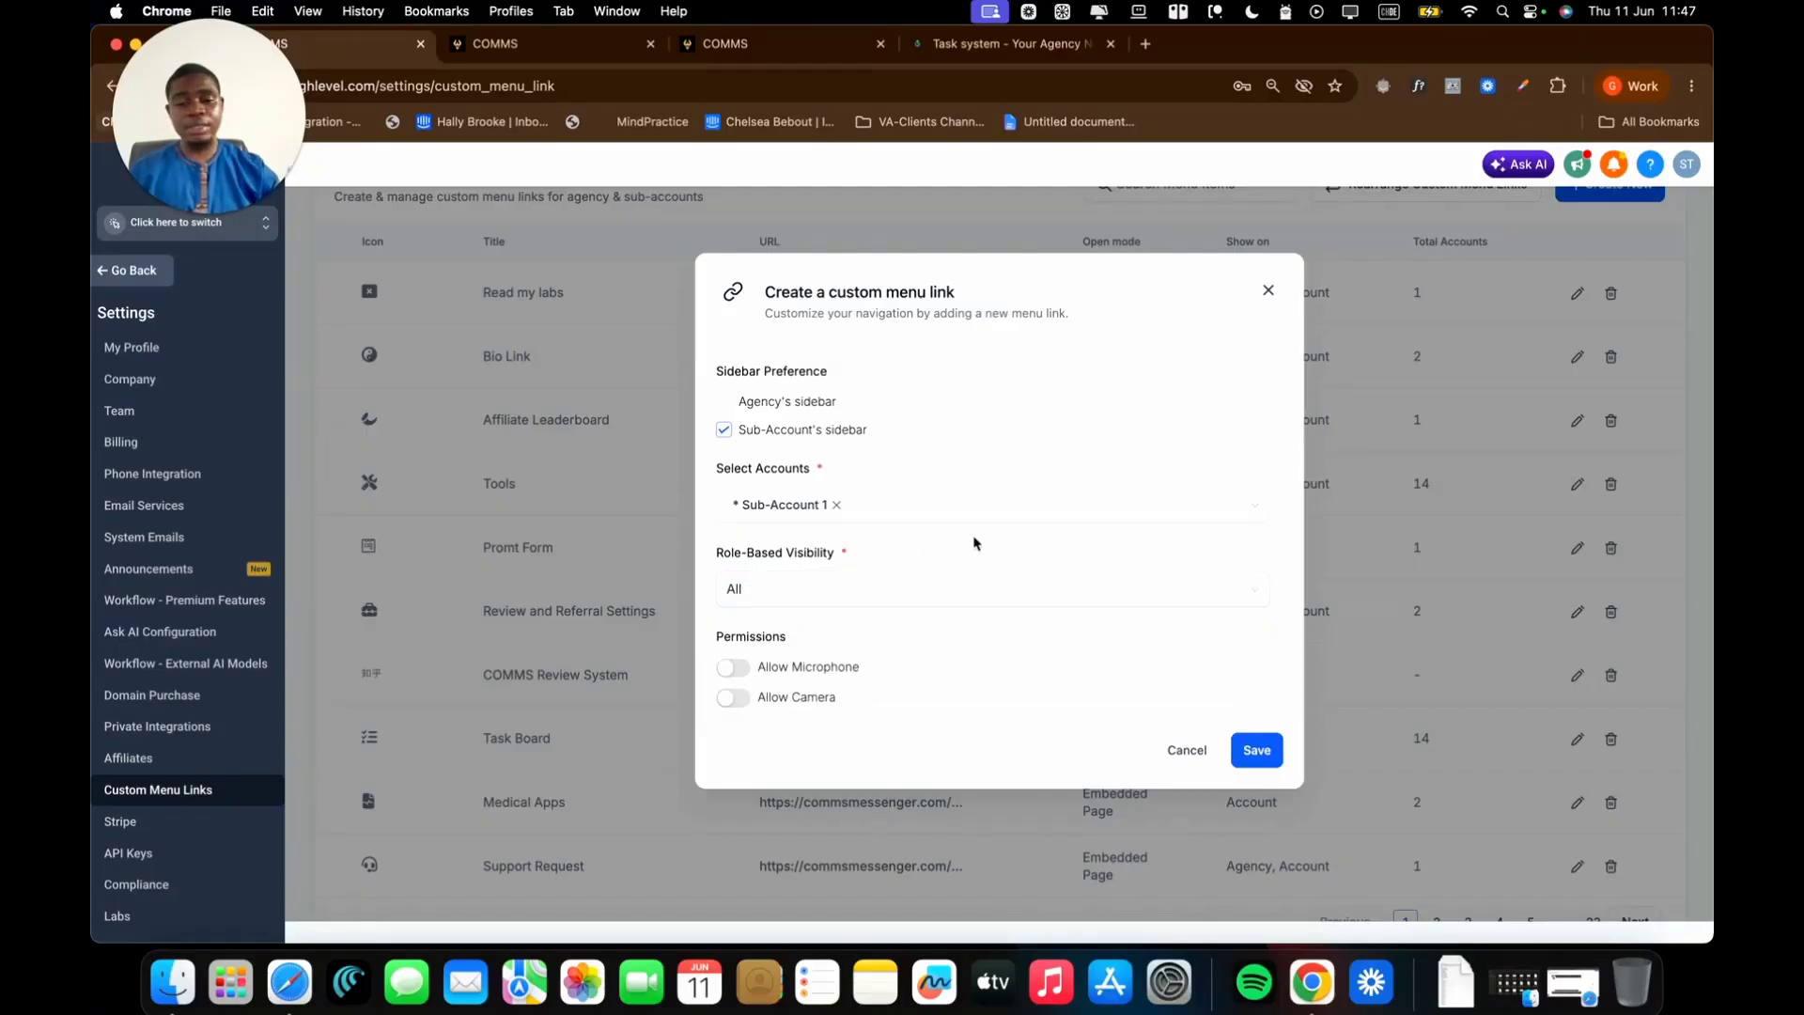
click(968, 590)
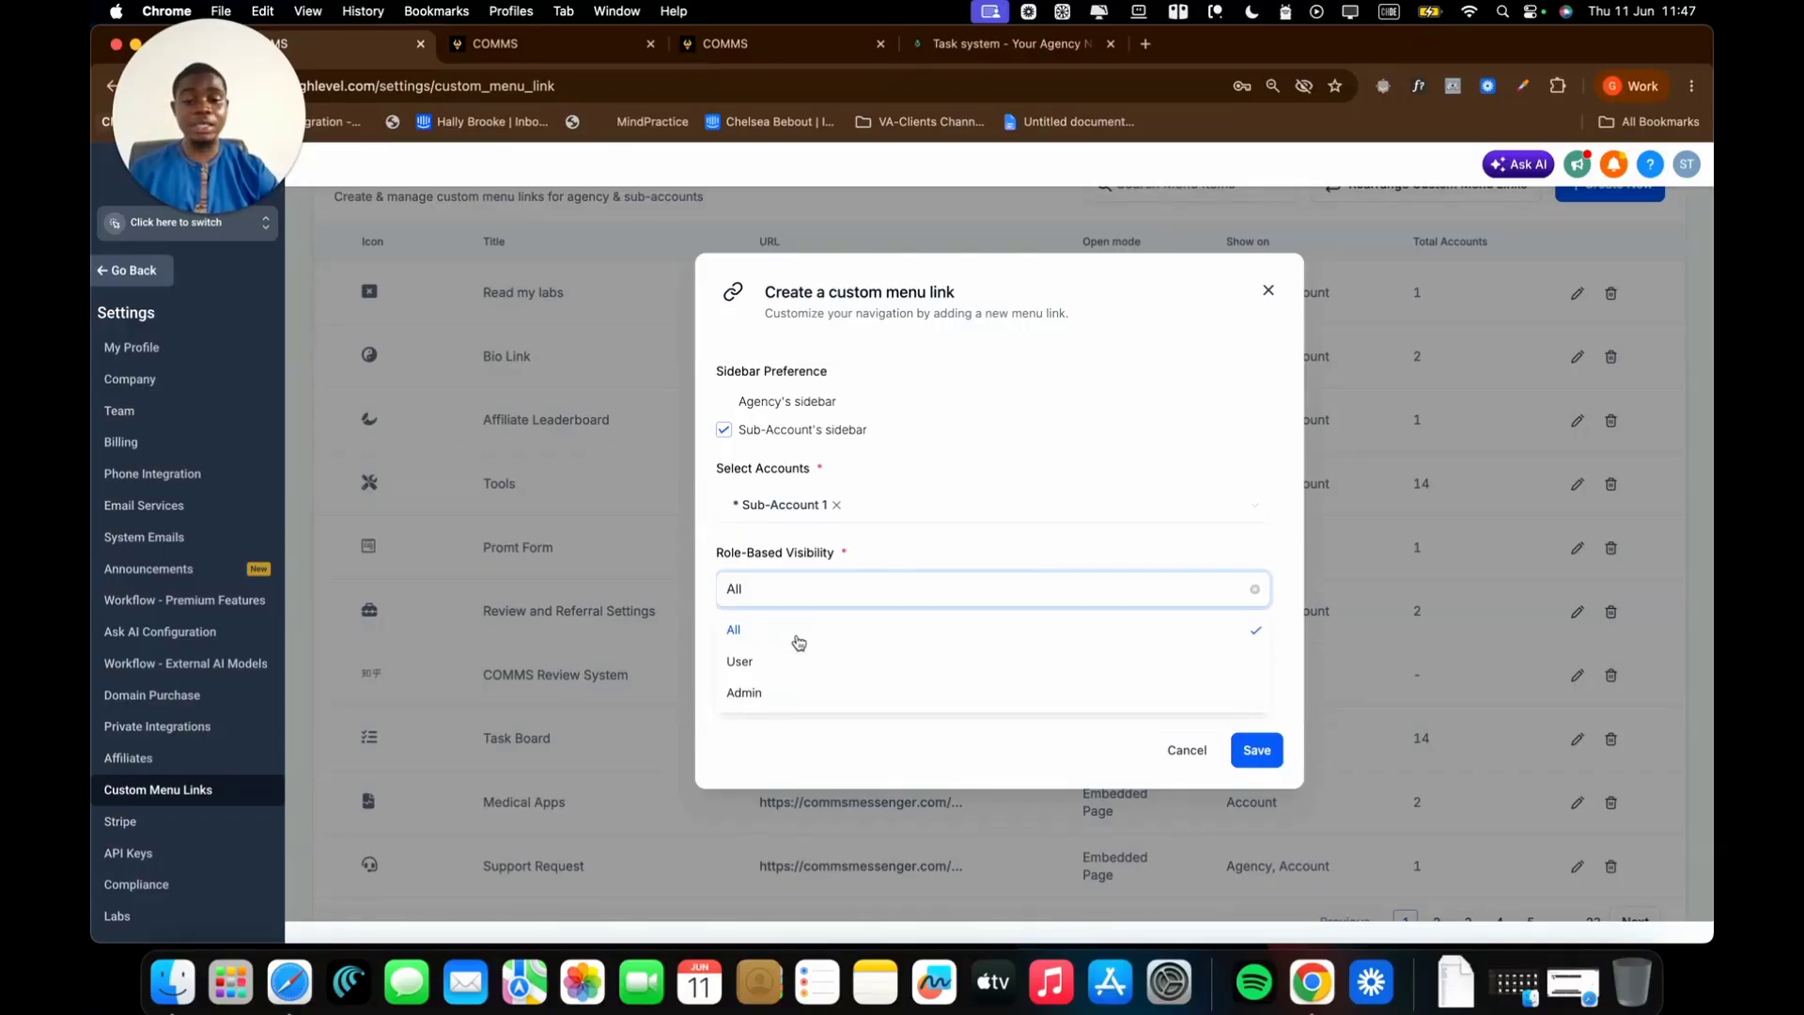
click(989, 539)
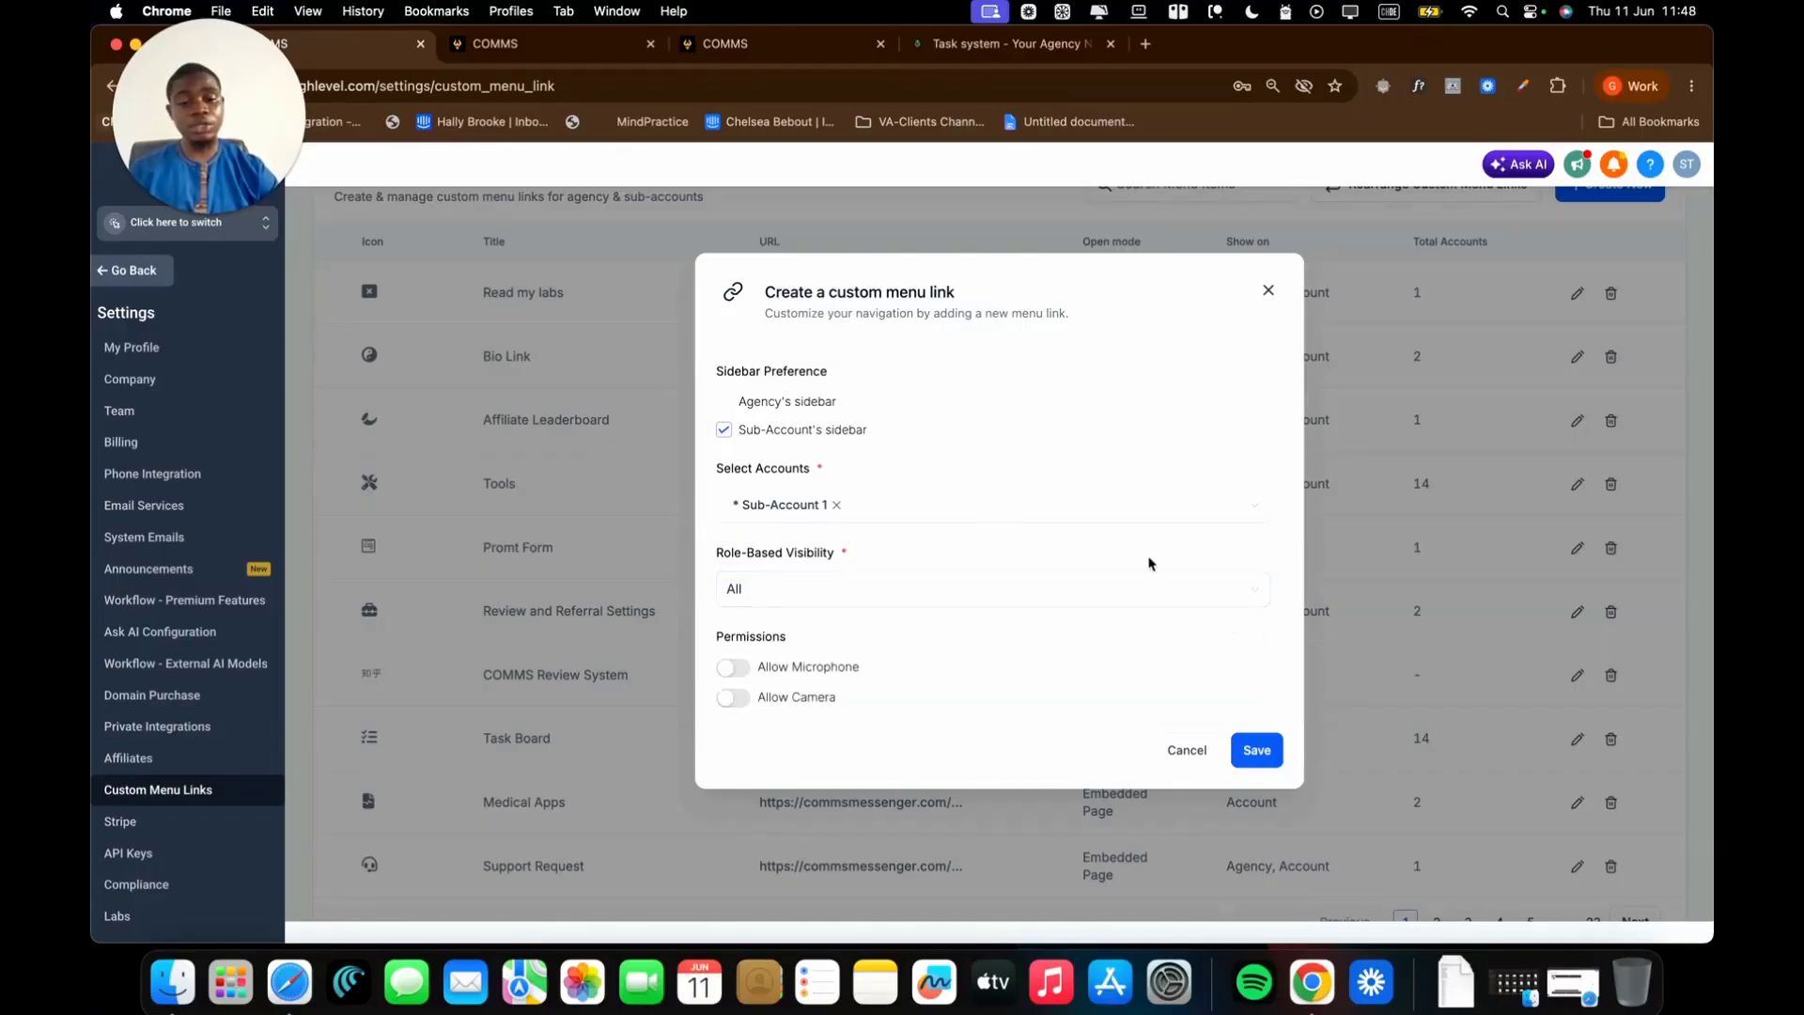
Allow microphone and camera access for the menu link, review the entries, and save the link
click(738, 668)
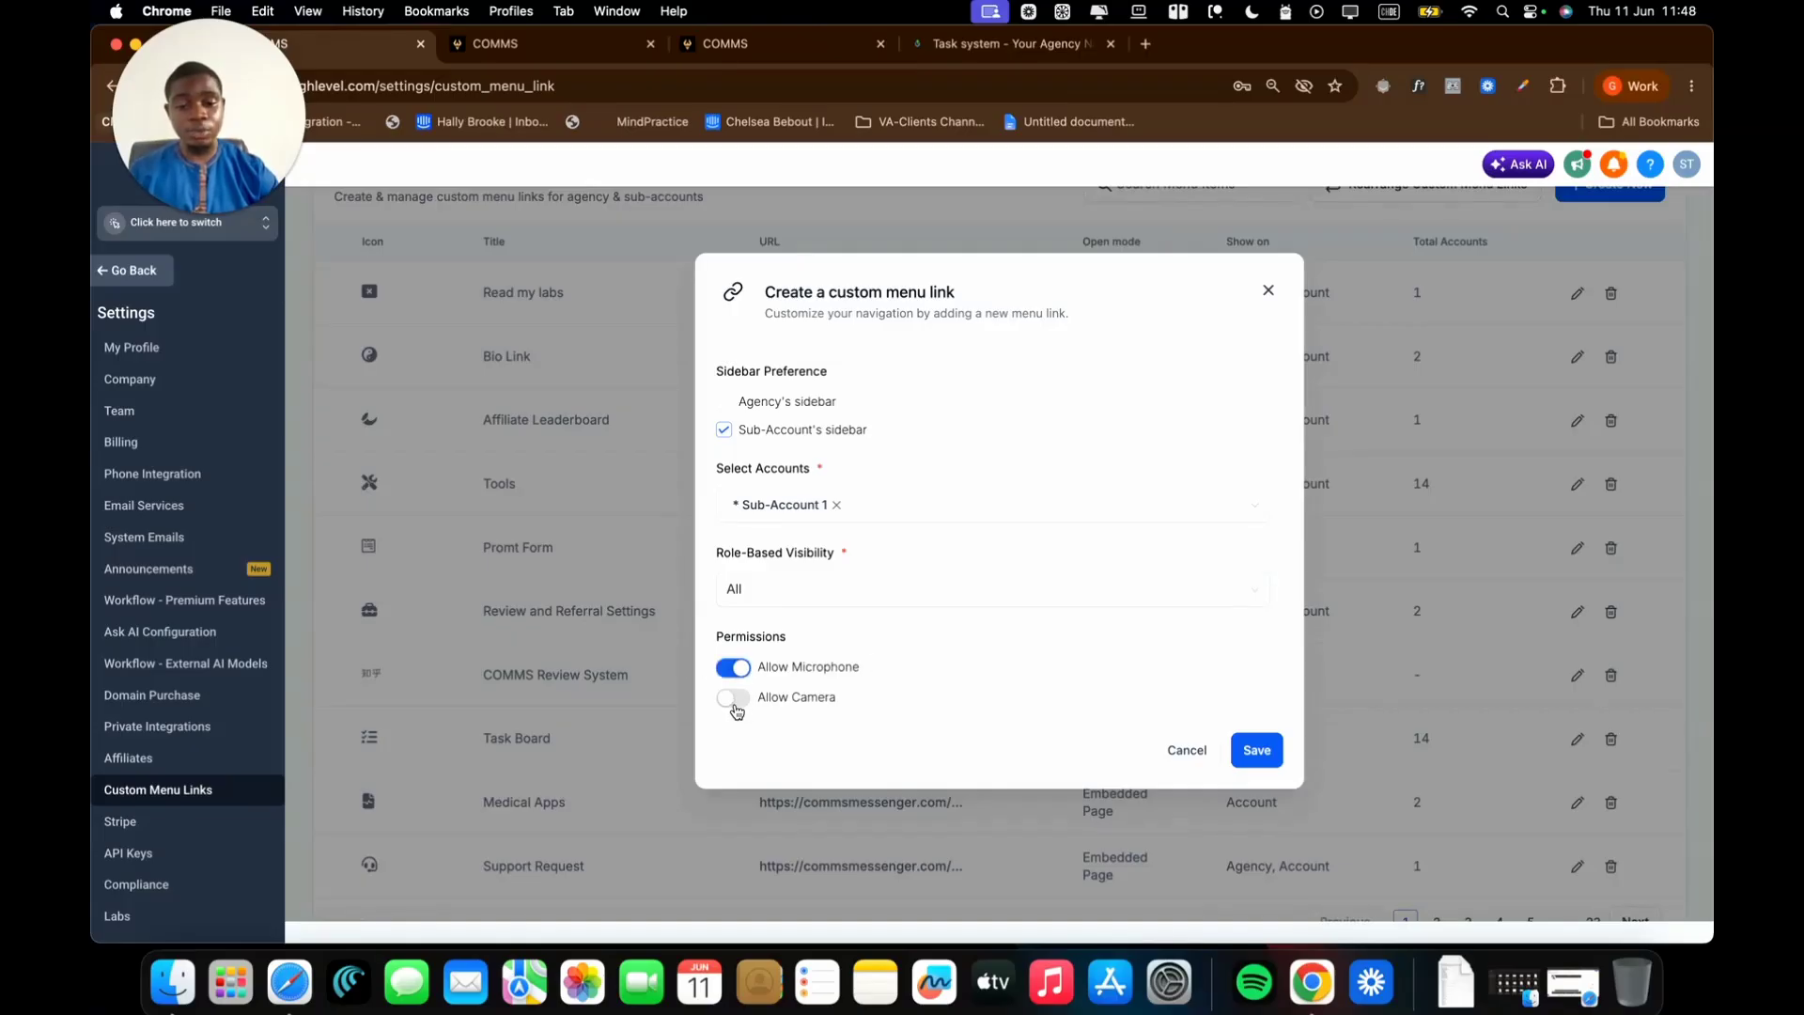
click(734, 697)
scroll(1259, 534, up, 5)
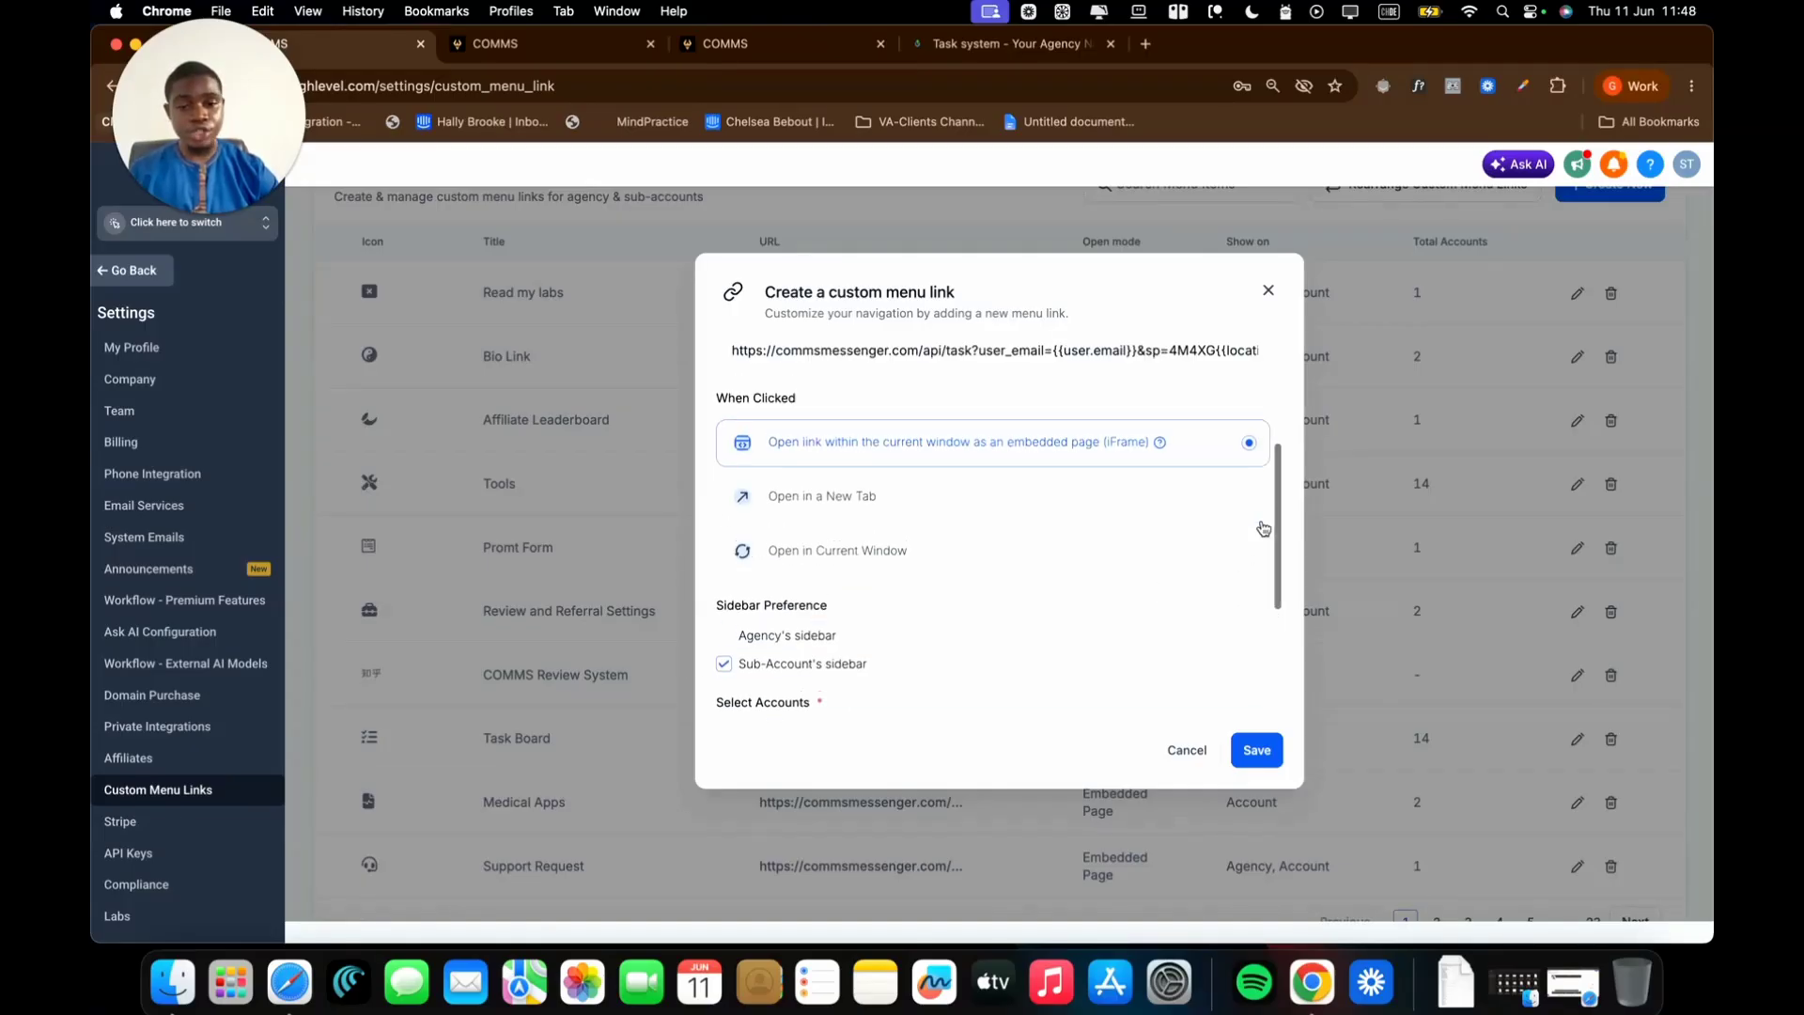
scroll(1263, 529, up, 5)
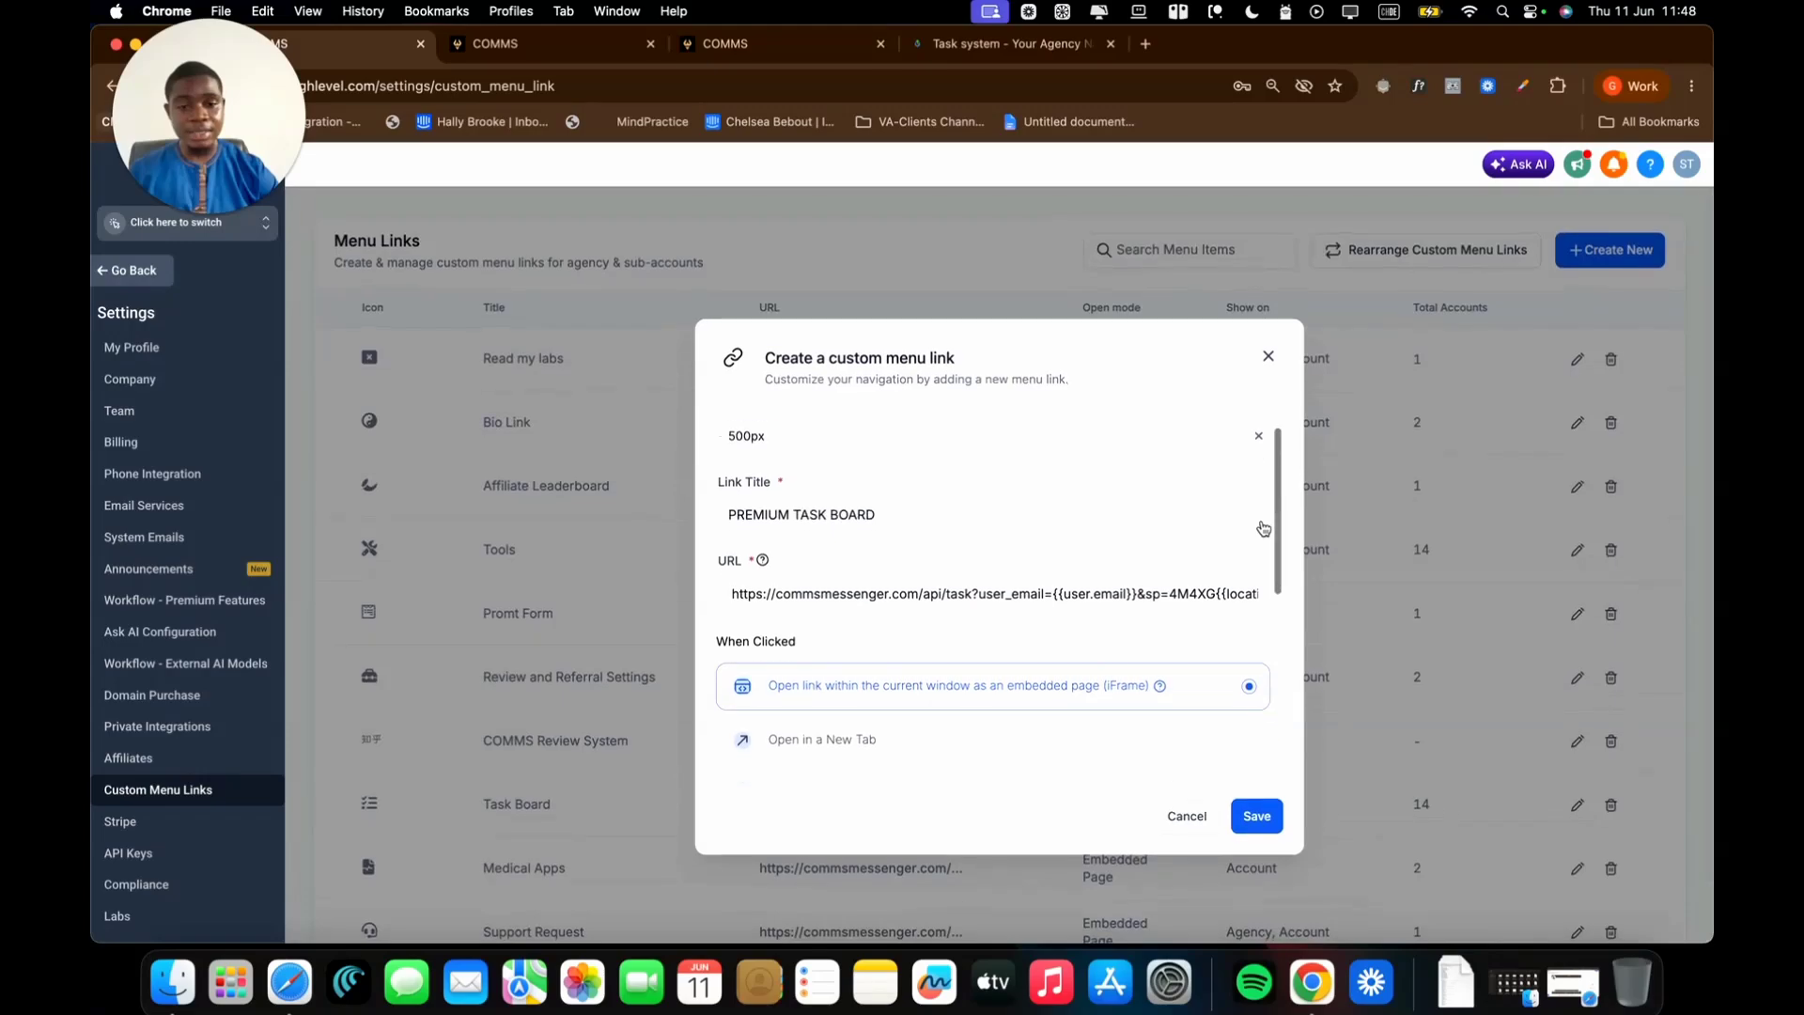
scroll(1264, 528, down, 10)
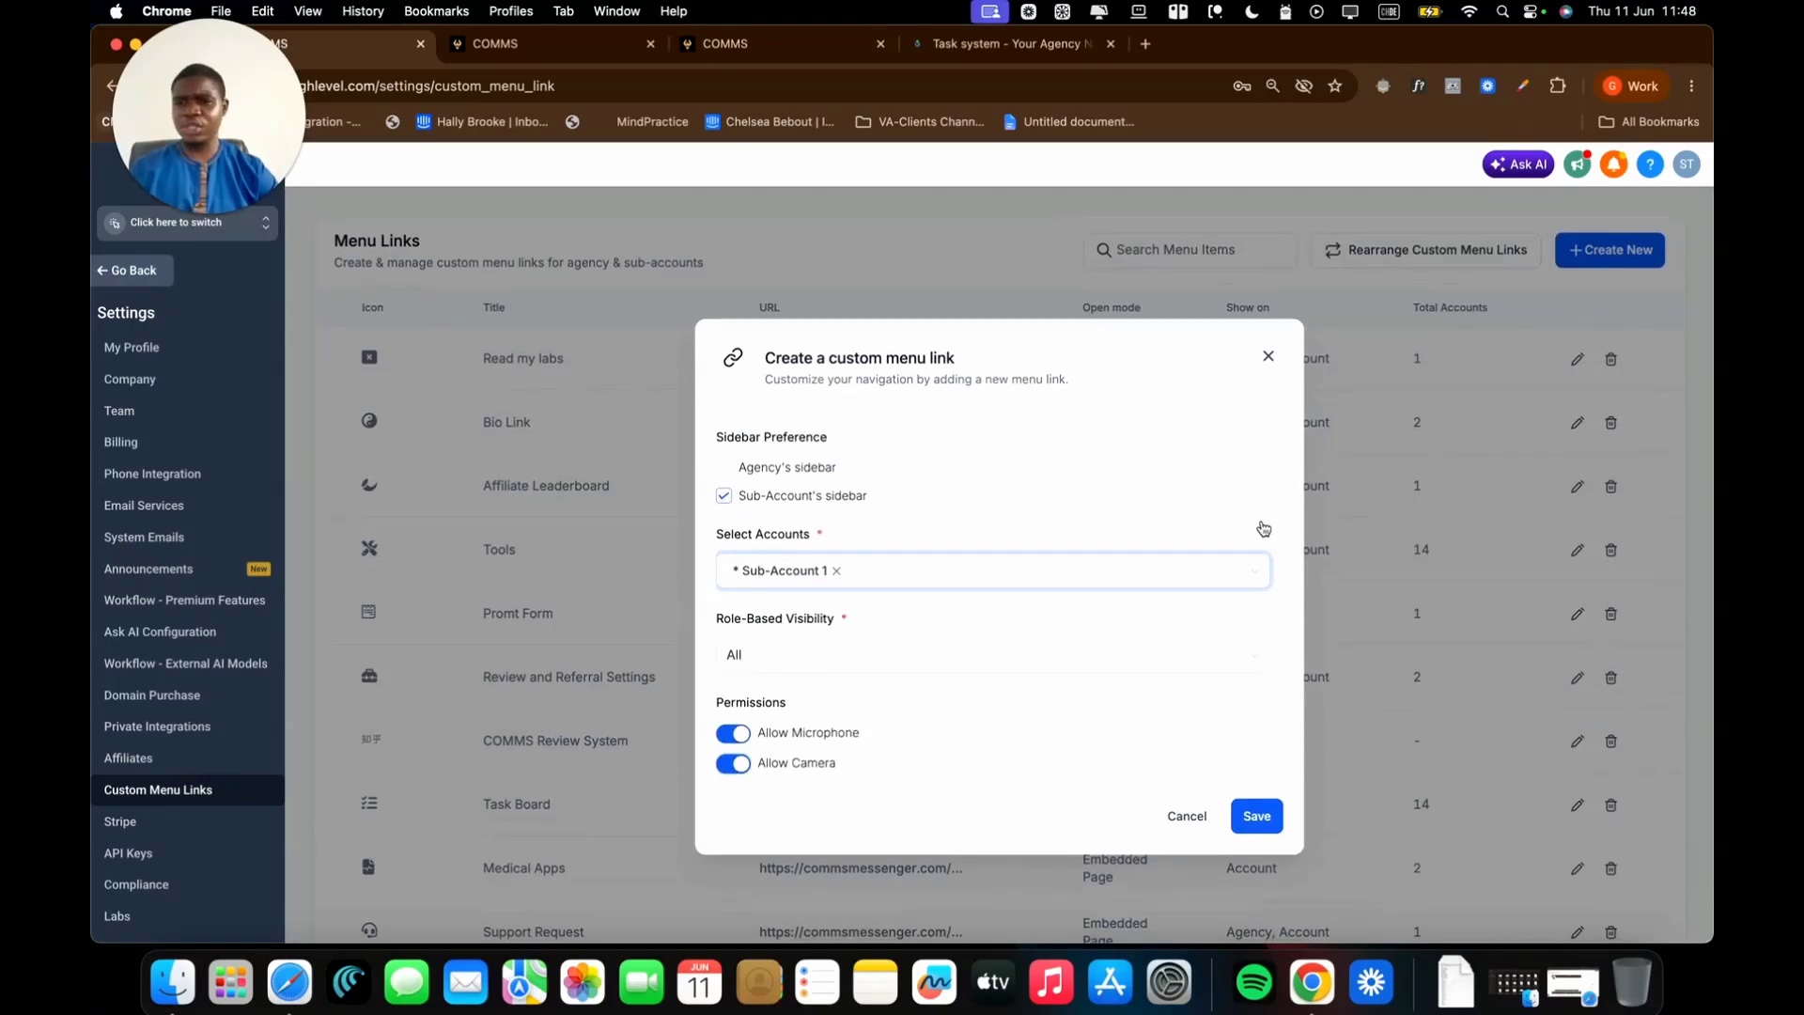
scroll(1262, 528, down, 2)
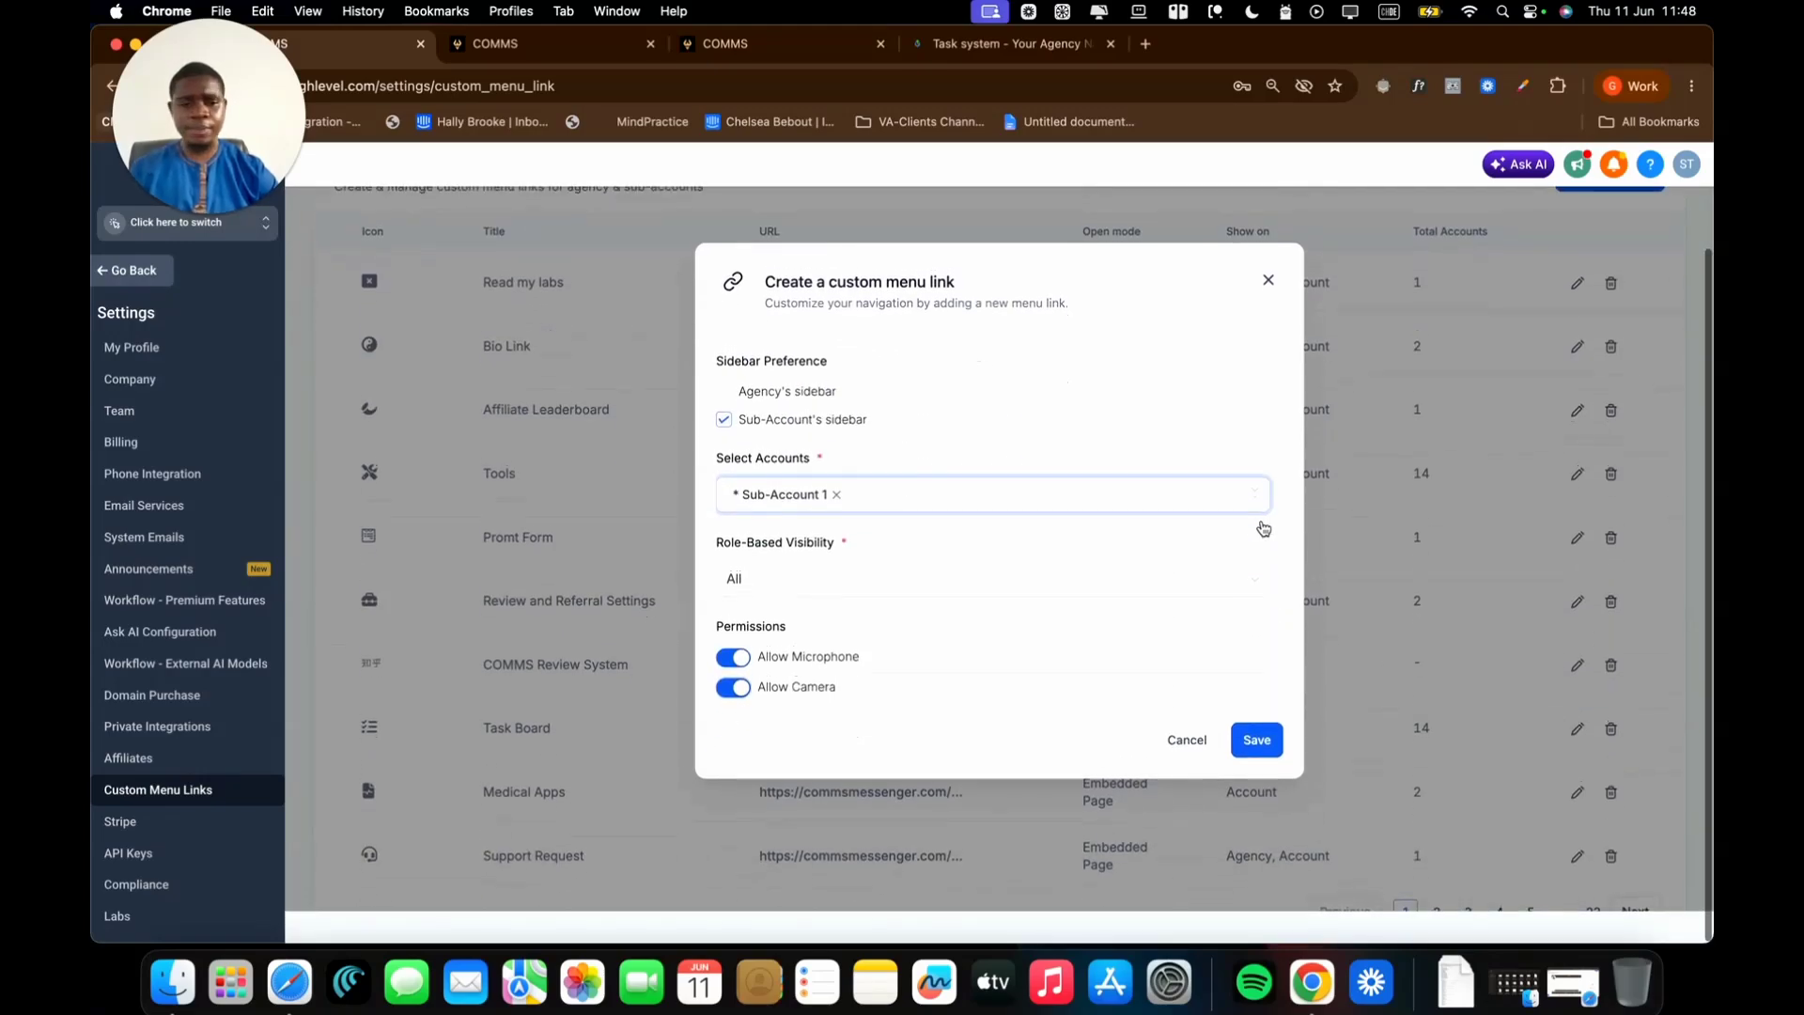
click(1254, 756)
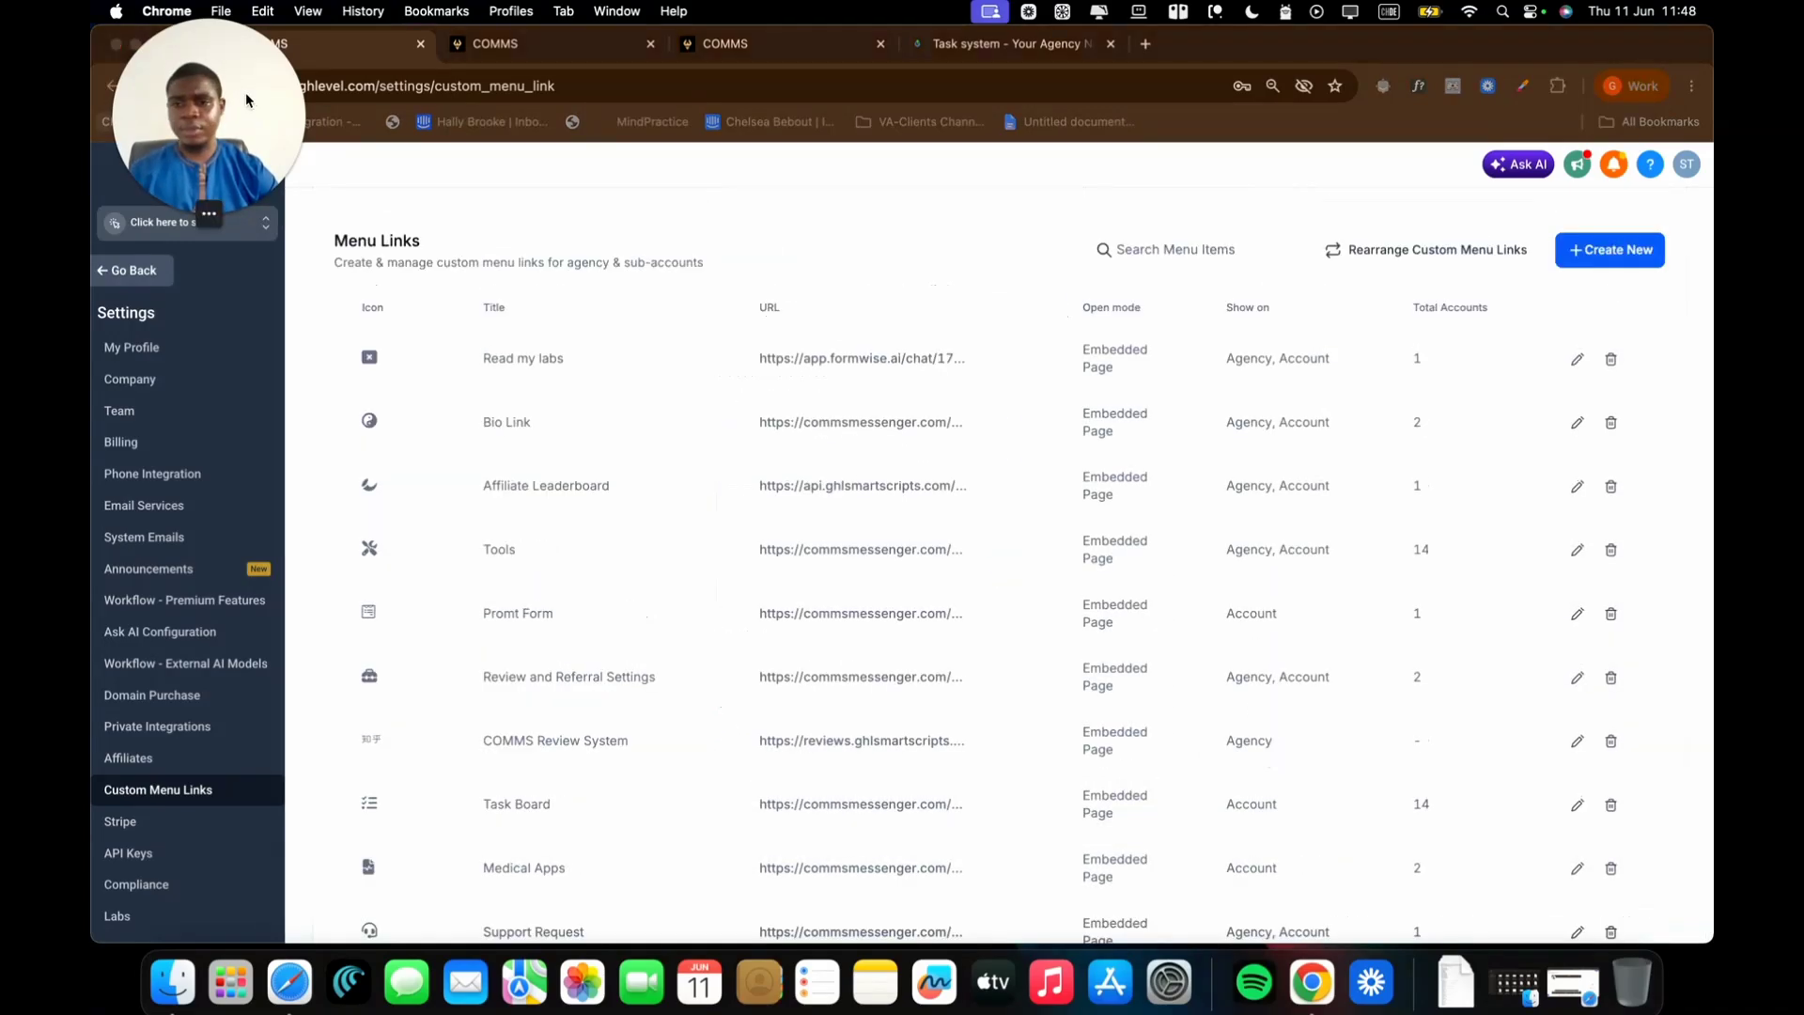
Switch from the agency settings to the Sub-Account 1 workspace
drag(247, 100, 235, 790)
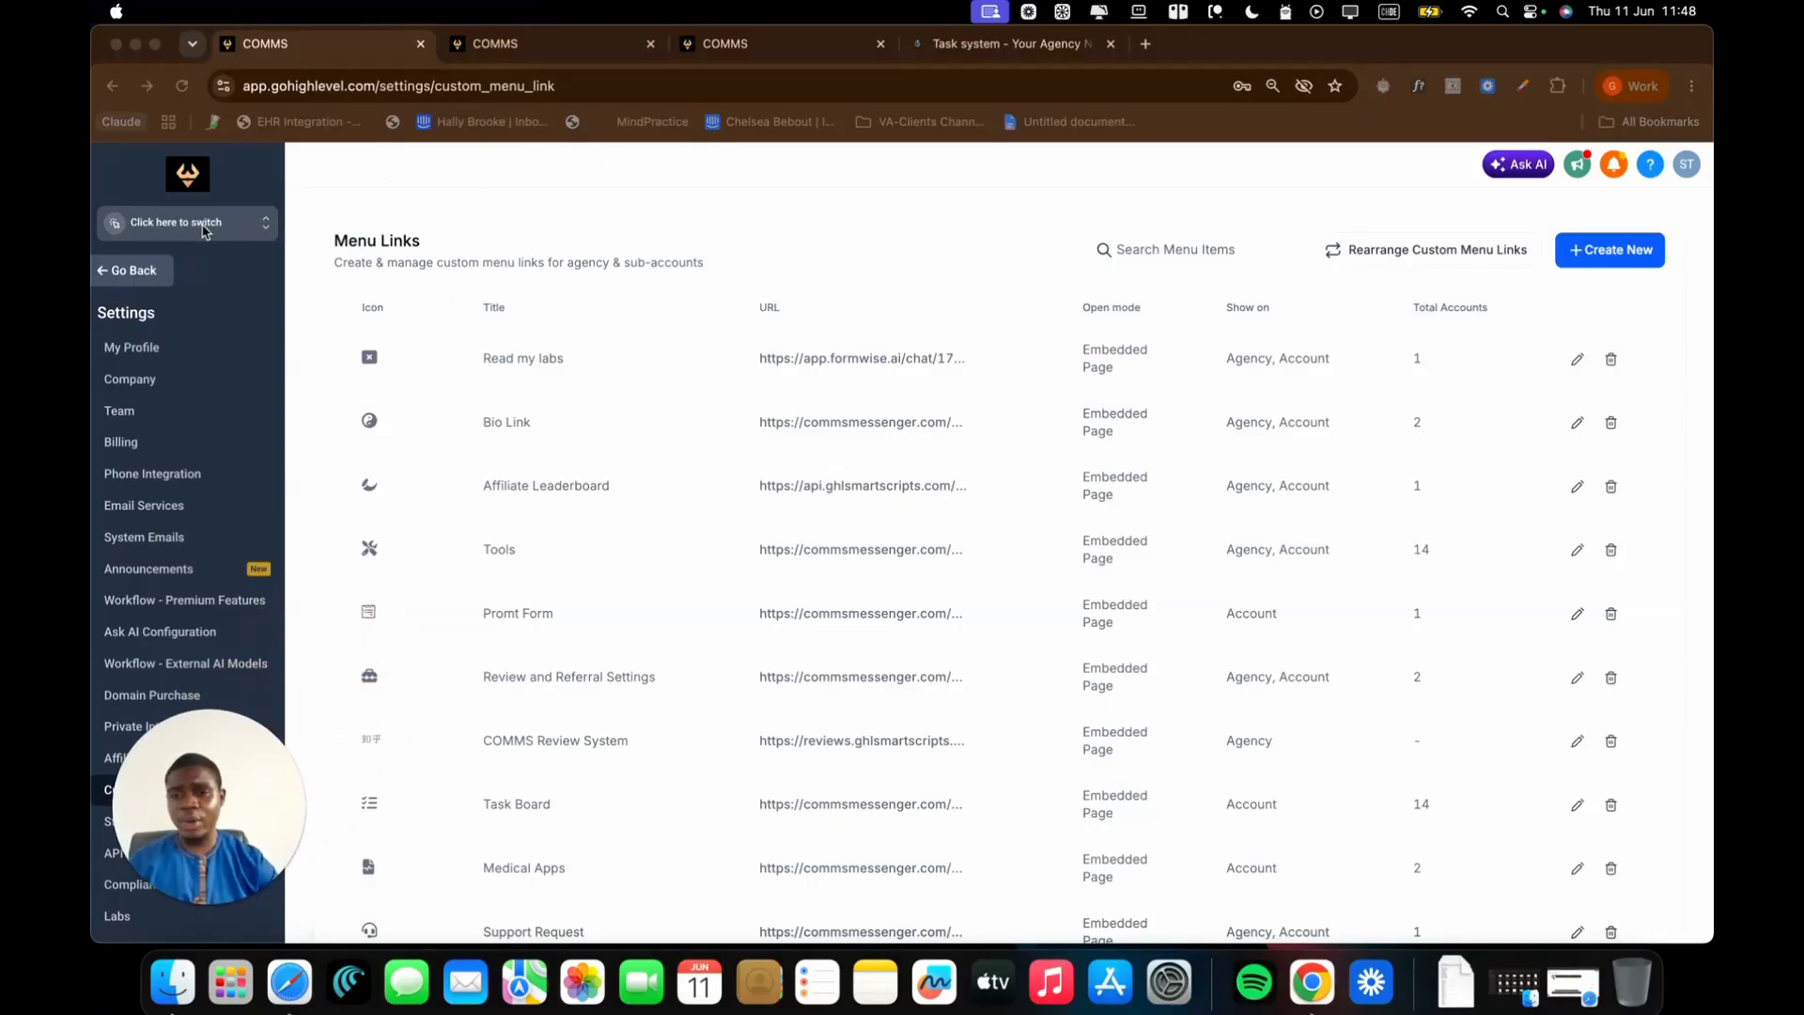
click(394, 192)
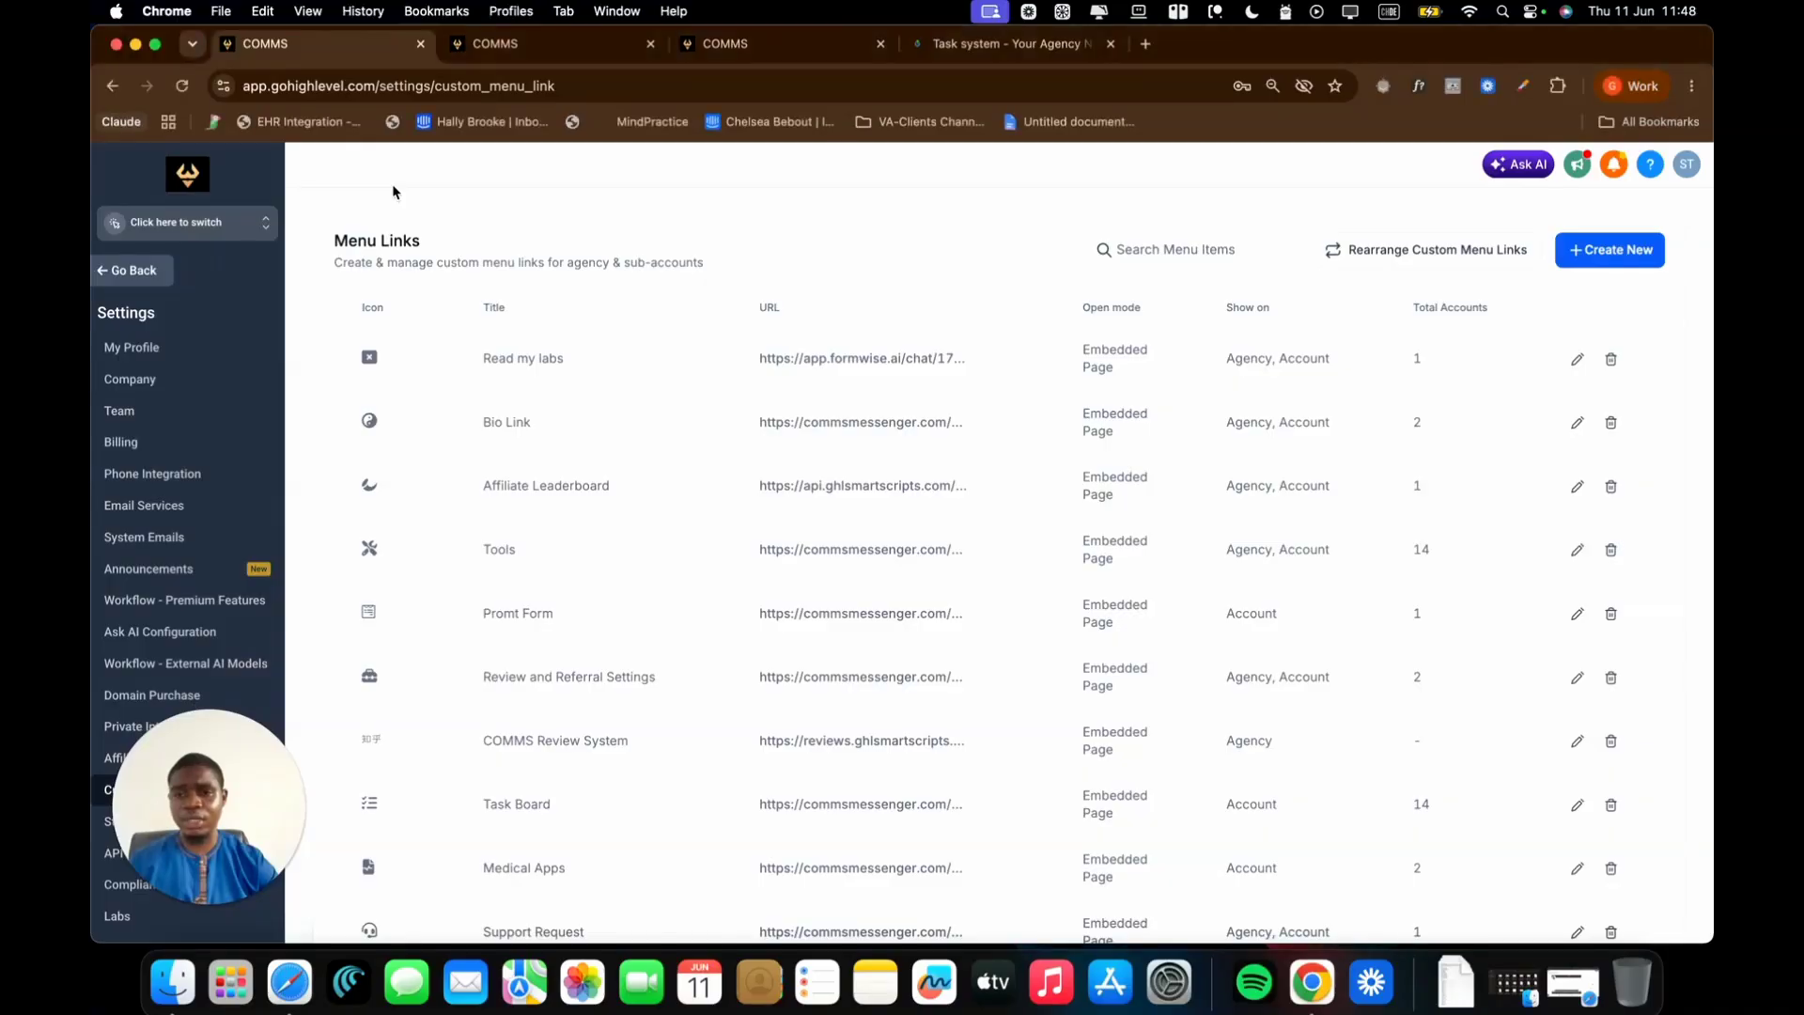
click(213, 233)
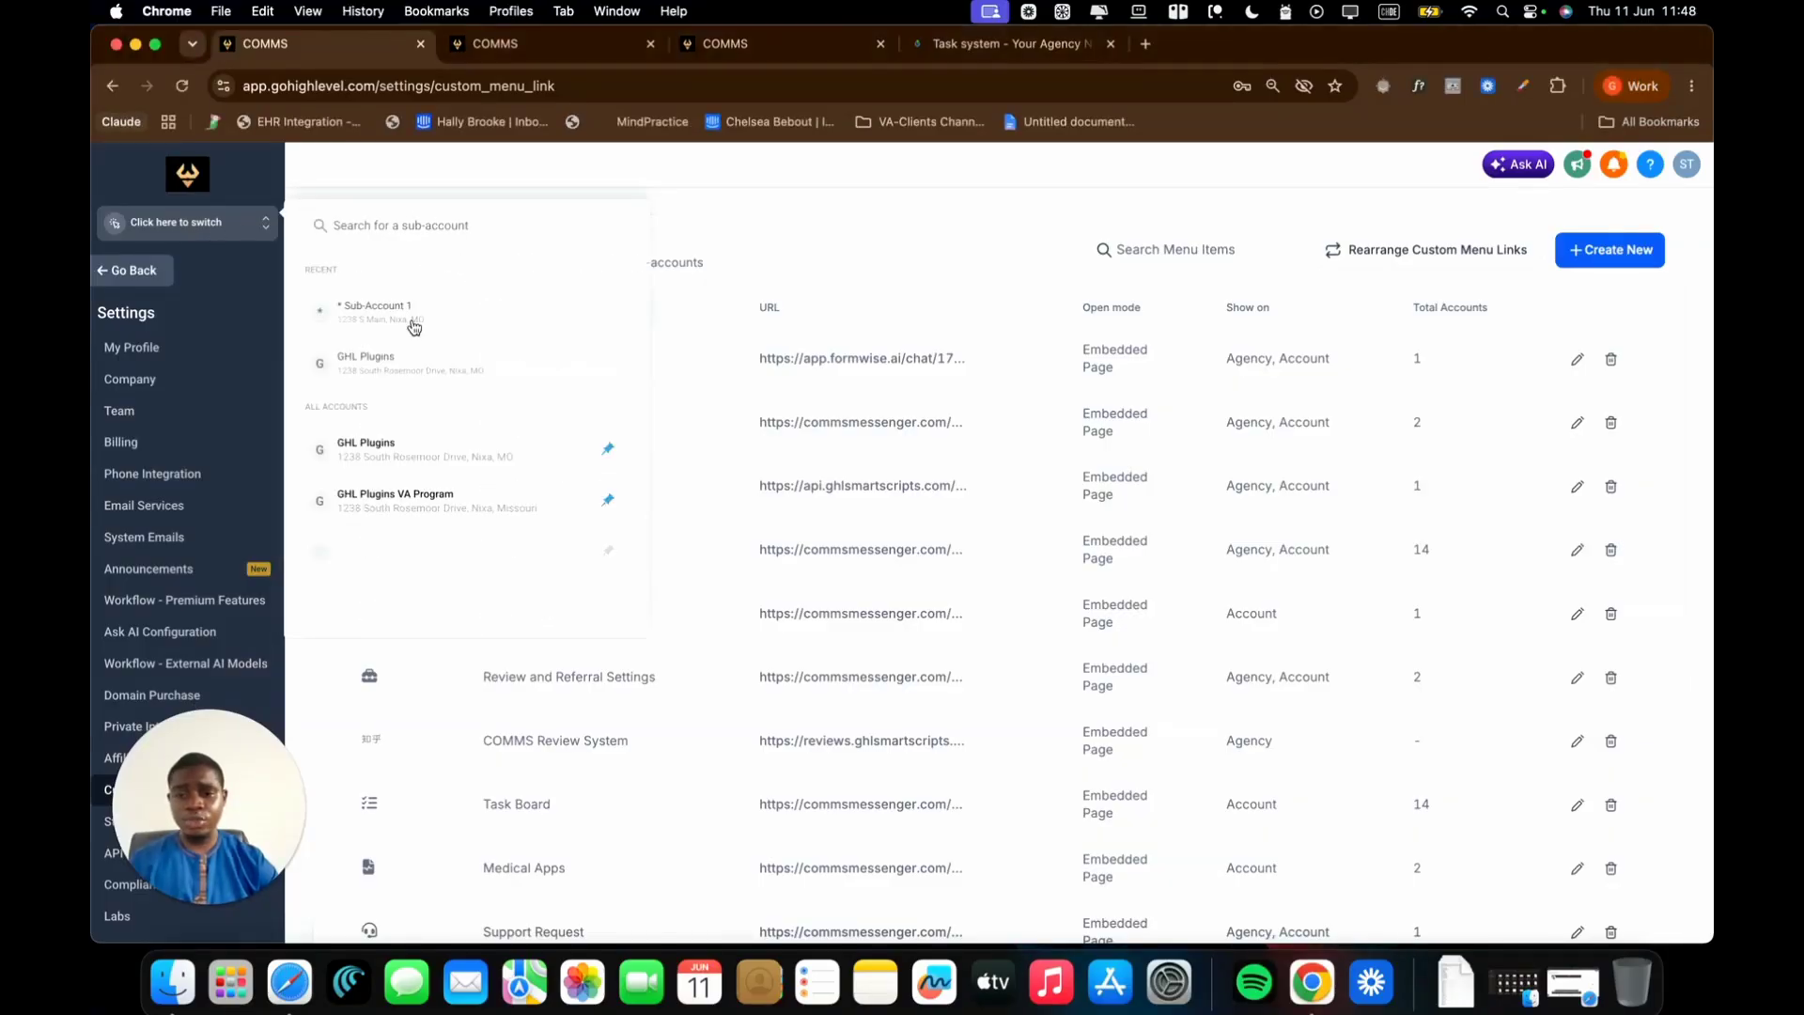
click(424, 322)
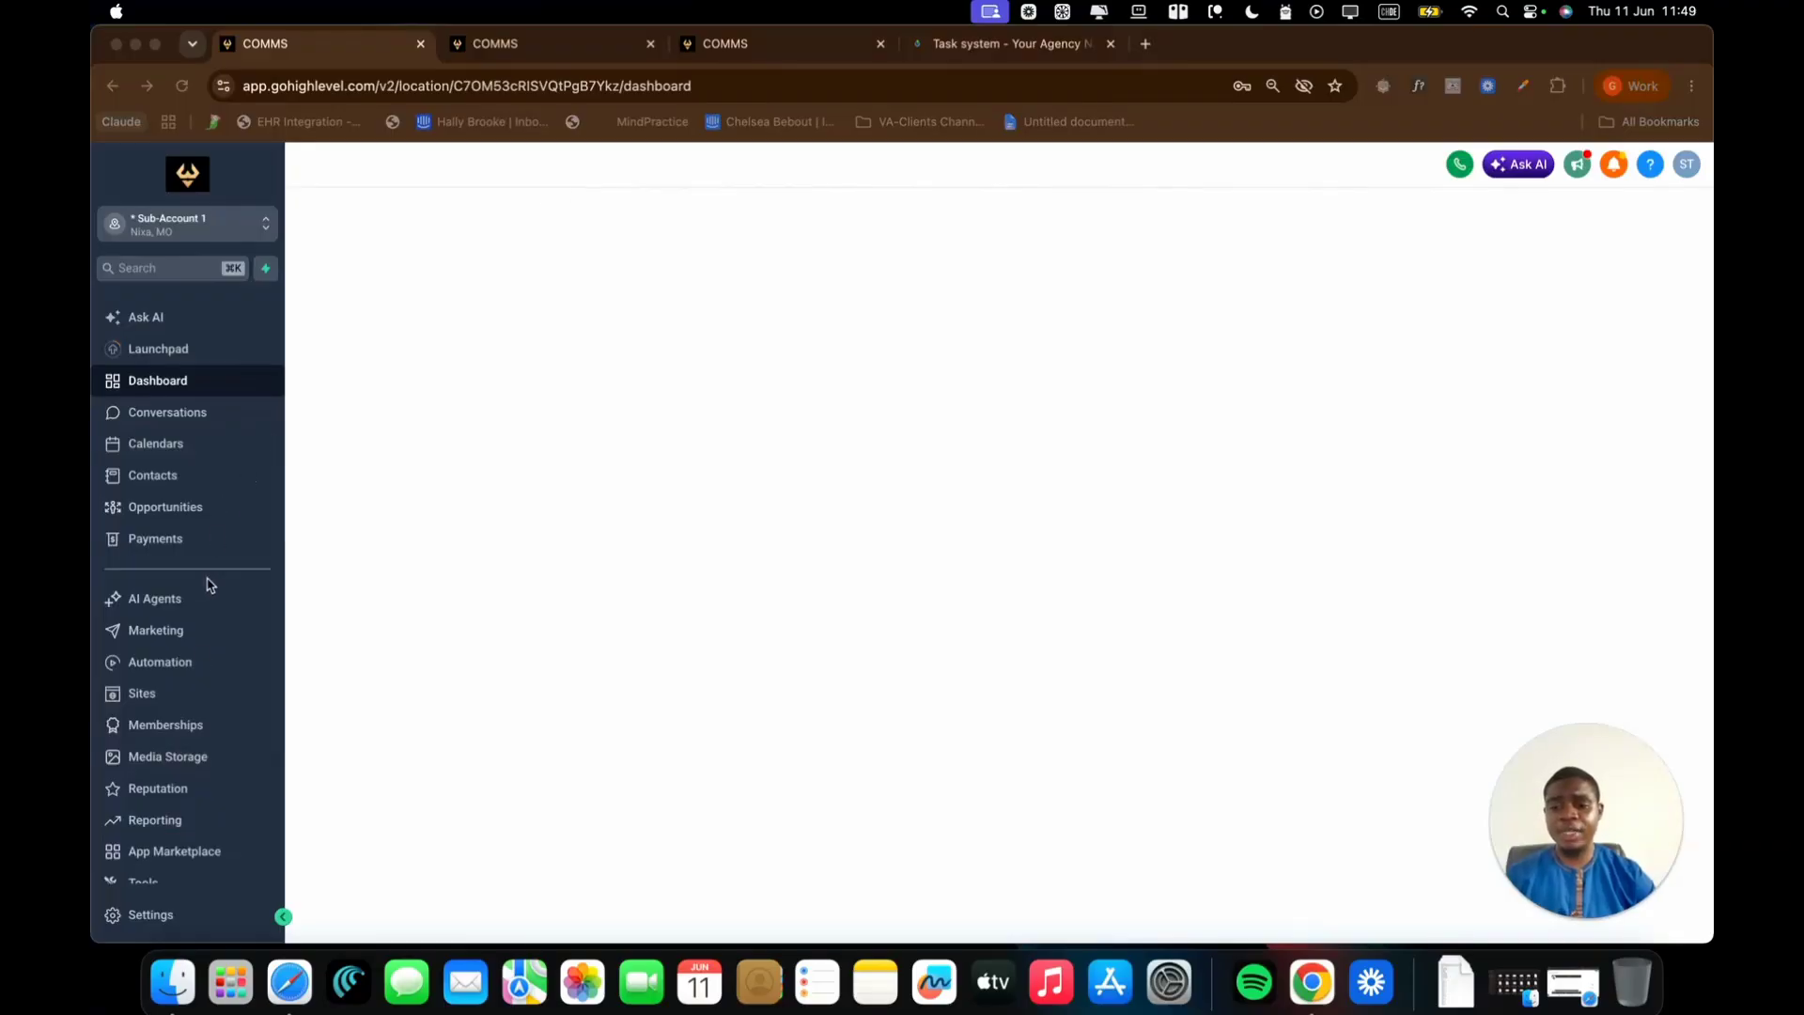
Find the PREMIUM TASK BOARD link in Sub-Account 1's navigation and open its task board
scroll(201, 653, down, 10)
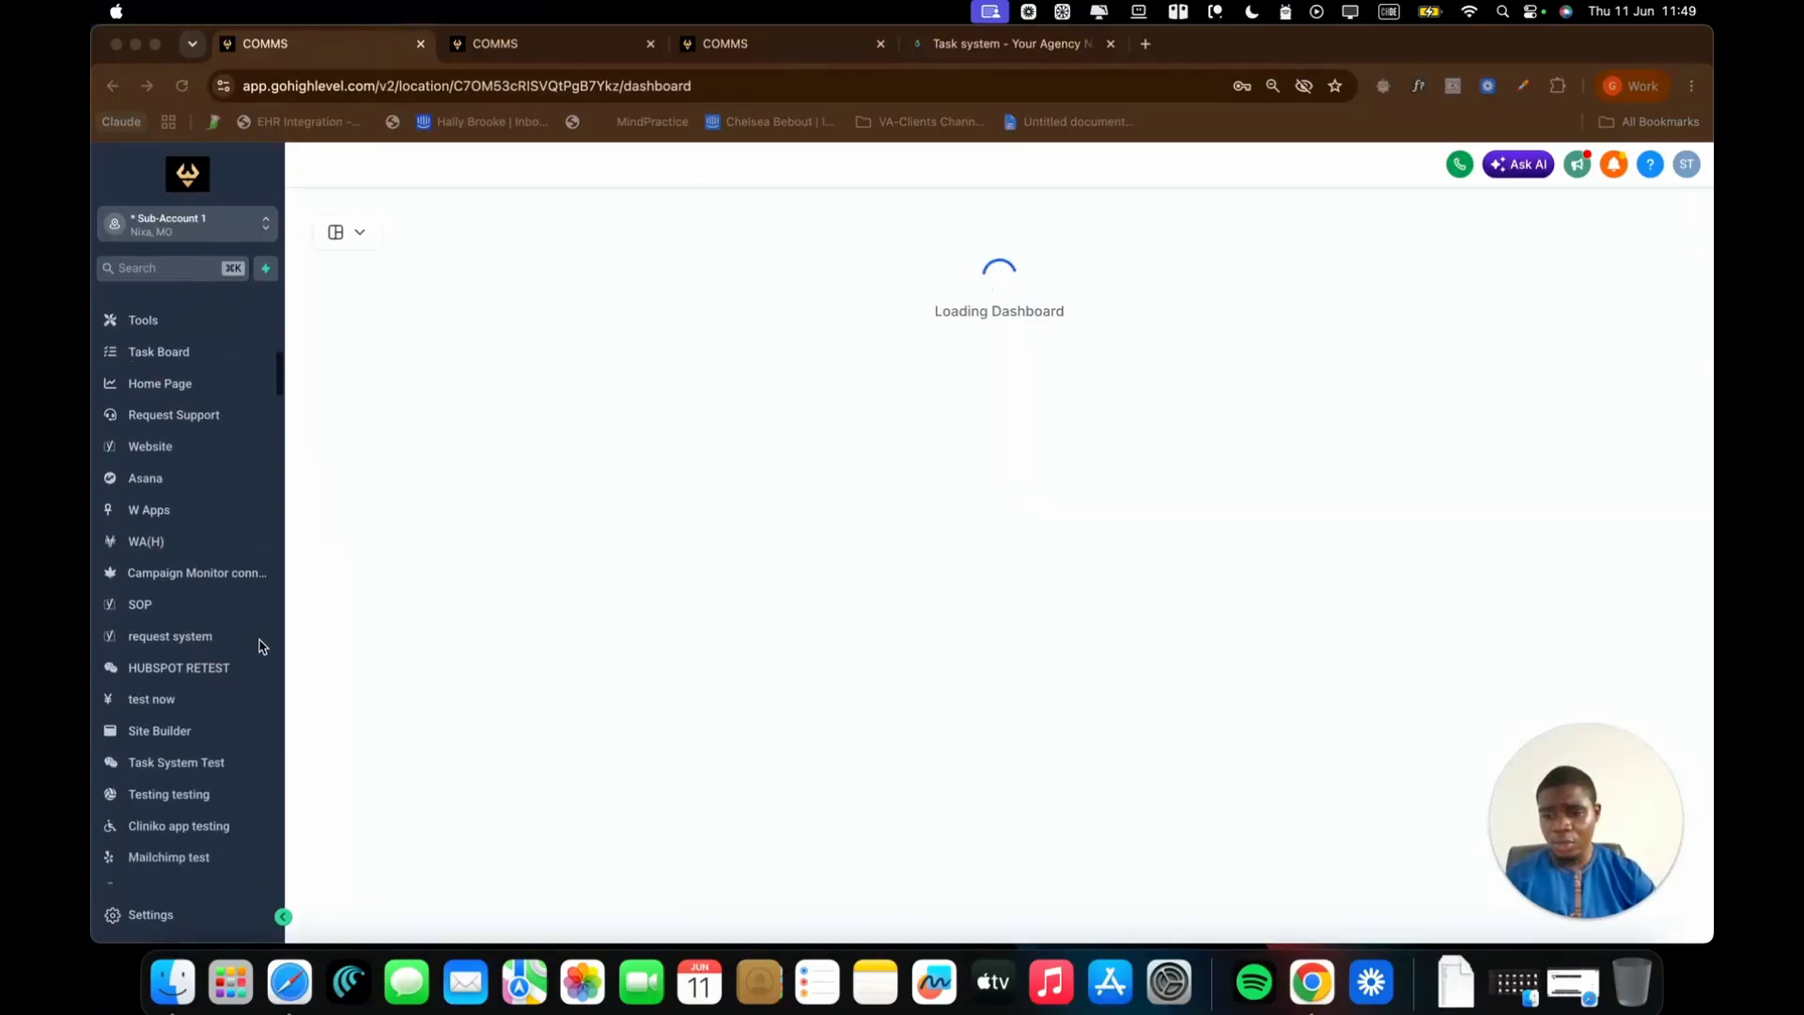
scroll(231, 747, down, 5)
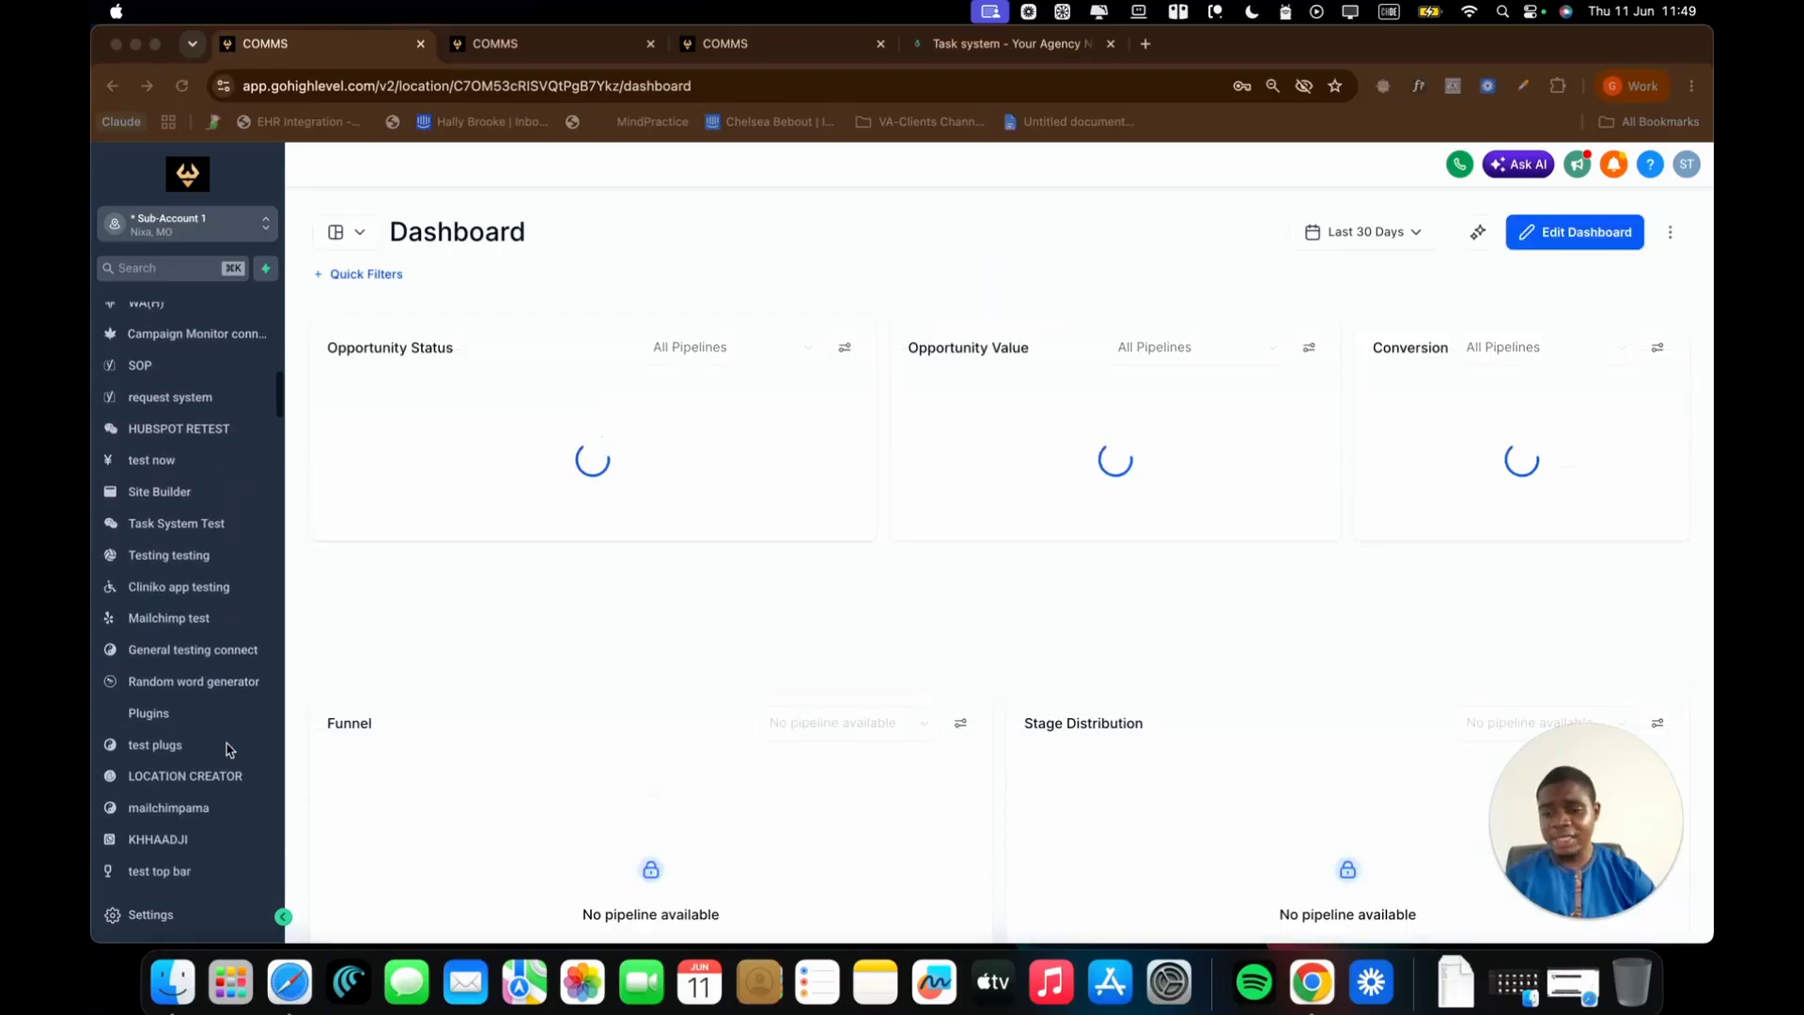
scroll(227, 748, down, 10)
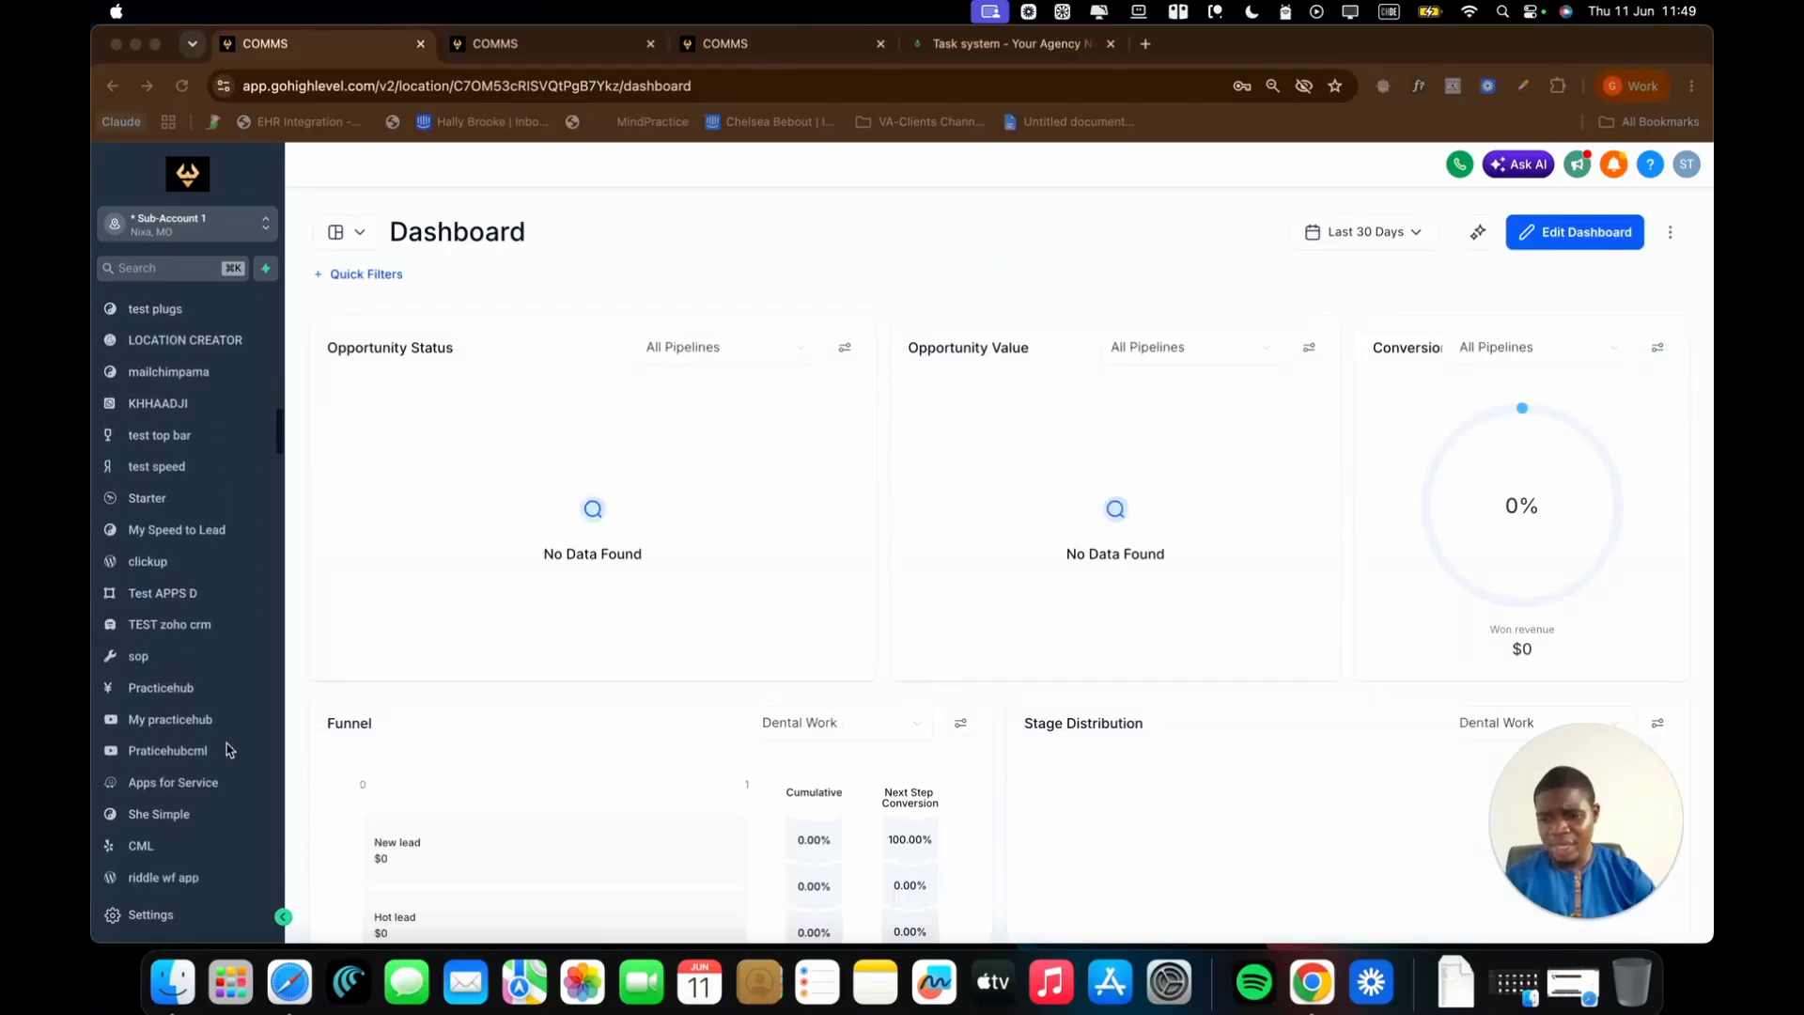
scroll(227, 749, down, 10)
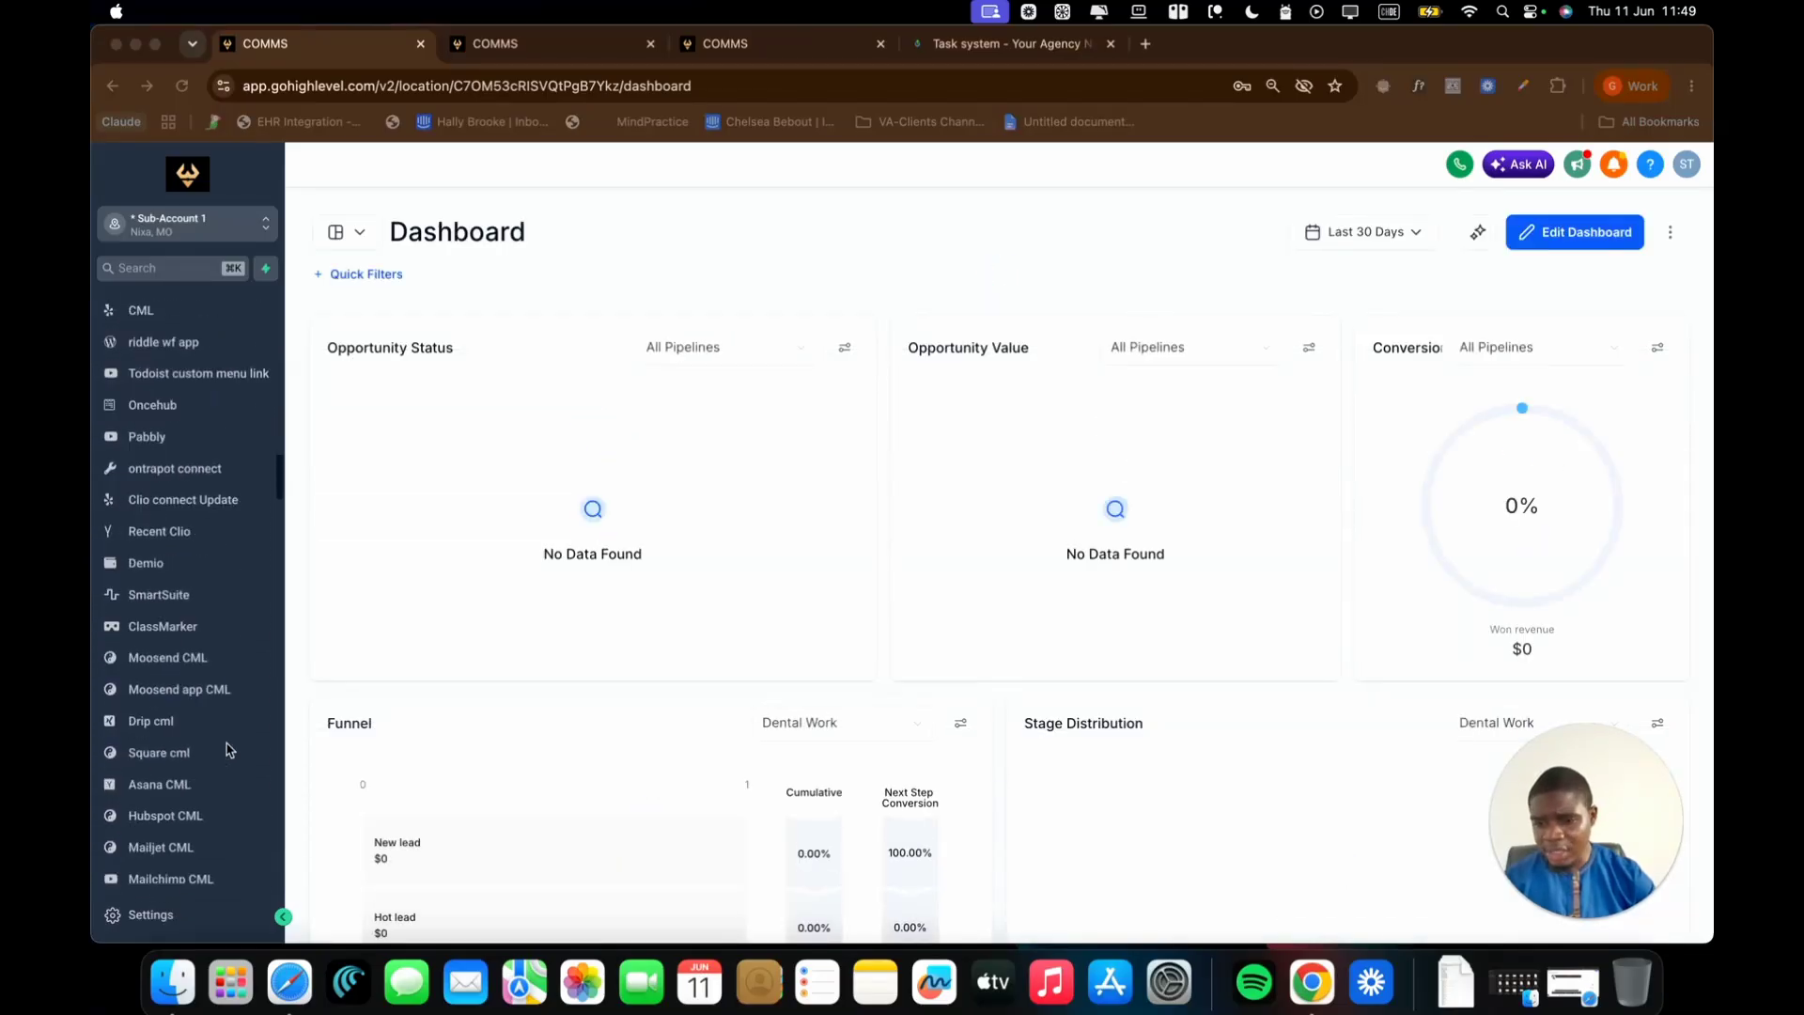
scroll(227, 749, down, 10)
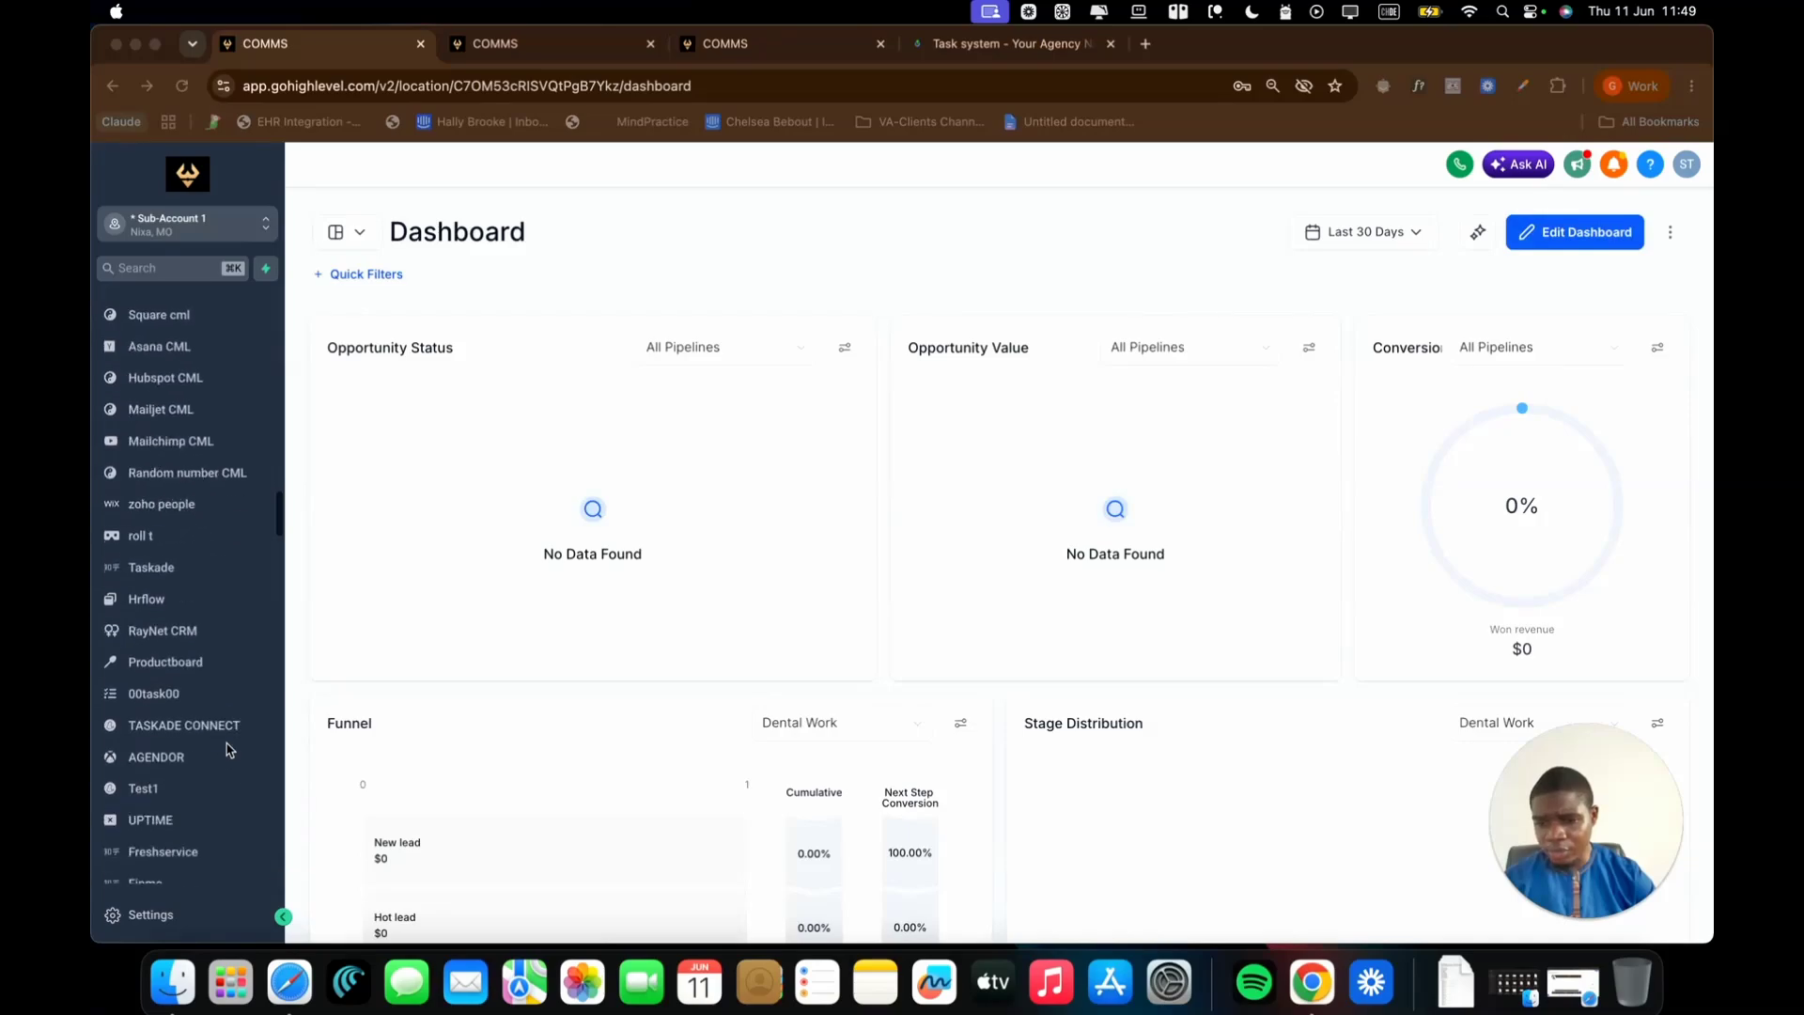
scroll(228, 749, down, 8)
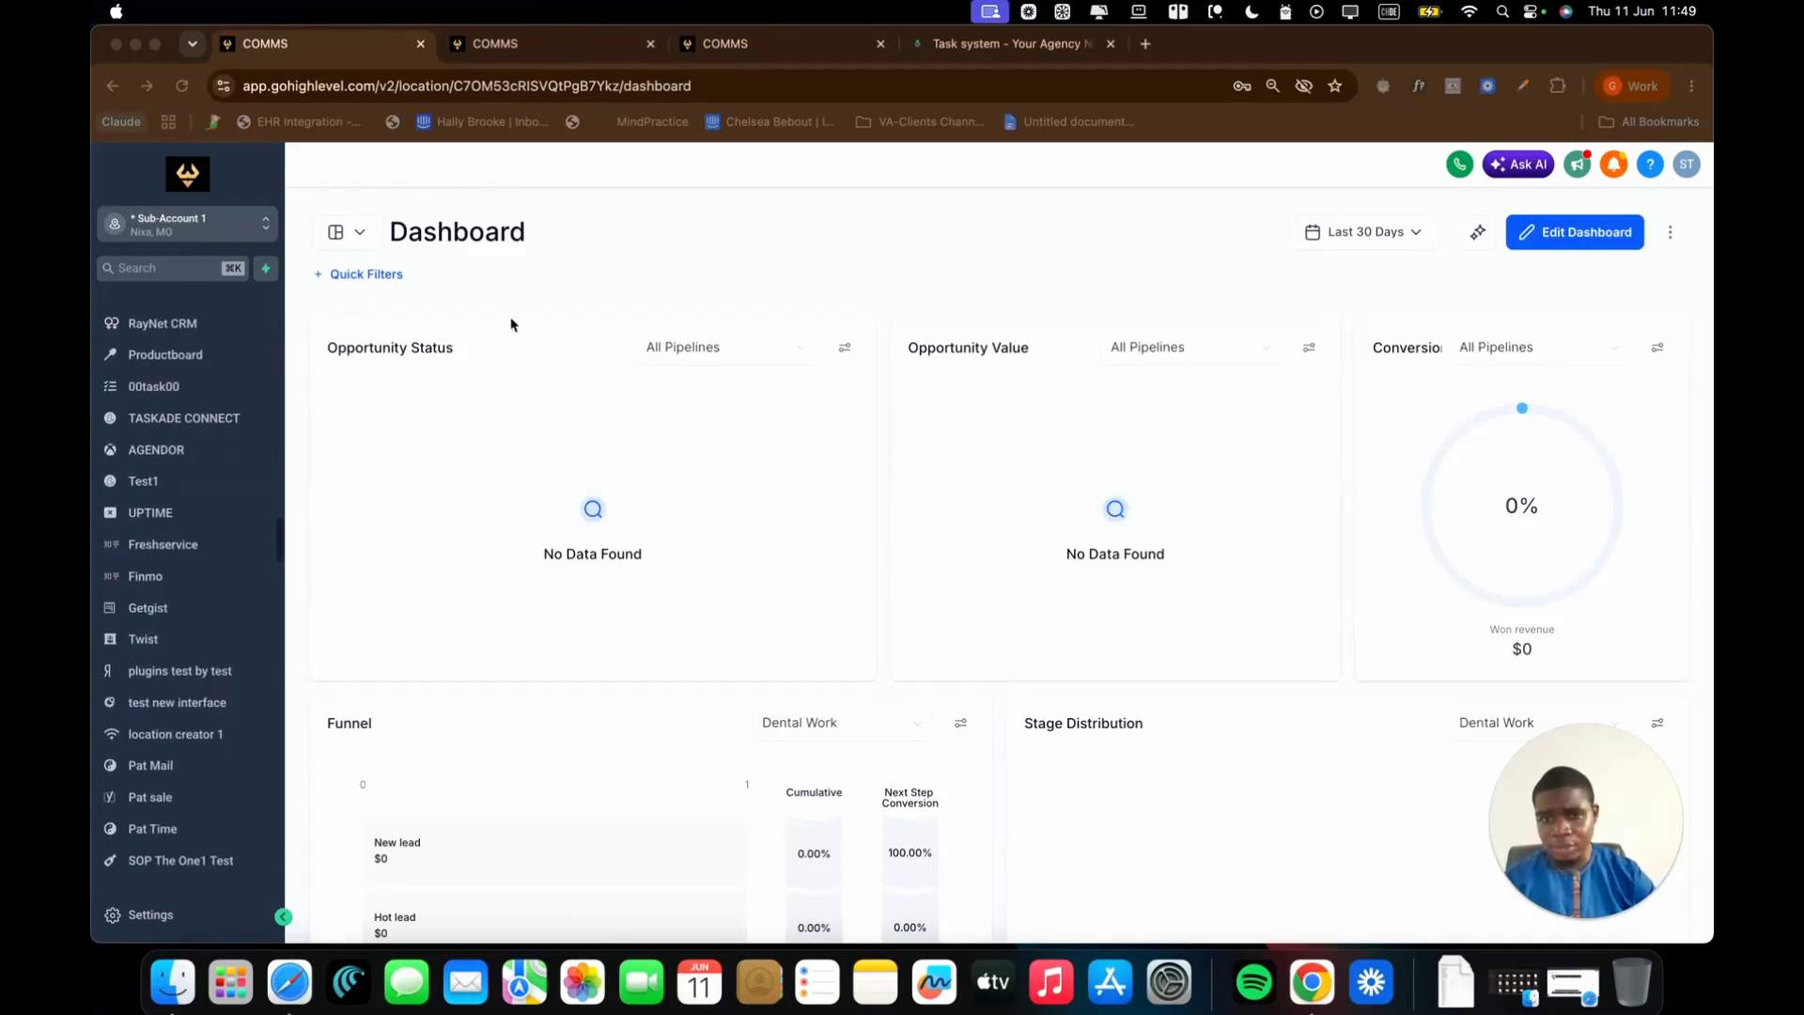
scroll(235, 564, down, 4)
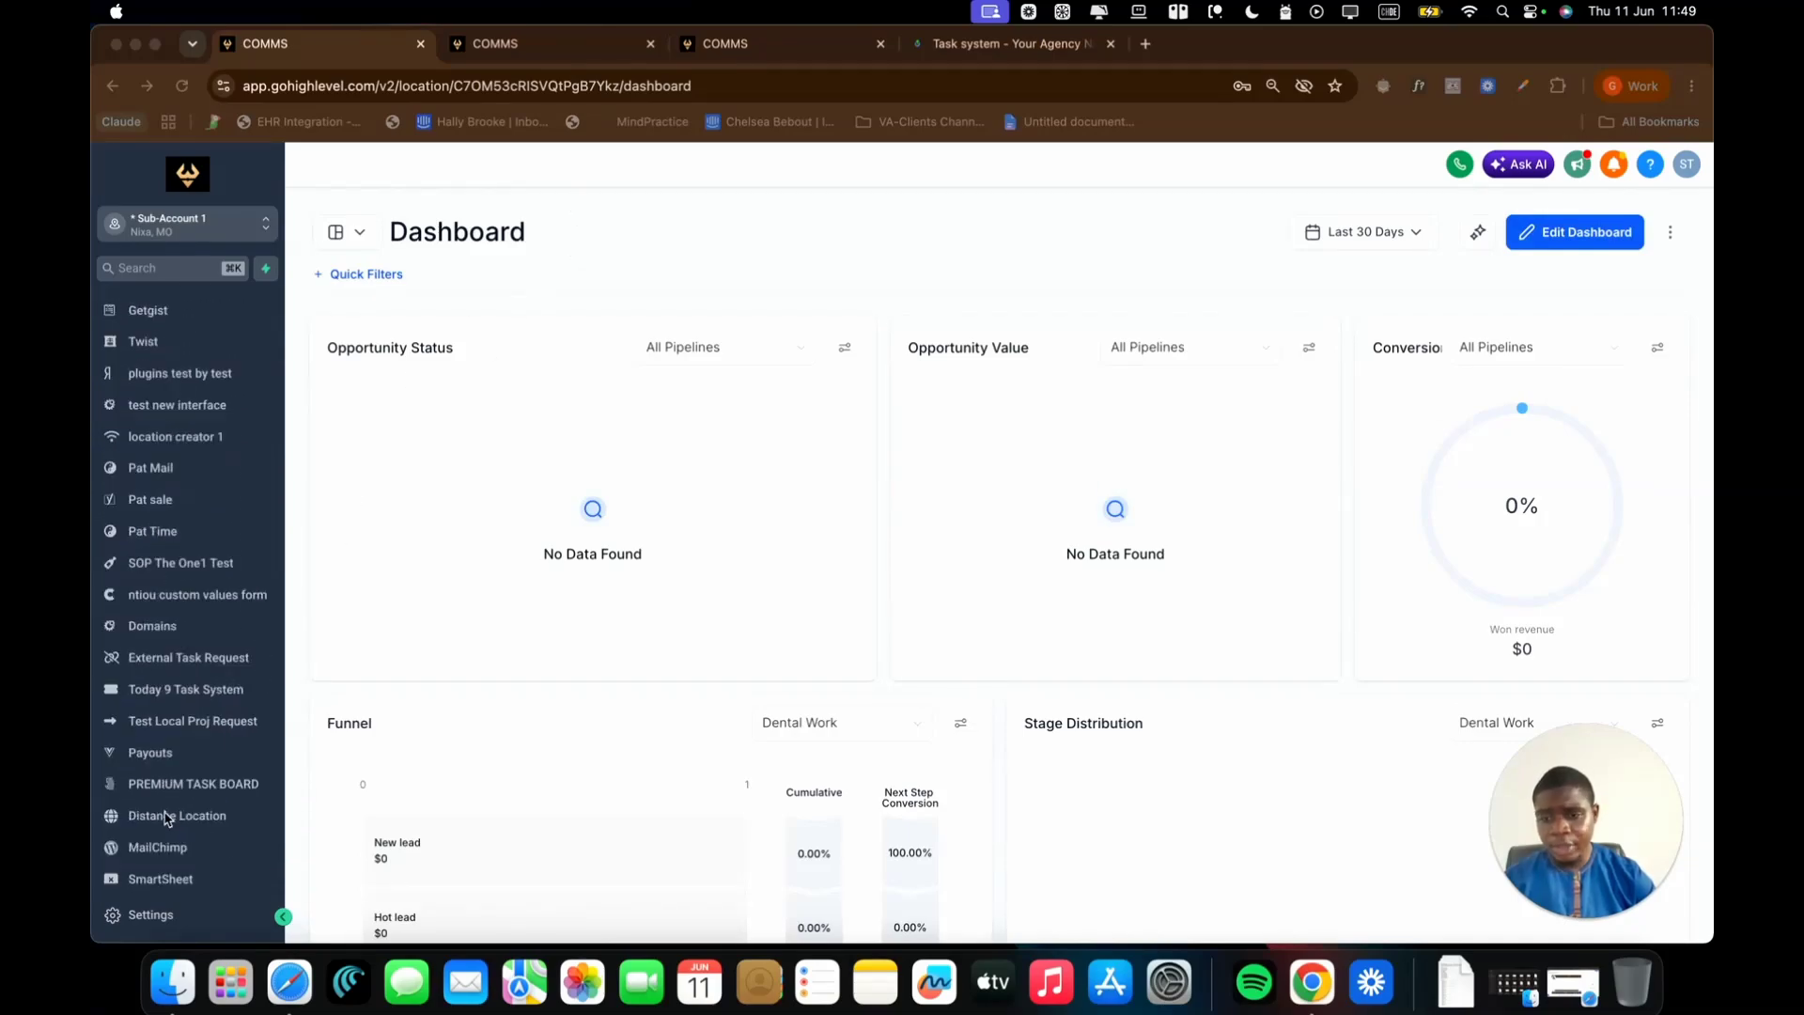
click(290, 759)
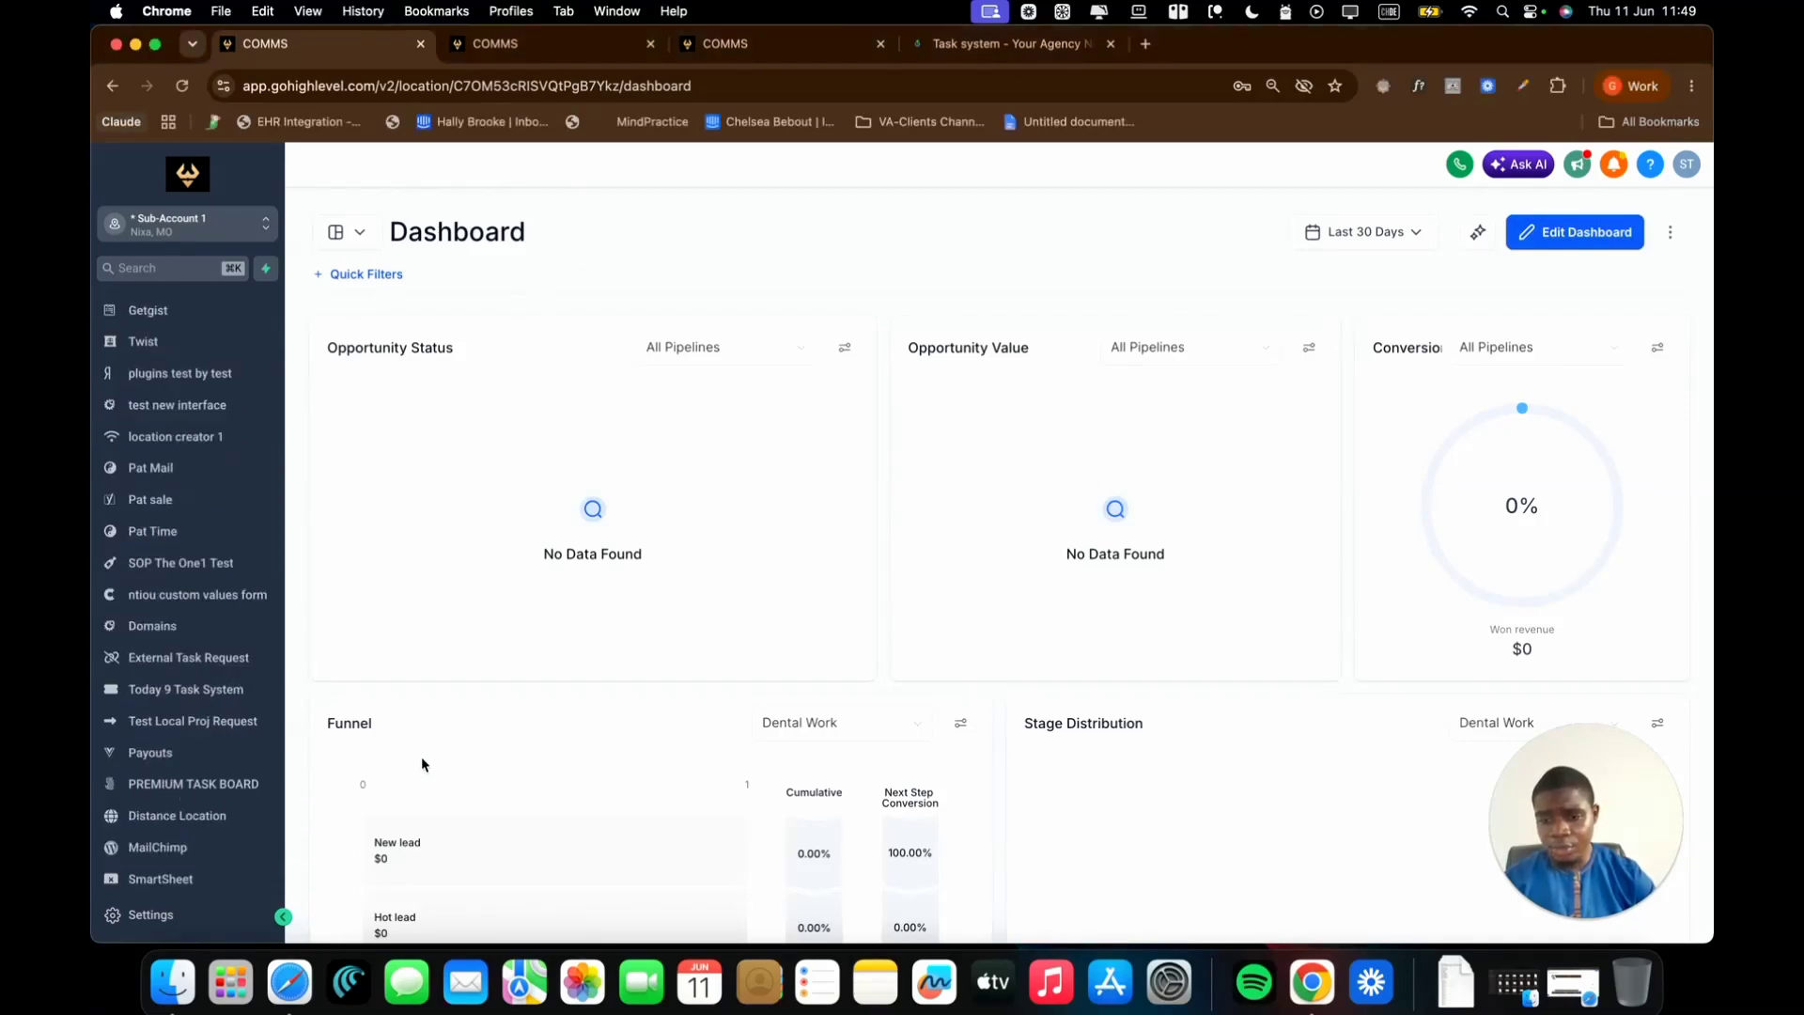
click(157, 792)
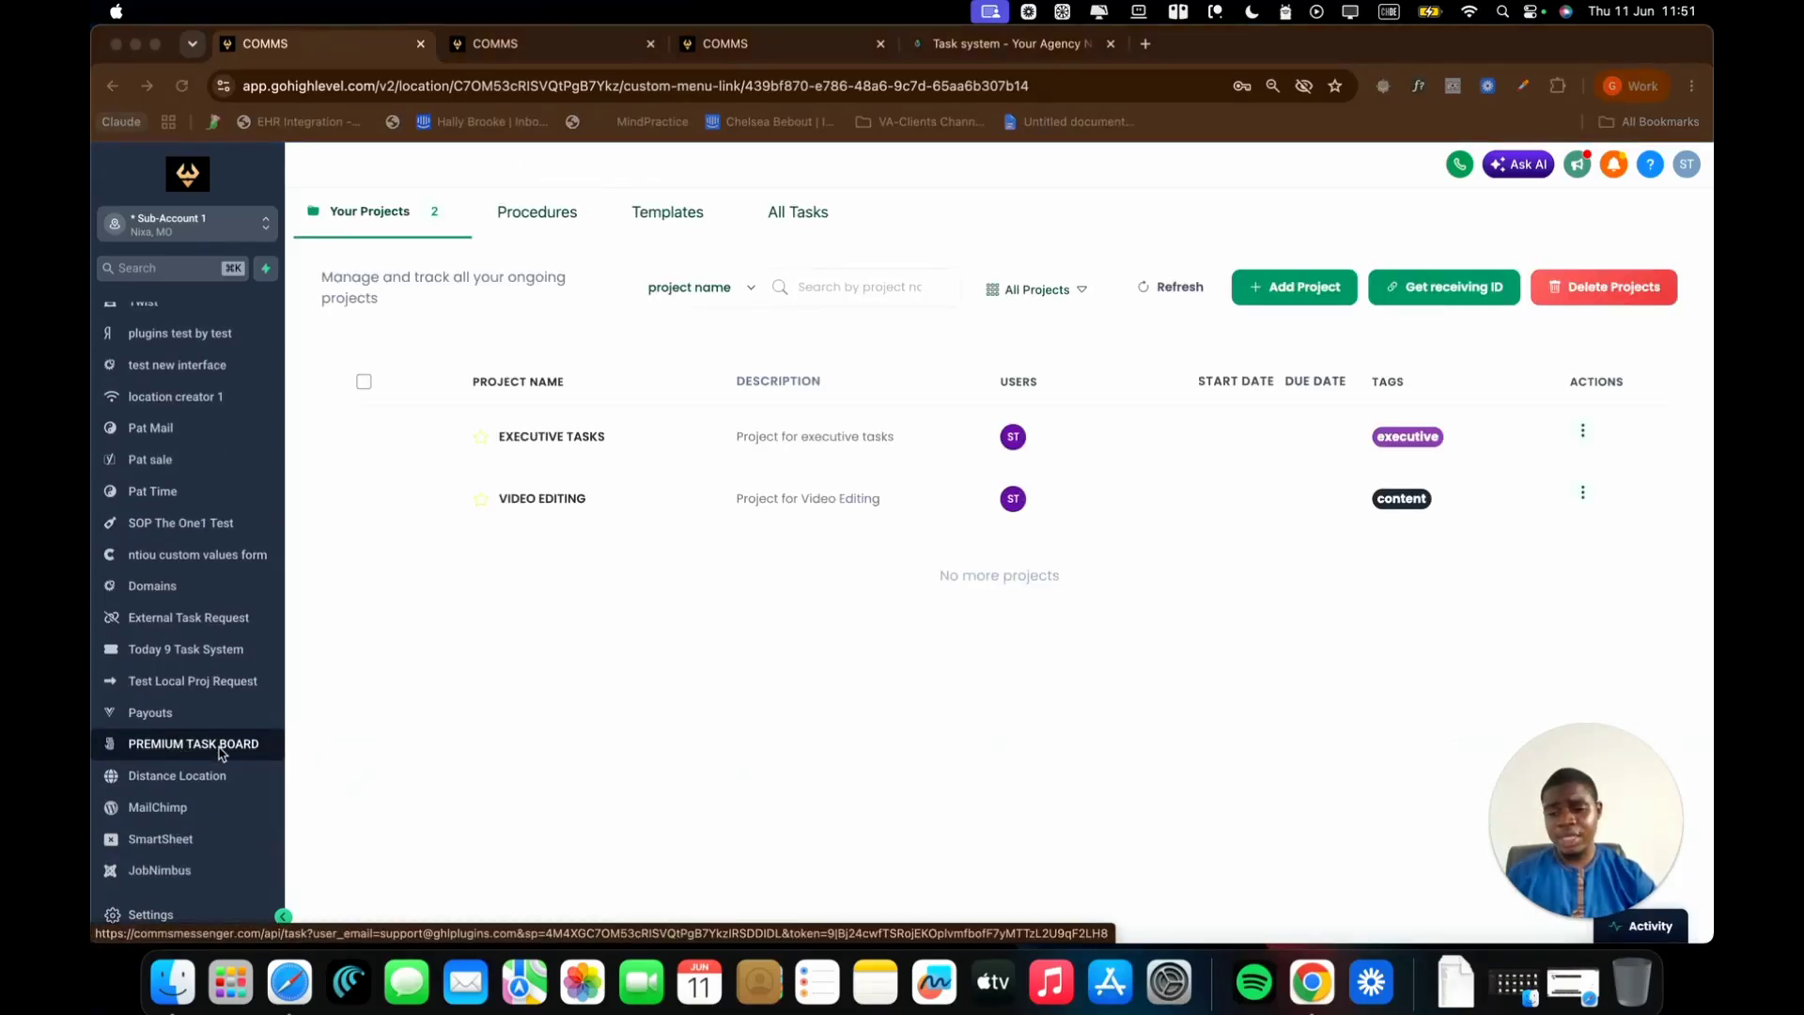
click(658, 762)
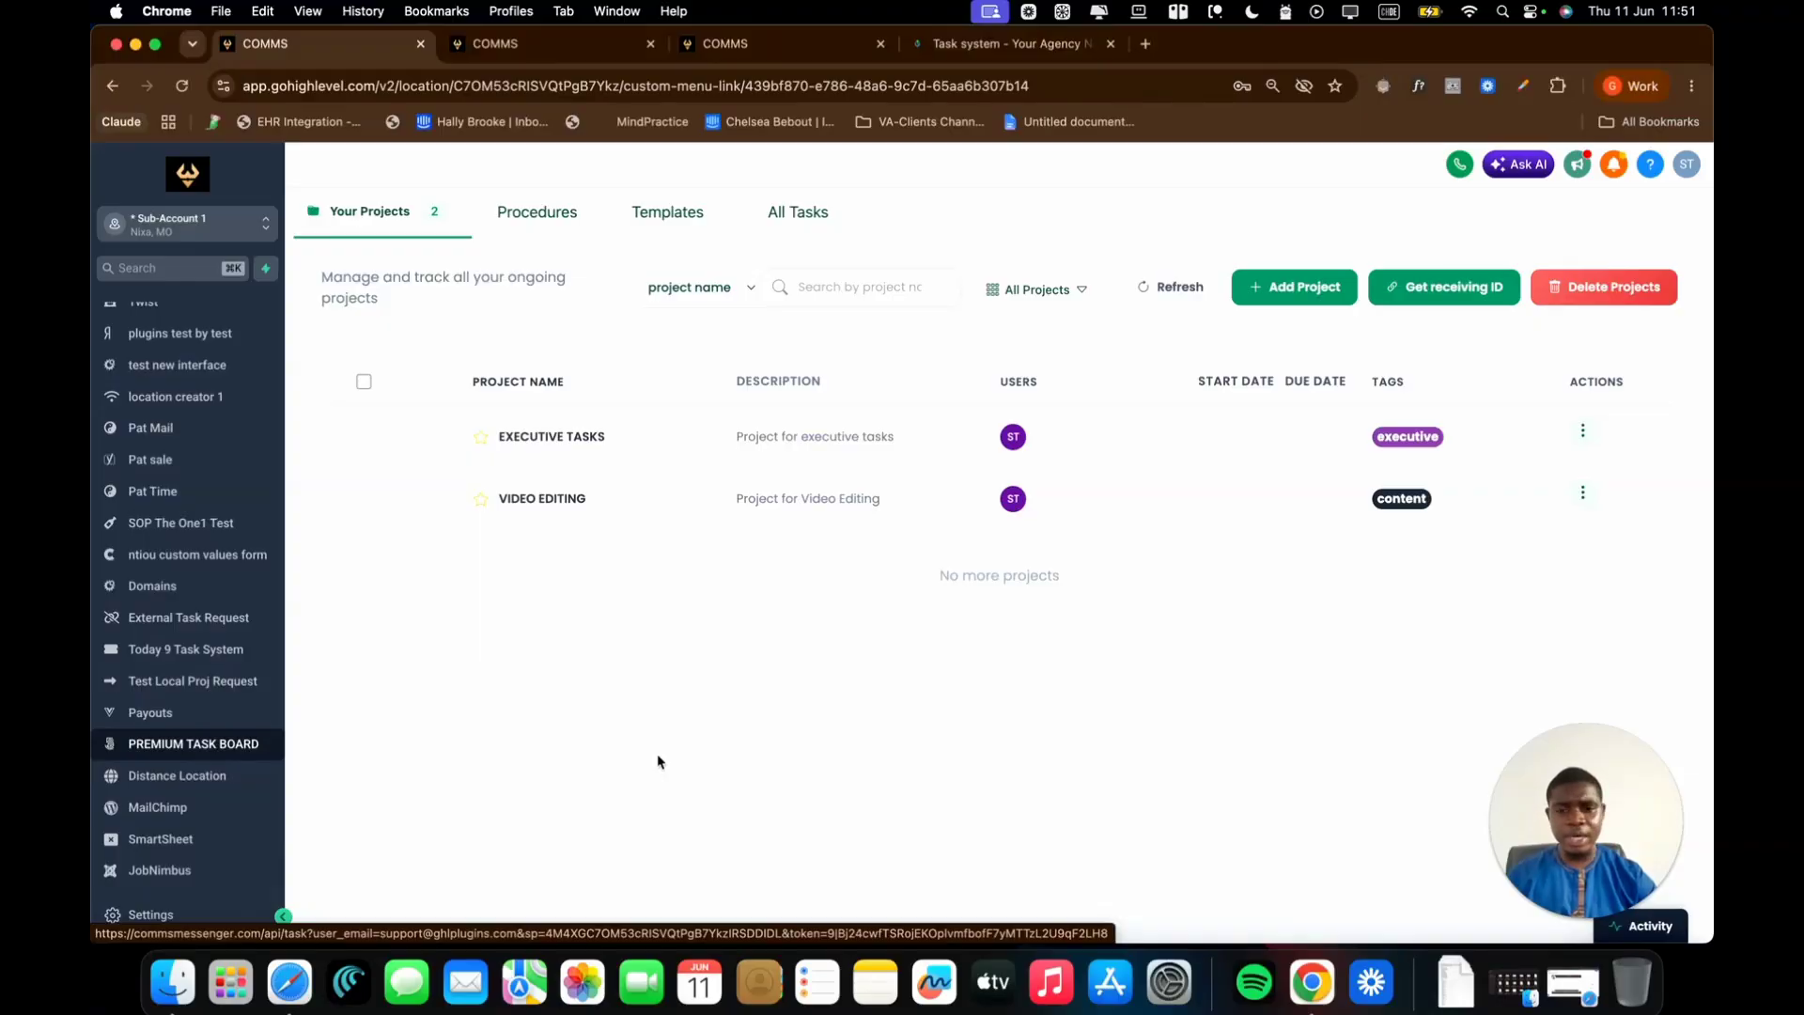